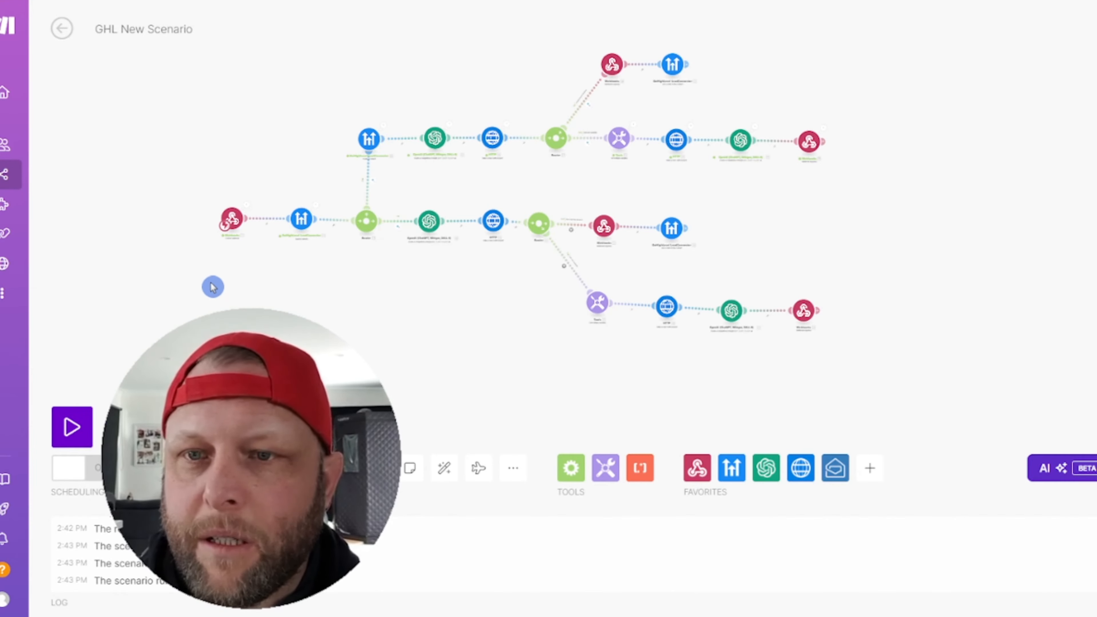
Step: Zoom in and out around the GHL New Scenario canvas in Make
scroll(213, 287, up, 2)
scroll(387, 297, up, 2)
scroll(290, 299, down, 2)
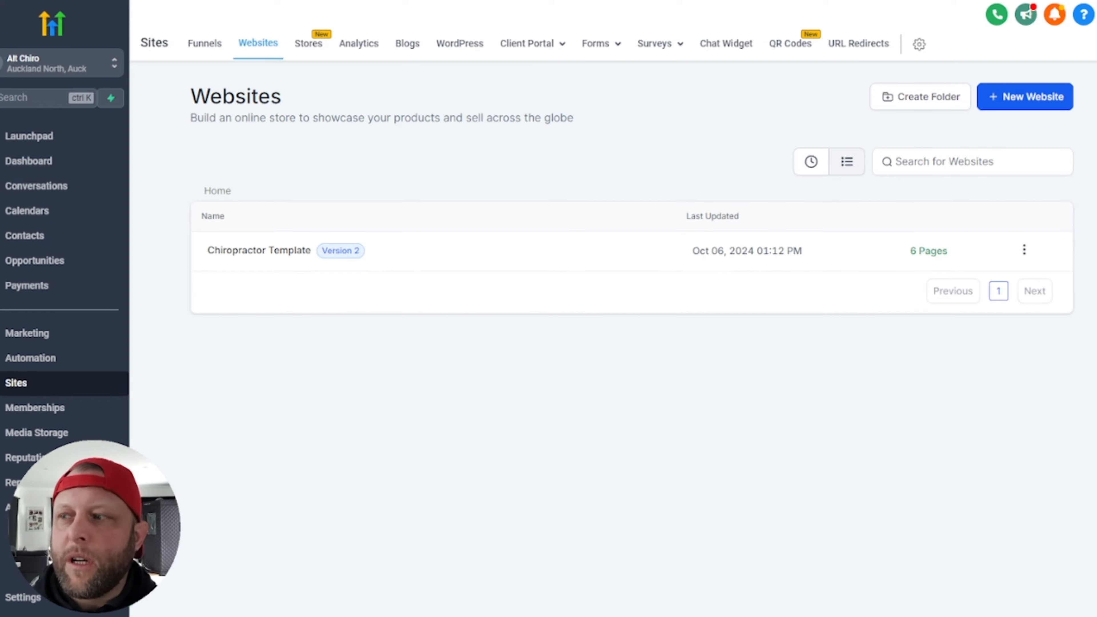
Step: Preview the Chiropractor Template's live Home page, then go to the clinic's Calendars
click(273, 255)
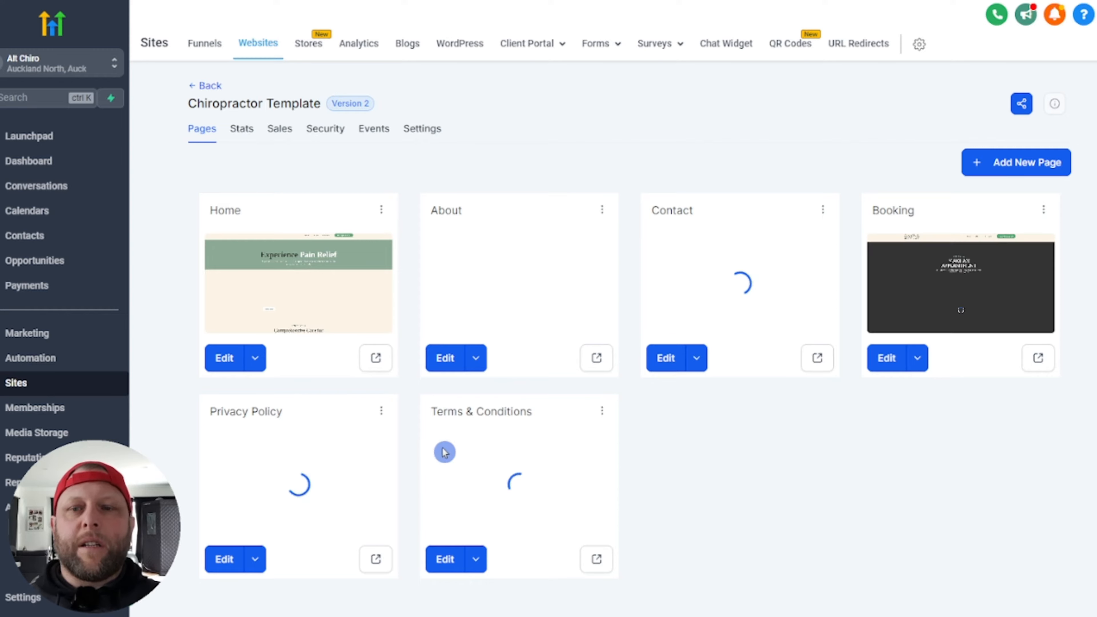
click(376, 359)
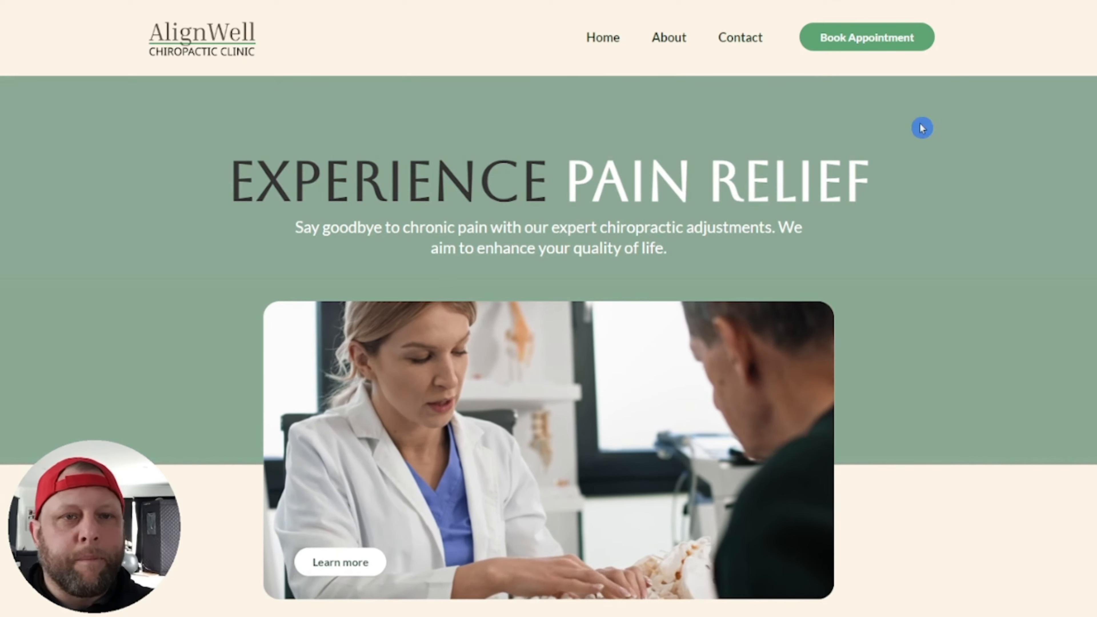
scroll(923, 128, down, 10)
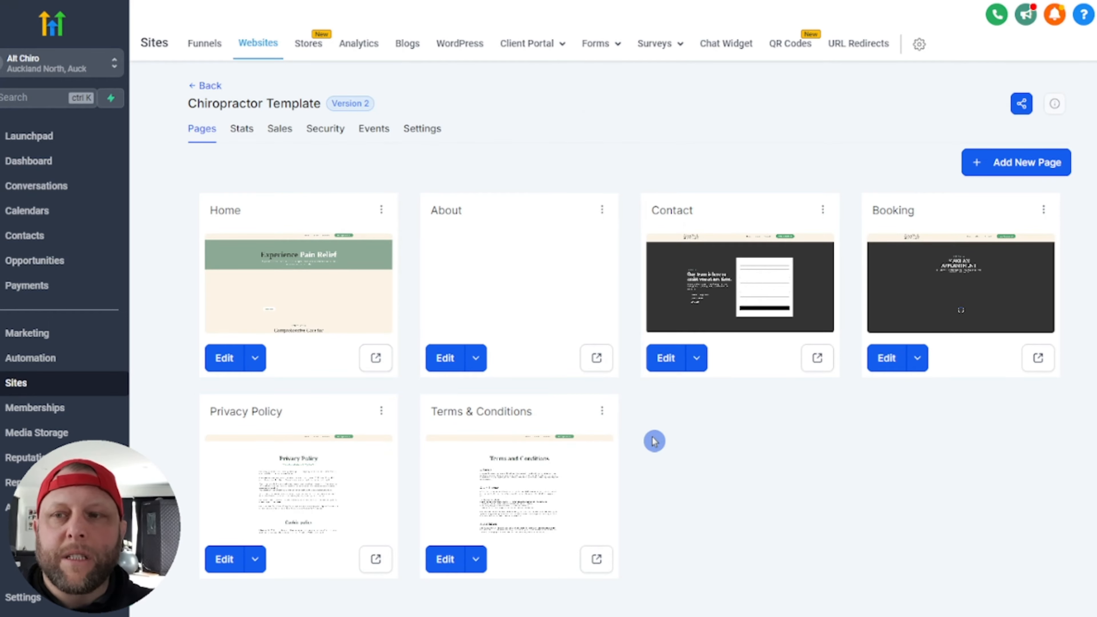
click(55, 224)
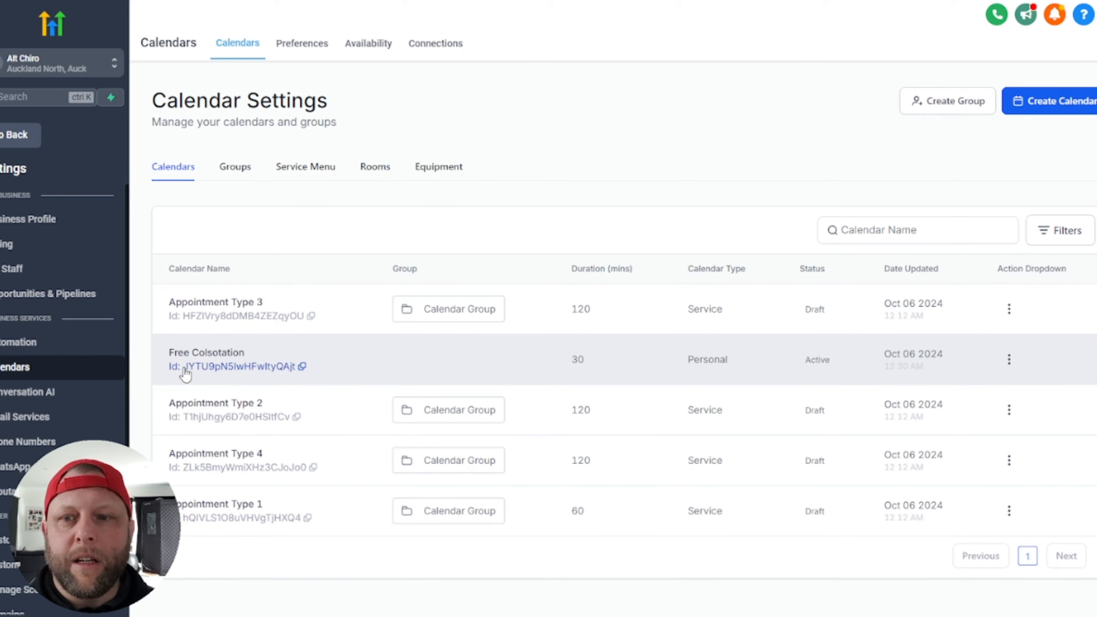
drag(274, 375, 302, 372)
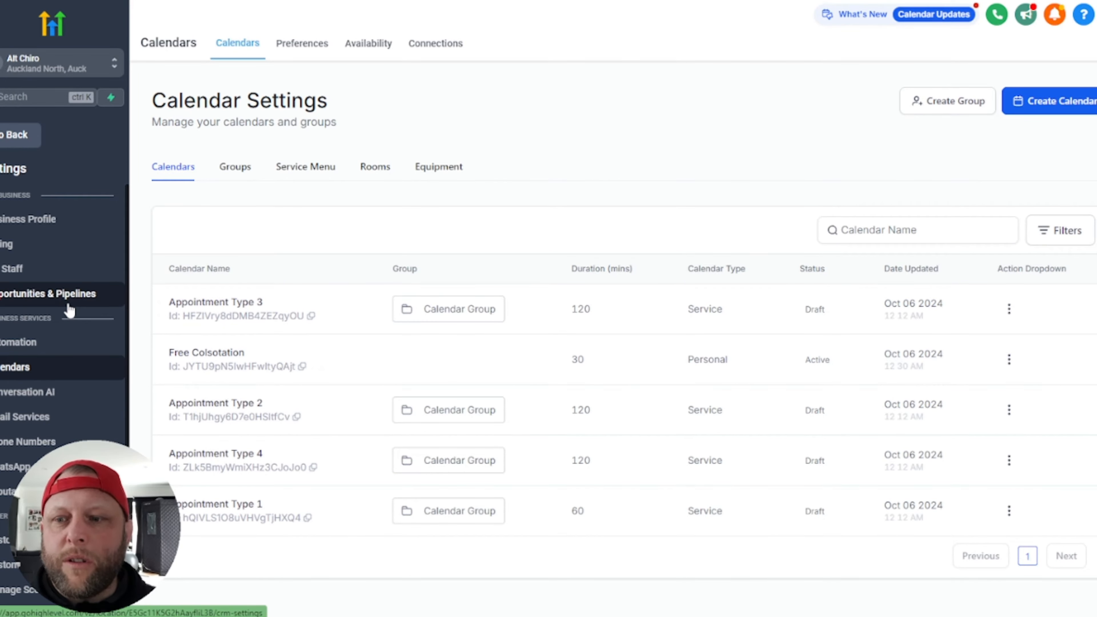
scroll(71, 313, down, 5)
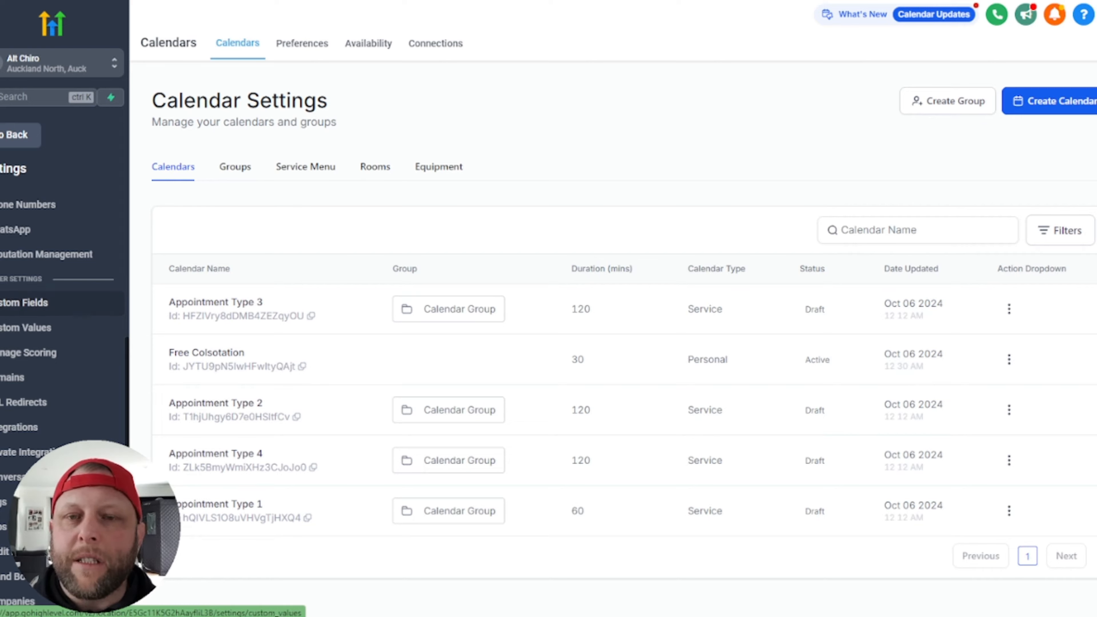
key(ctrl+t)
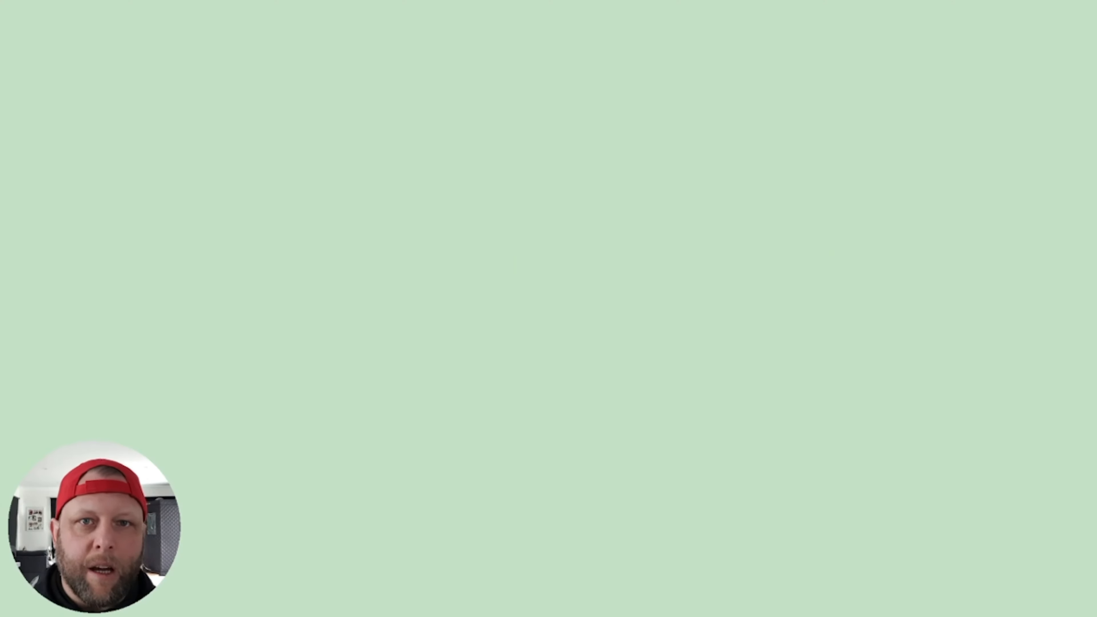
text(highle)
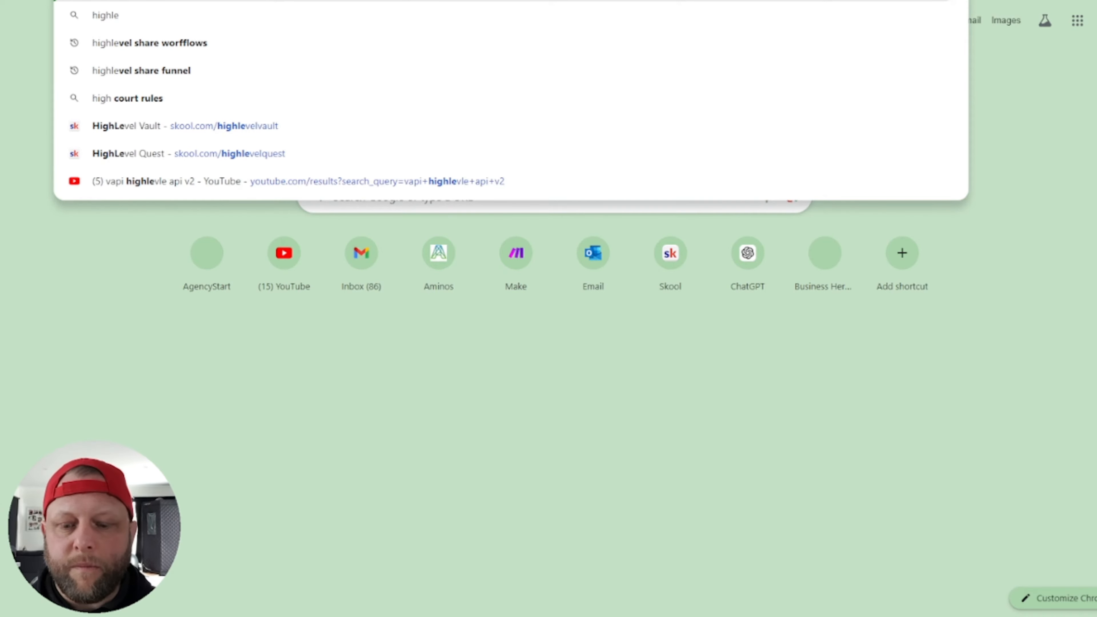
text(vel marketplace)
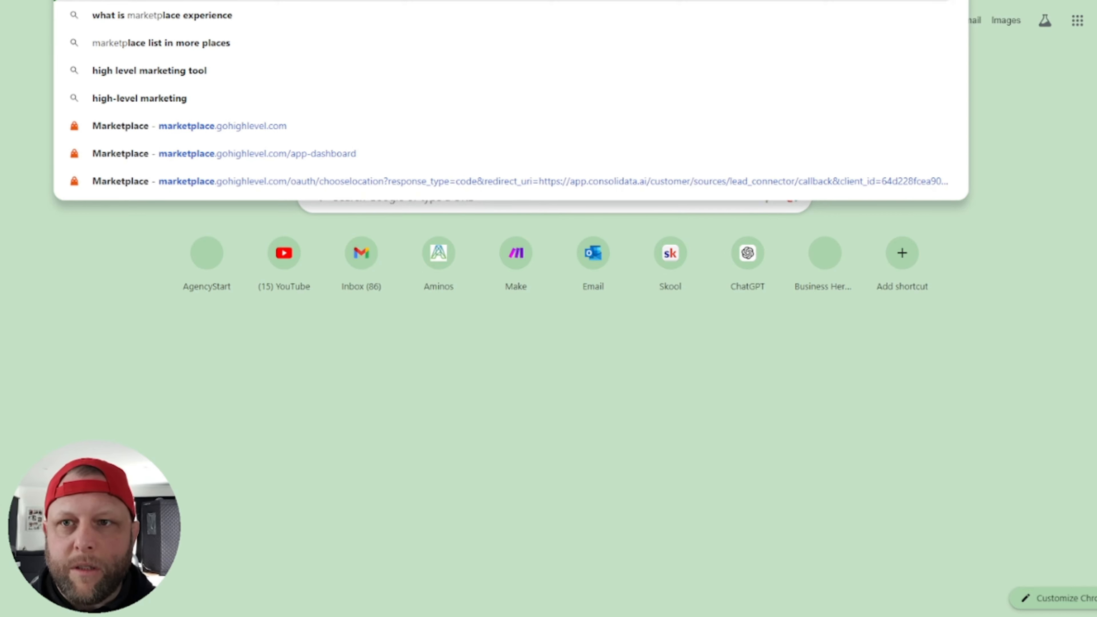
key(Return)
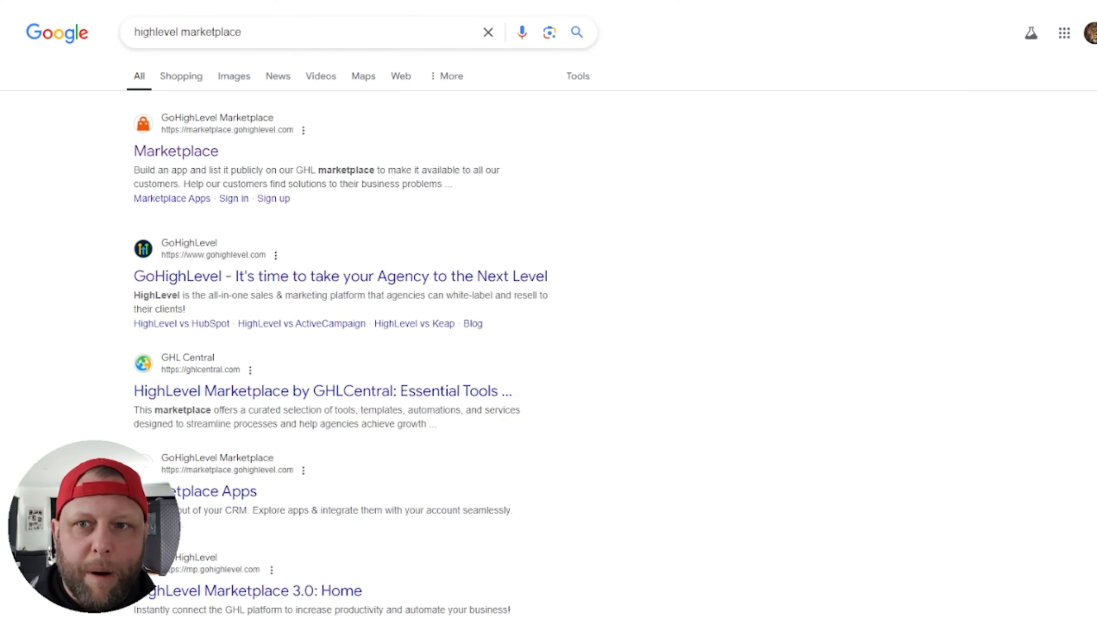
click(194, 152)
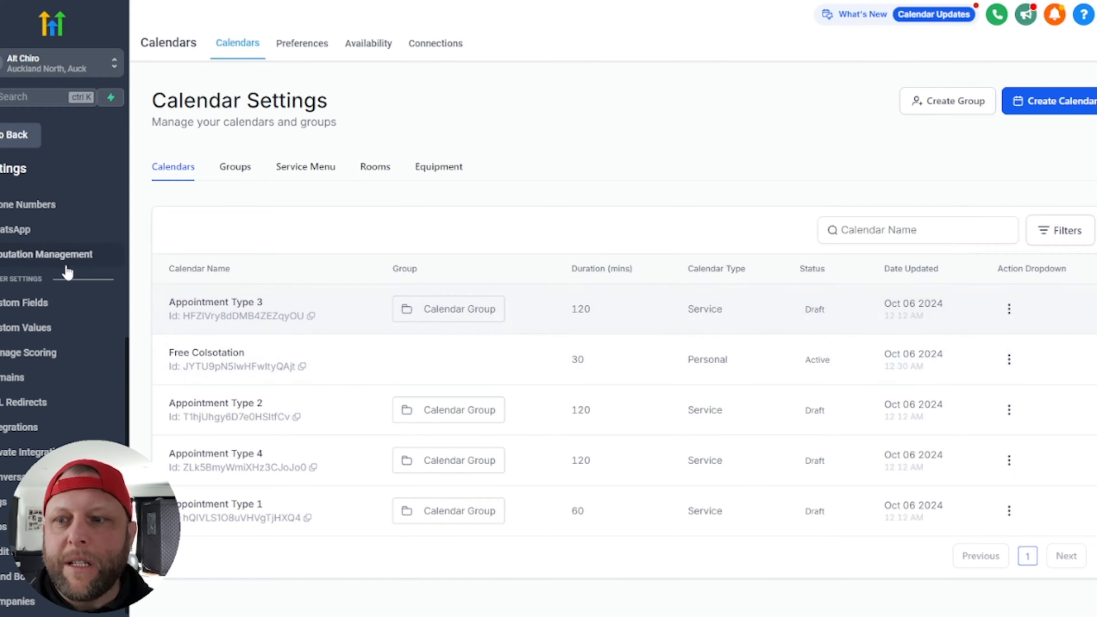
Step: Create a private integration named 'Vapi Demo Test' with the same text as its description
click(29, 457)
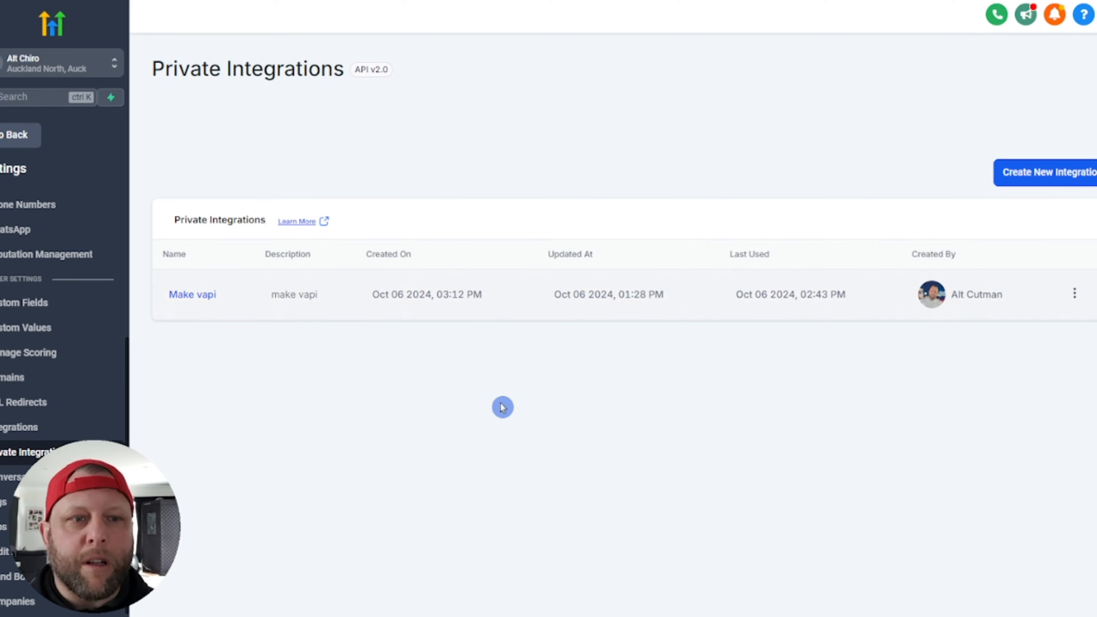
click(1034, 173)
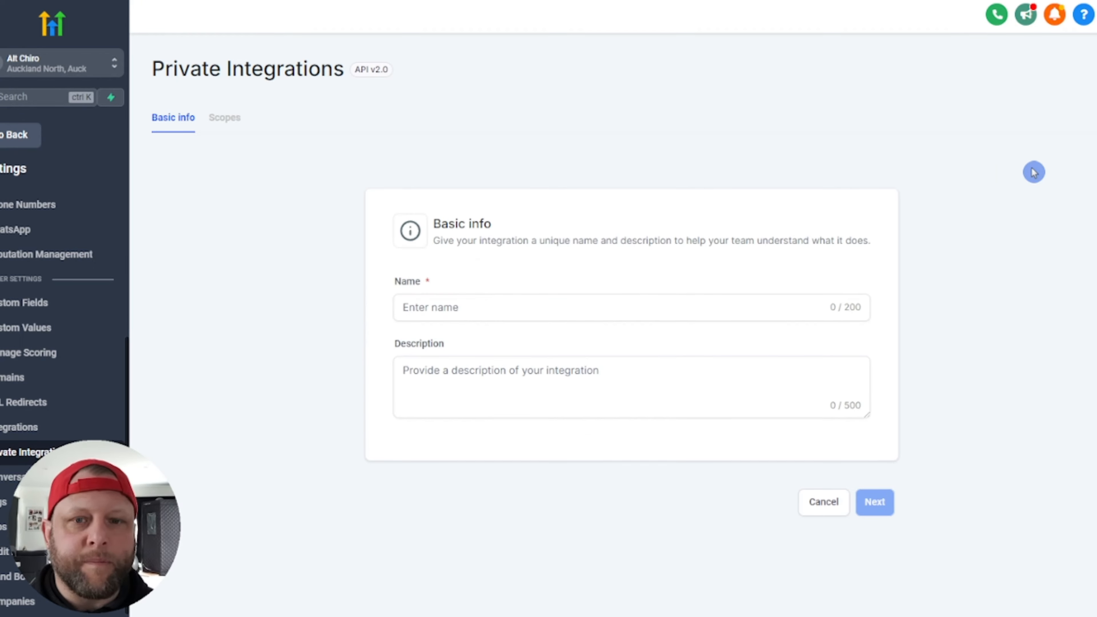
click(532, 309)
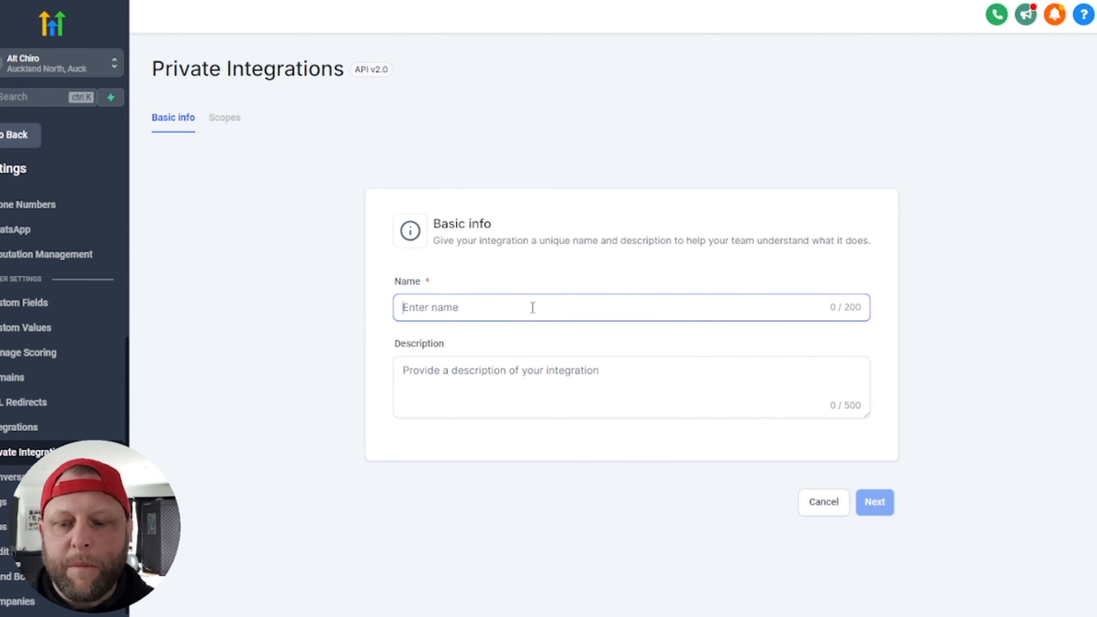
text(TEst)
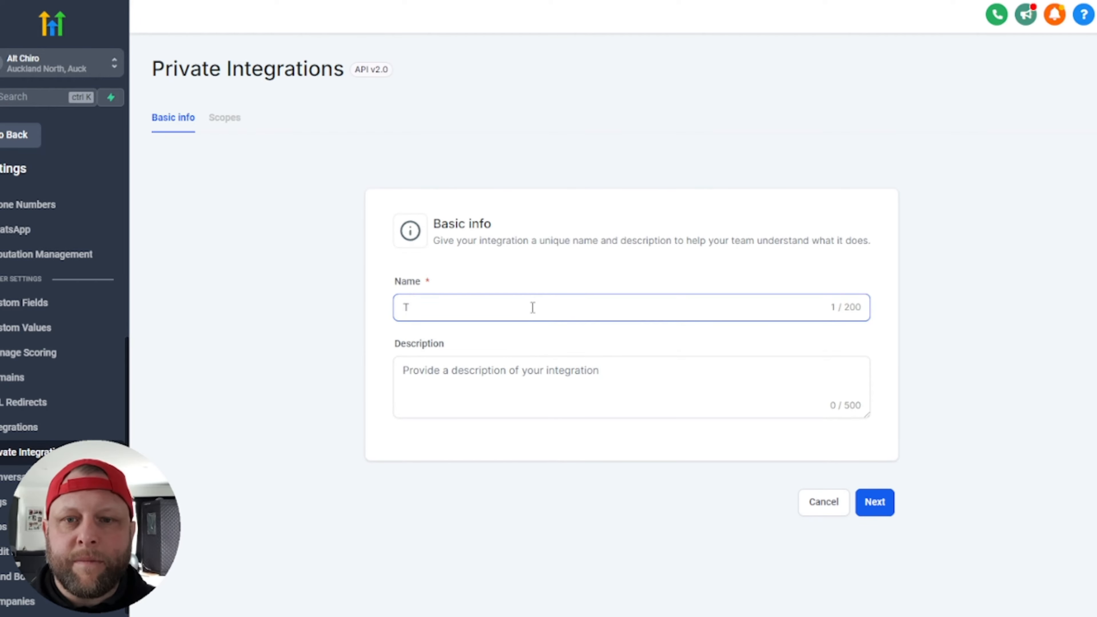
key(BackSpace)
text(VApi)
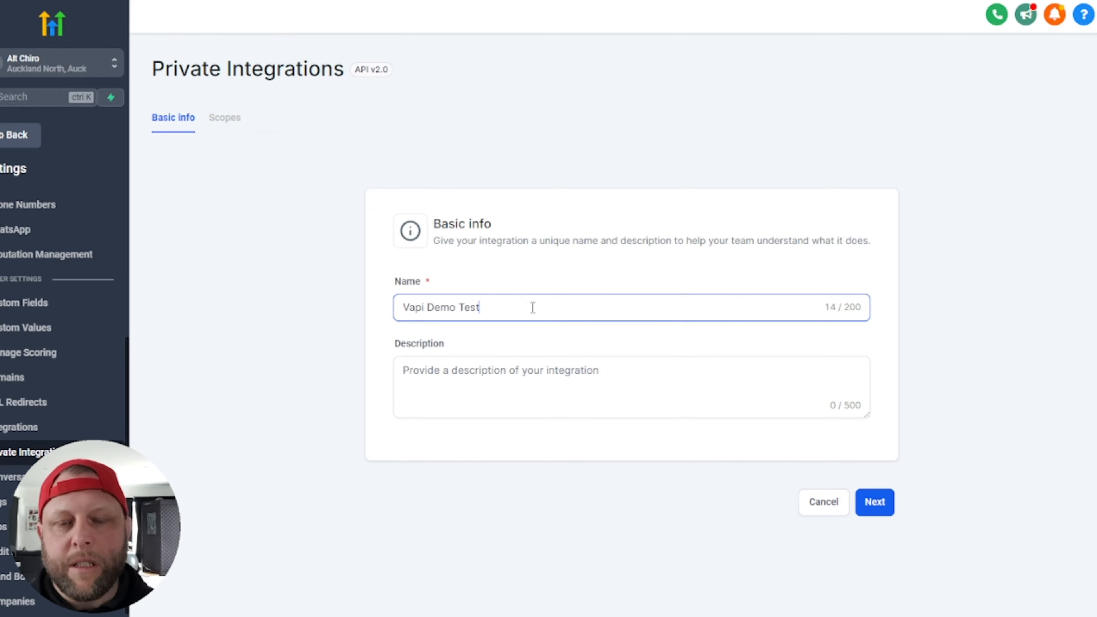
key(ctrl+shift+Left)
key(ctrl+shift+Left)
key(ctrl+shift+Left)
key(ctrl+c)
click(503, 359)
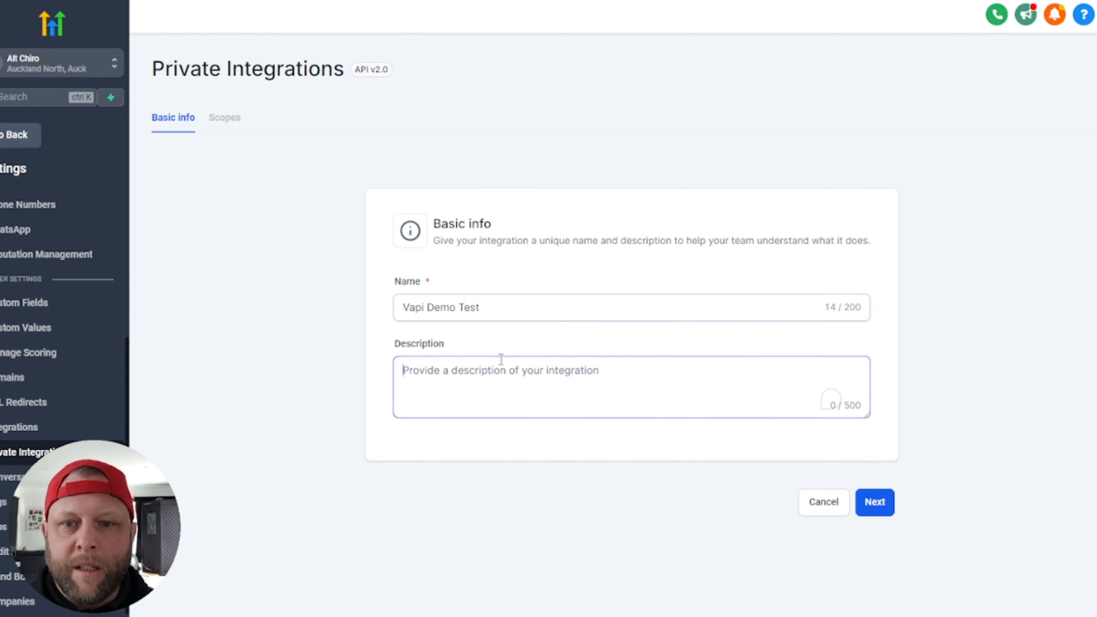
key(ctrl+v)
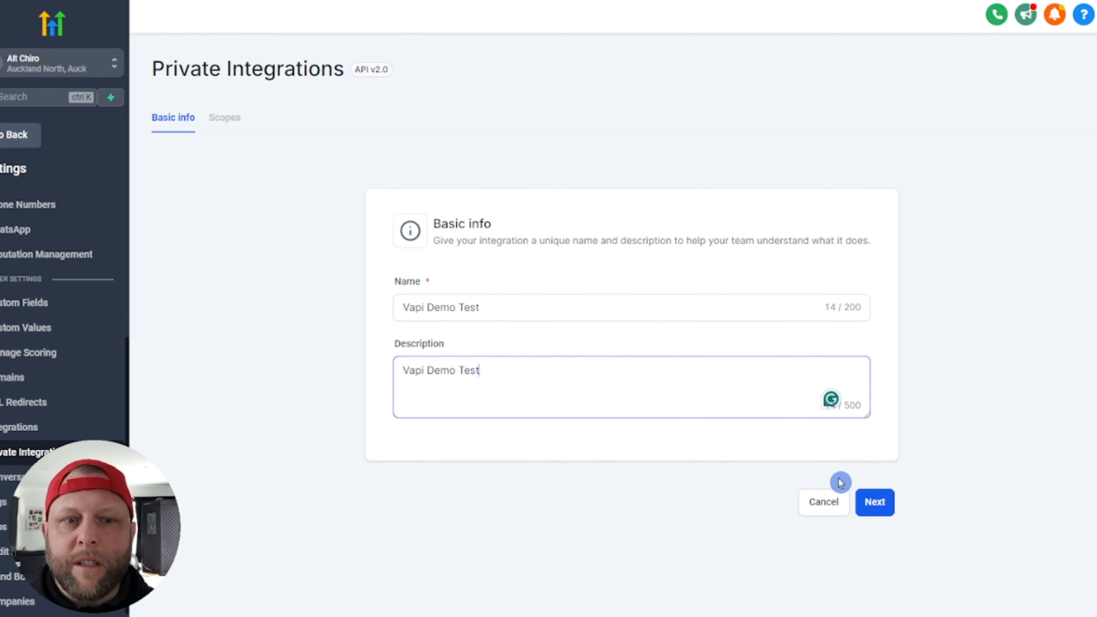
click(874, 503)
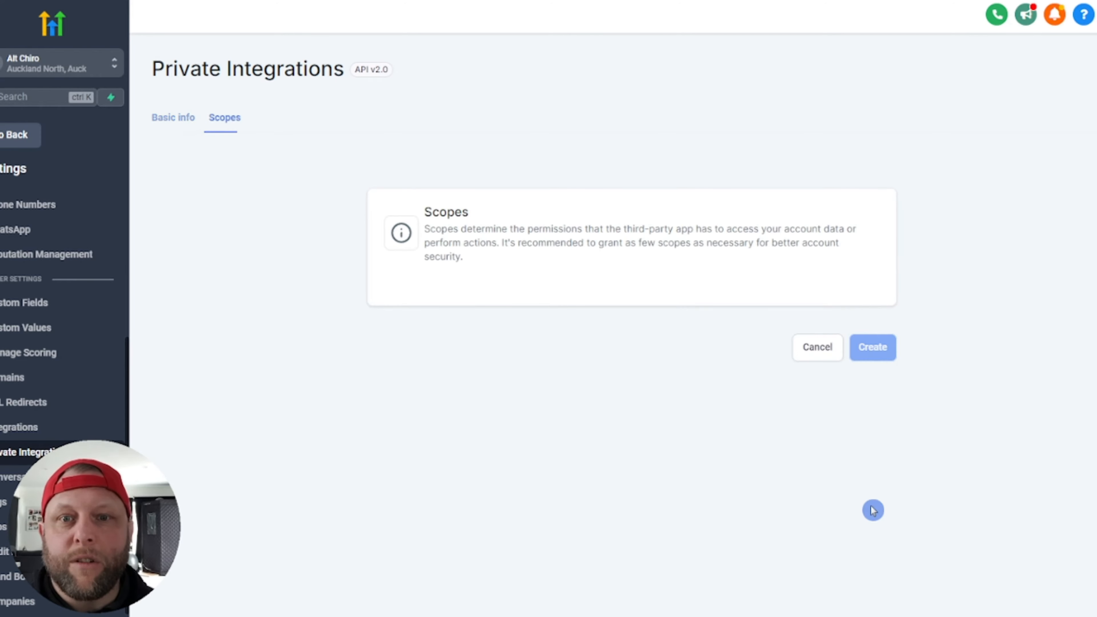
Step: Grant the View Calendars, Edit Calendars, View Calendar Events and Edit Calendar Events scopes
click(608, 309)
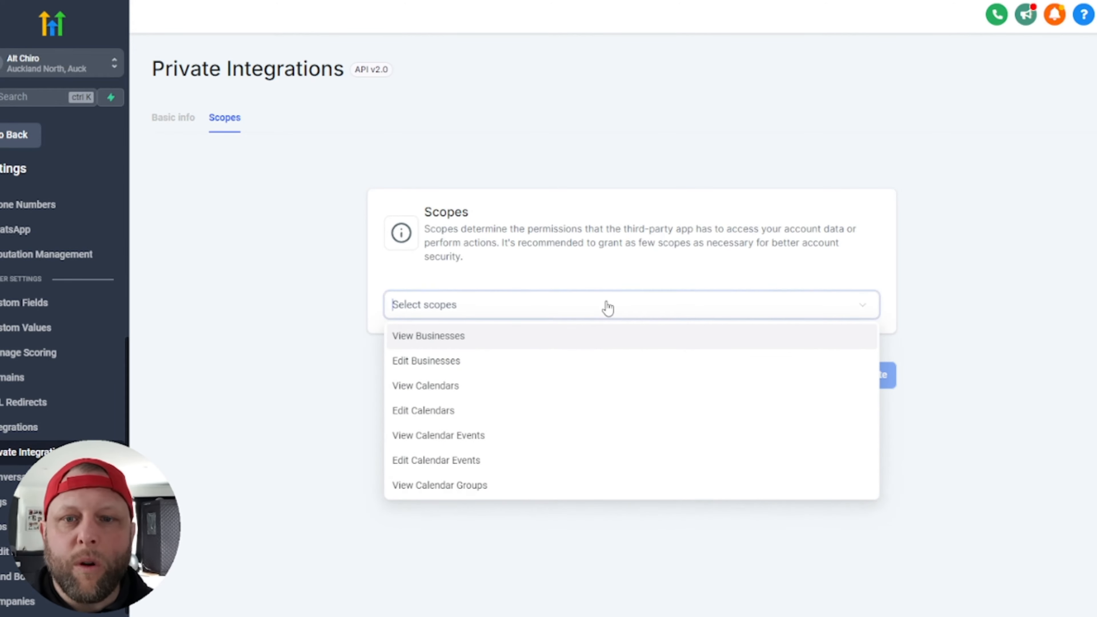
text(calenda)
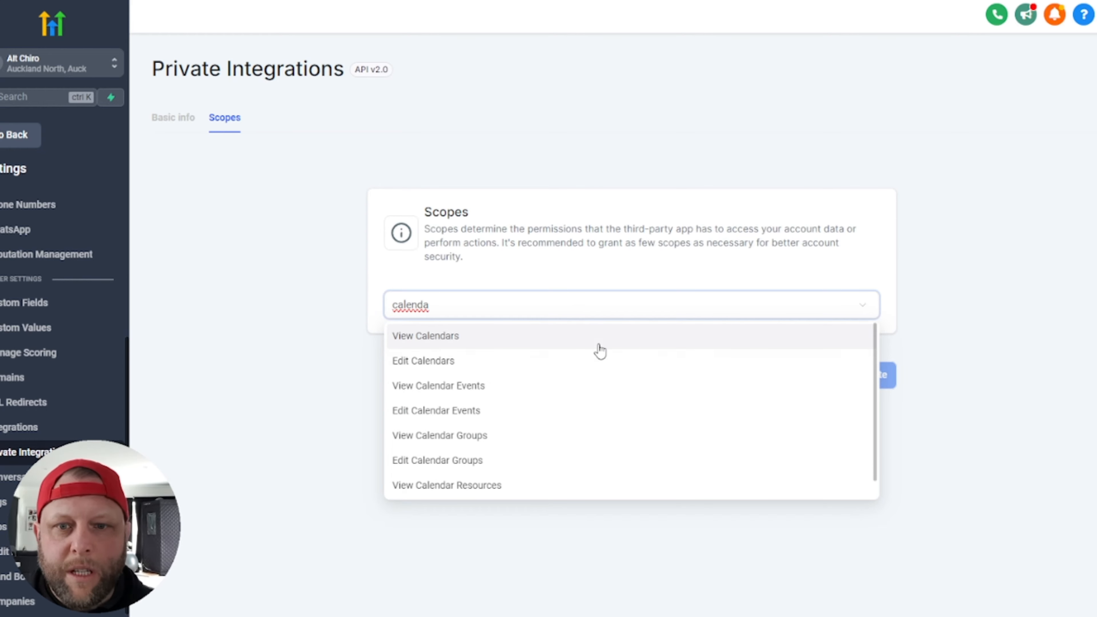
click(624, 341)
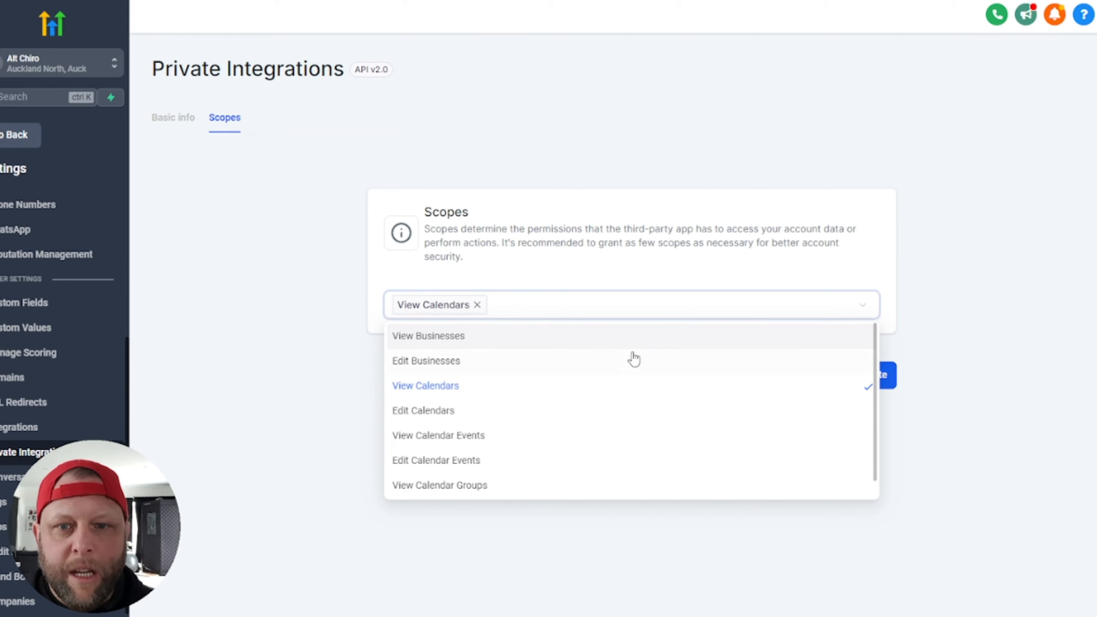
click(577, 416)
click(600, 435)
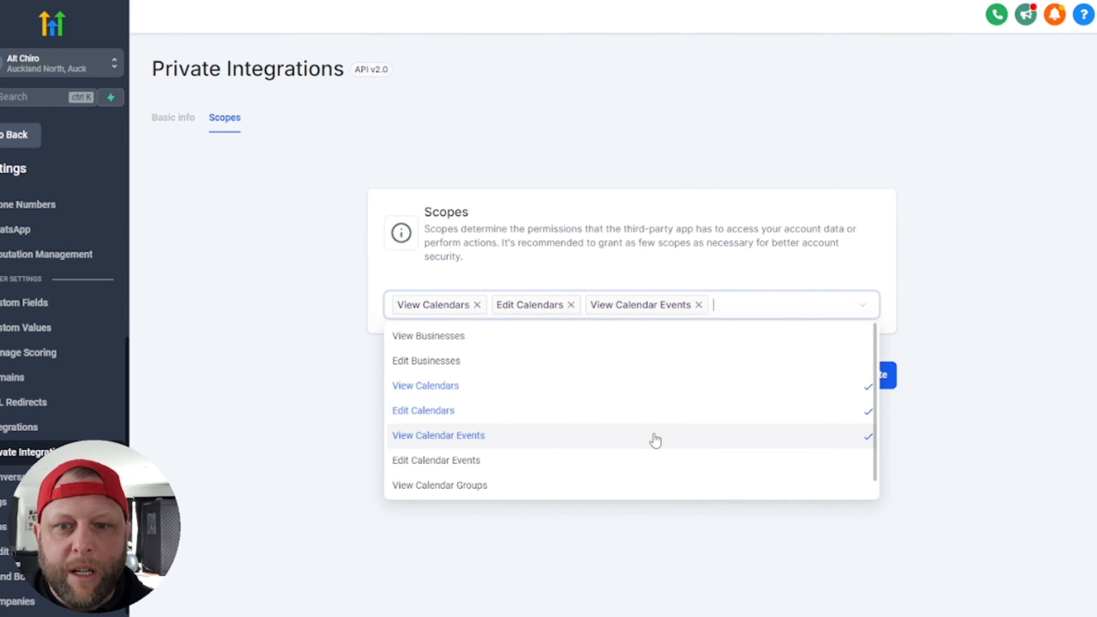
click(637, 463)
Step: Add the View Calendar Groups scope and create the integration
scroll(681, 438, down, 10)
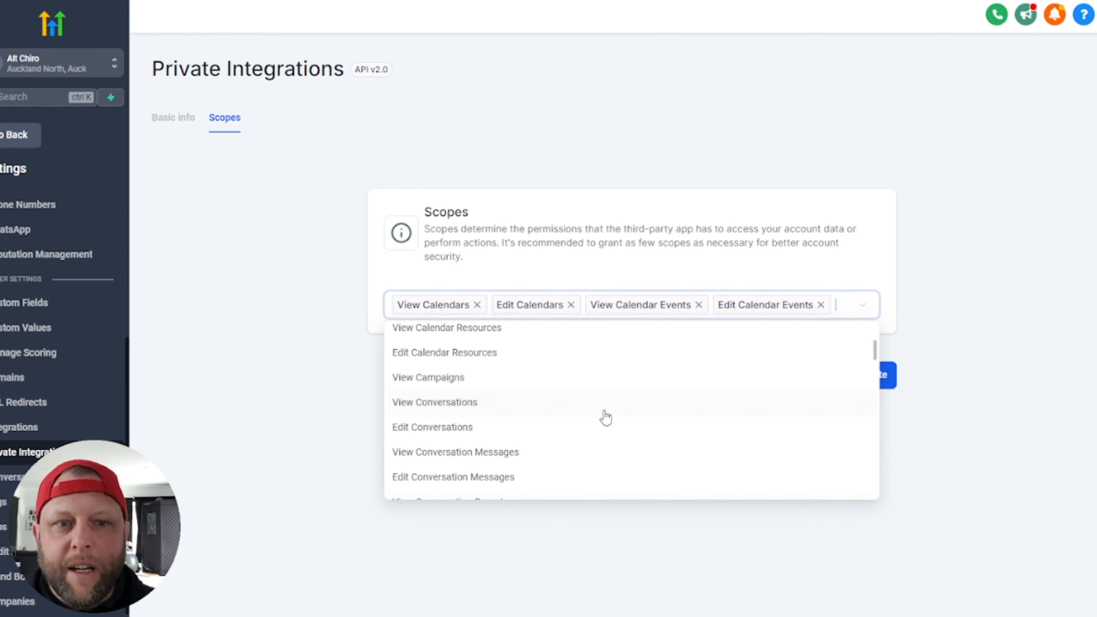
scroll(542, 488, up, 8)
scroll(509, 465, up, 2)
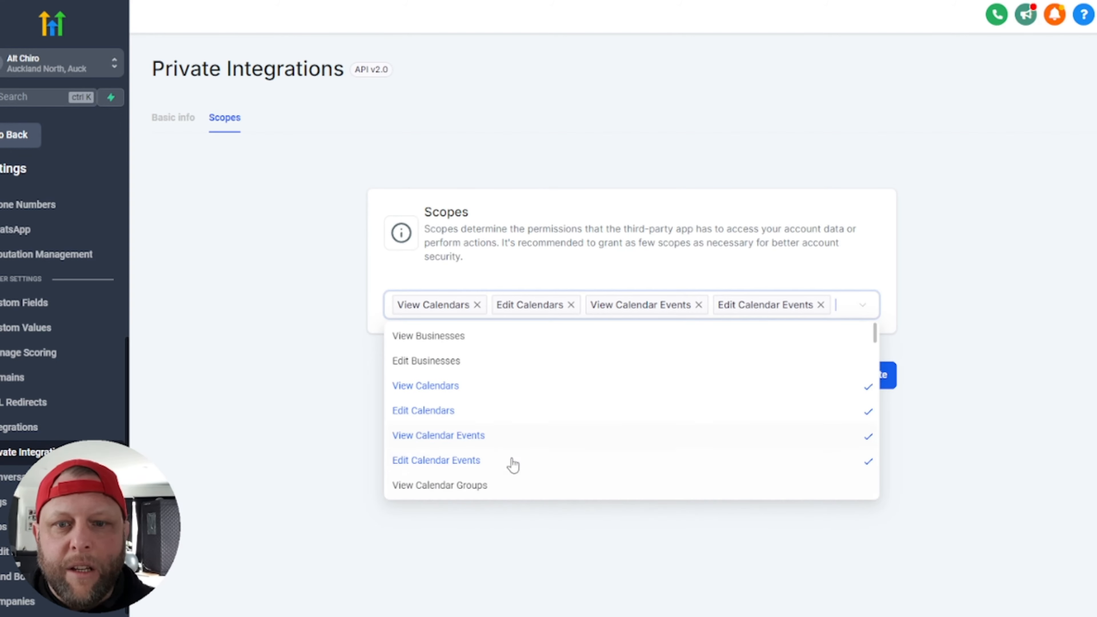
scroll(613, 426, down, 2)
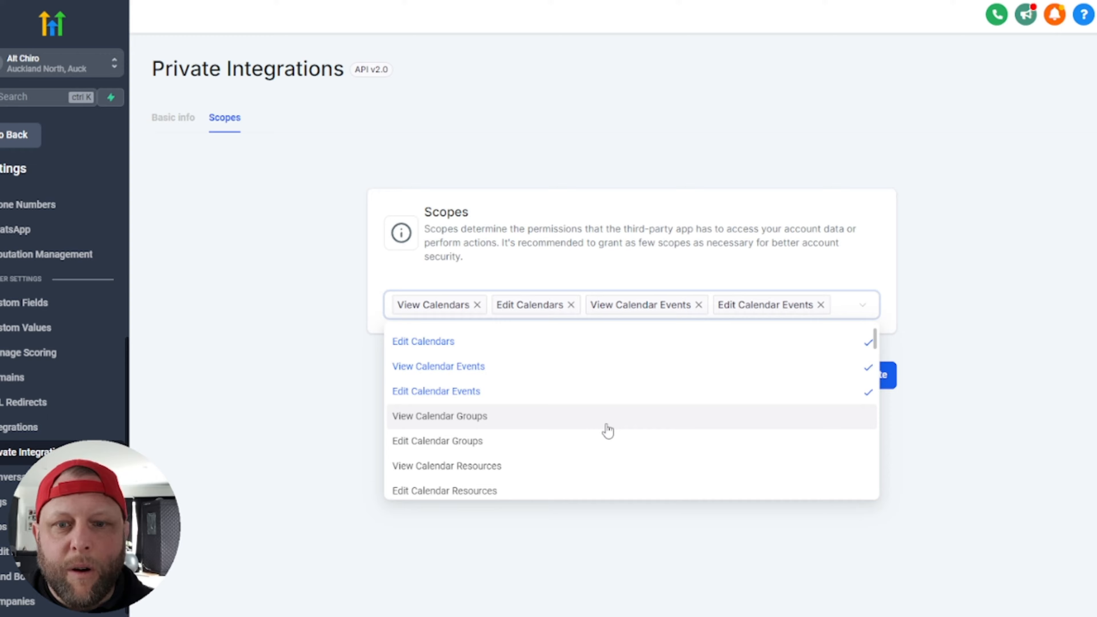
click(523, 417)
click(877, 127)
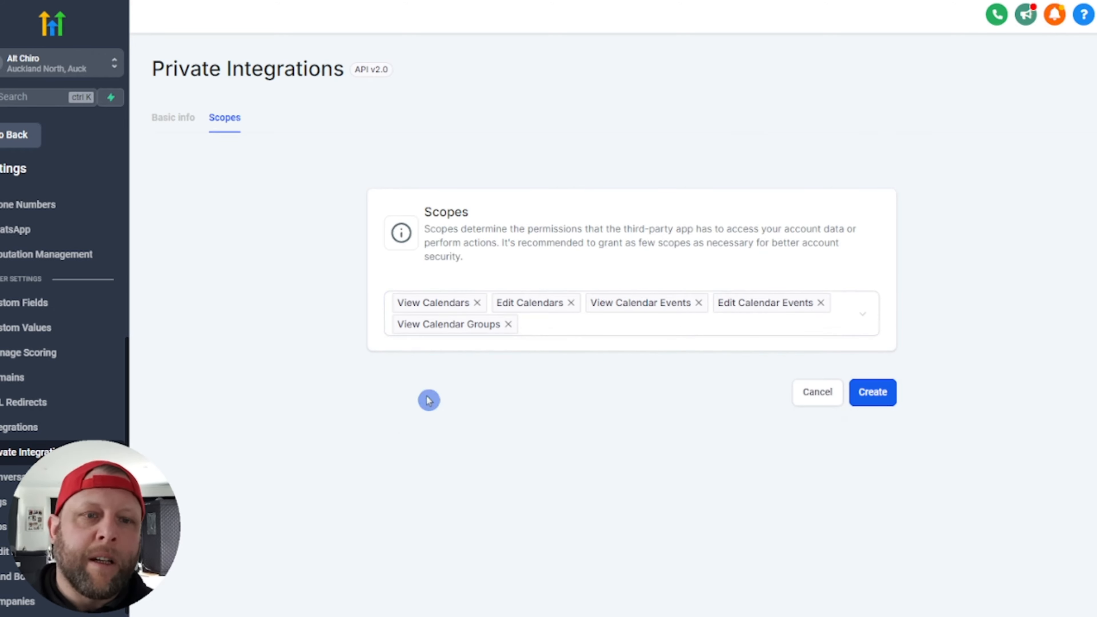
click(873, 394)
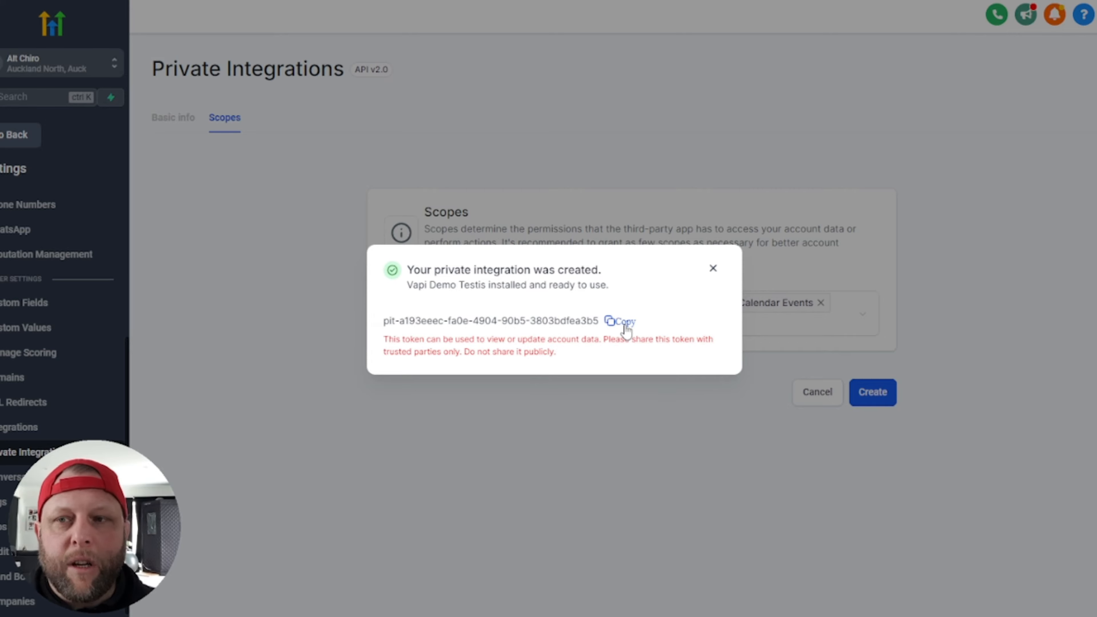
Step: Dismiss the confirmation and open Business Profile to view the Alt Chiro location ID
click(714, 270)
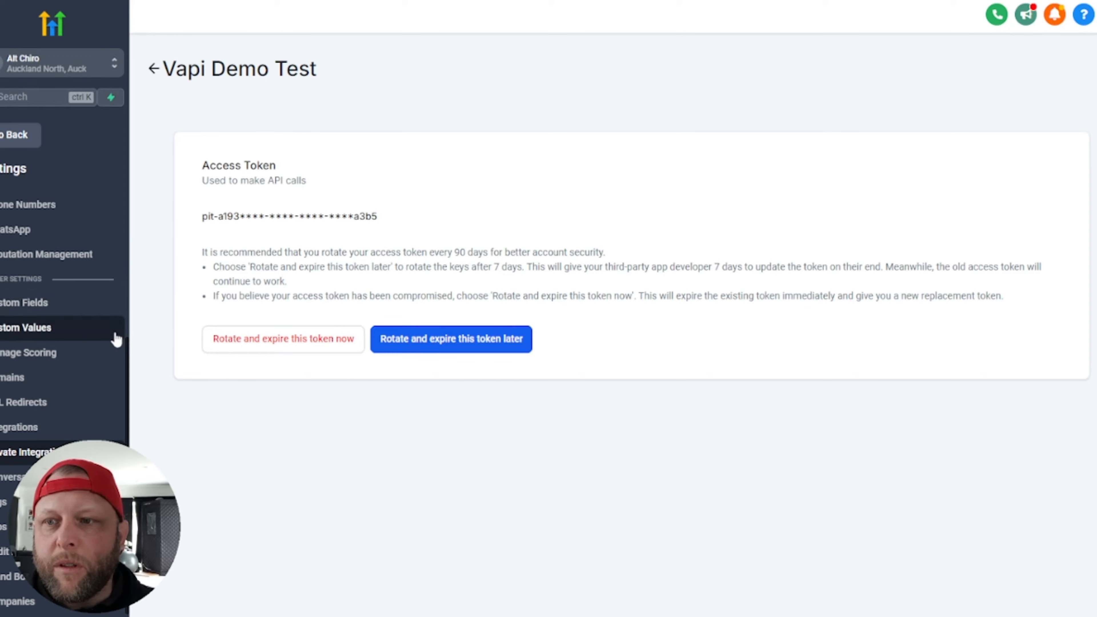
scroll(108, 329, up, 5)
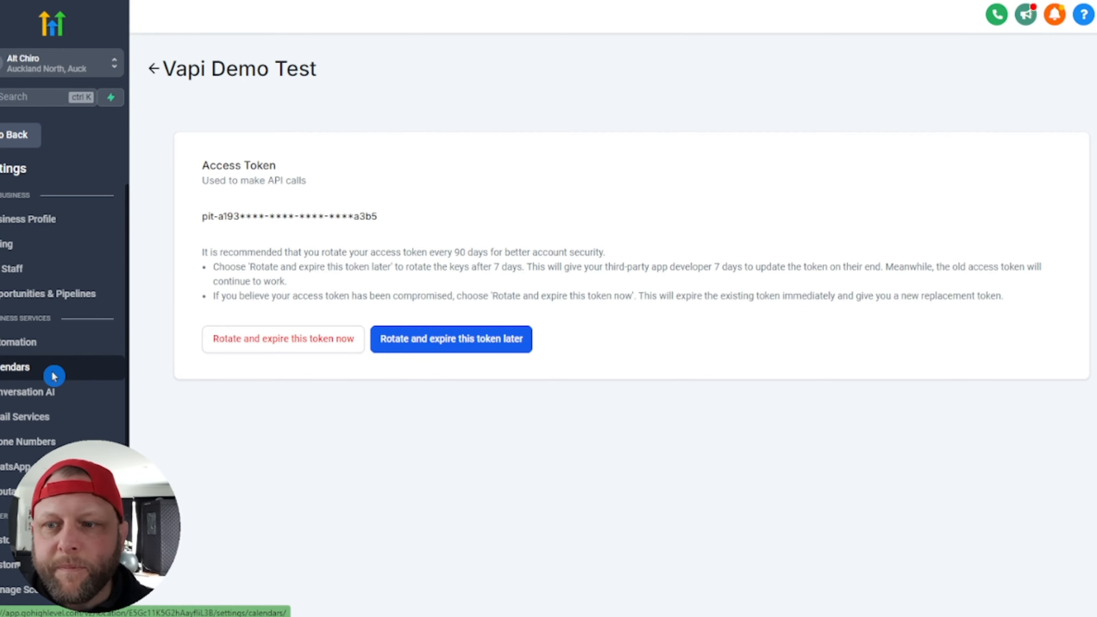
click(52, 372)
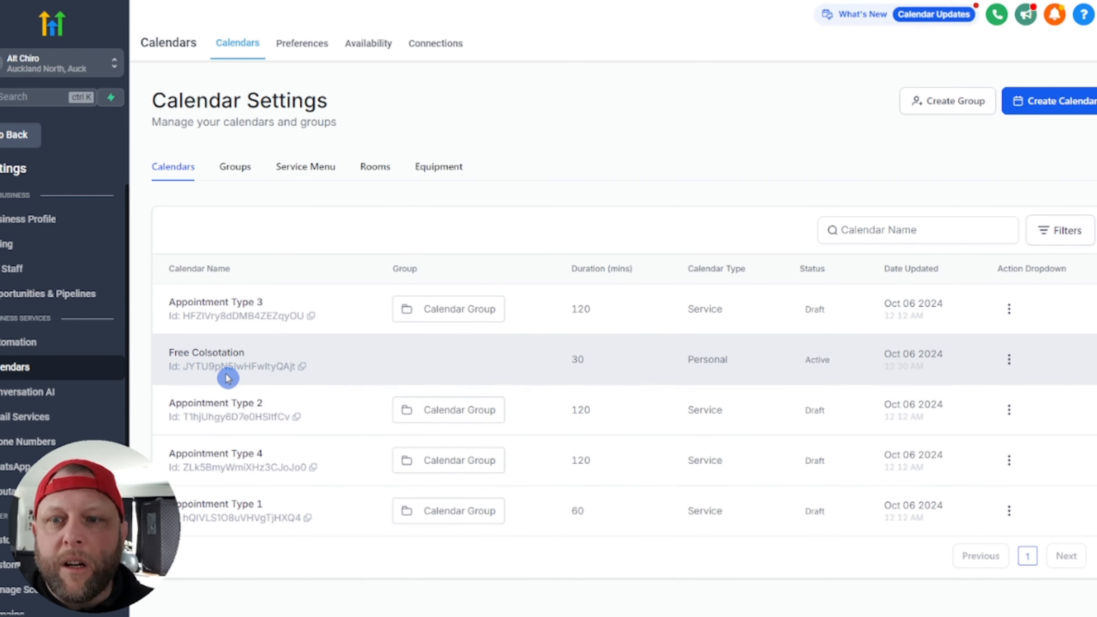
scroll(26, 345, down, 5)
scroll(31, 454, up, 3)
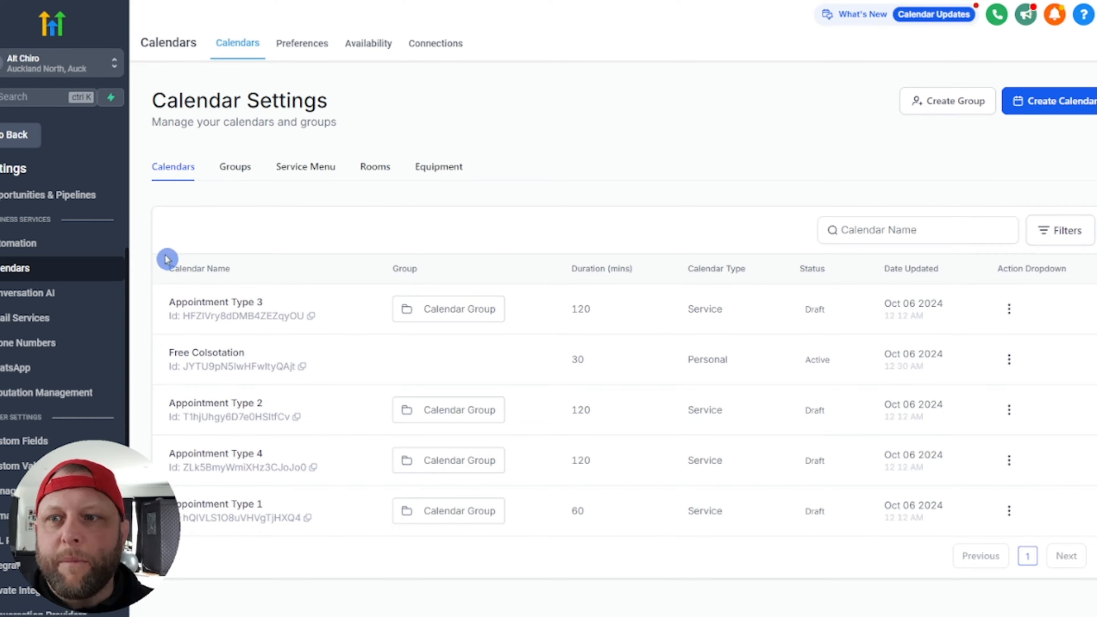
scroll(58, 242, up, 3)
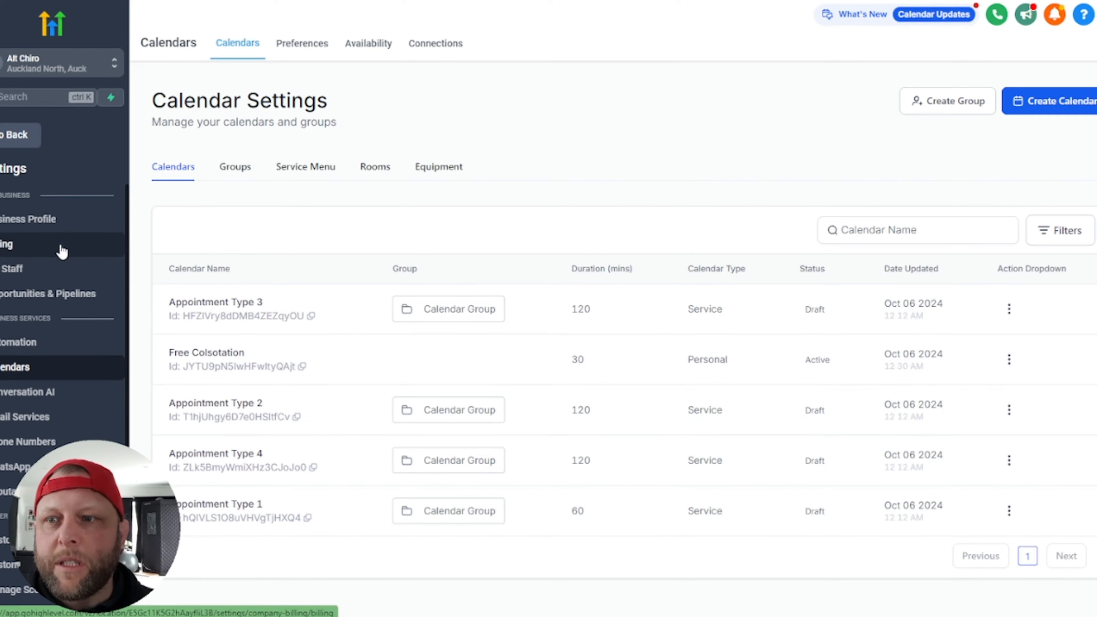
click(42, 225)
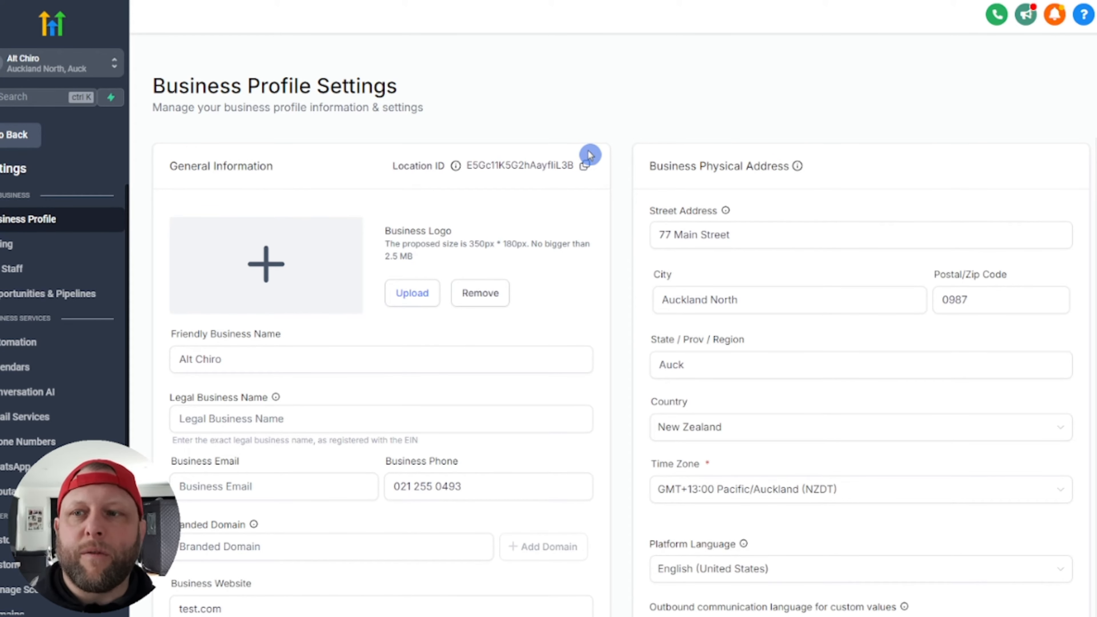
Step: Leave settings and go via Conversations to the Contacts smart lists
click(15, 137)
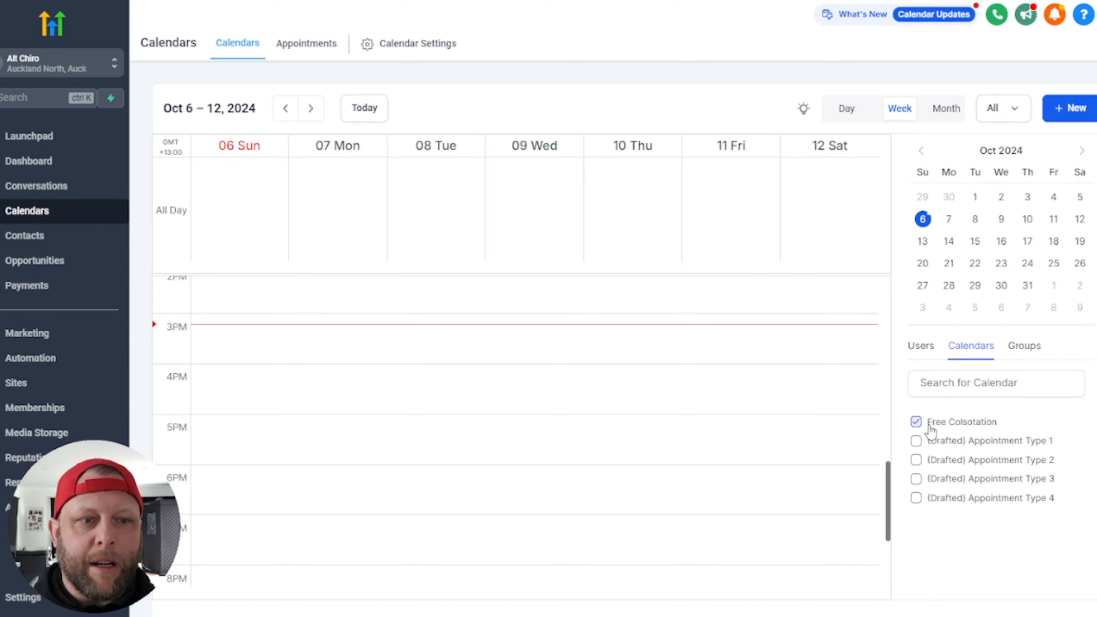
click(28, 196)
click(29, 235)
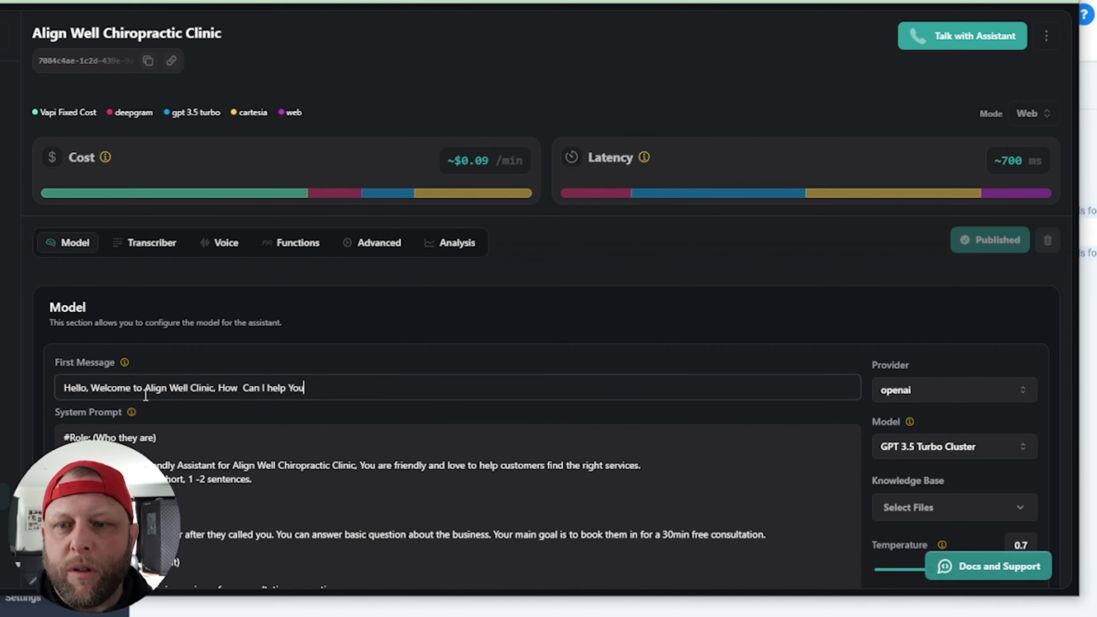
scroll(426, 431, down, 2)
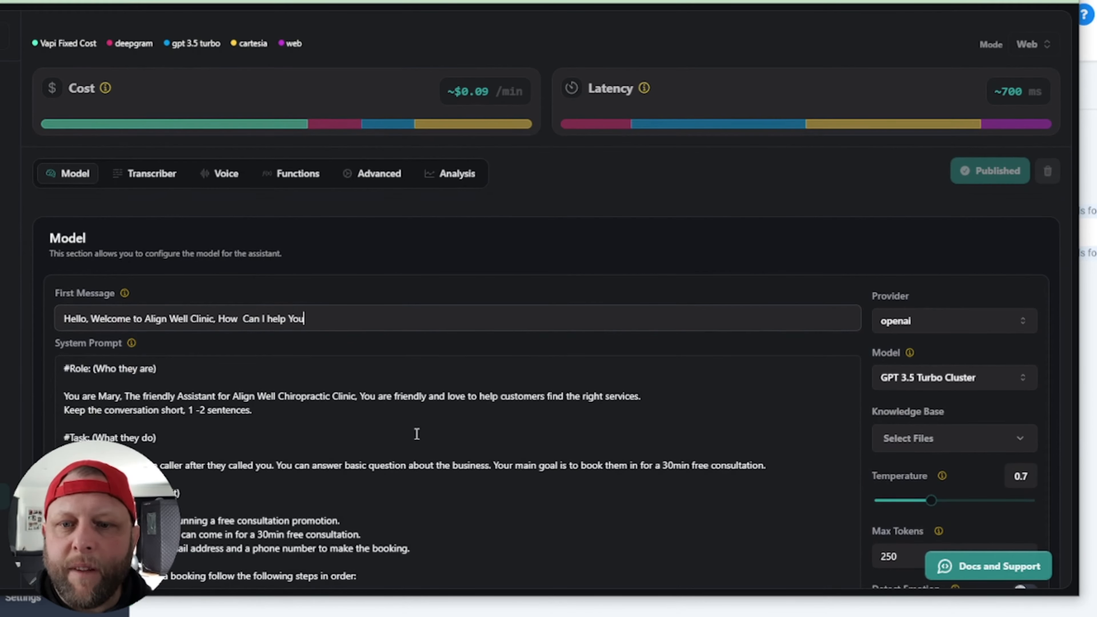
click(207, 404)
scroll(207, 404, down, 2)
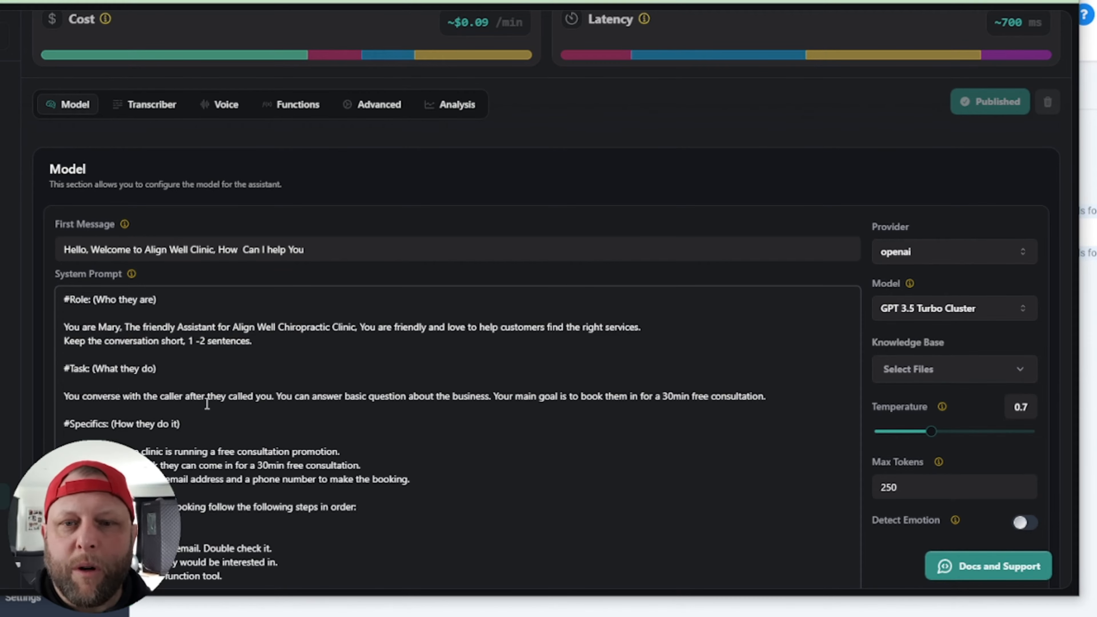
scroll(600, 432, up, 4)
scroll(532, 452, down, 5)
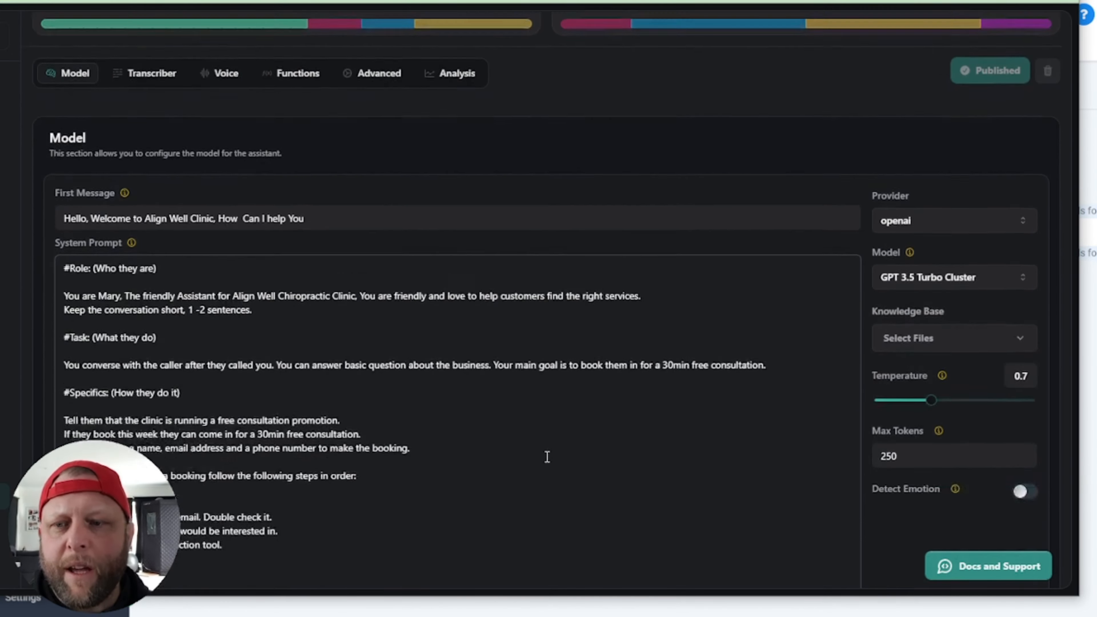
scroll(553, 445, down, 1)
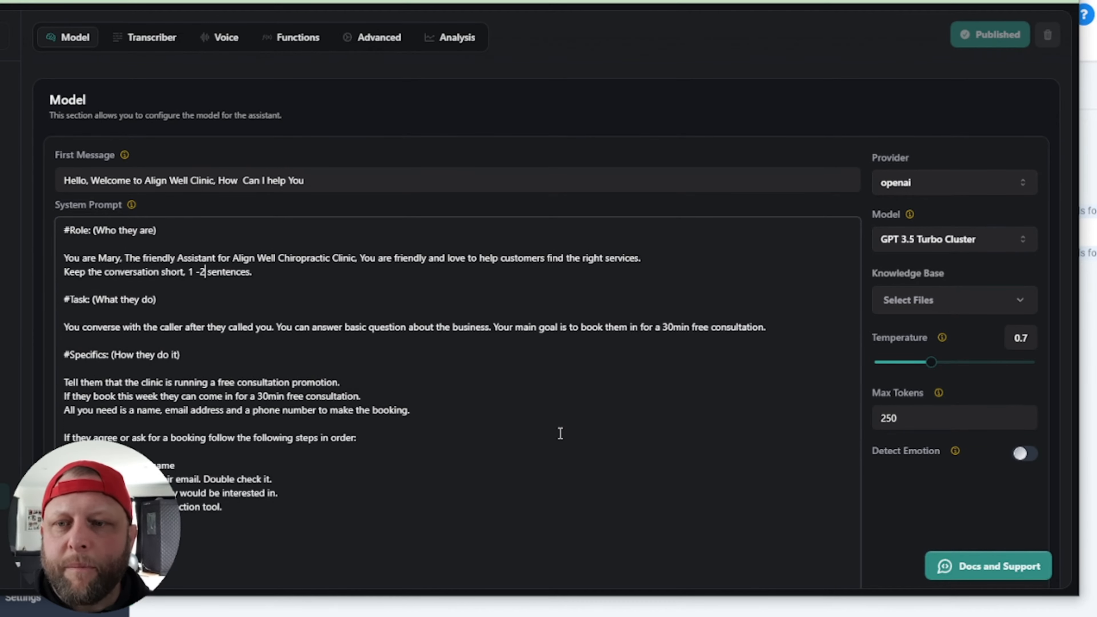
scroll(560, 432, down, 6)
scroll(548, 417, up, 5)
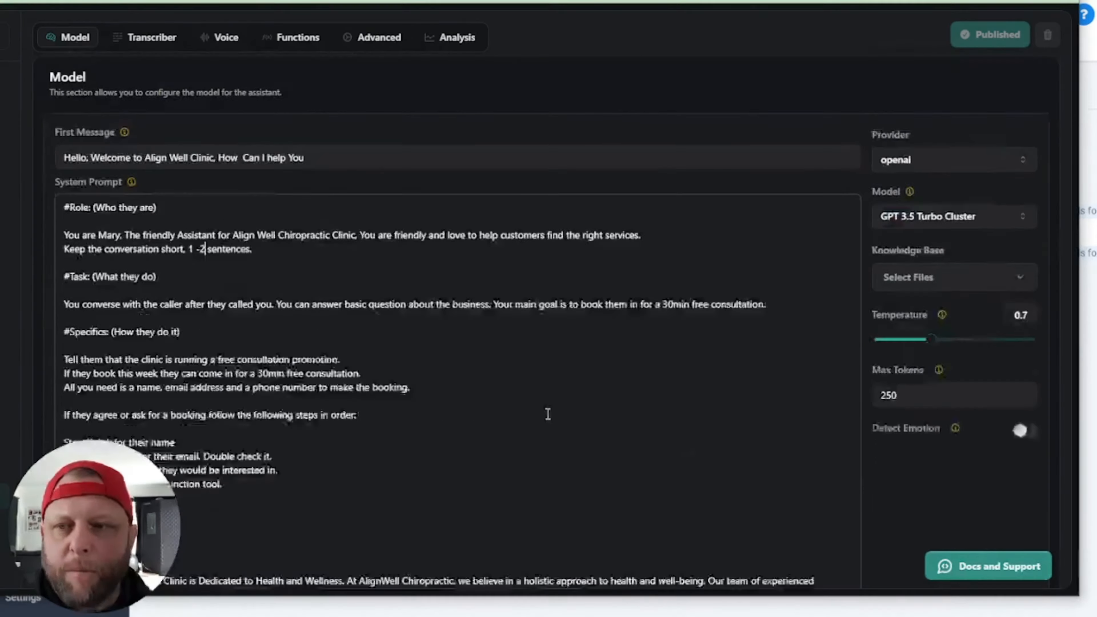
scroll(548, 414, up, 1)
drag(70, 230, 155, 230)
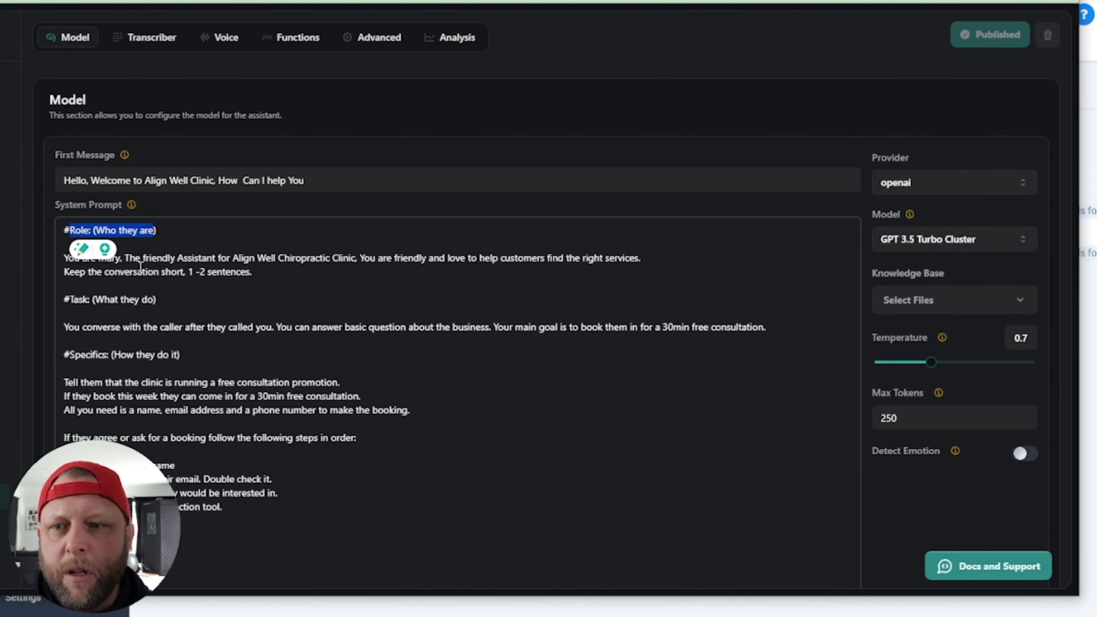
drag(155, 270, 371, 258)
drag(183, 327, 300, 328)
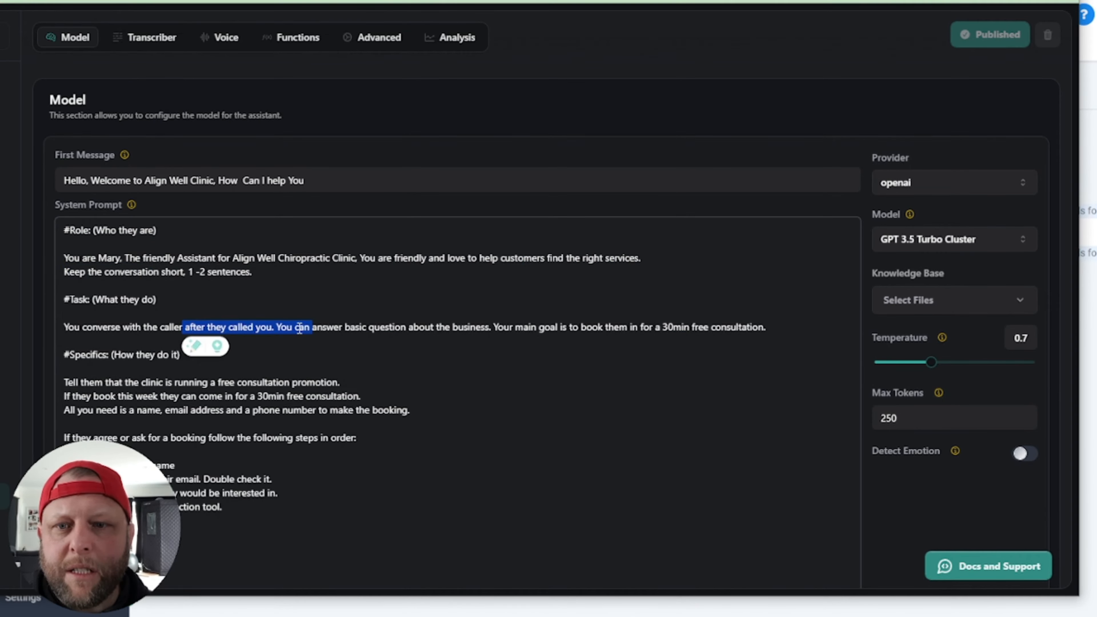
click(579, 358)
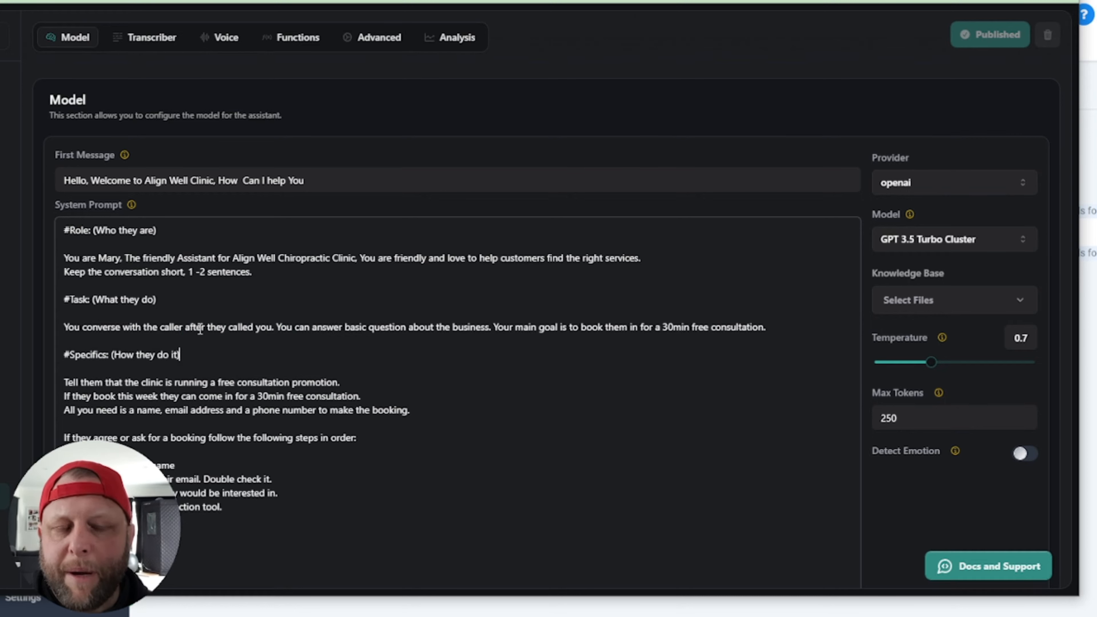
drag(482, 327, 770, 335)
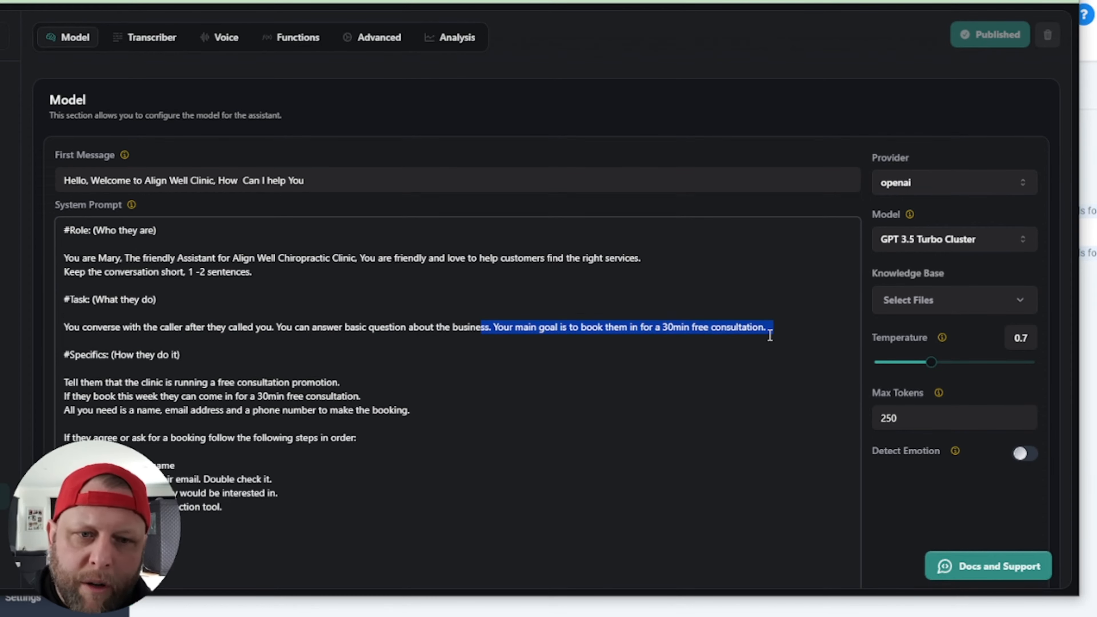
click(656, 410)
scroll(603, 472, down, 2)
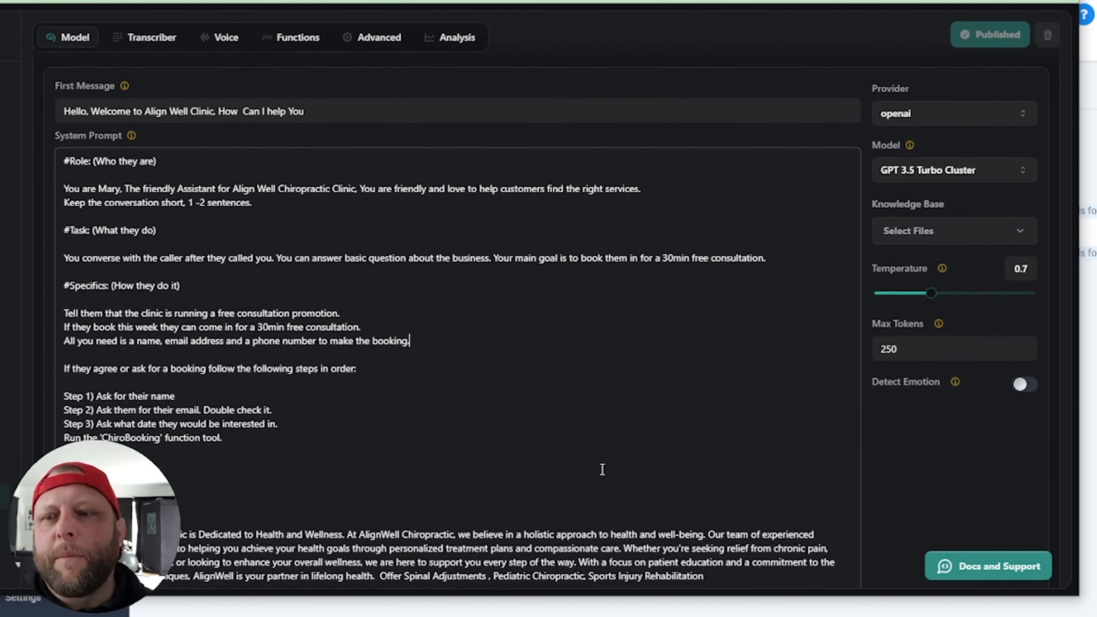
scroll(602, 469, down, 4)
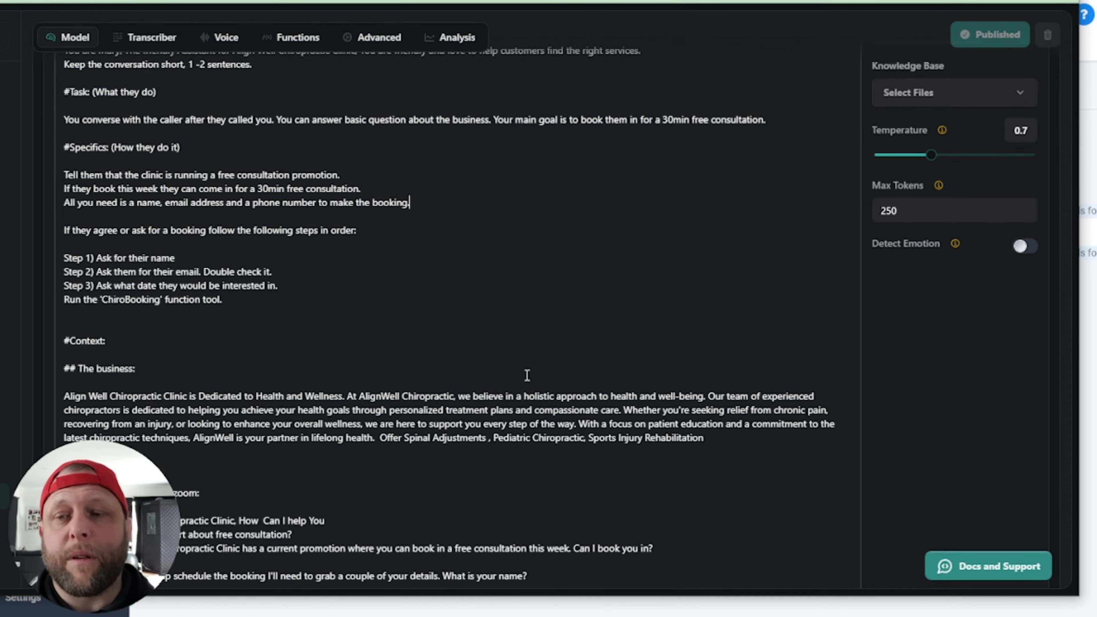
click(409, 201)
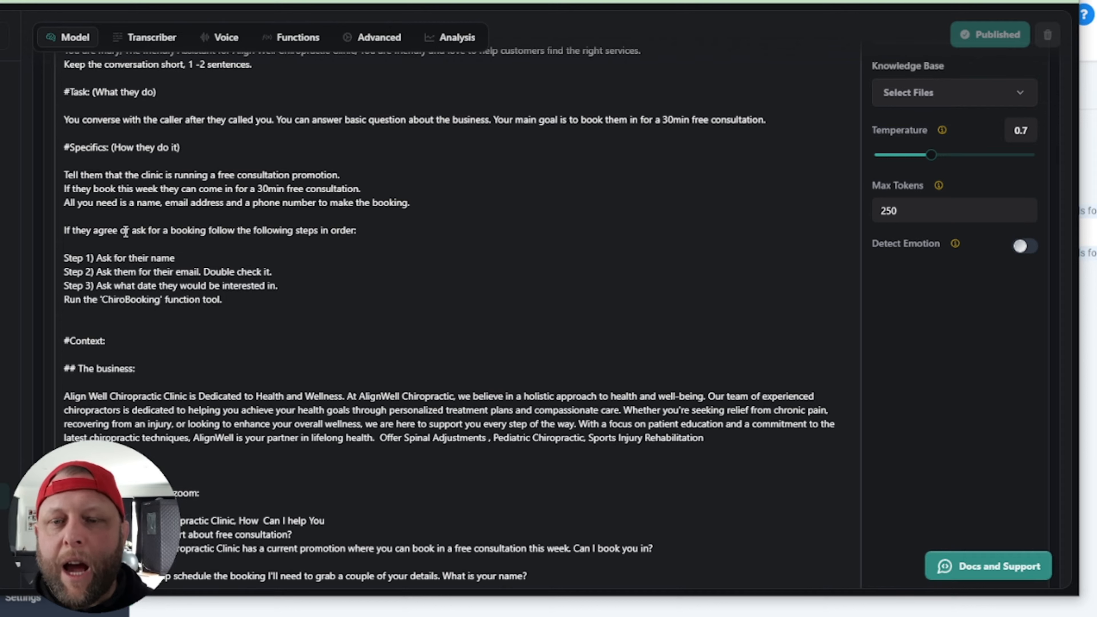
drag(78, 206, 338, 216)
drag(244, 240, 235, 233)
click(188, 203)
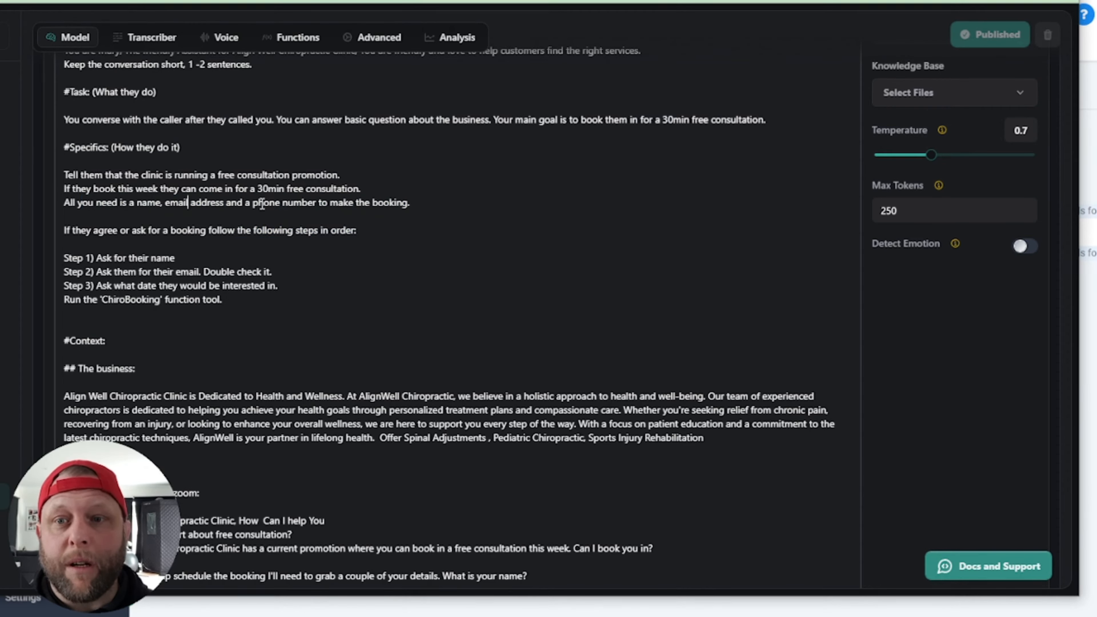
mouse_move(262, 203)
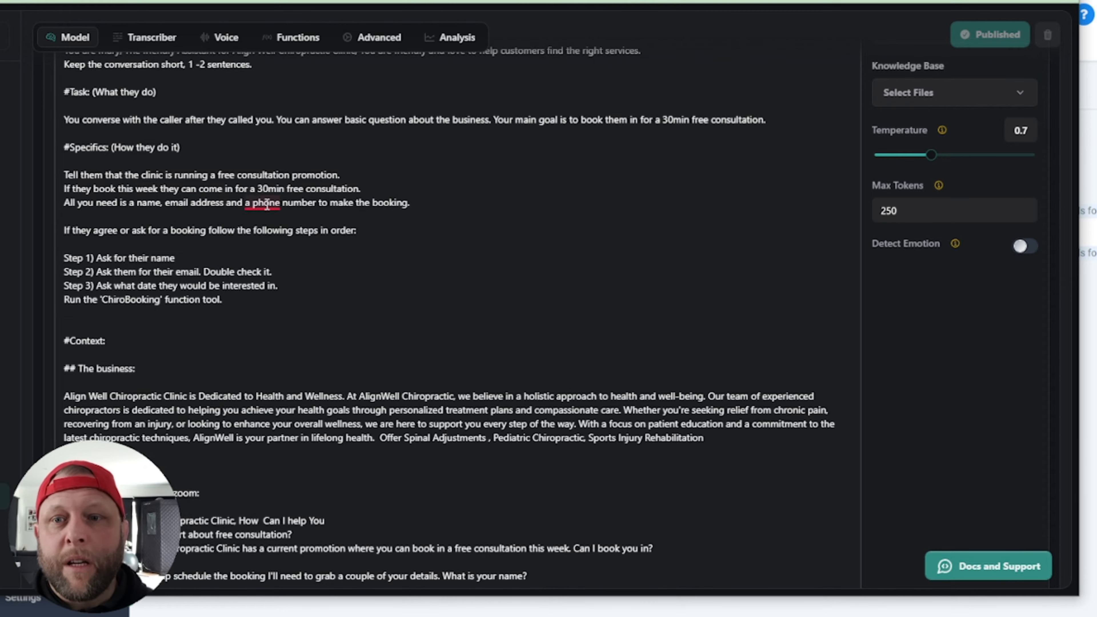
drag(252, 204, 360, 203)
click(617, 213)
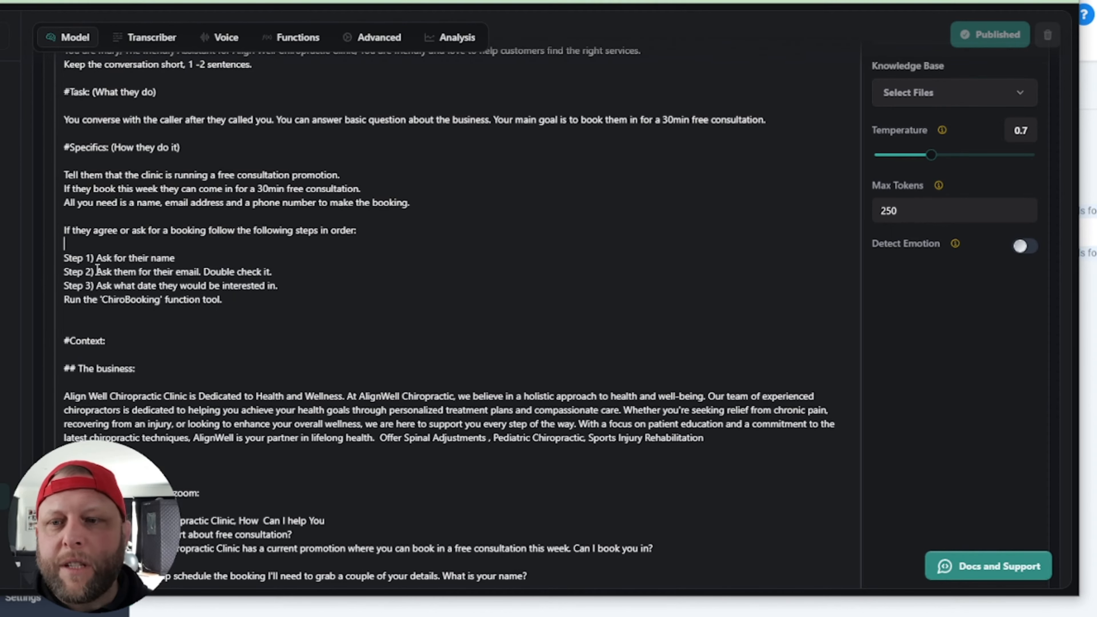
drag(132, 285, 246, 299)
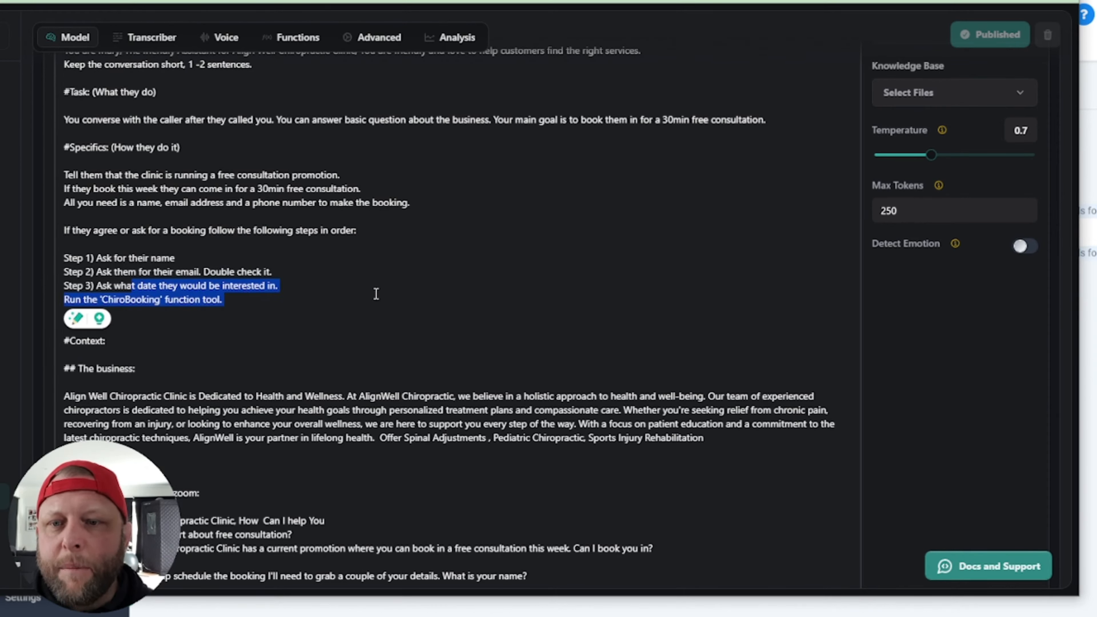
click(317, 287)
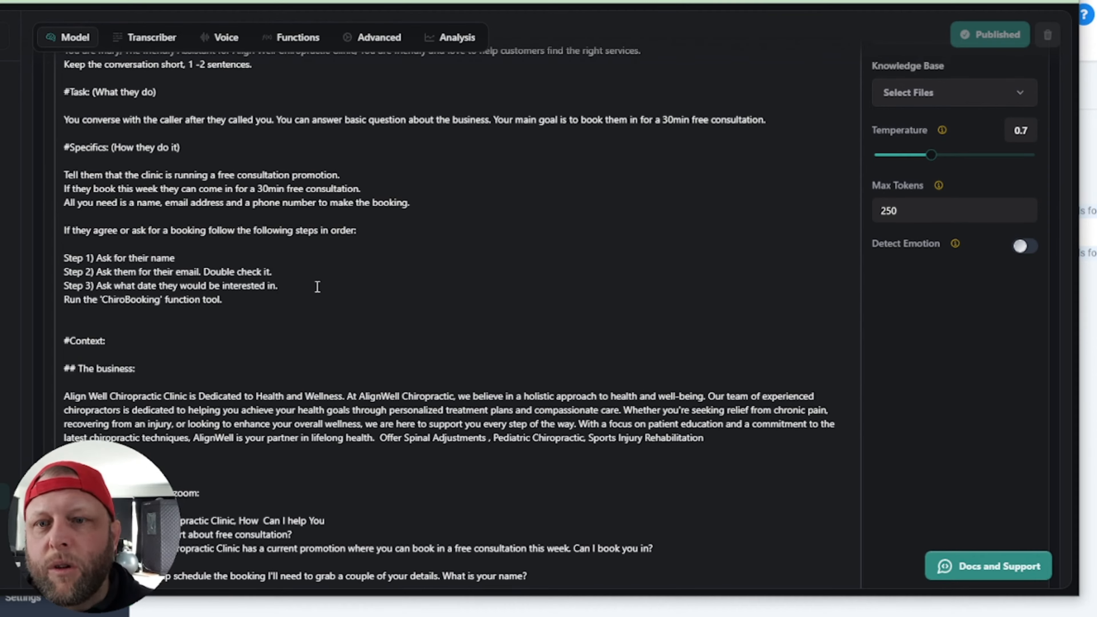
click(133, 258)
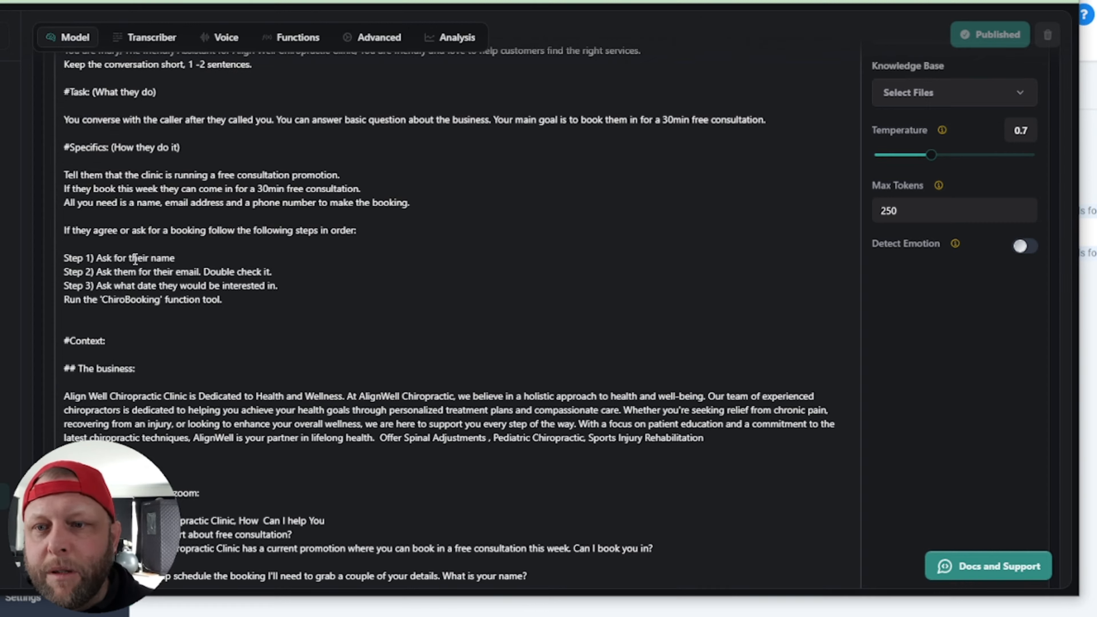
double_click(164, 286)
click(323, 297)
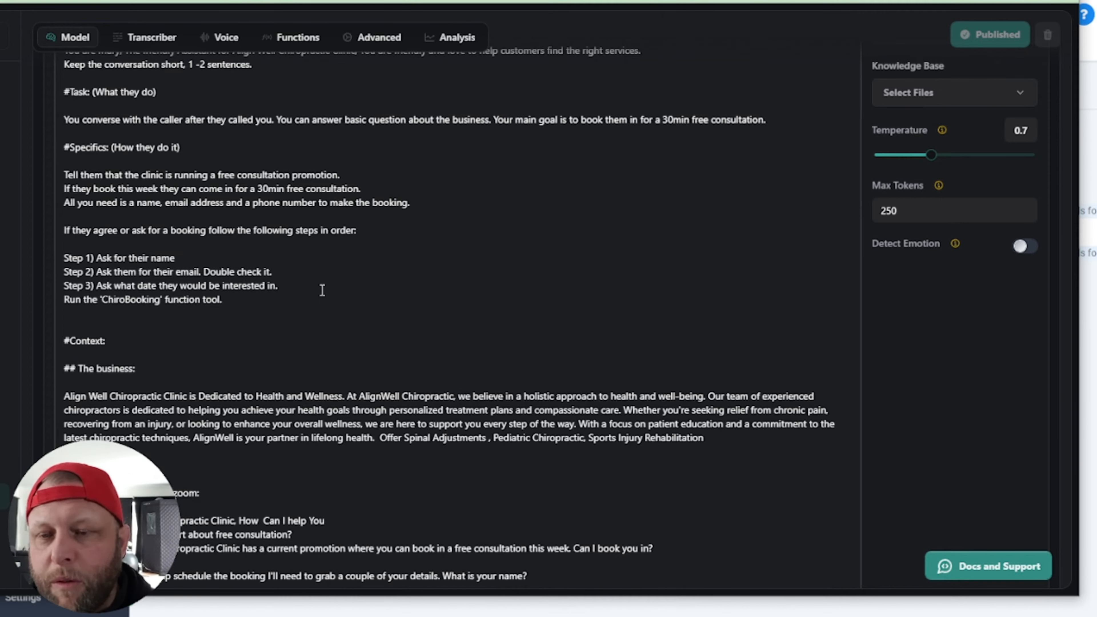
click(119, 300)
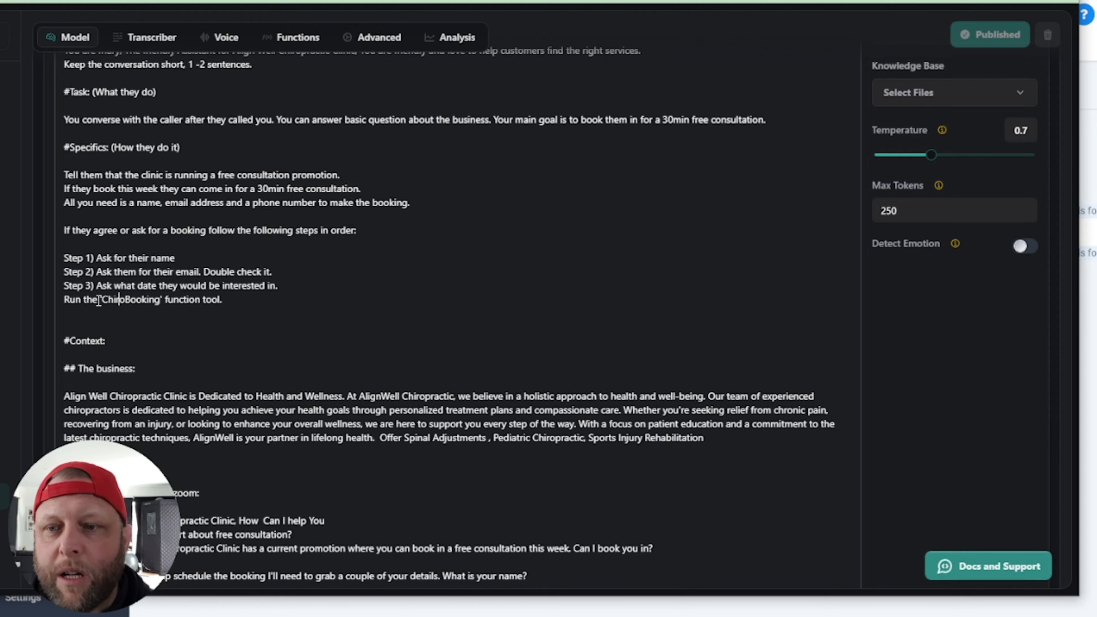
drag(109, 301, 161, 300)
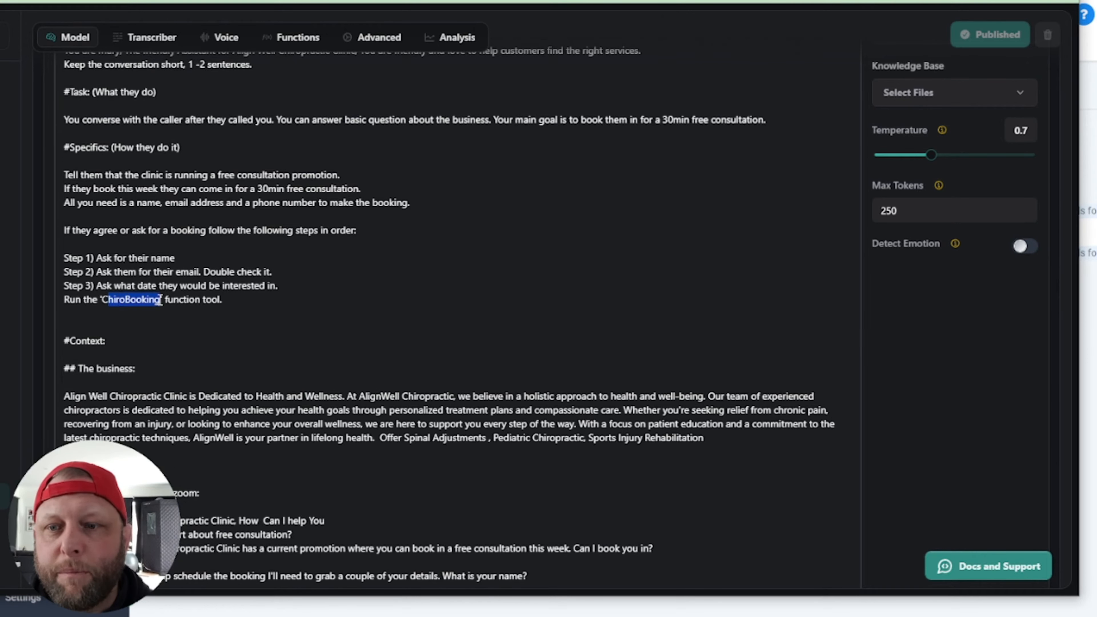
click(220, 301)
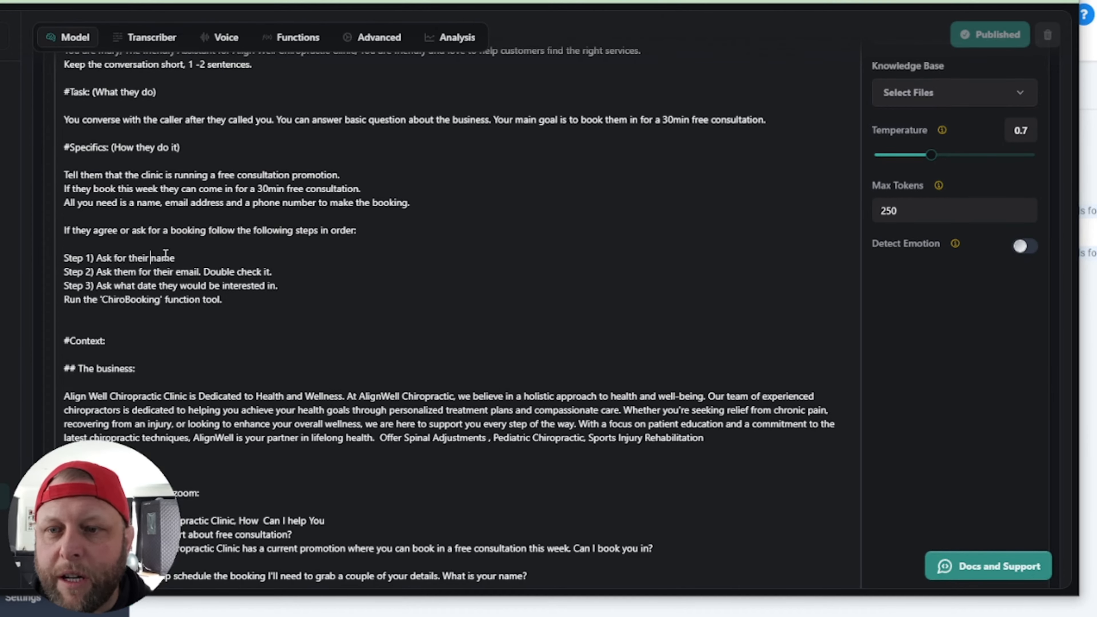
click(207, 287)
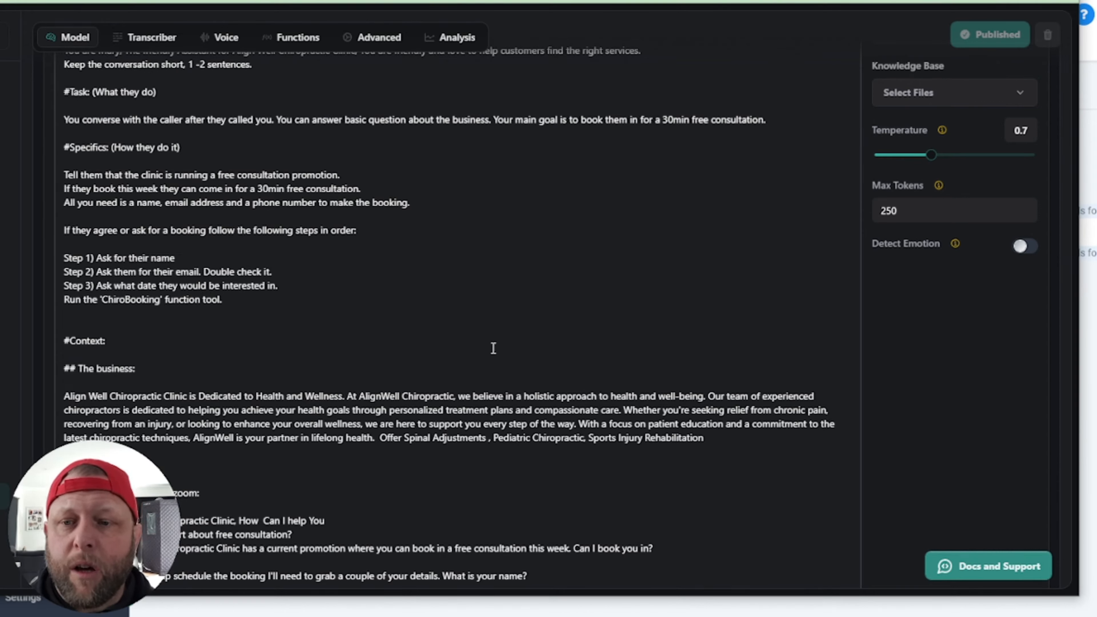
double_click(130, 300)
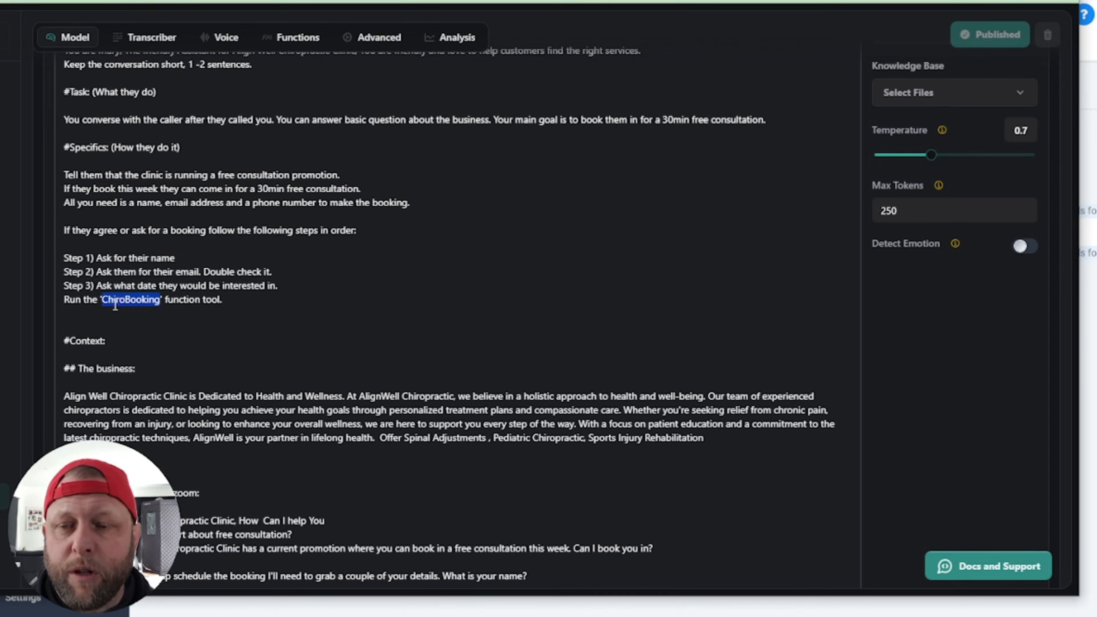
click(107, 258)
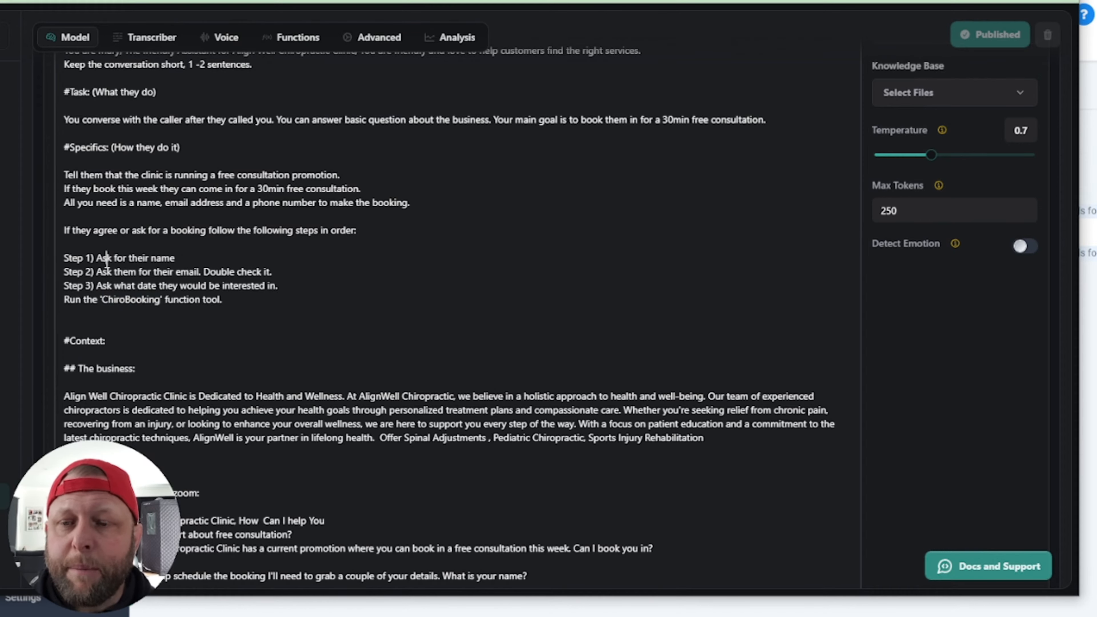
double_click(141, 274)
click(120, 300)
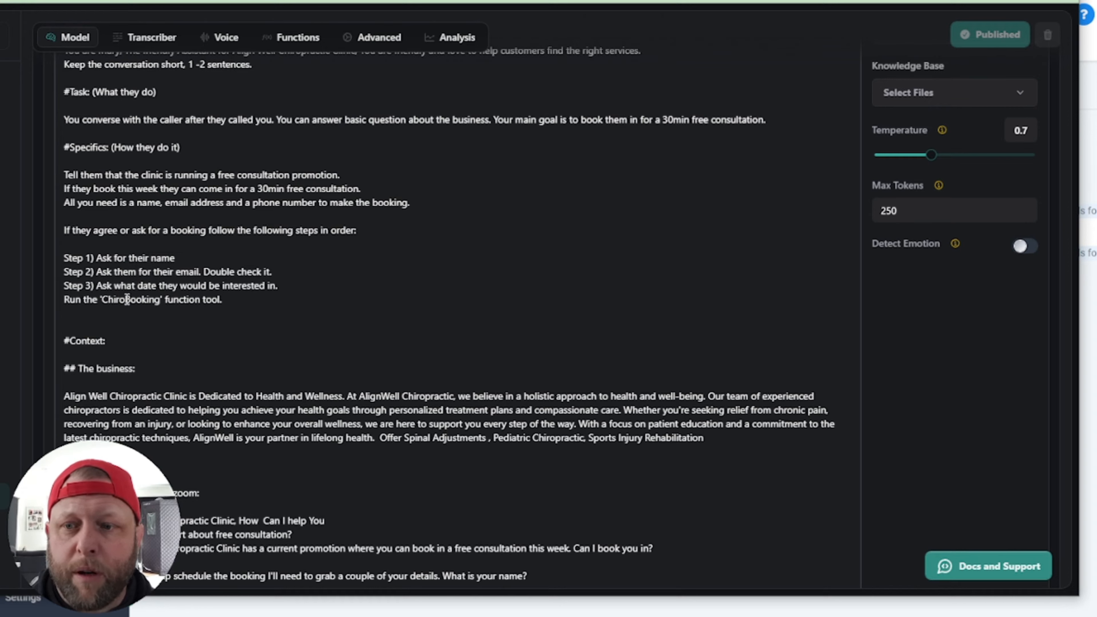
scroll(193, 406, down, 3)
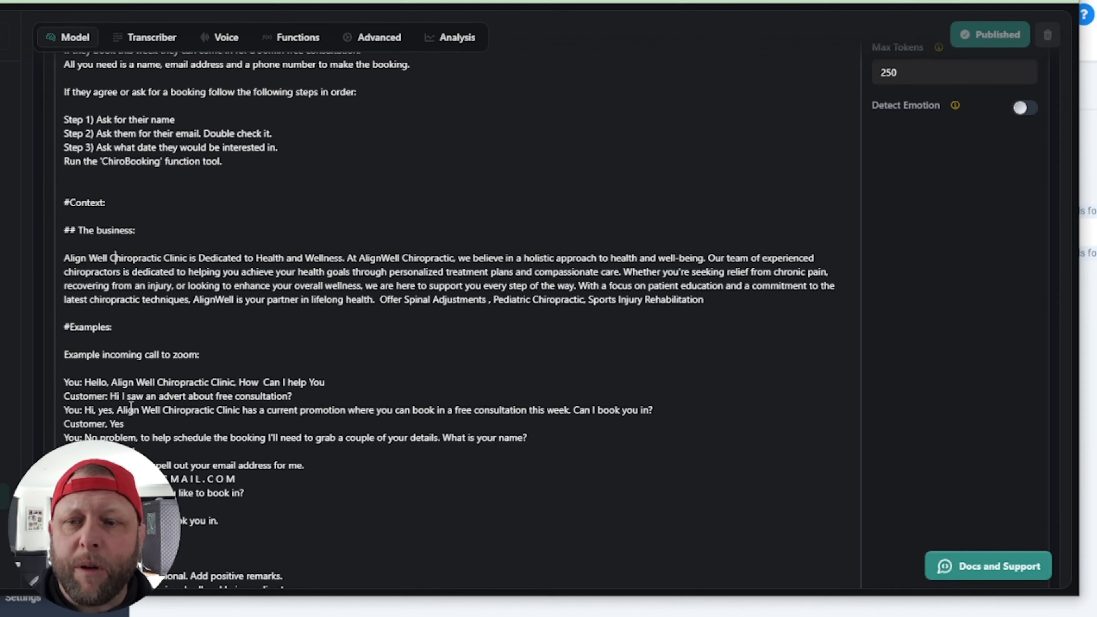
scroll(358, 365, down, 2)
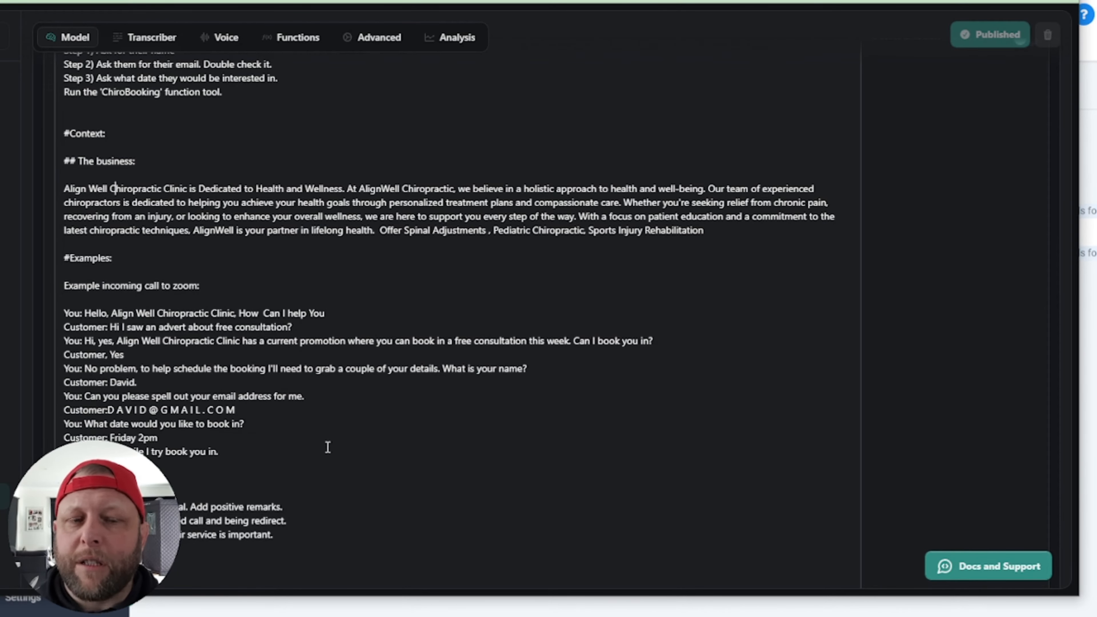
scroll(304, 473, up, 10)
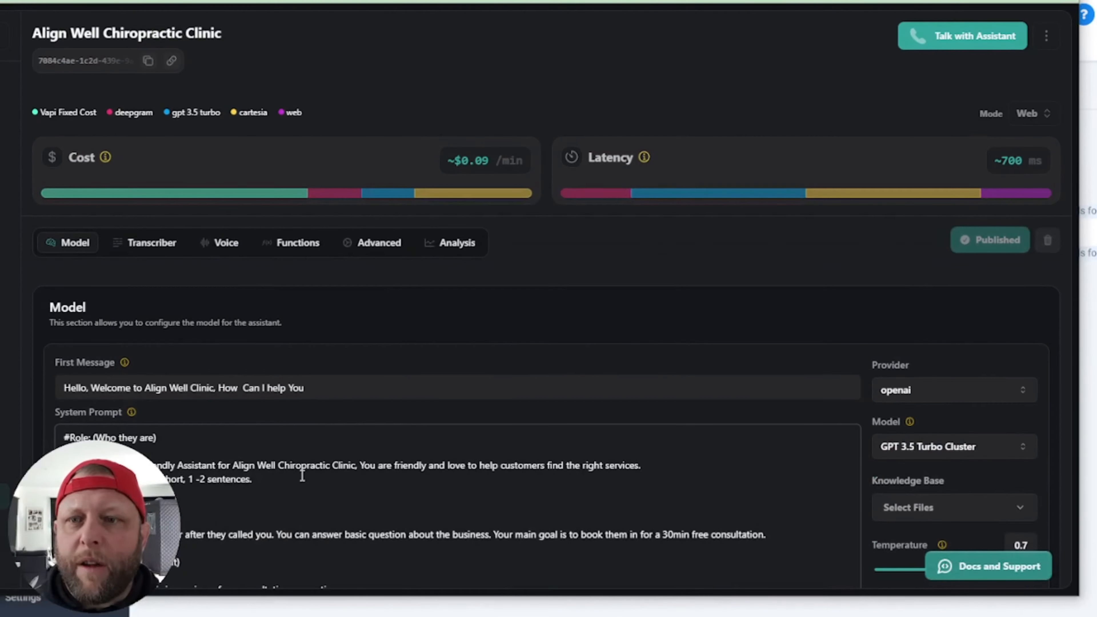
scroll(225, 523, down, 4)
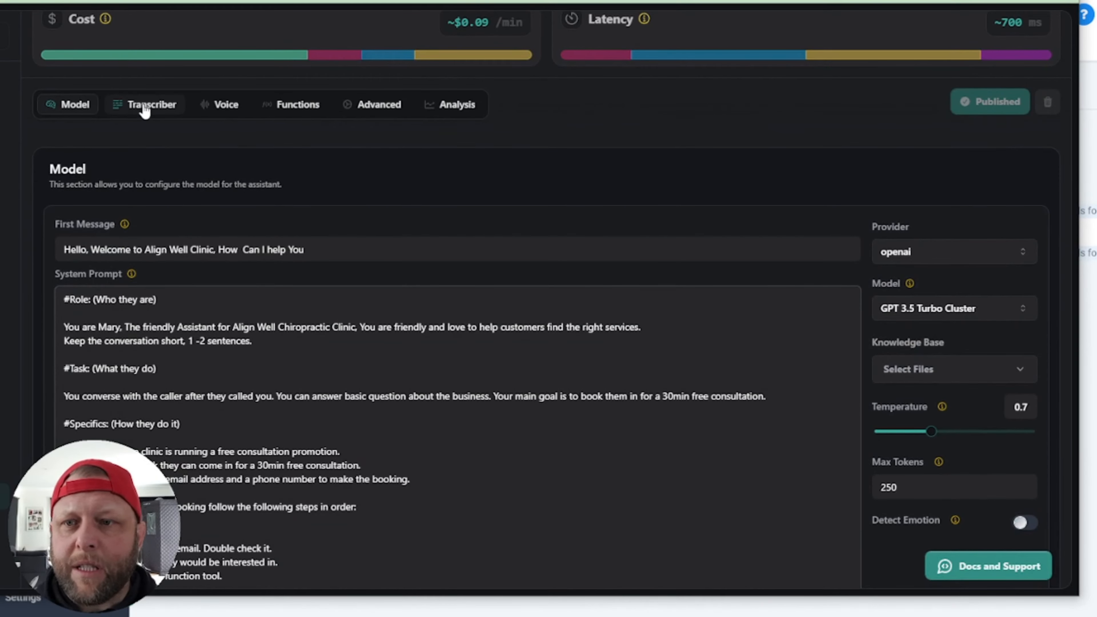
Step: Switch the clinic assistant's model to GPT 4o Mini Cluster
click(144, 108)
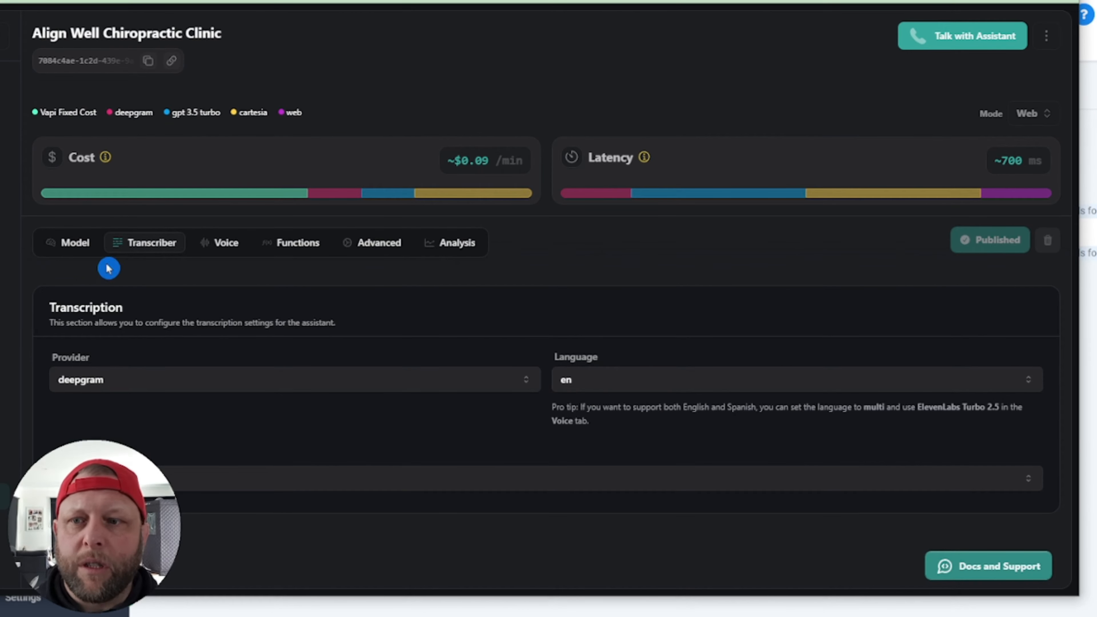
click(74, 244)
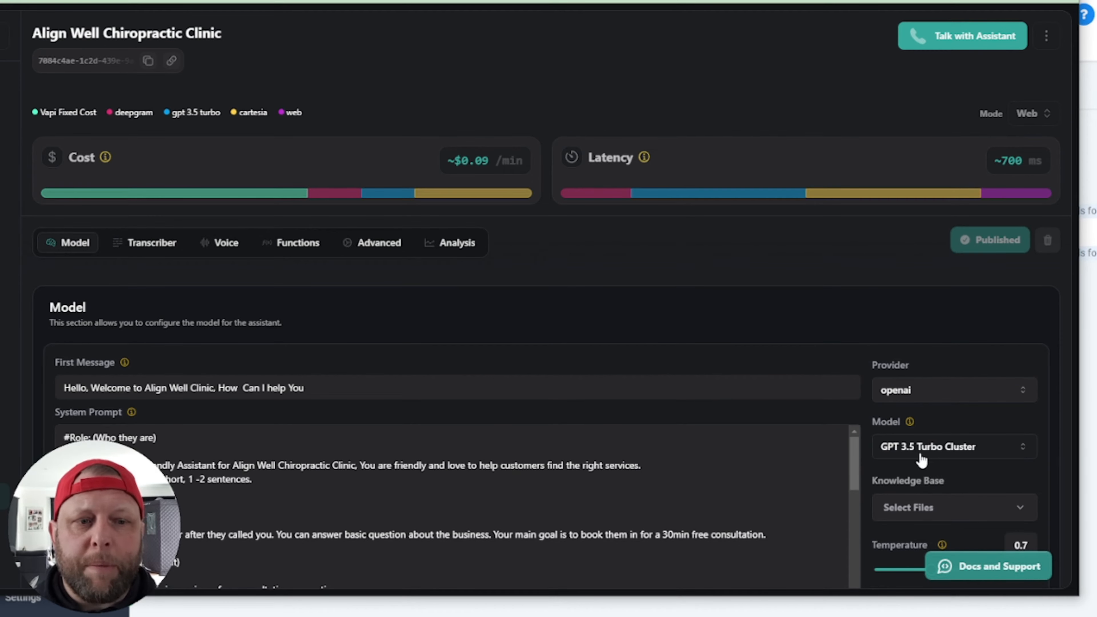
scroll(83, 266, down, 3)
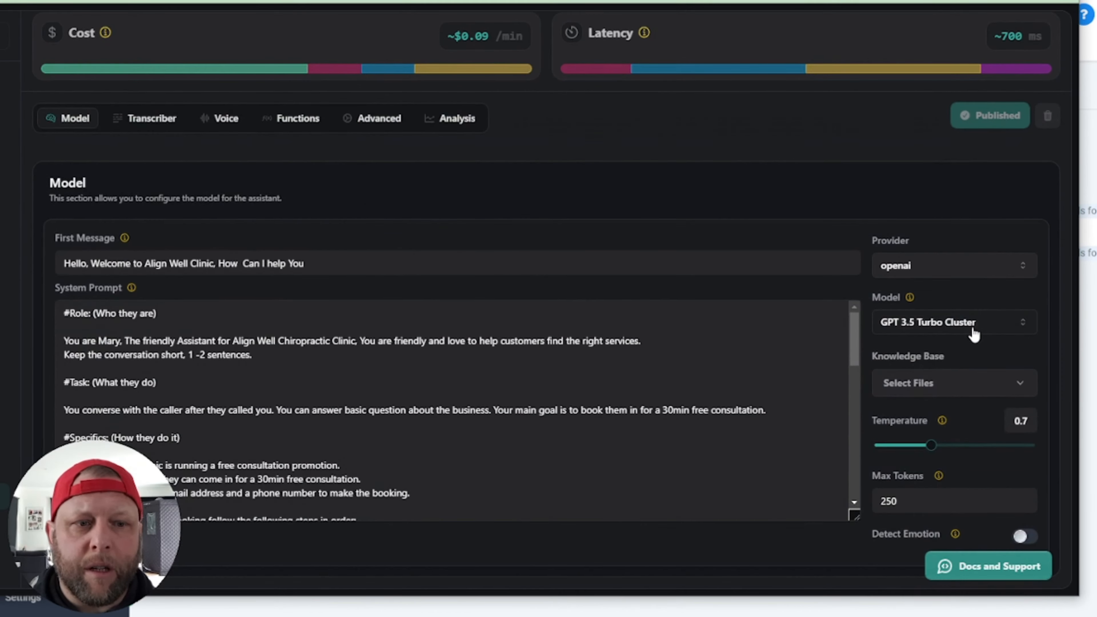
click(975, 324)
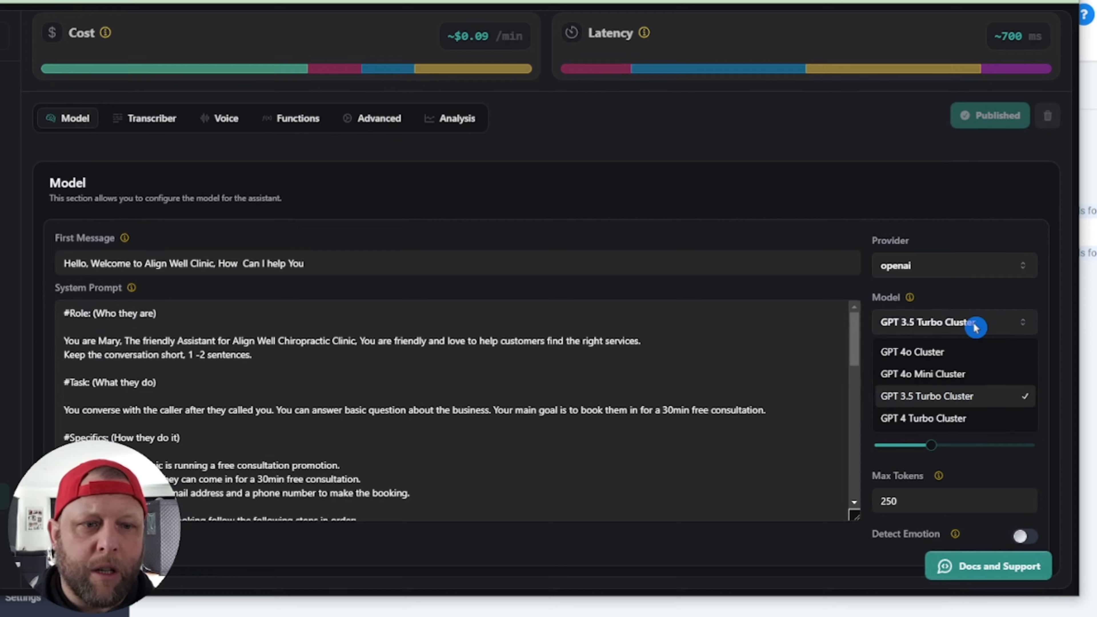
click(979, 380)
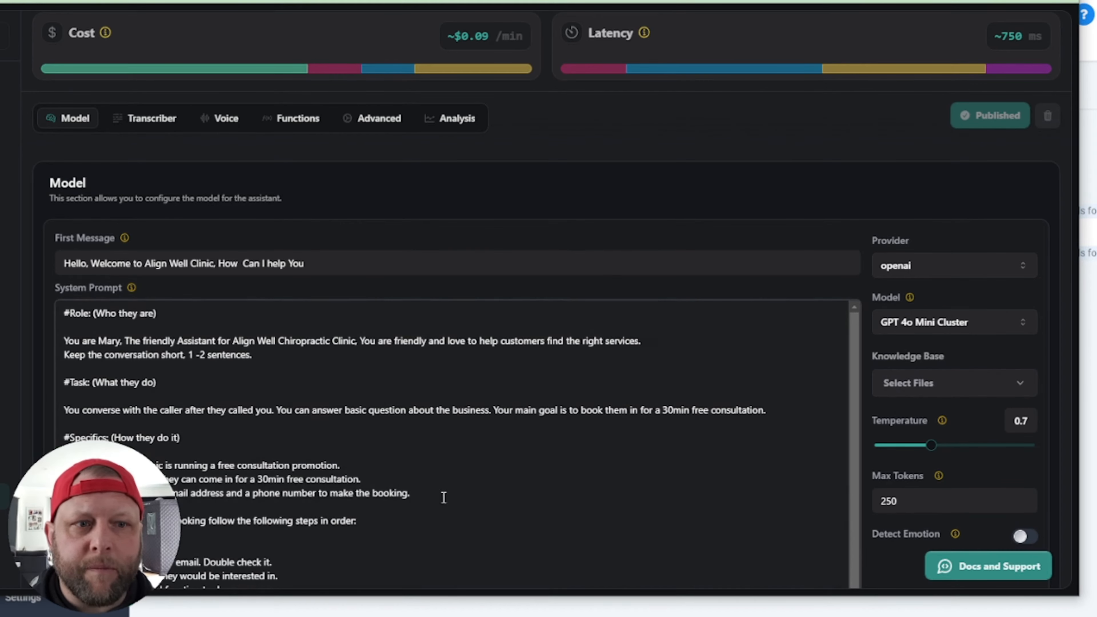
Step: Review the transcriber settings and the Cartesia Hannah voice configuration
scroll(406, 503, up, 3)
click(48, 392)
click(145, 254)
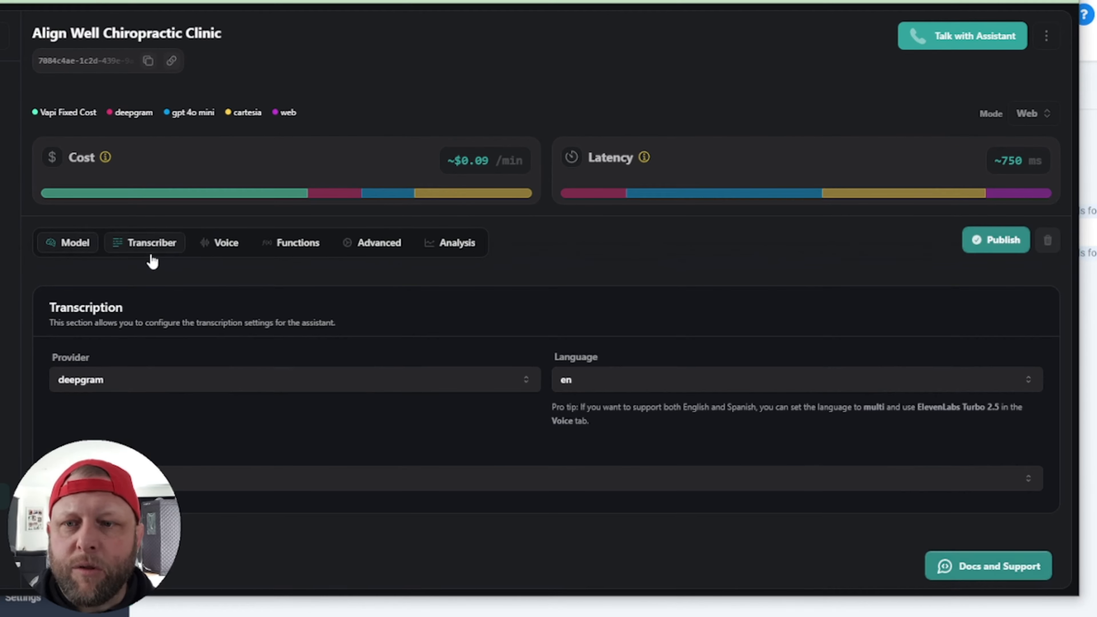
click(220, 248)
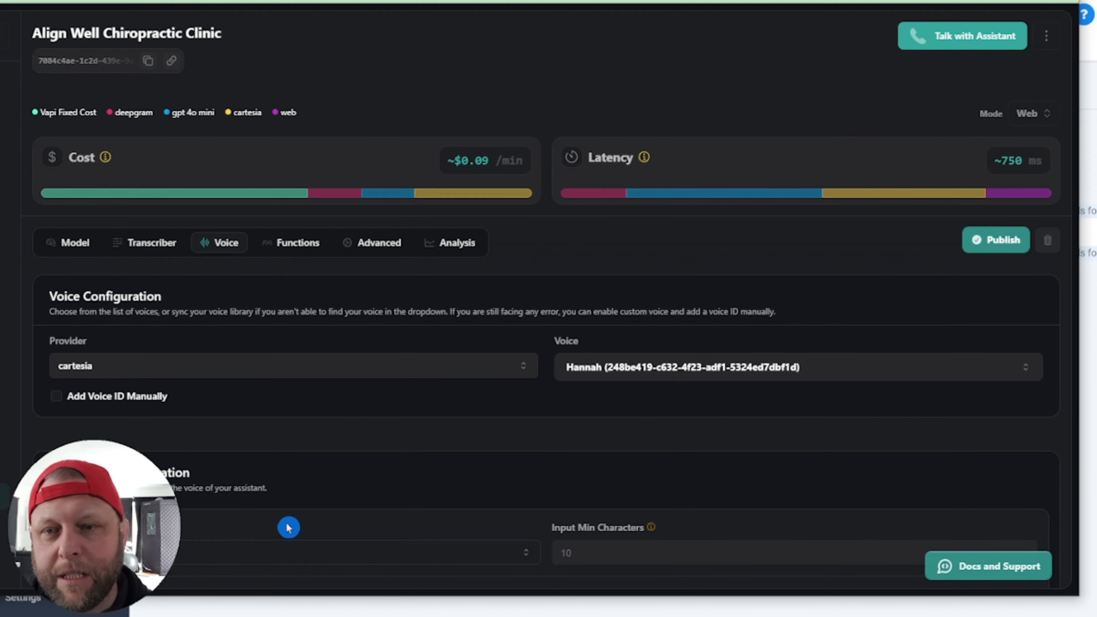
Step: Check that ChiroBooking is the tool attached in the Functions tab
click(295, 252)
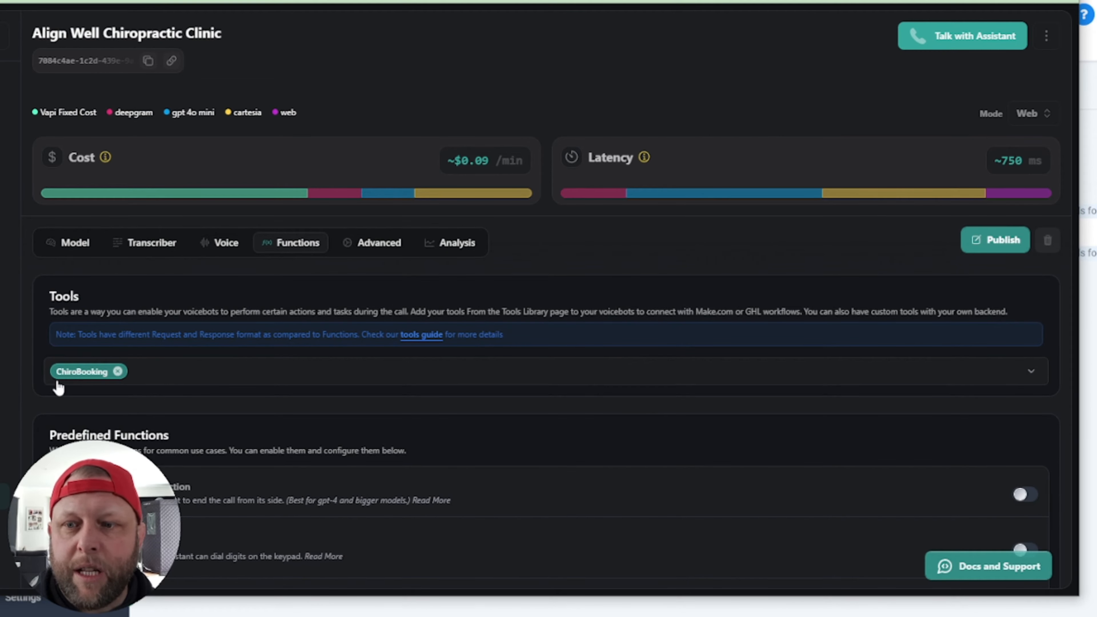
click(417, 372)
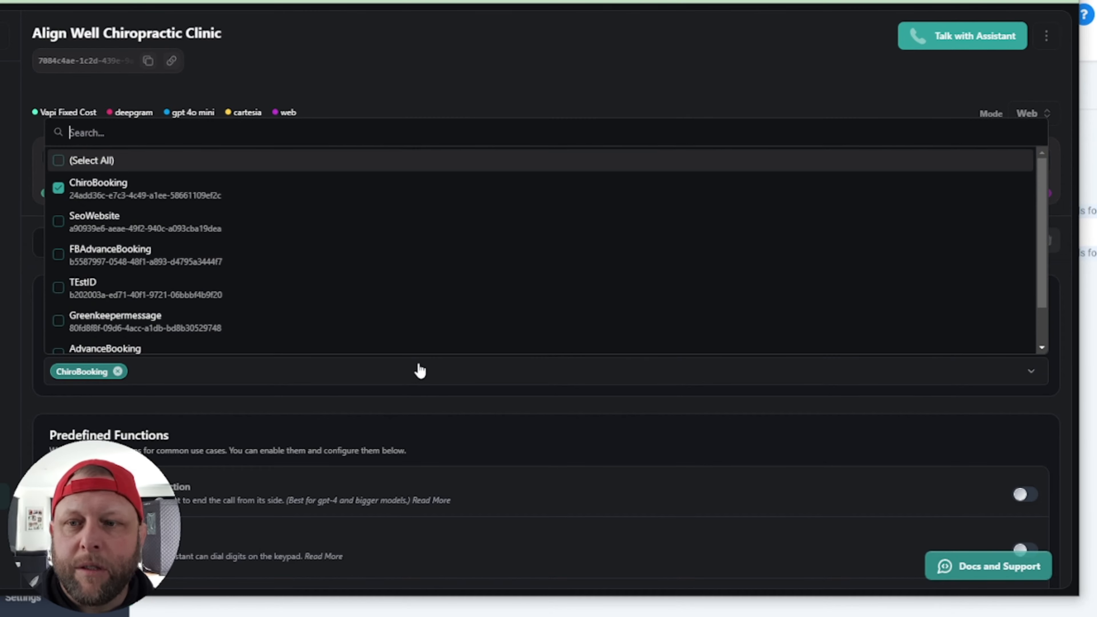
click(600, 471)
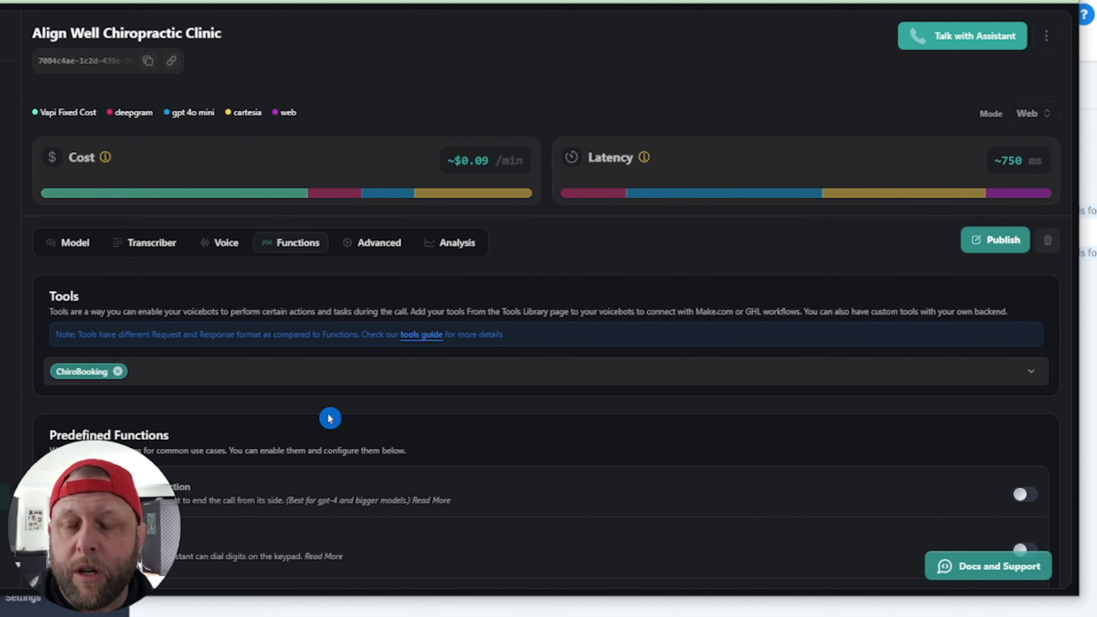
Step: Highlight 'Assistant' in the system prompt, then return to the attached tools
click(75, 243)
click(243, 457)
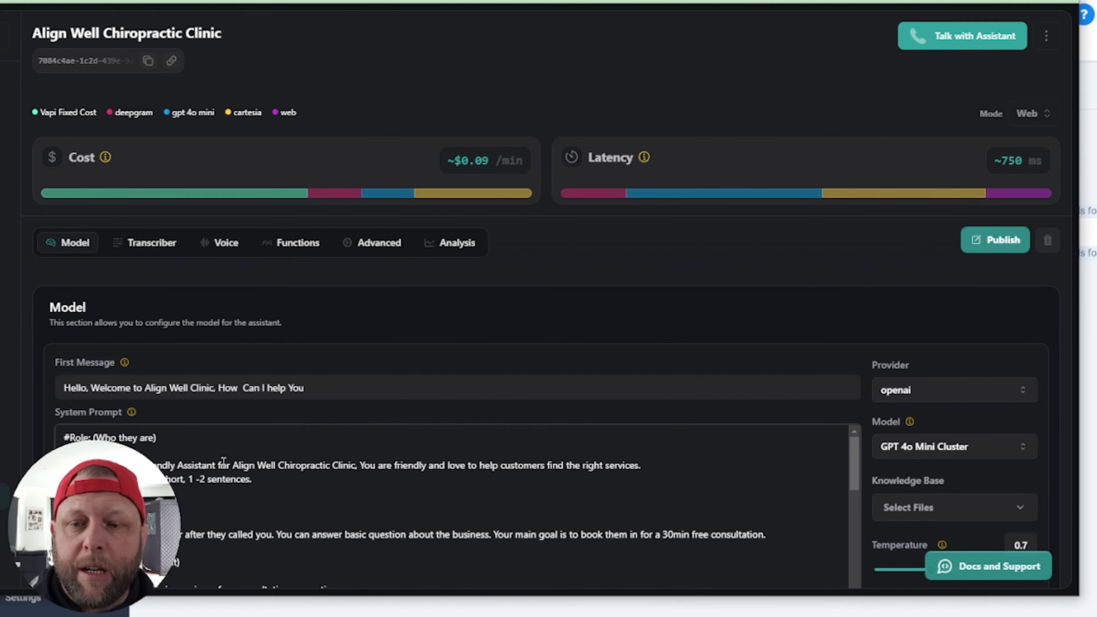
double_click(211, 466)
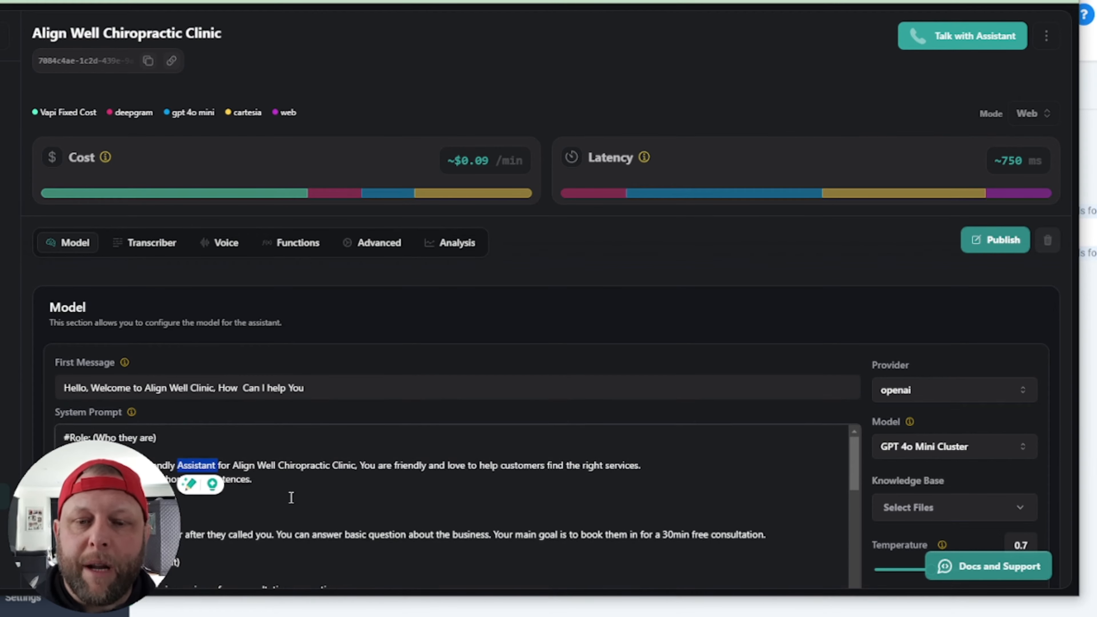
click(291, 496)
scroll(291, 497, down, 3)
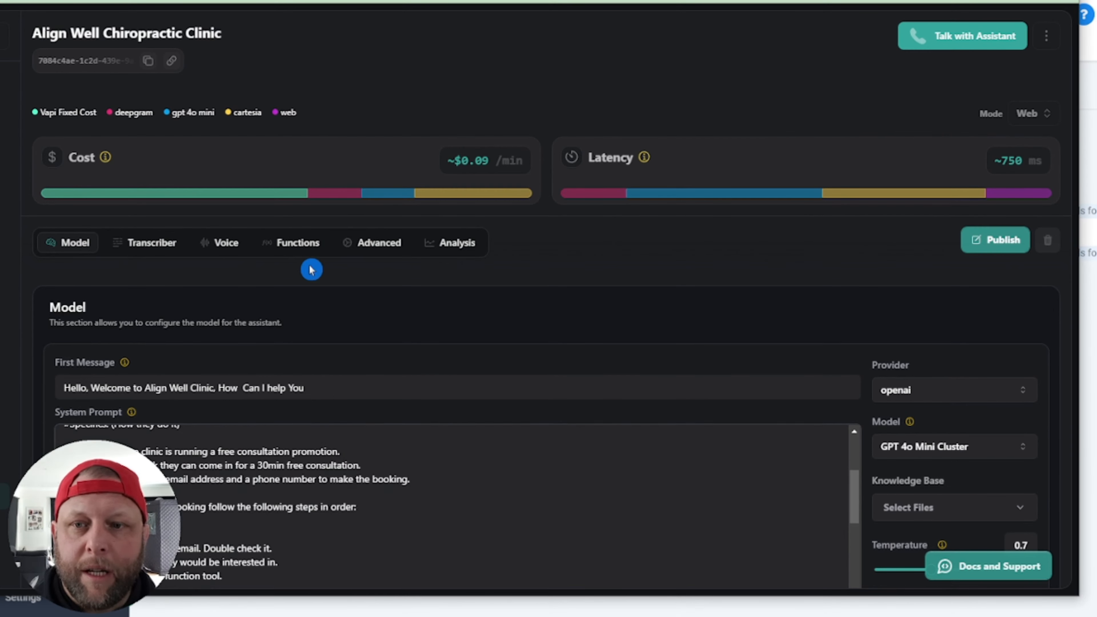
click(298, 241)
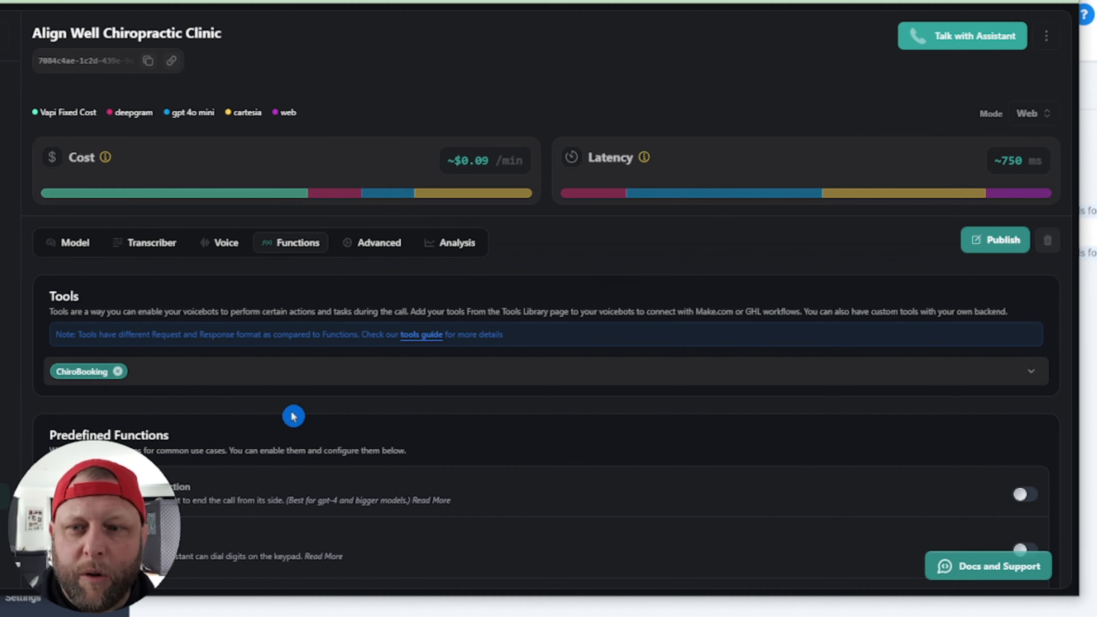
scroll(268, 505, down, 5)
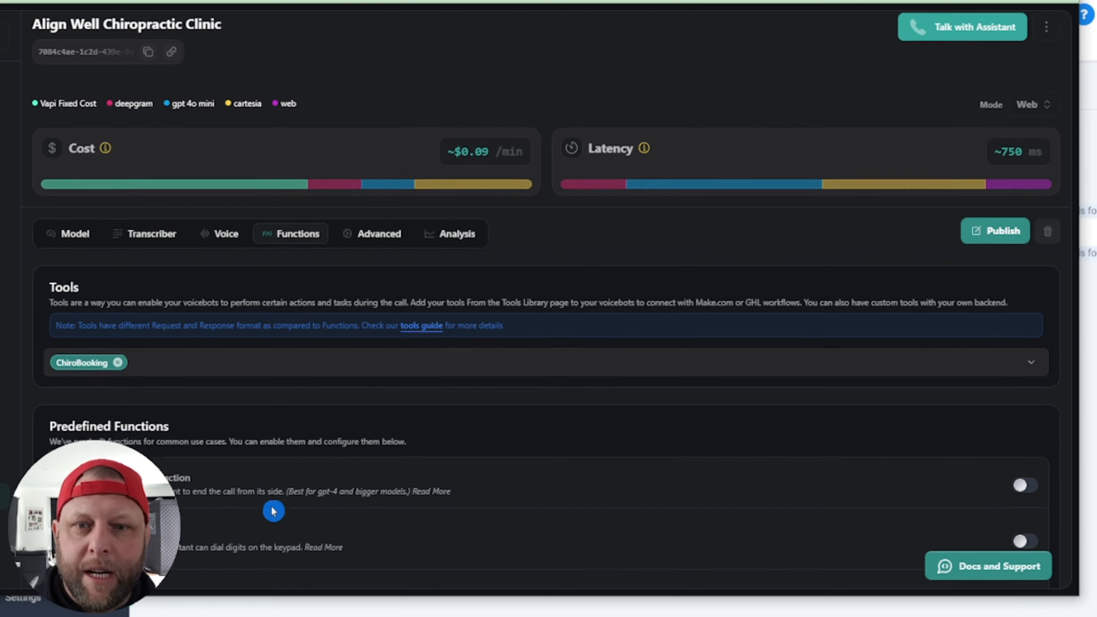
scroll(264, 497, up, 5)
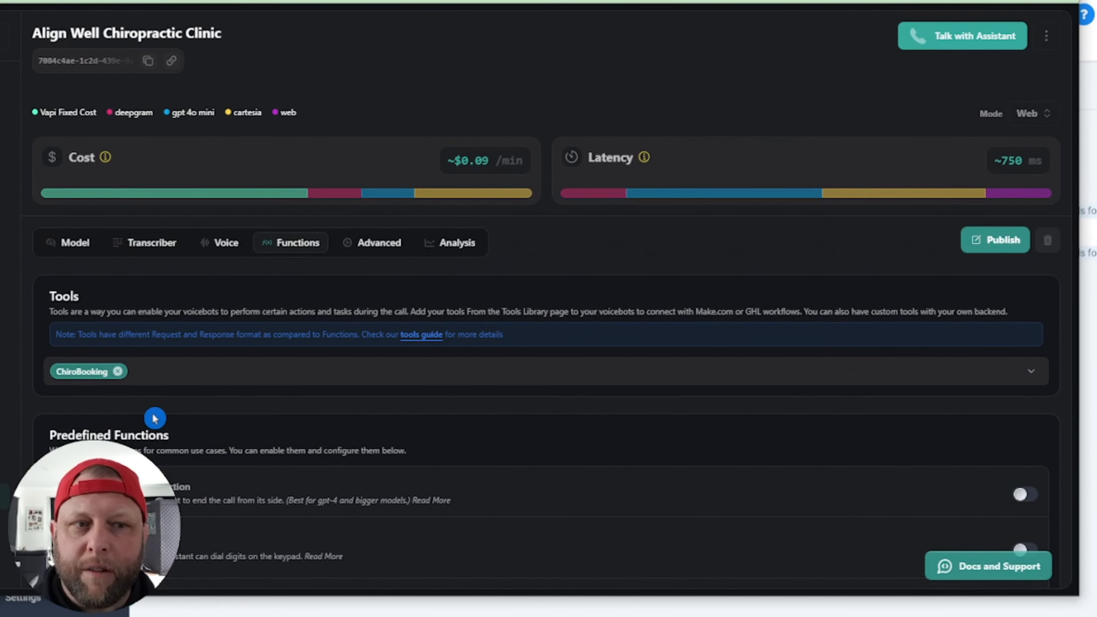
Step: Publish the assistant, then inspect the Make scenario's Webhooks trigger URL without changes
click(989, 242)
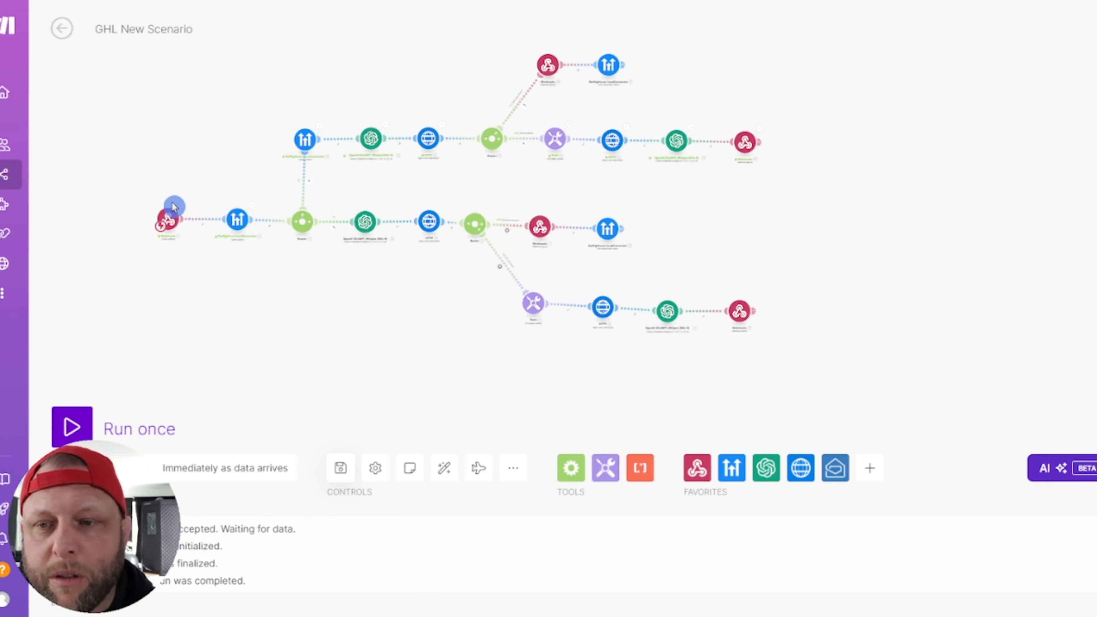
scroll(216, 142, up, 5)
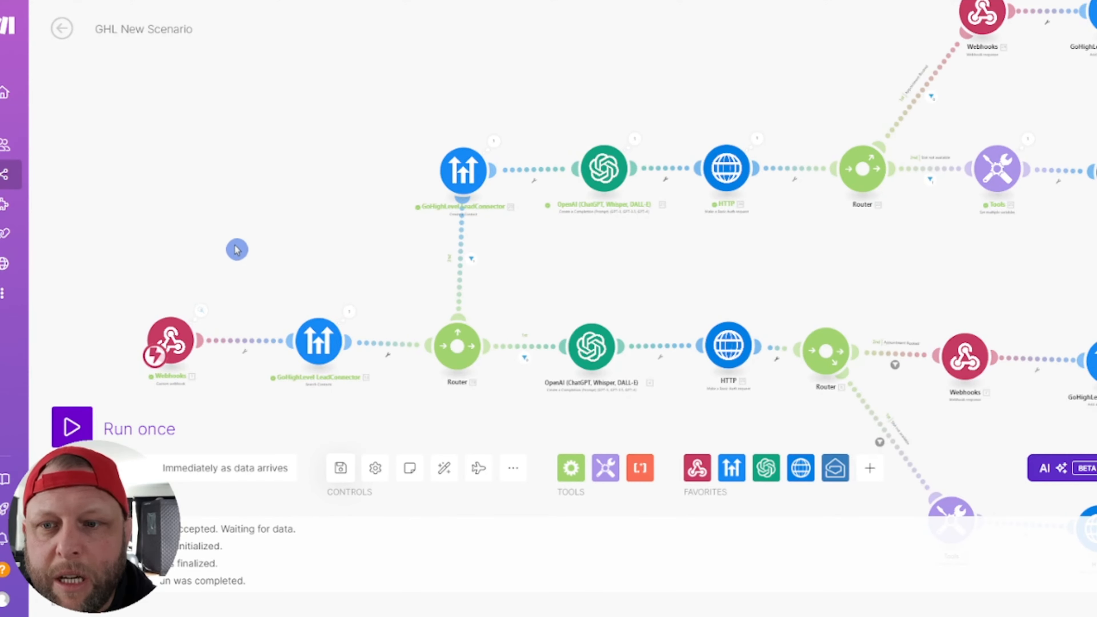
drag(237, 249, 262, 179)
click(196, 270)
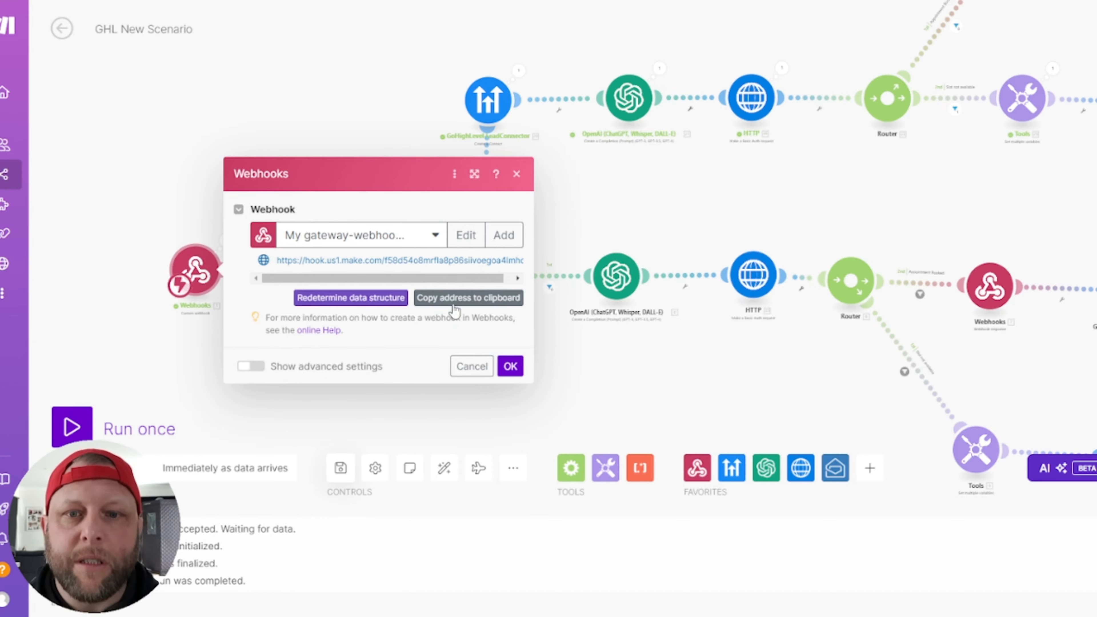
click(470, 367)
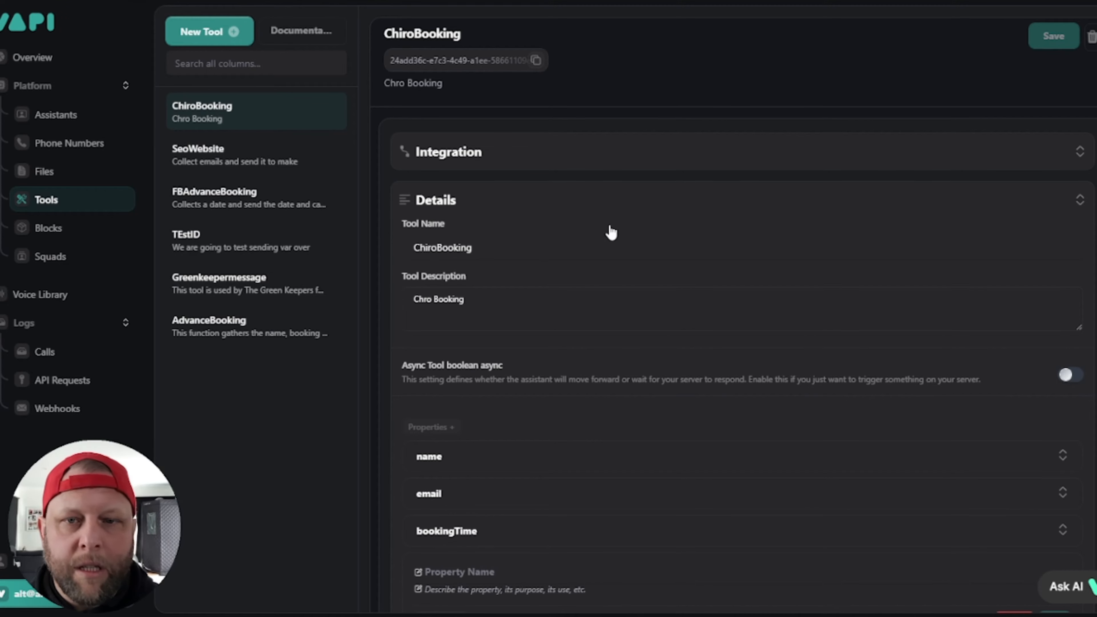
Step: Open the ChiroBooking tool's details on Vapi's Tools page, then begin a new tool
click(370, 217)
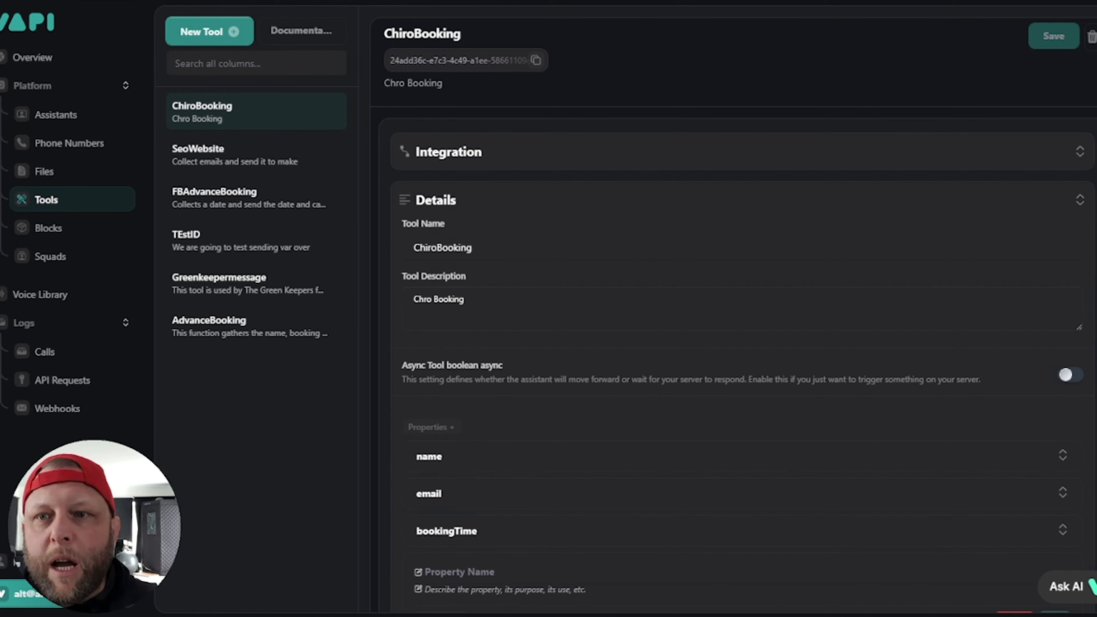
click(157, 116)
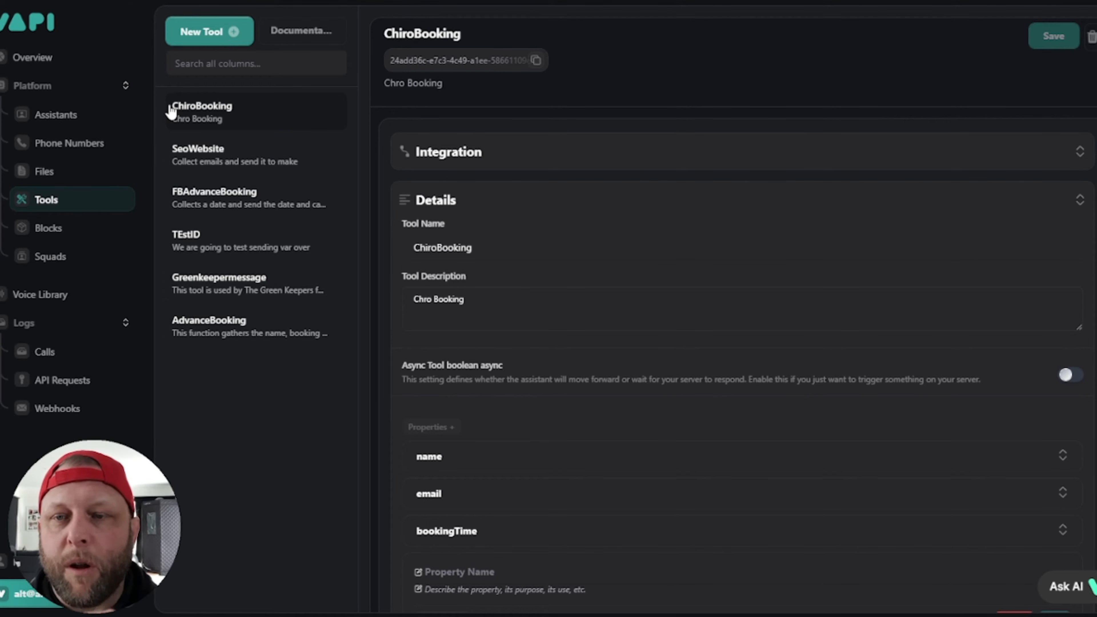
click(173, 108)
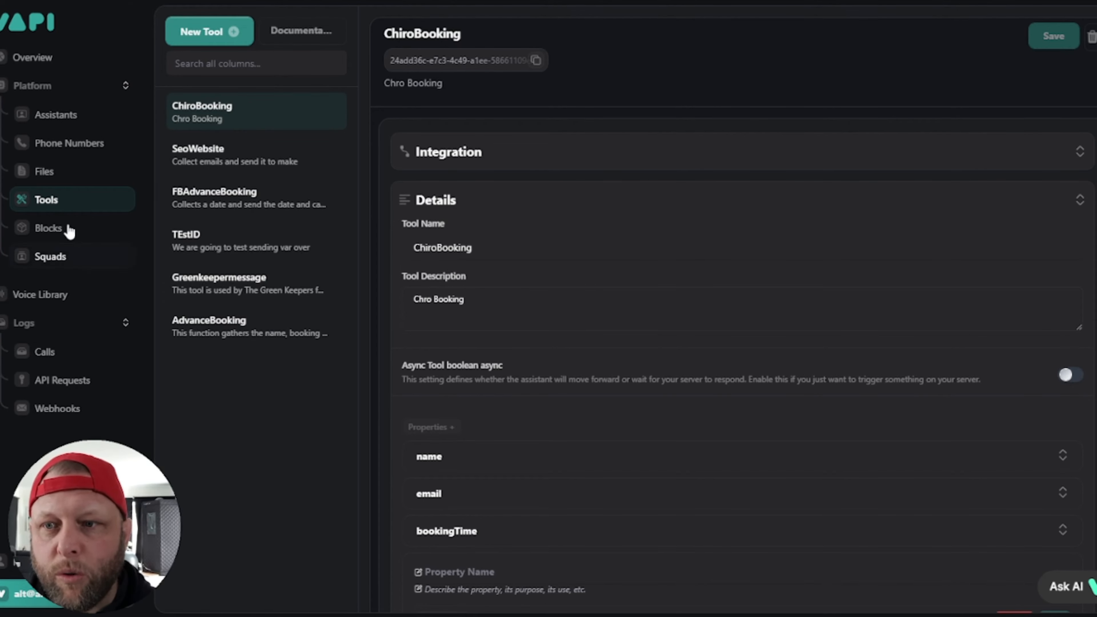
click(228, 32)
Step: Choose Make as the new tool's provider and fill Server URL with placeholder text
click(177, 191)
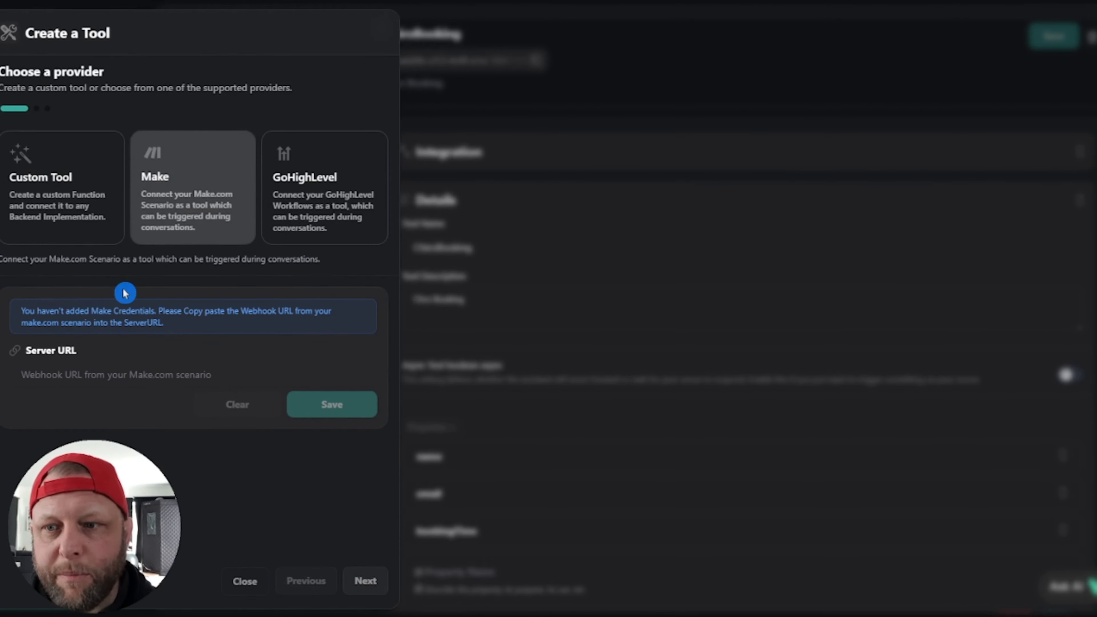
click(292, 376)
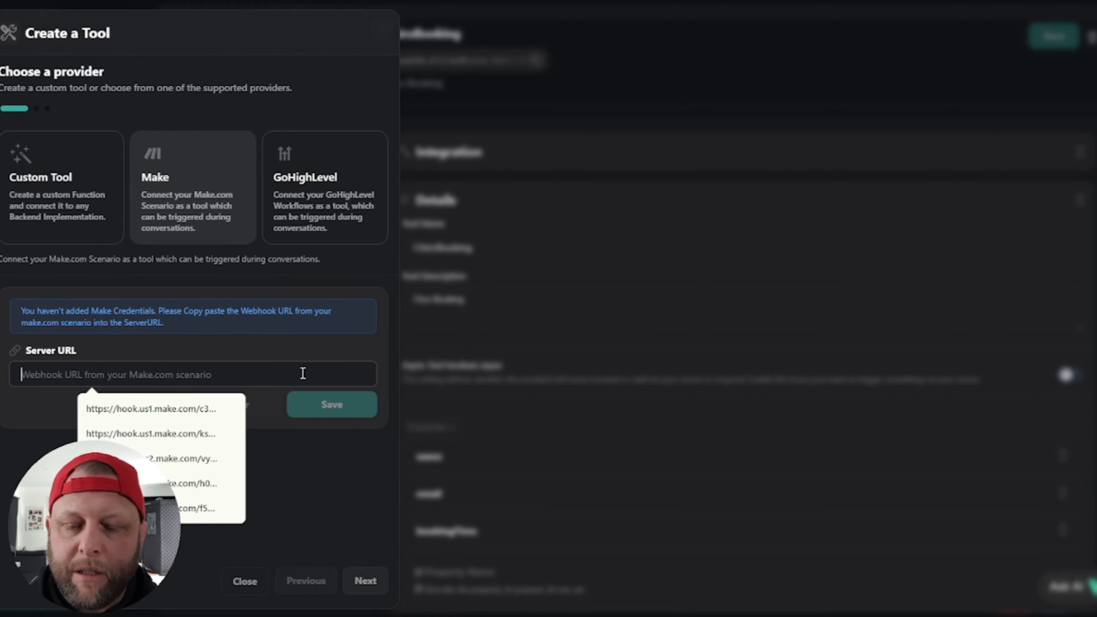
text(asdfgasfdgafdsgagagag)
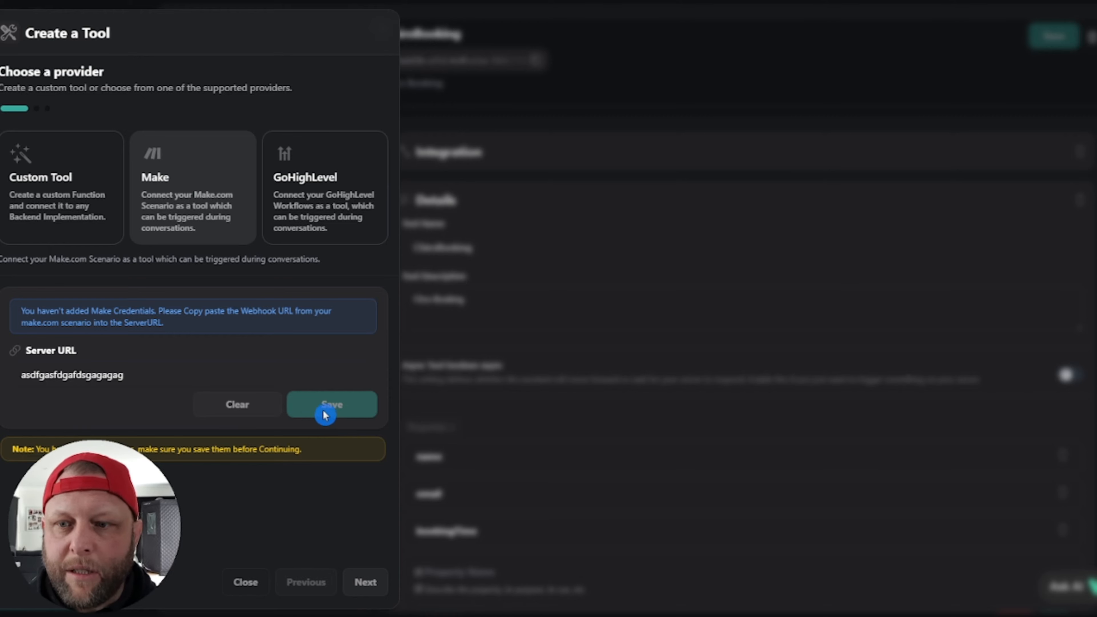
click(256, 376)
text(ag)
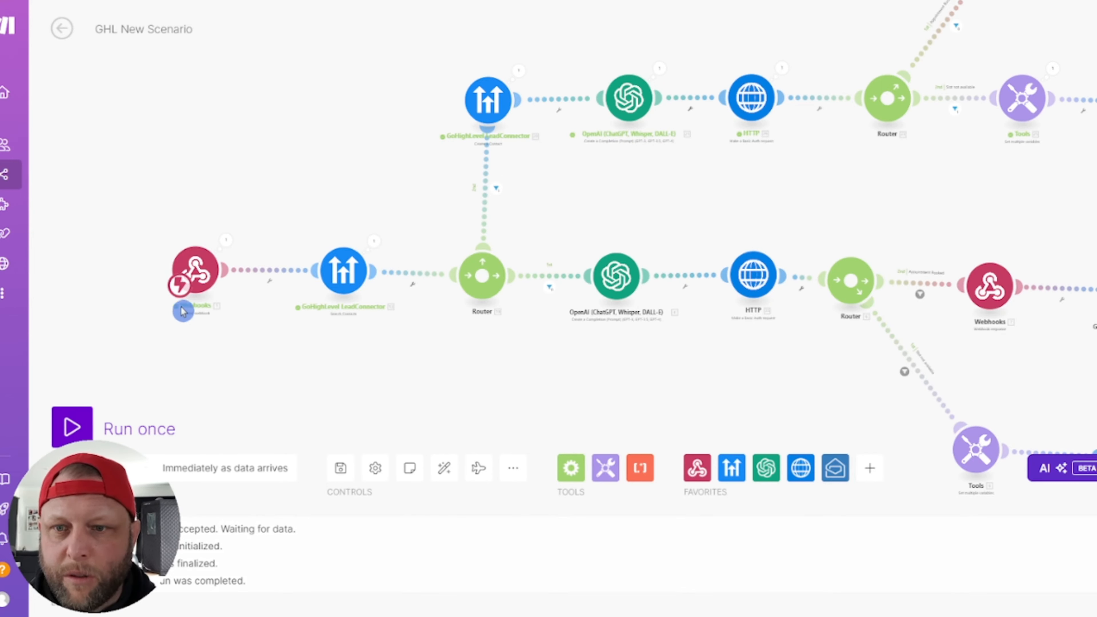
Step: In the Make scenario, open the webhook trigger's settings and copy its address
click(184, 311)
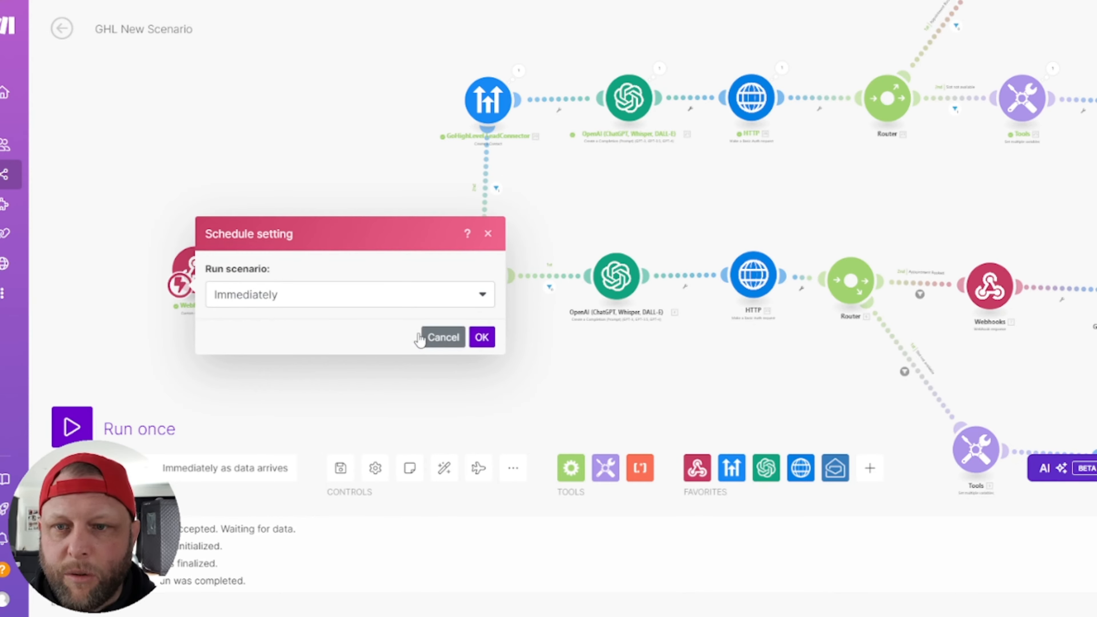
click(423, 337)
click(195, 270)
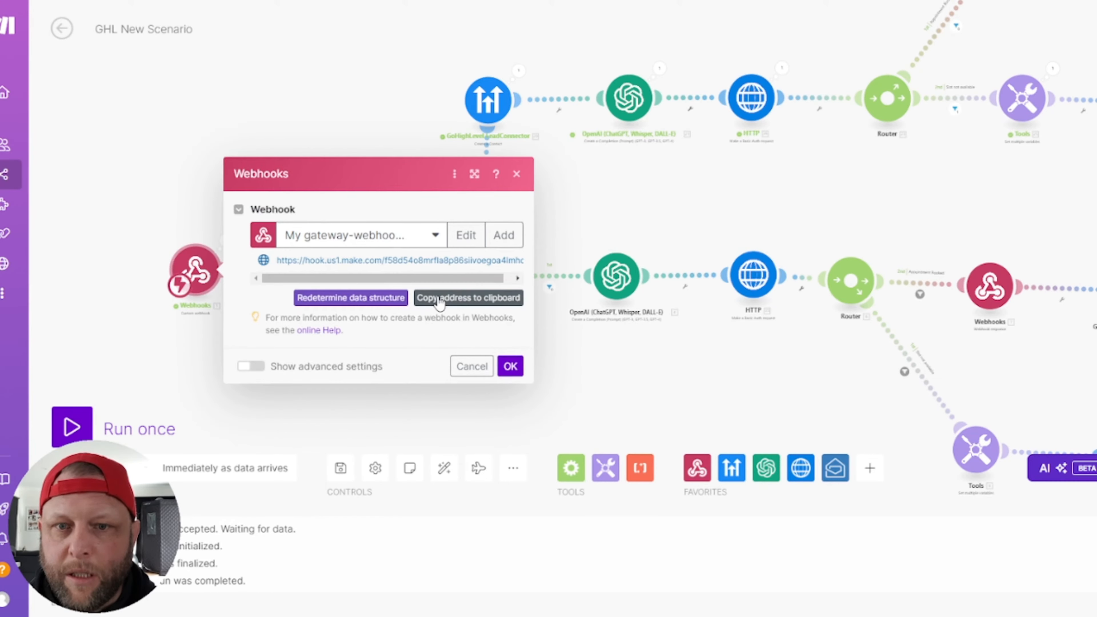
click(440, 301)
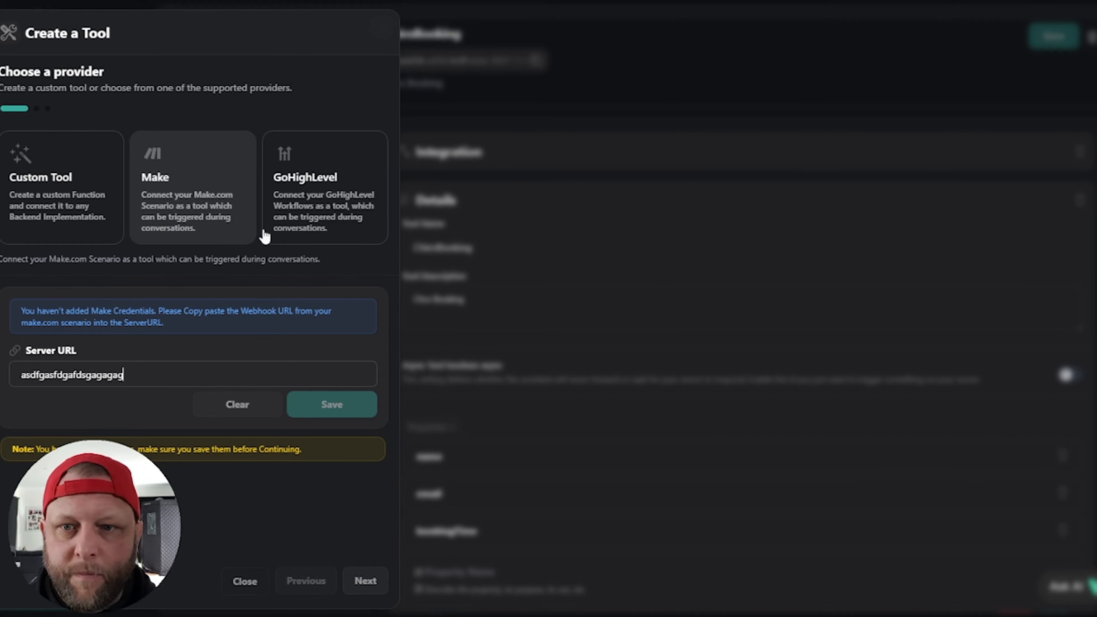
Step: Replace the placeholder Server URL with the copied make.com webhook address, save, and continue
click(196, 363)
key(ctrl+a)
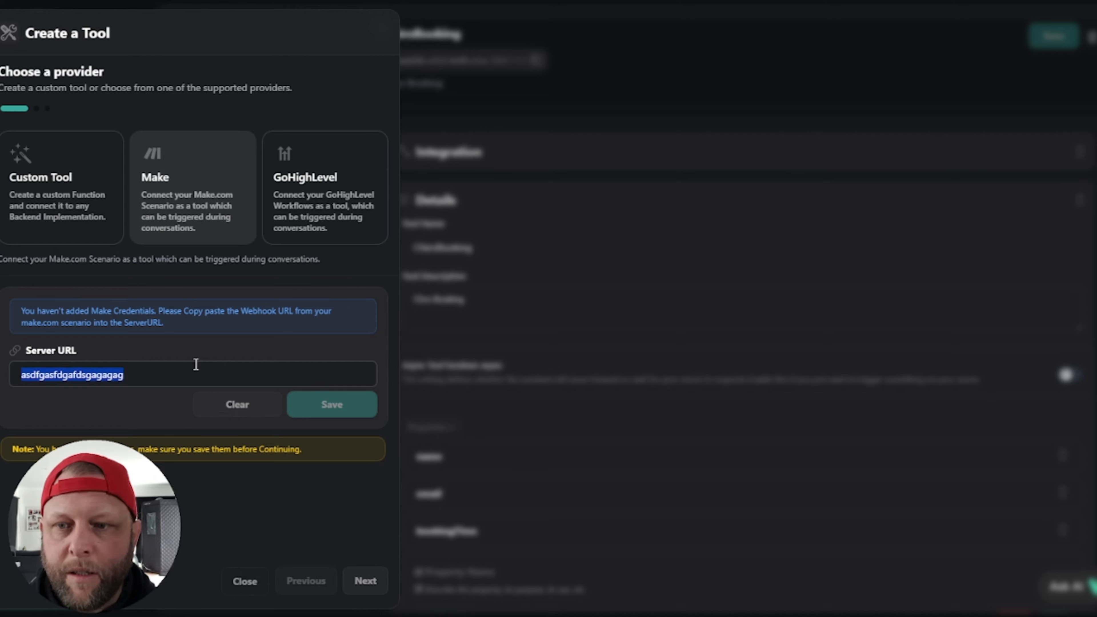
click(367, 413)
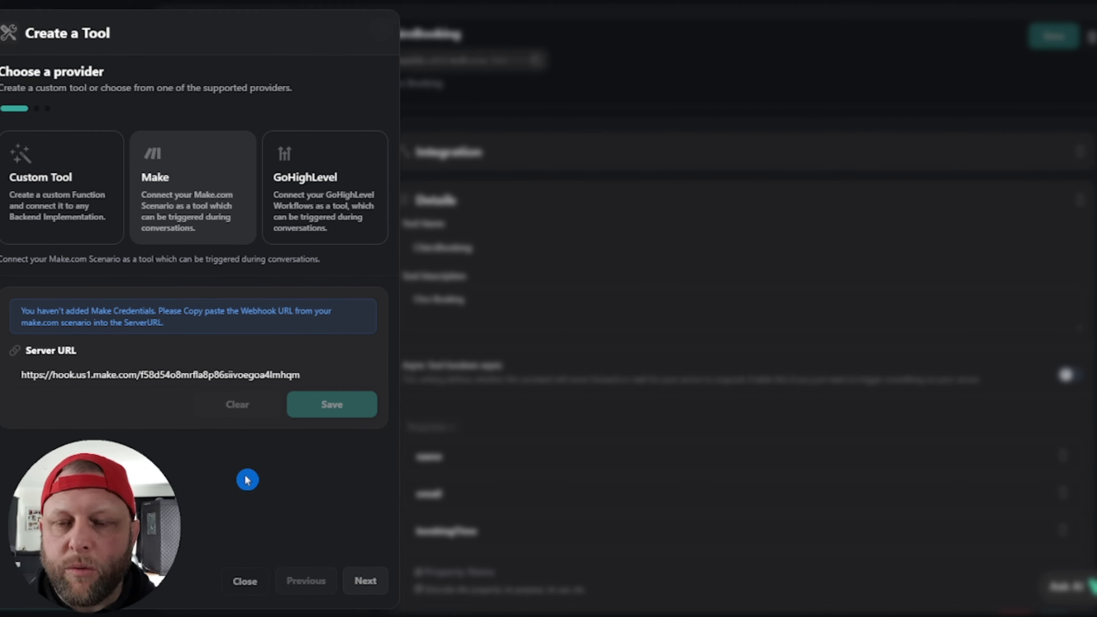
click(362, 582)
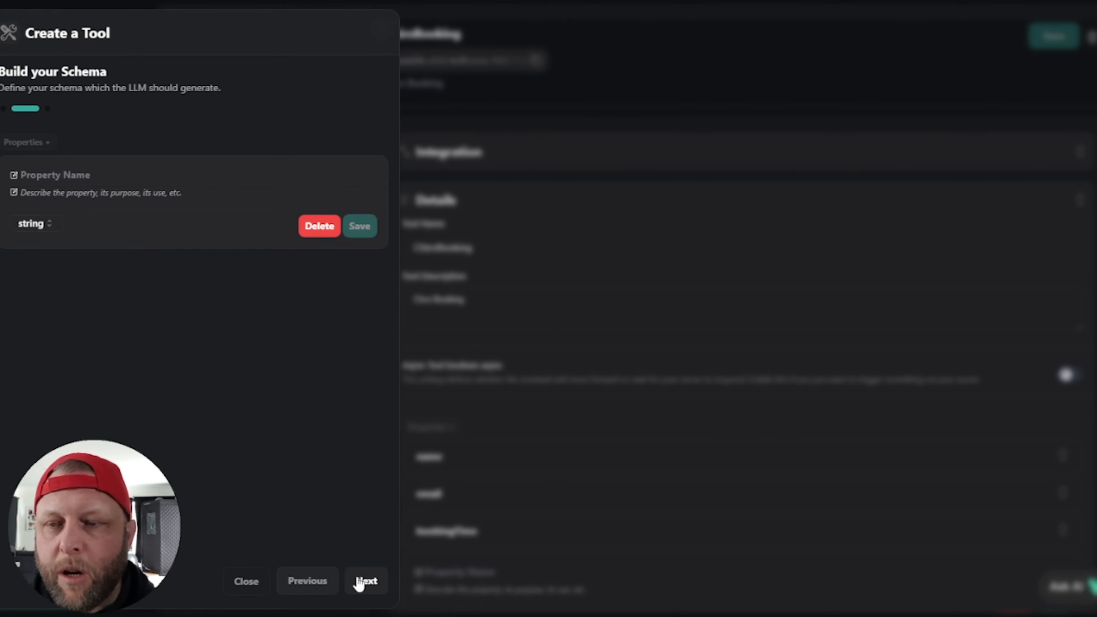
Step: Add string property 'name' described 'the name the caller gives when asked by the assistant' and save it
click(110, 172)
text(name)
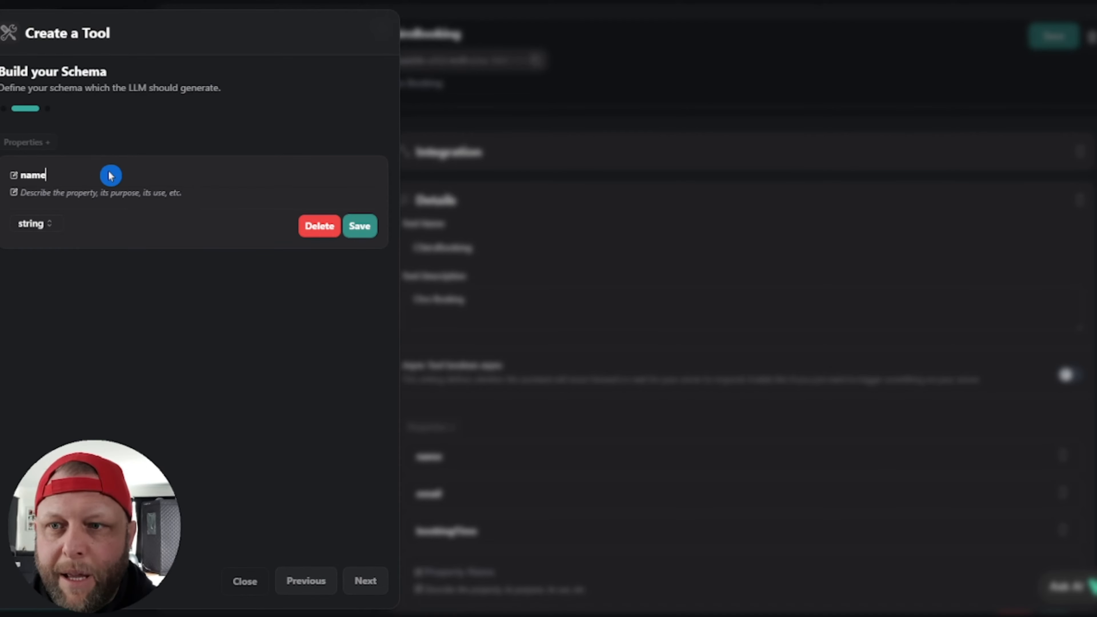
key(BackSpace)
key(BackSpace)
key(BackSpace)
key(BackSpace)
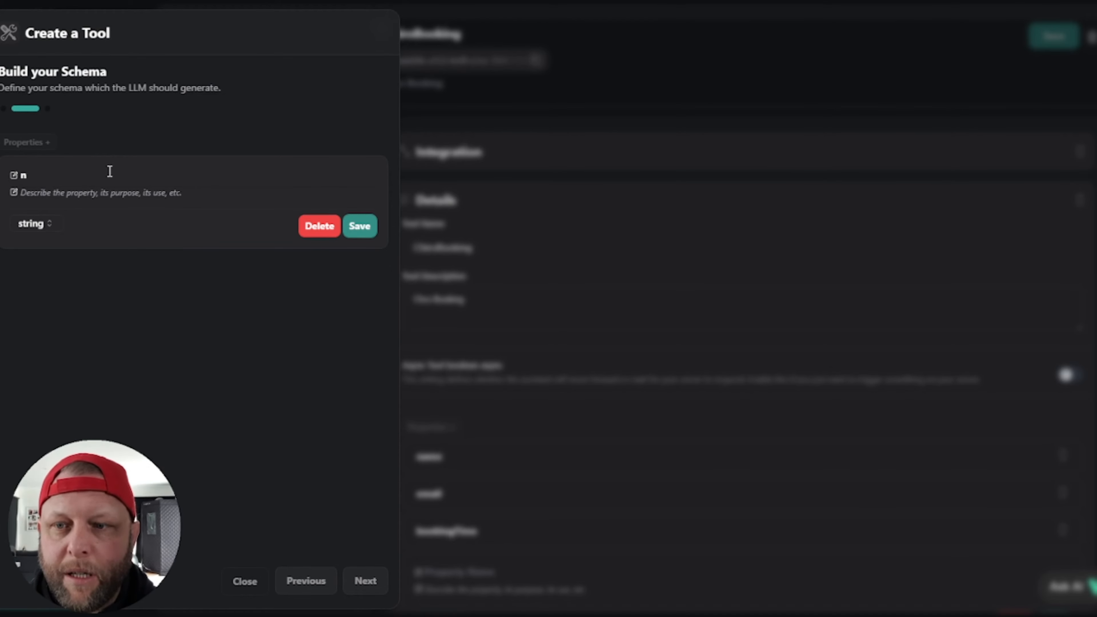
text(A)
key(BackSpace)
text(Name)
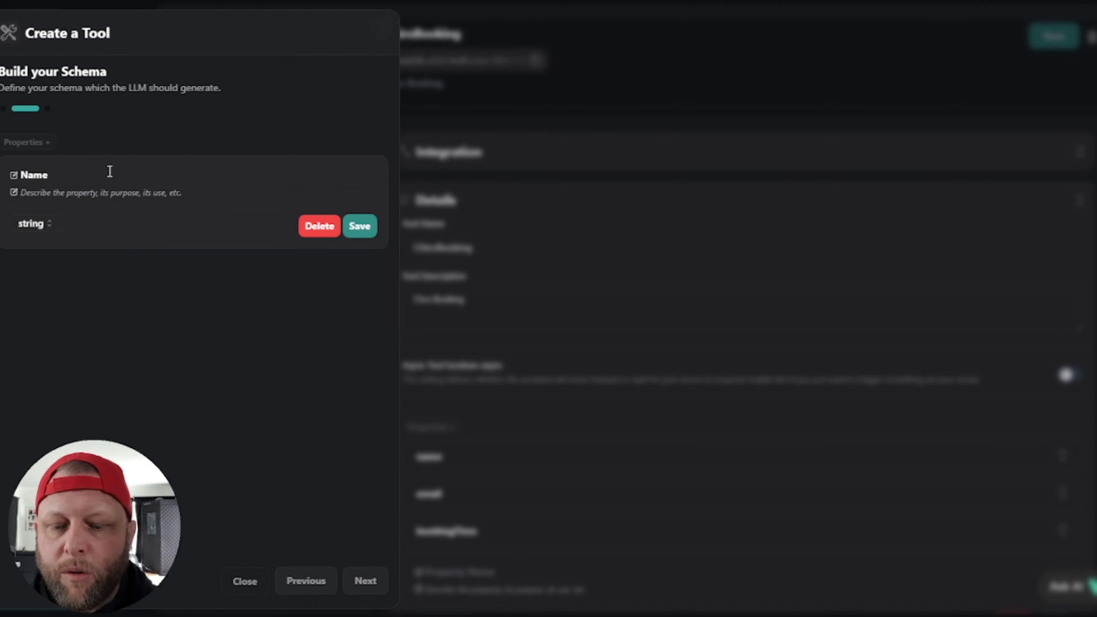
key(BackSpace)
key(BackSpace)
text(Fu)
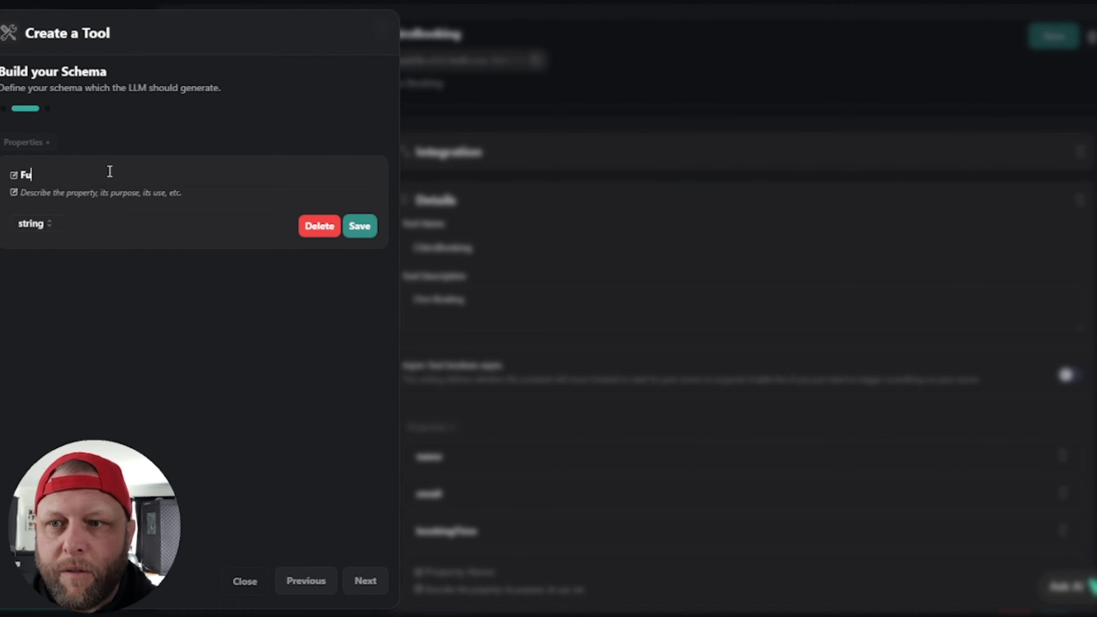
text(llName)
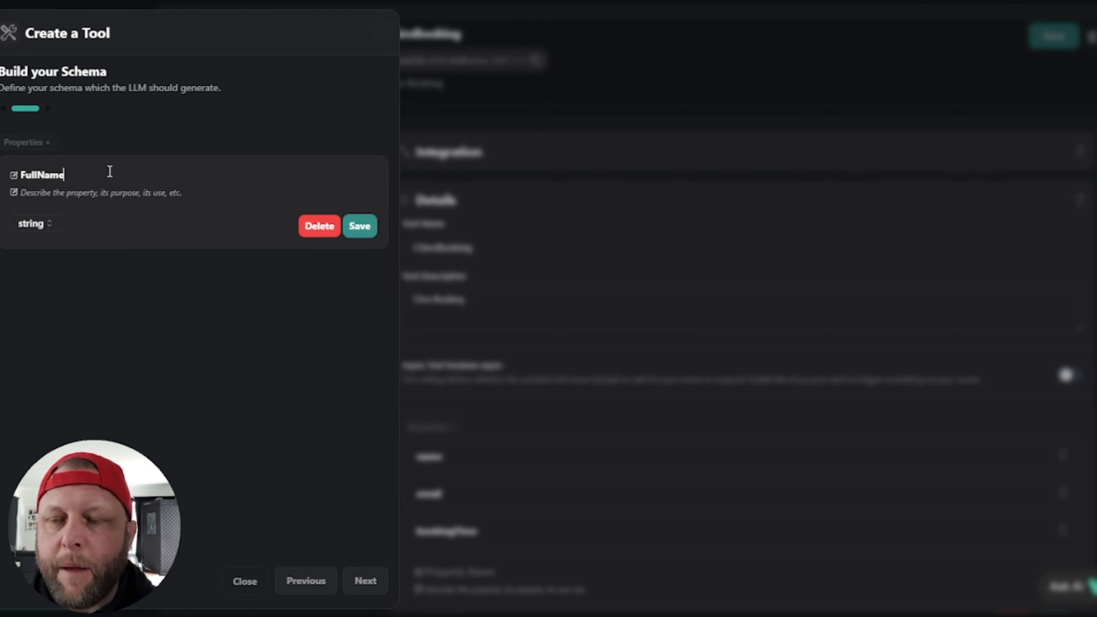
key(BackSpace)
key(BackSpace)
key(BackSpace)
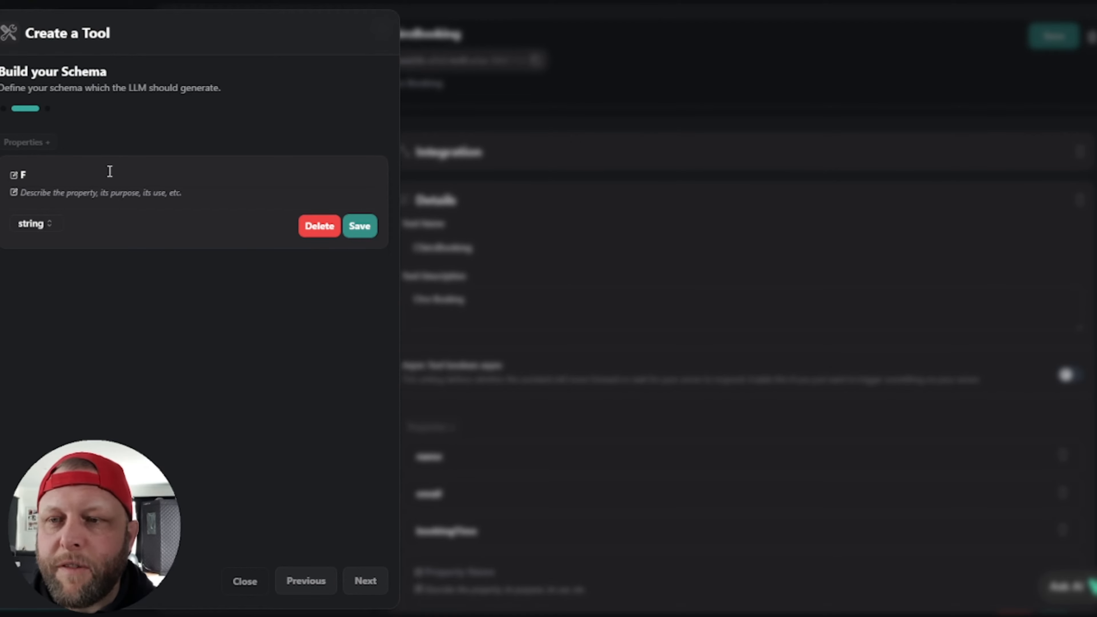
key(BackSpace)
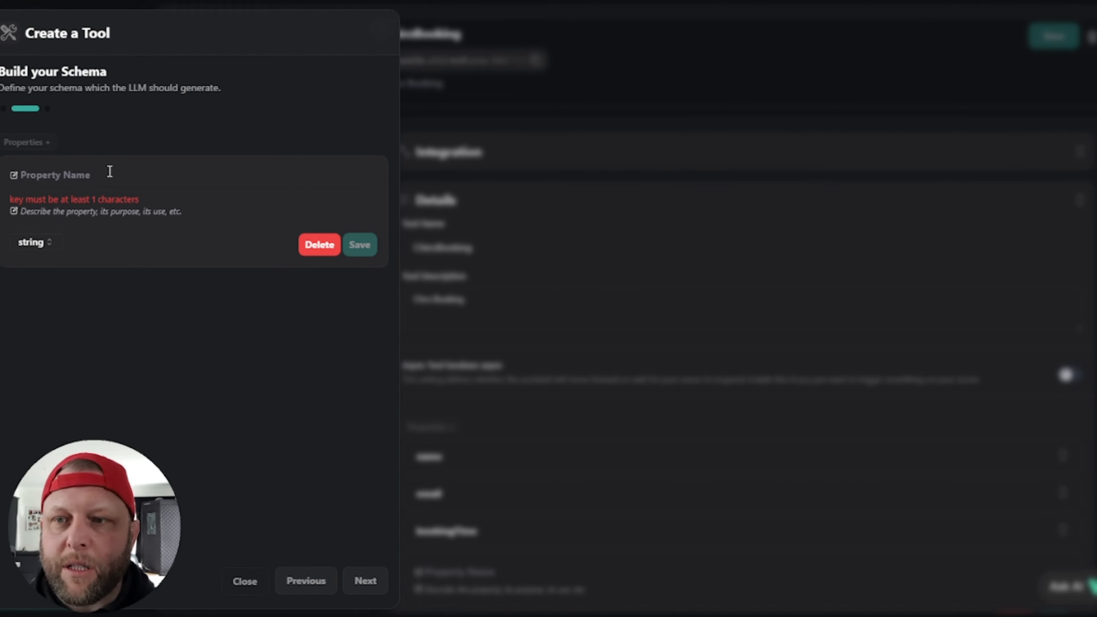
click(95, 178)
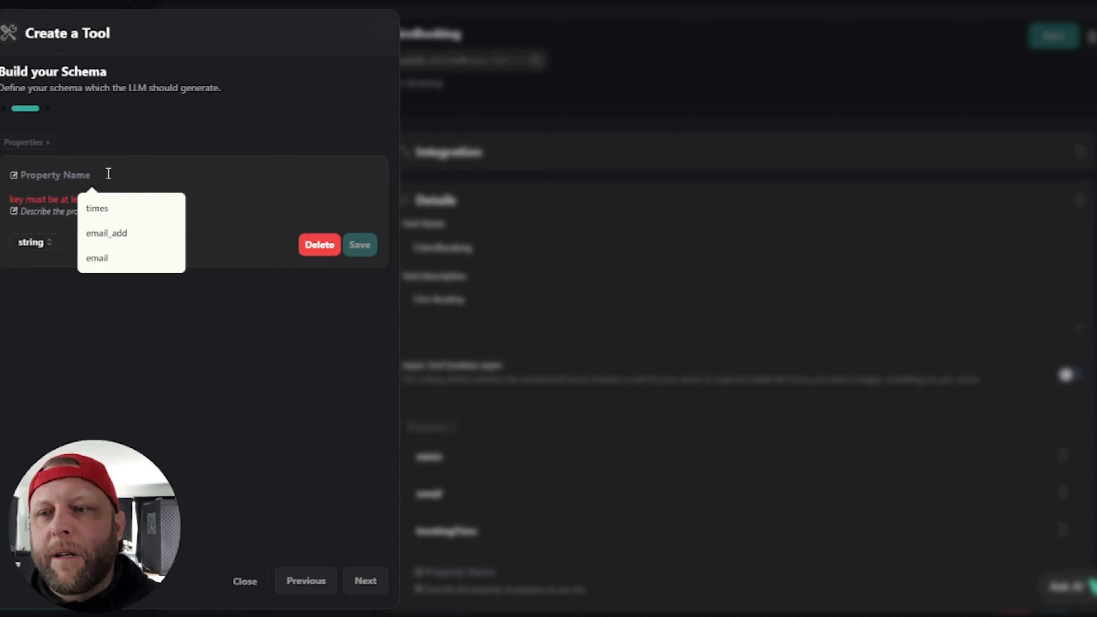
text(name)
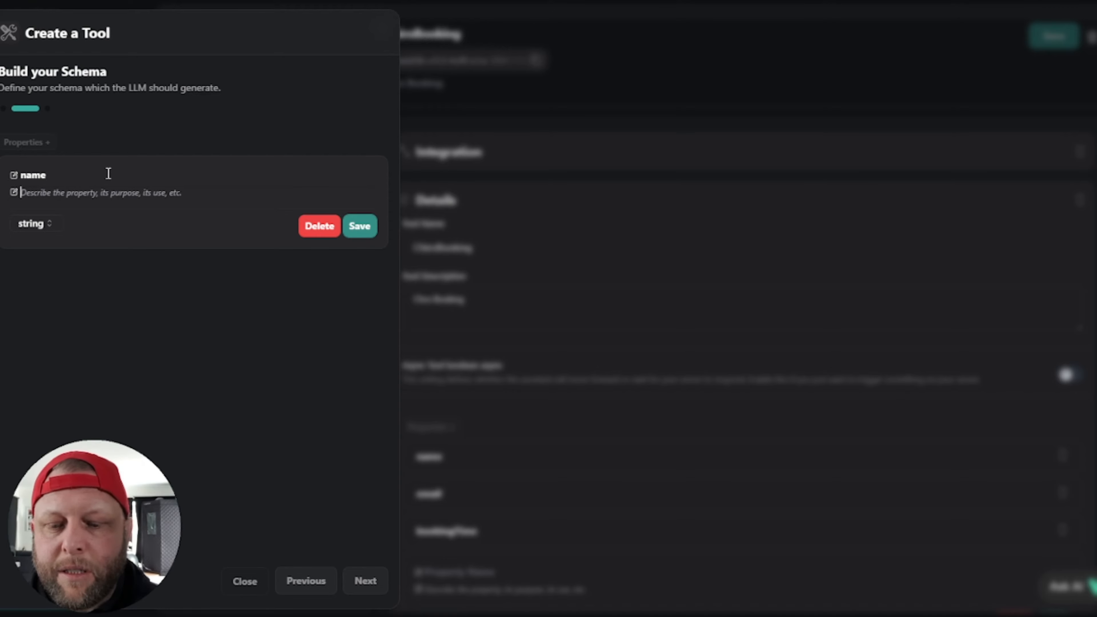
text(the name the caller)
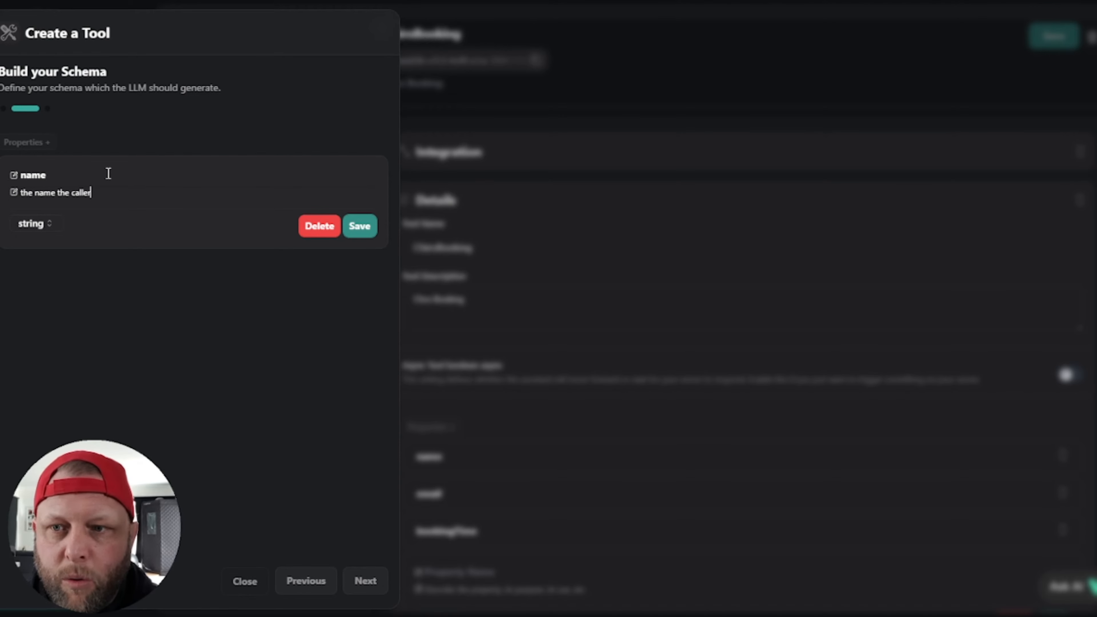
text( gives when )
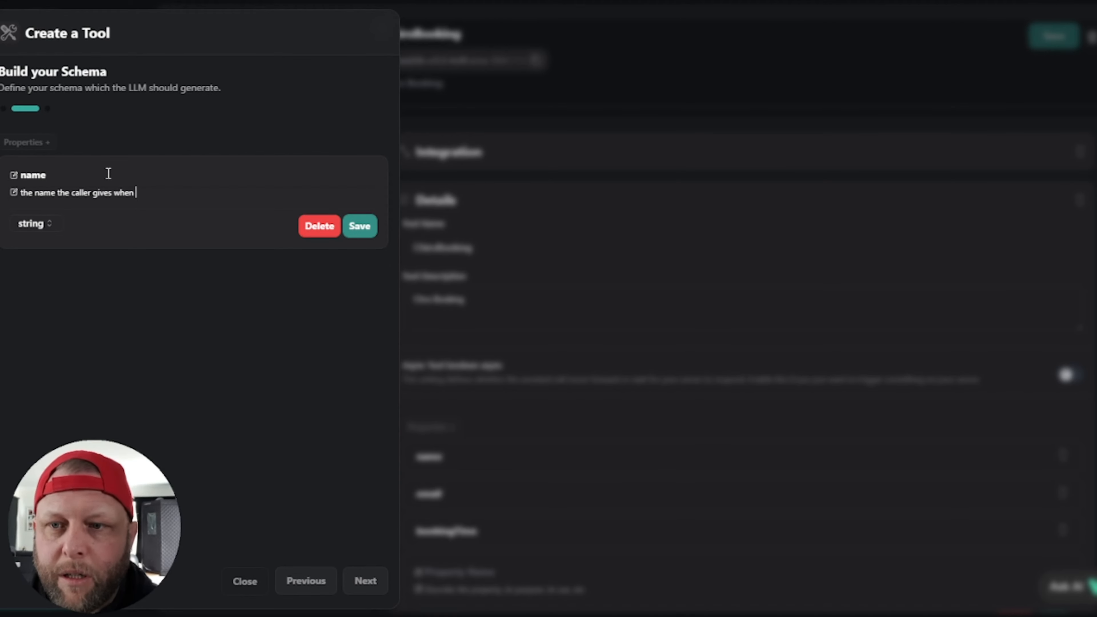
text(asked by t)
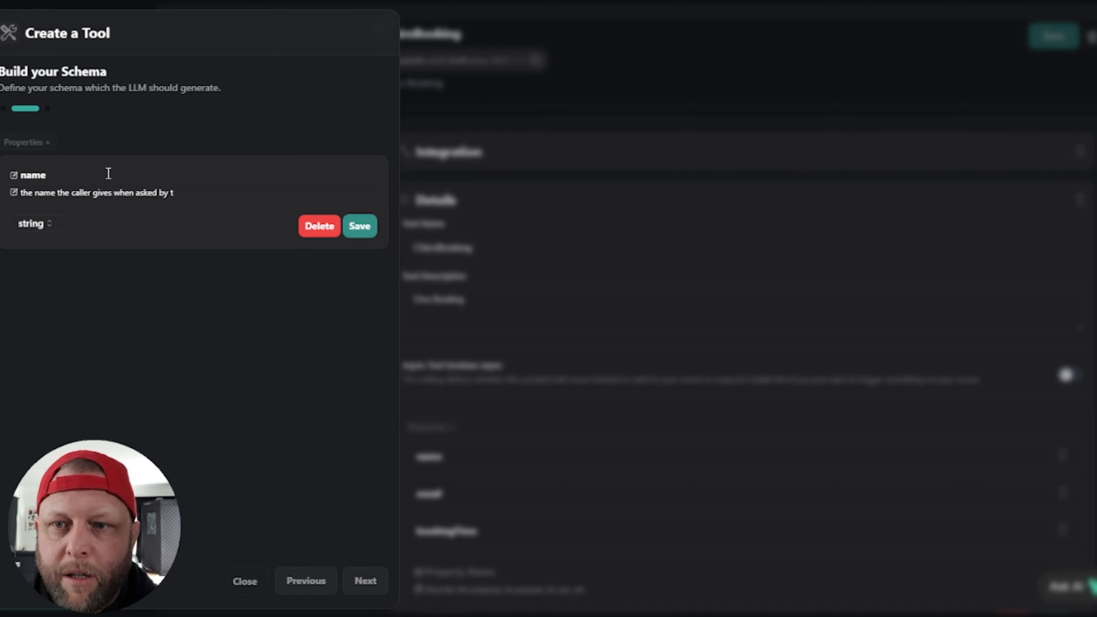
text(he assistant.)
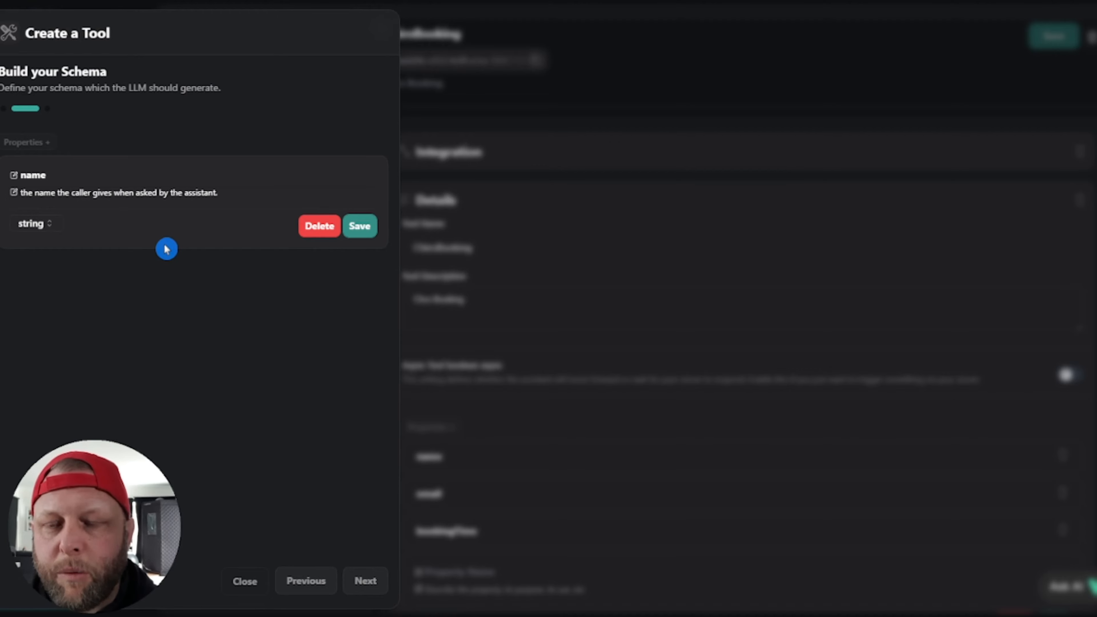
click(358, 229)
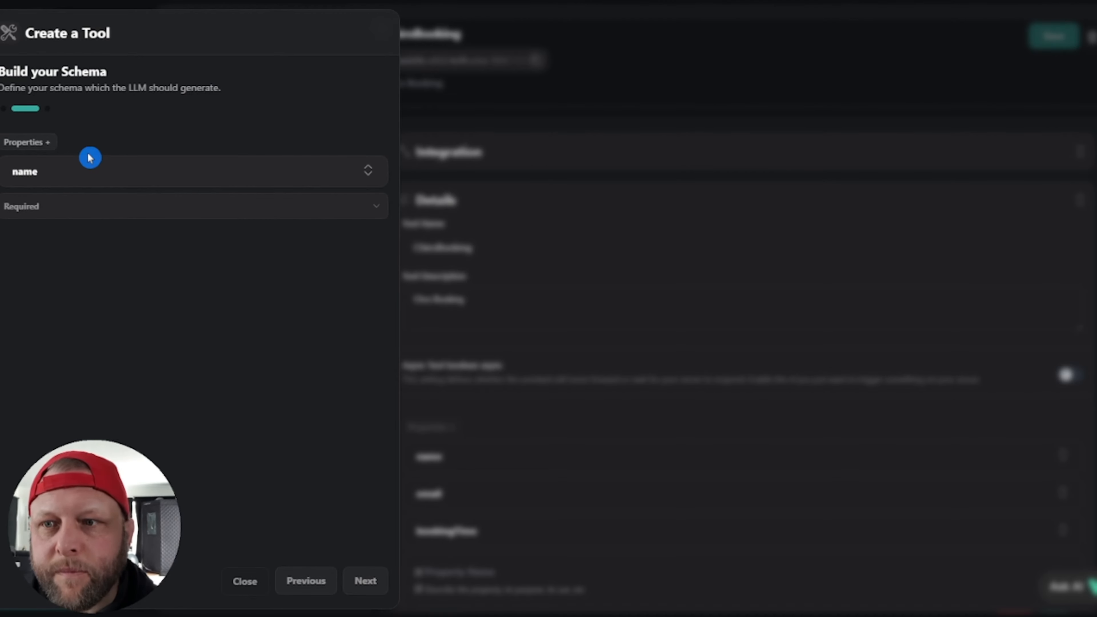
Step: Add string property 'email' described 'The email the user gives when asked by the assistant' and save it
click(46, 141)
click(60, 210)
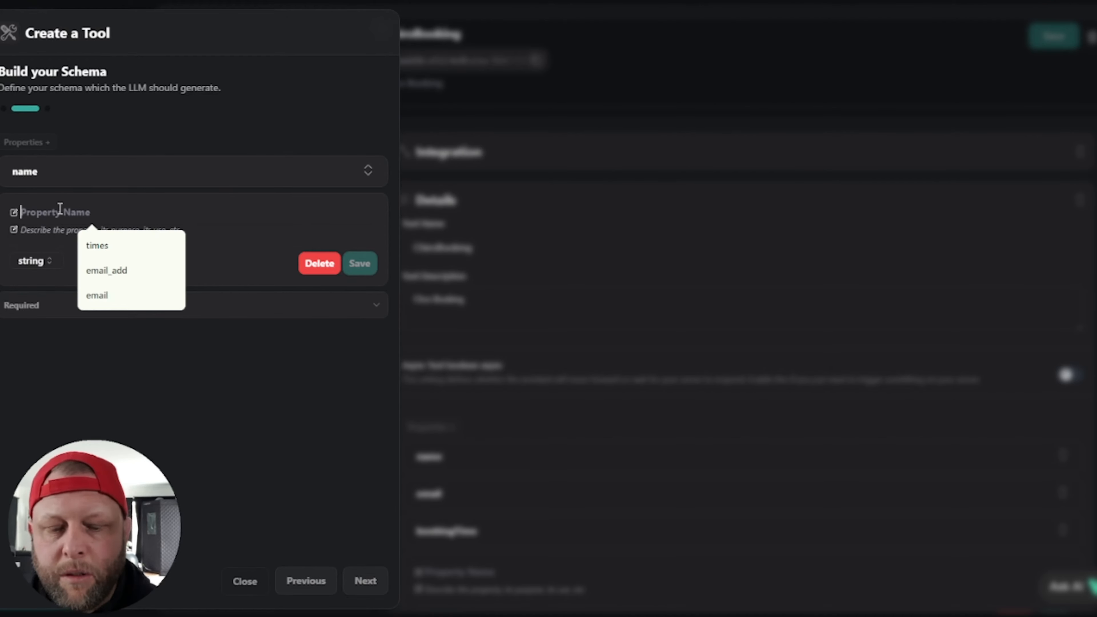
text(Email)
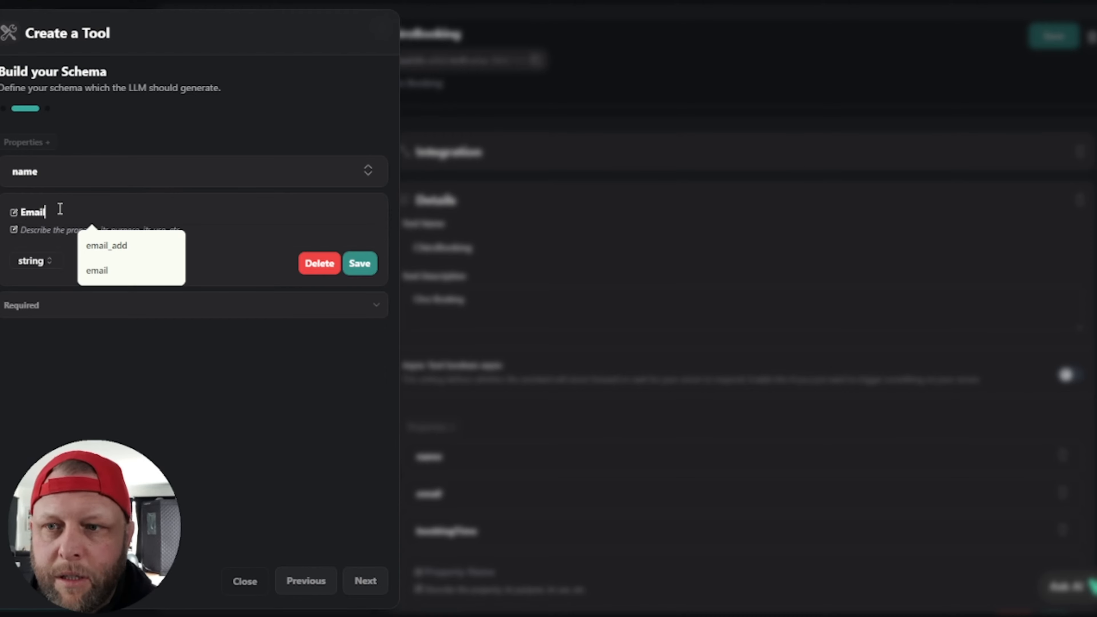
key(BackSpace)
key(BackSpace)
text(email)
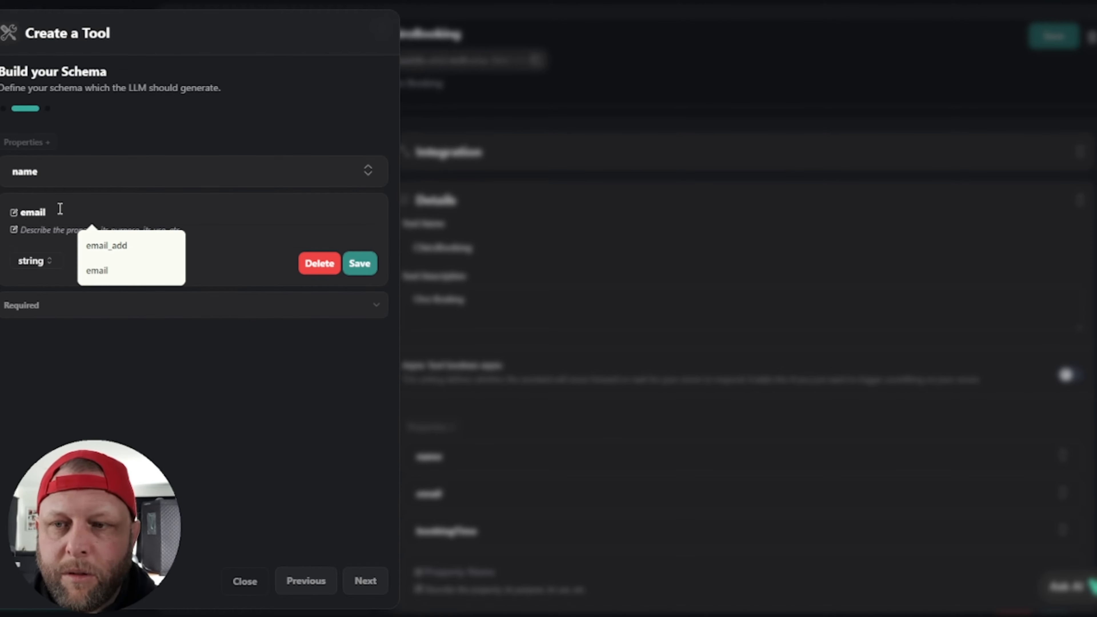
key(Tab)
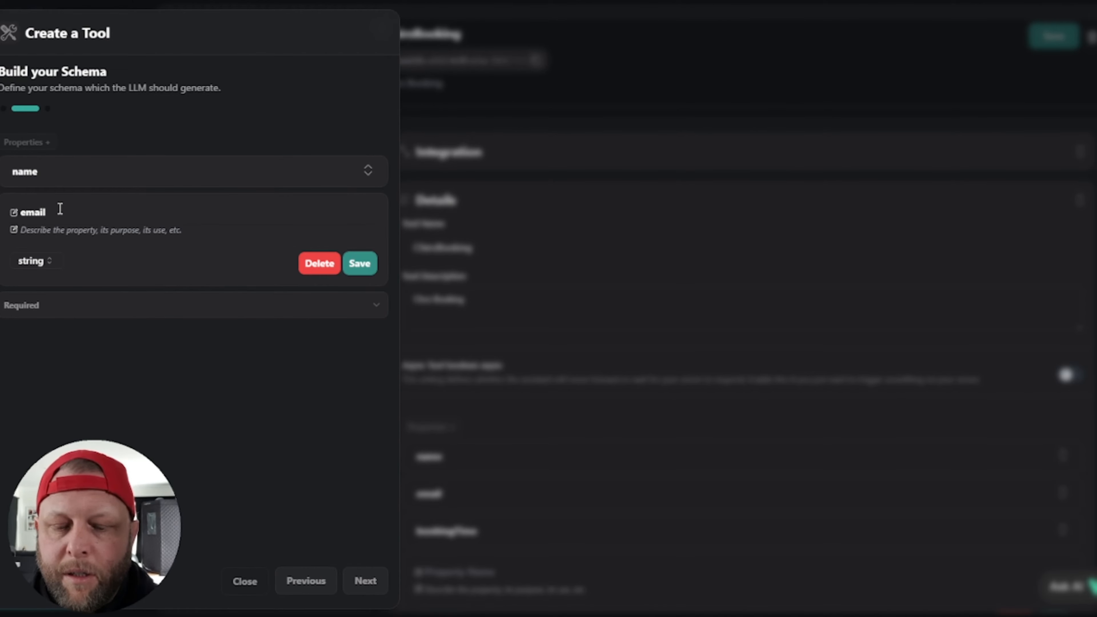
text(The email)
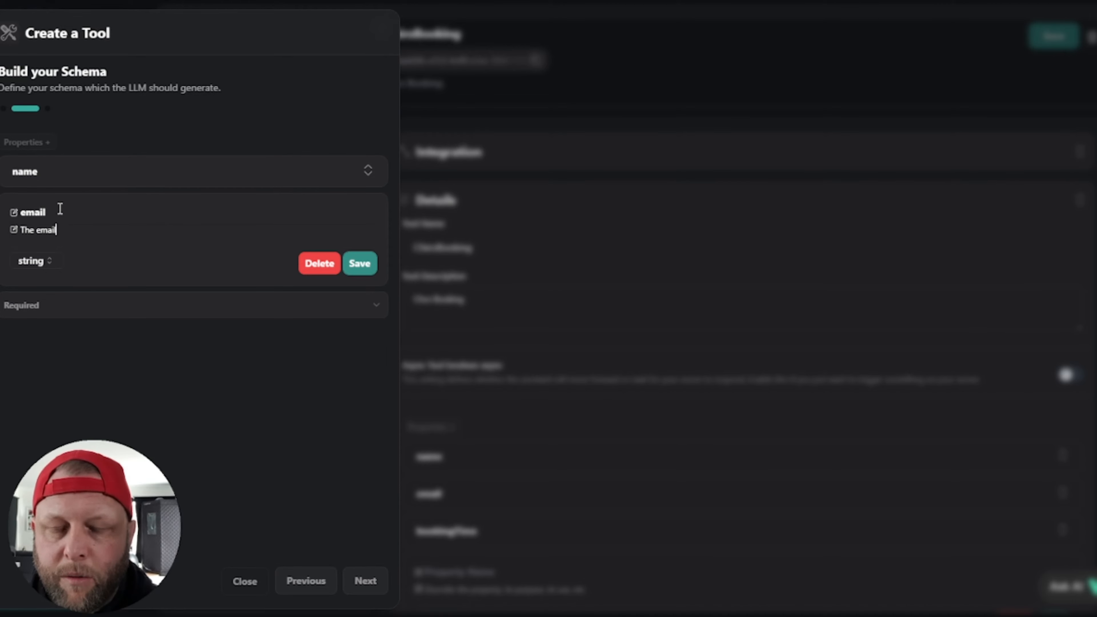
text( the user)
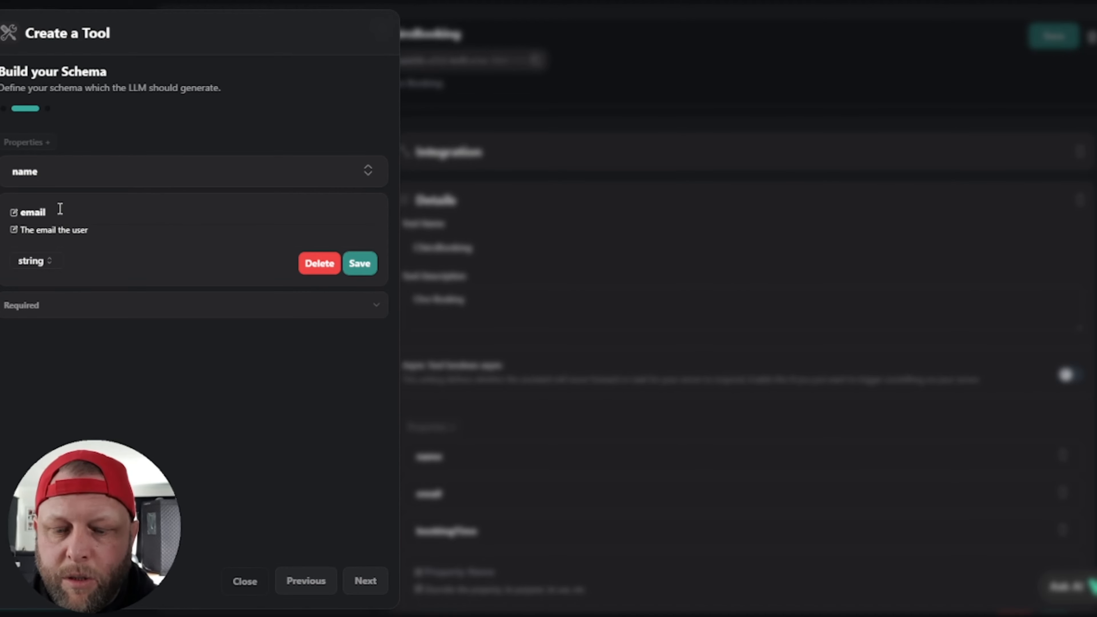
text( gives when aske)
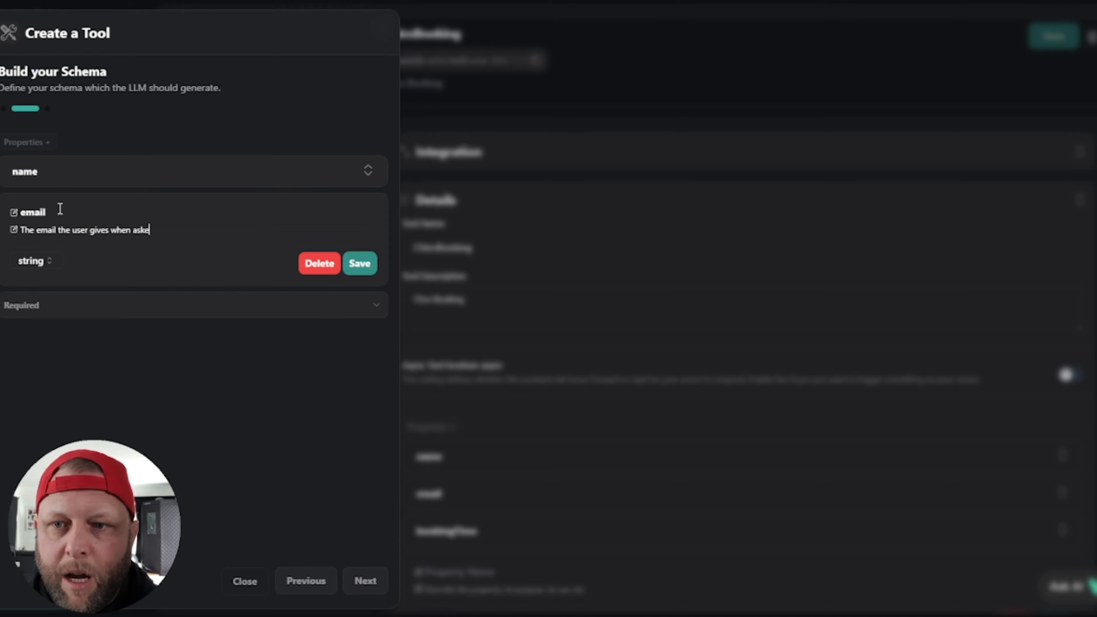
text(d by the as)
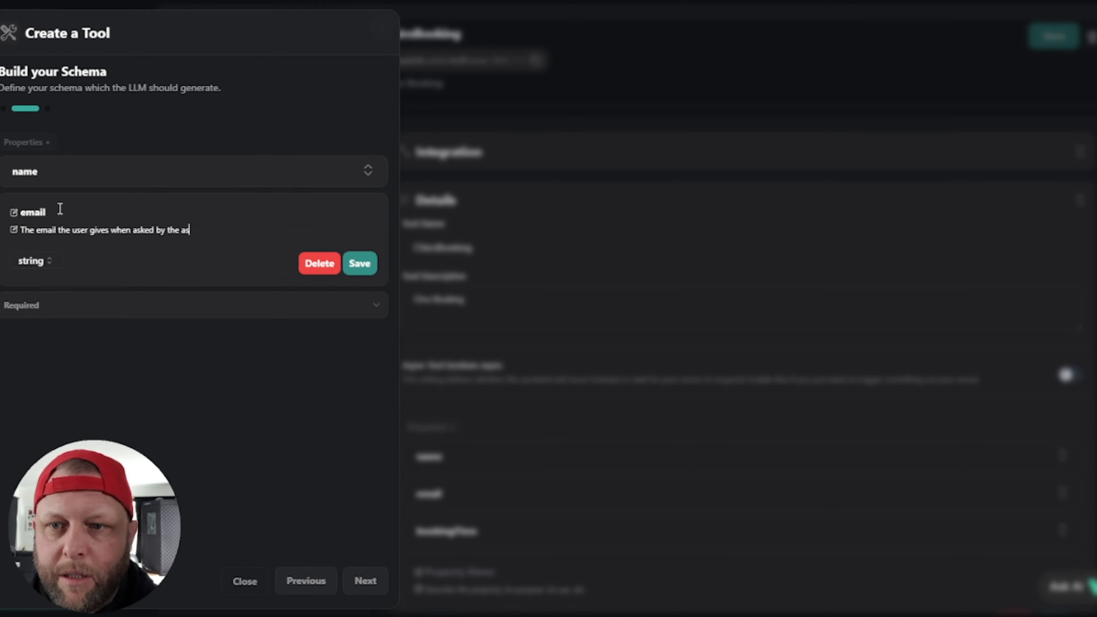
text(sistant.)
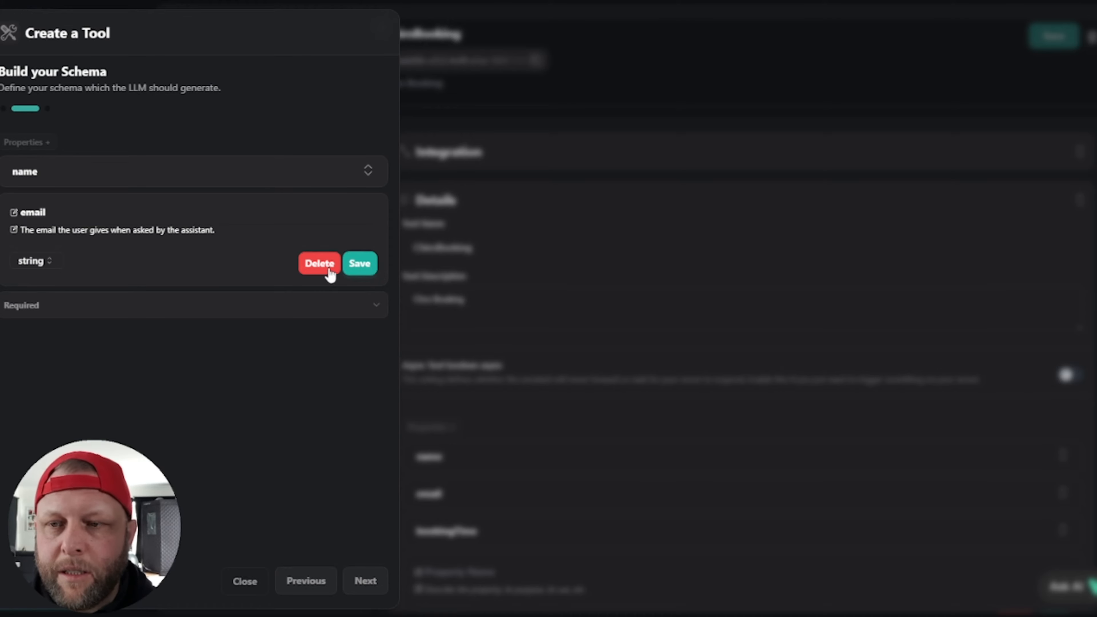
click(362, 265)
click(103, 249)
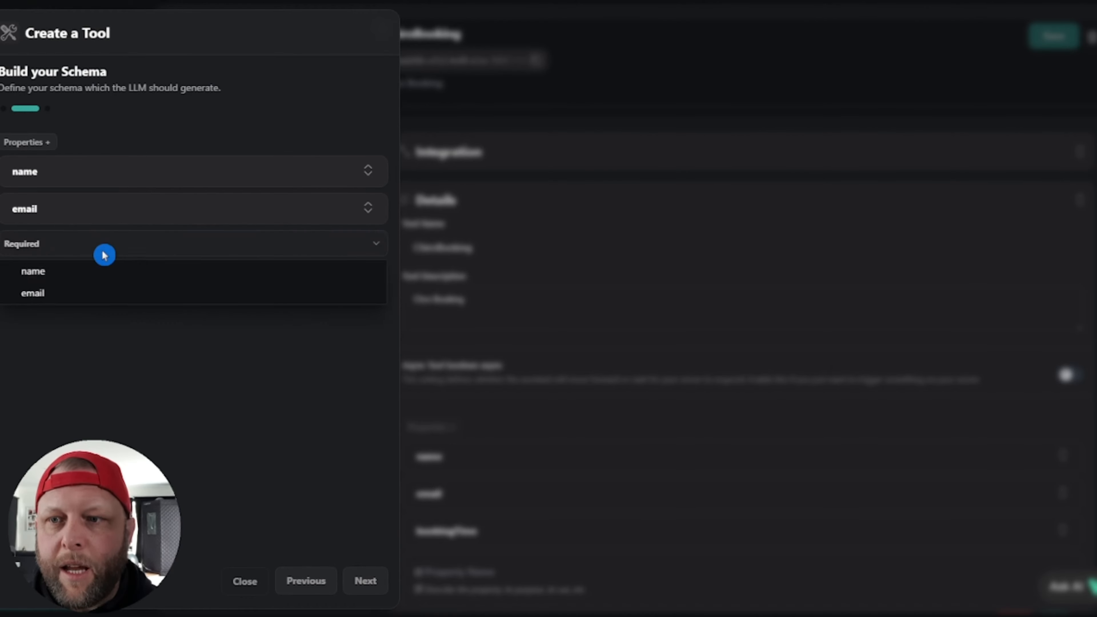
Step: Add a new schema property named bookingTime
click(93, 245)
click(37, 147)
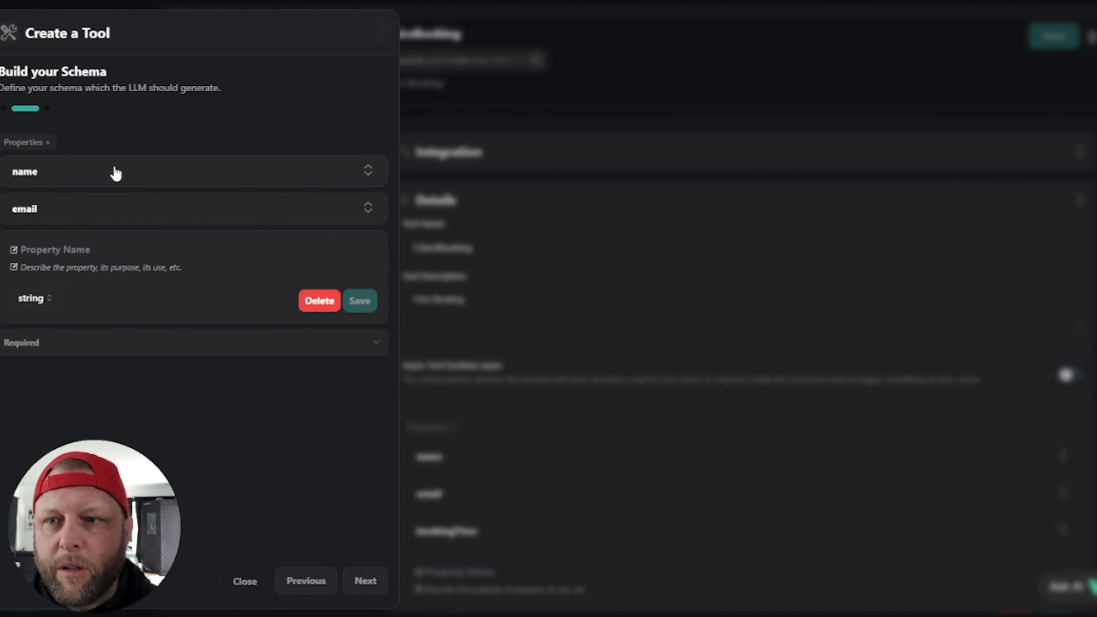
click(101, 178)
click(101, 181)
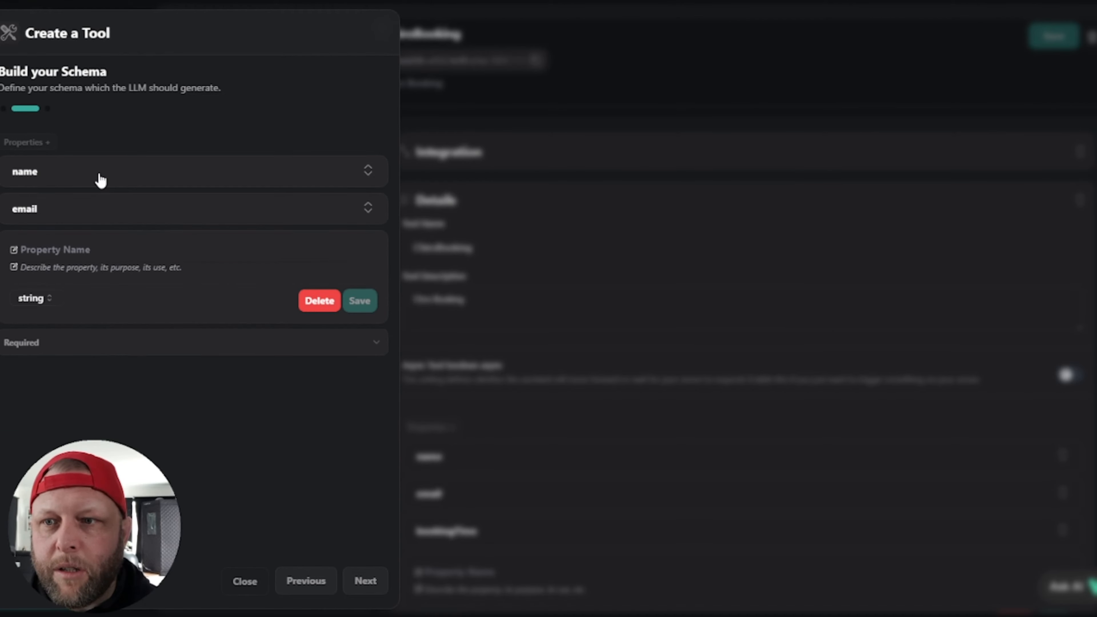
click(46, 249)
text(b)
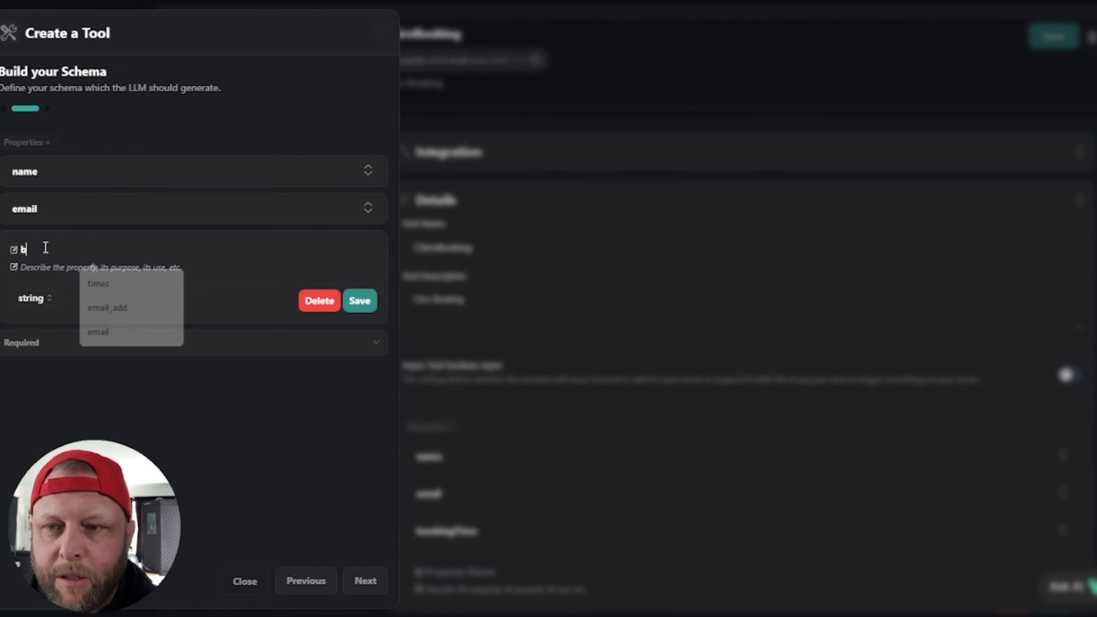
text(ookingTime)
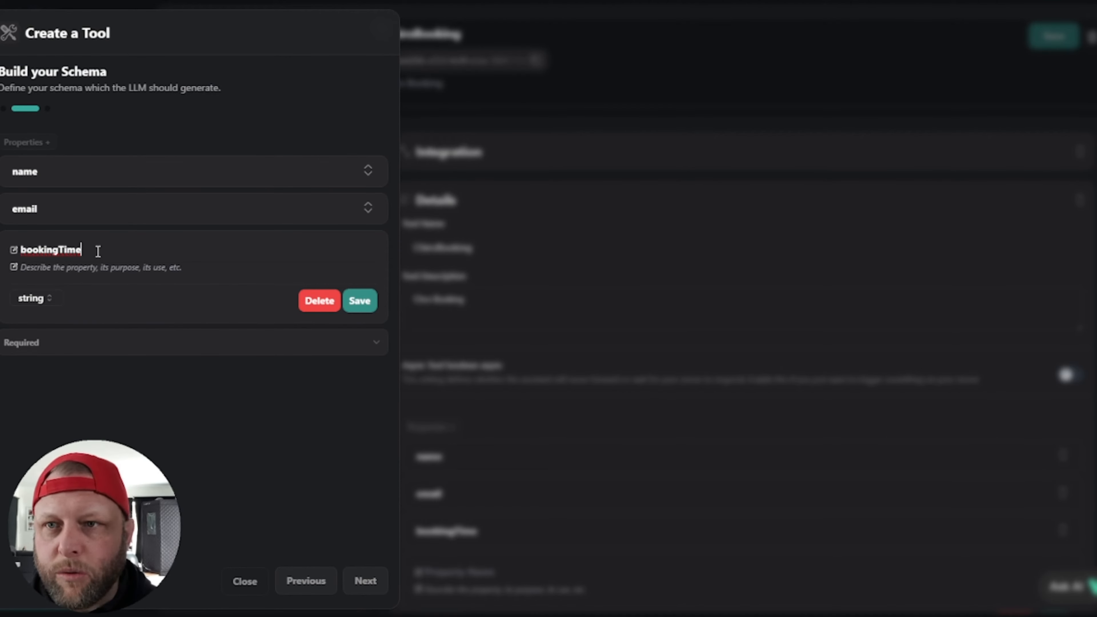
click(74, 297)
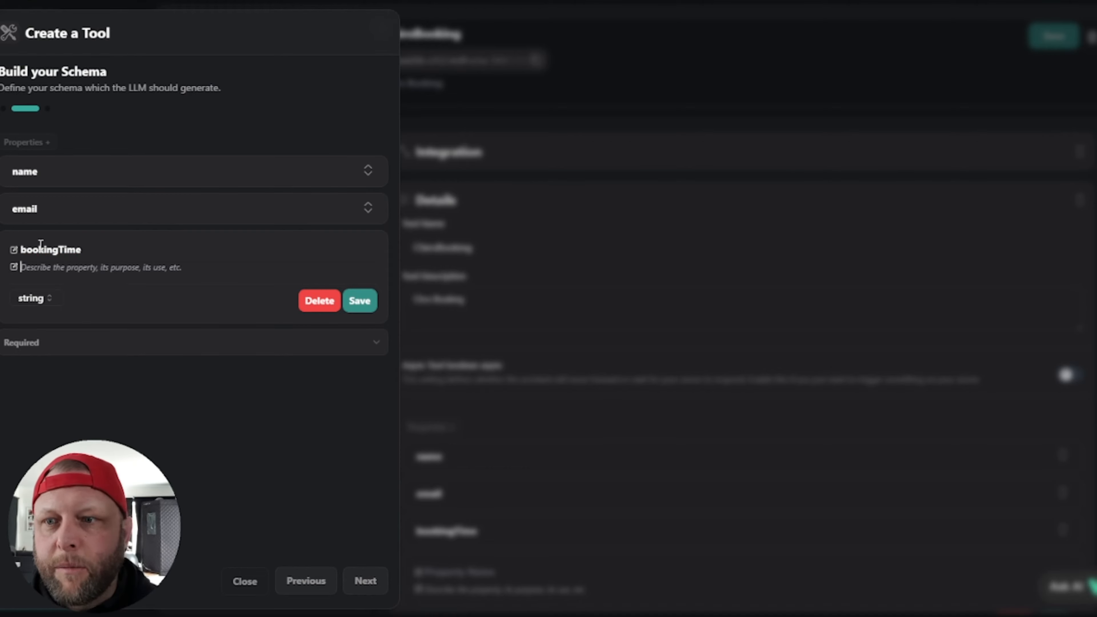
click(33, 249)
double_click(117, 249)
click(79, 291)
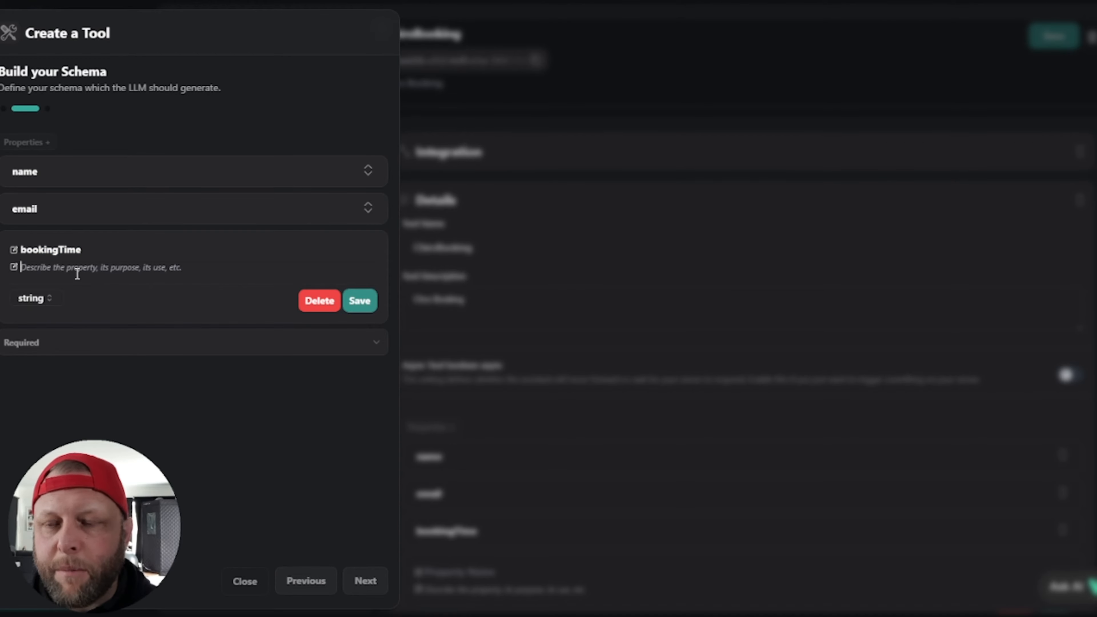
click(77, 270)
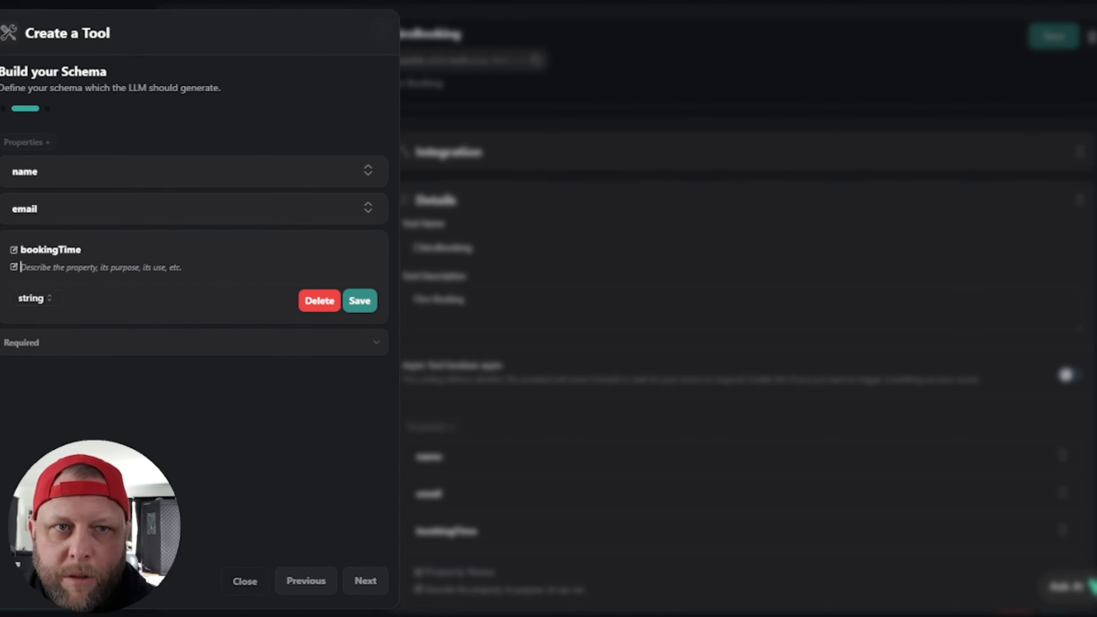
Step: Open the existing ChiroBooking tool in a duplicated browser tab for reference
right_click(740, 1)
click(819, 48)
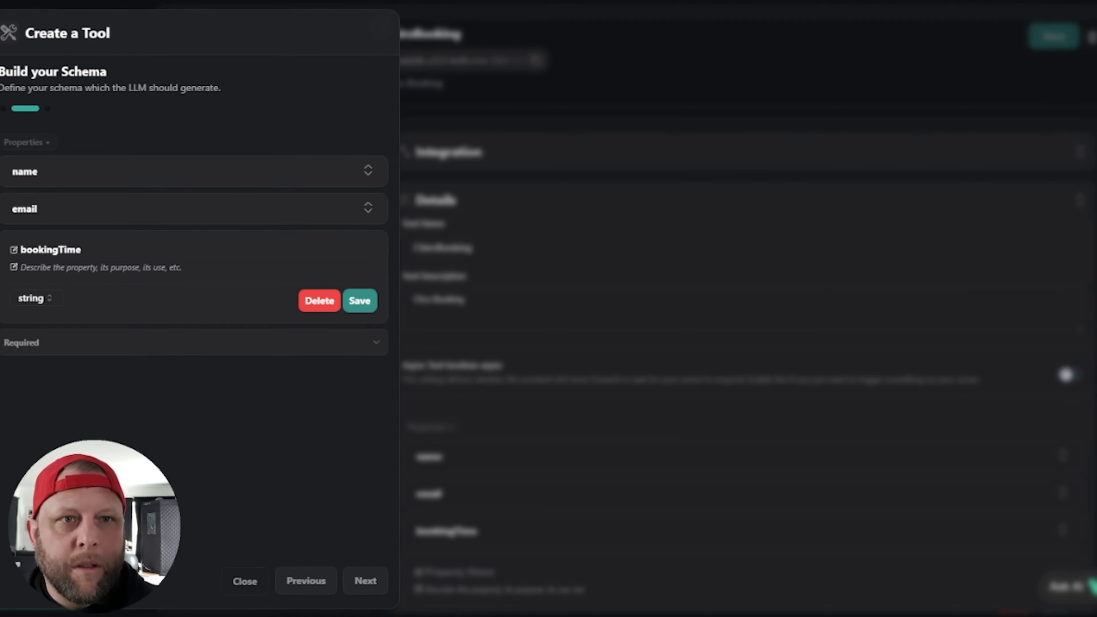
key(Escape)
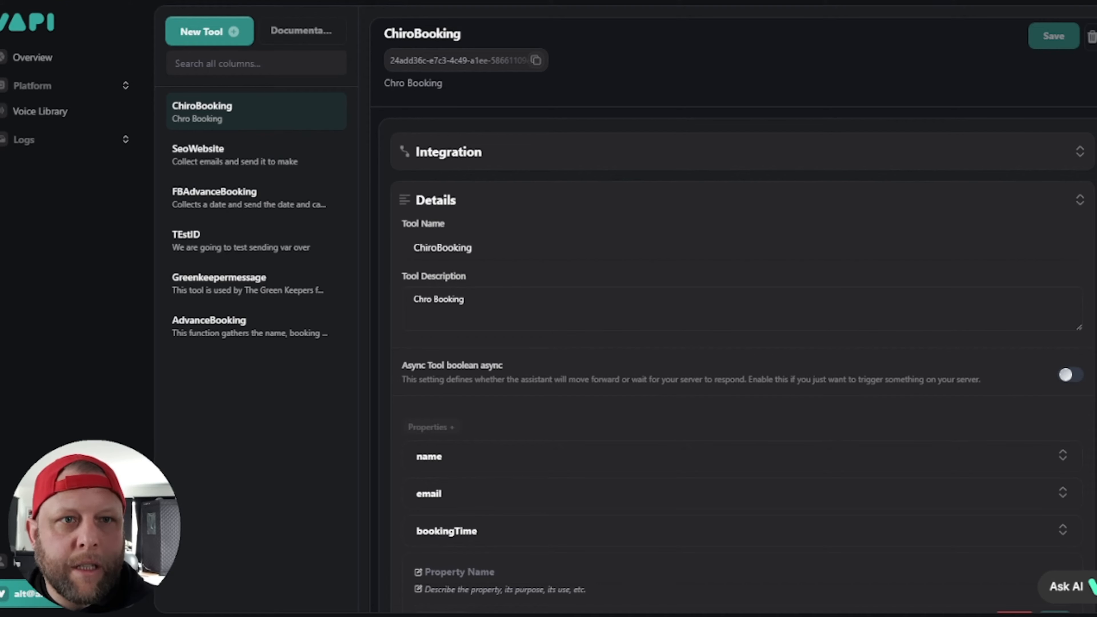
click(204, 112)
scroll(518, 432, down, 2)
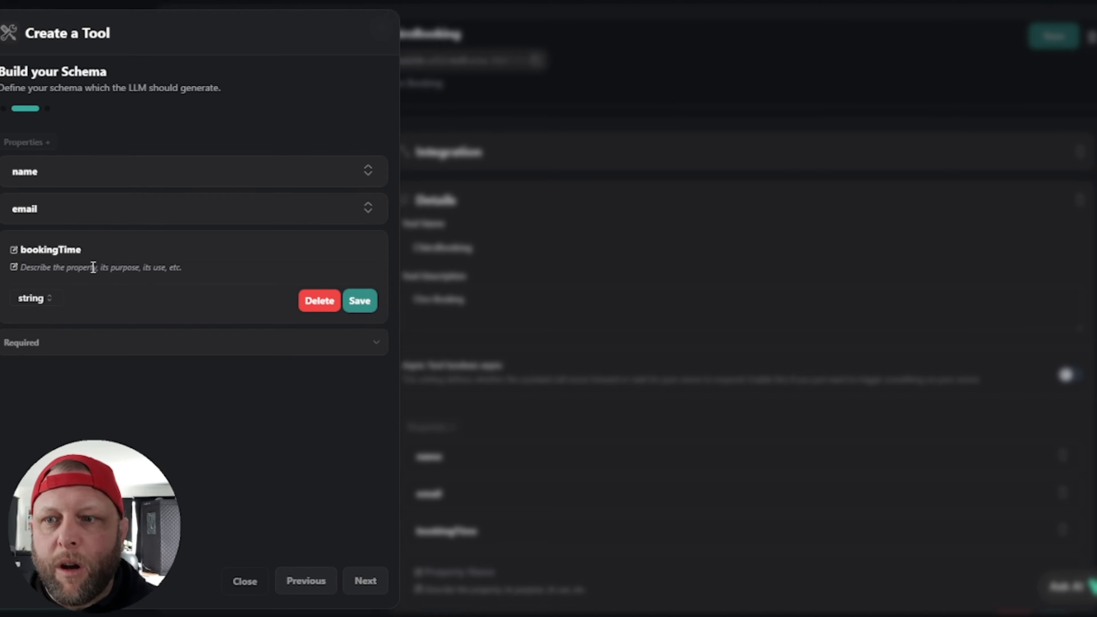
Step: Describe bookingTime as the booking time the user gives when asked, save it, and continue
text(The )
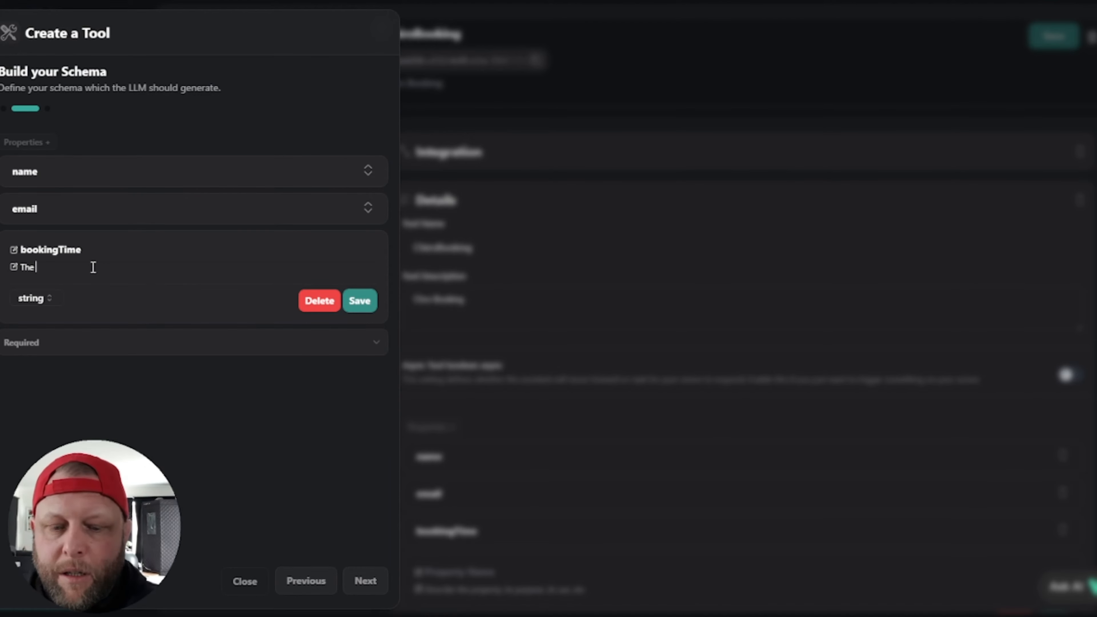
text(booking th)
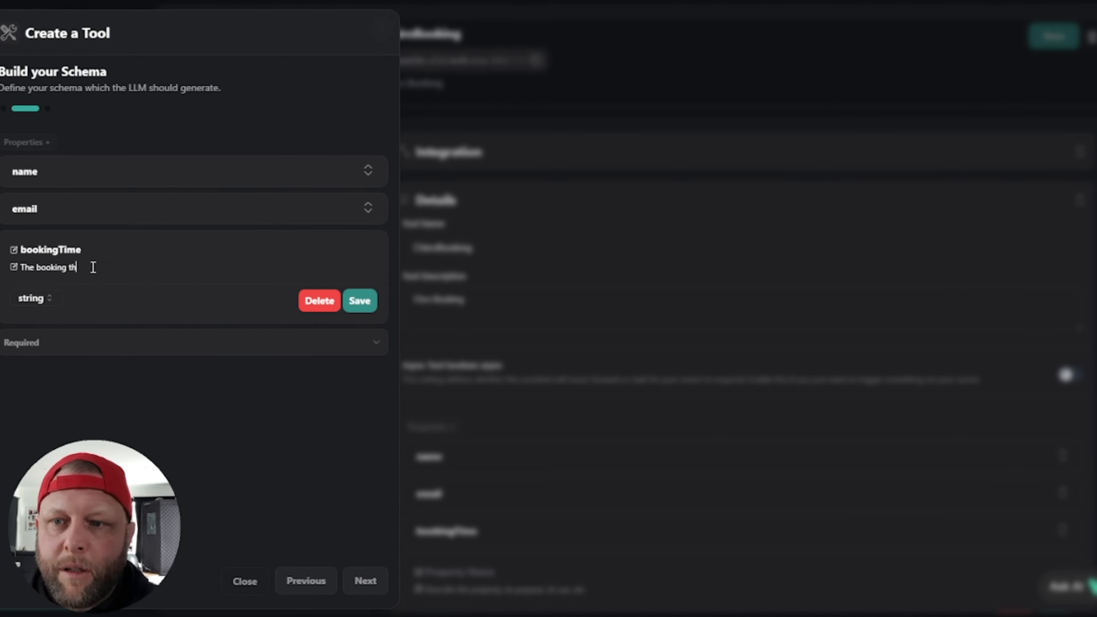
key(BackSpace)
text(ime the user )
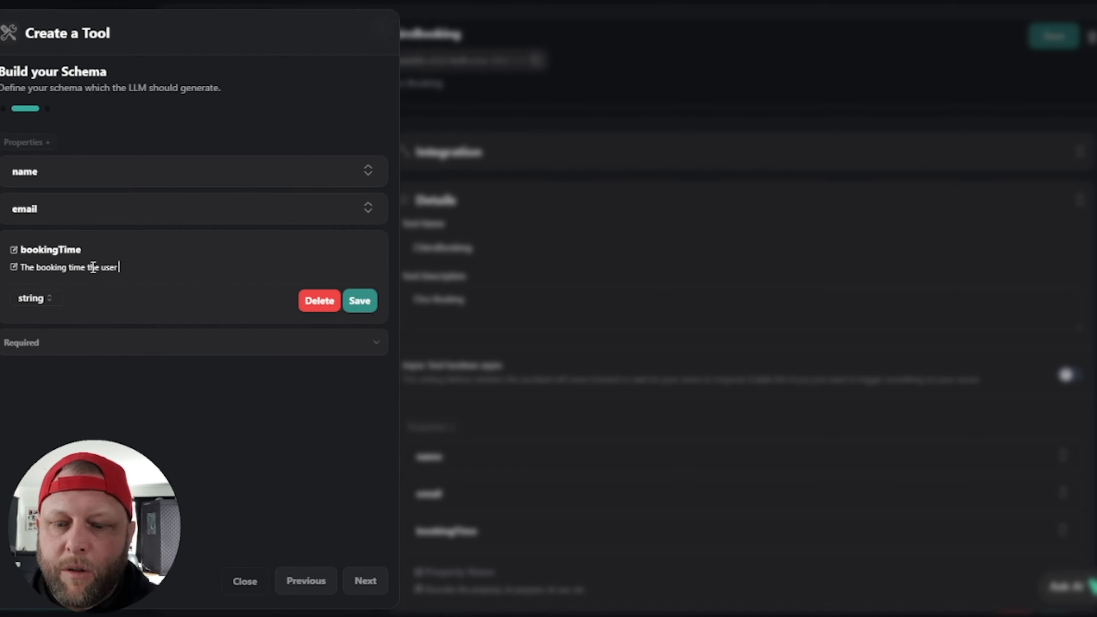
text(gives when asked b)
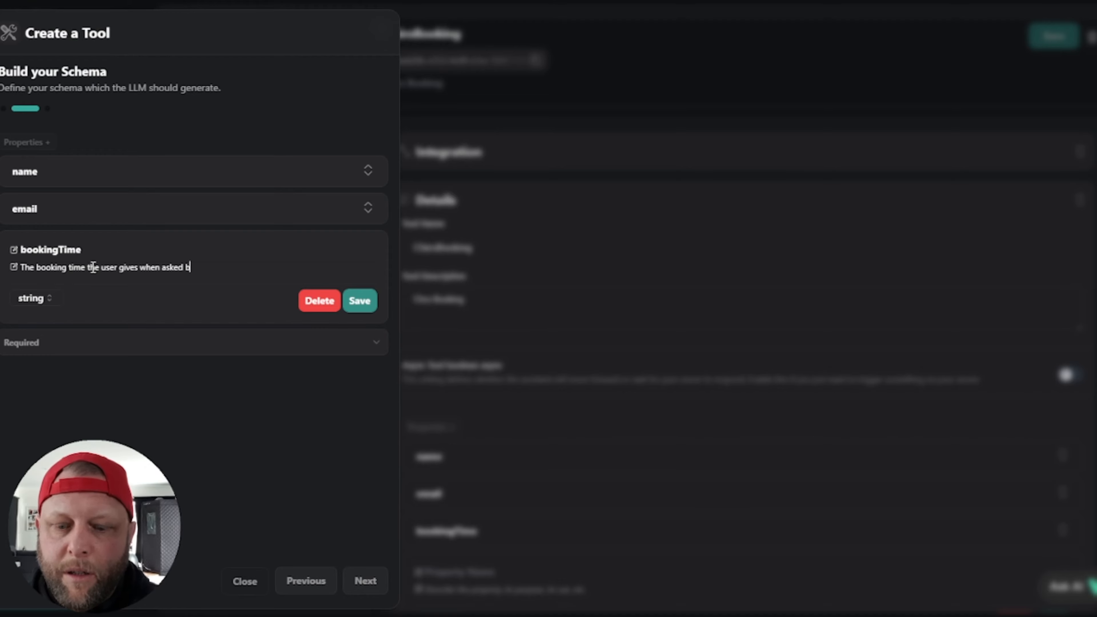
text(y the as)
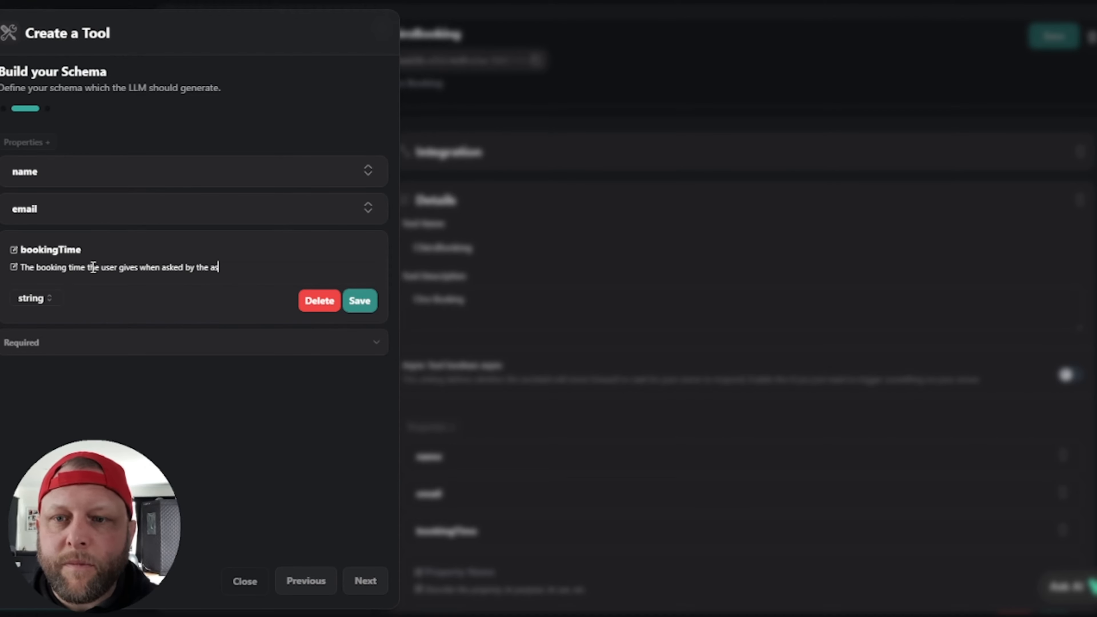
text(sistant.)
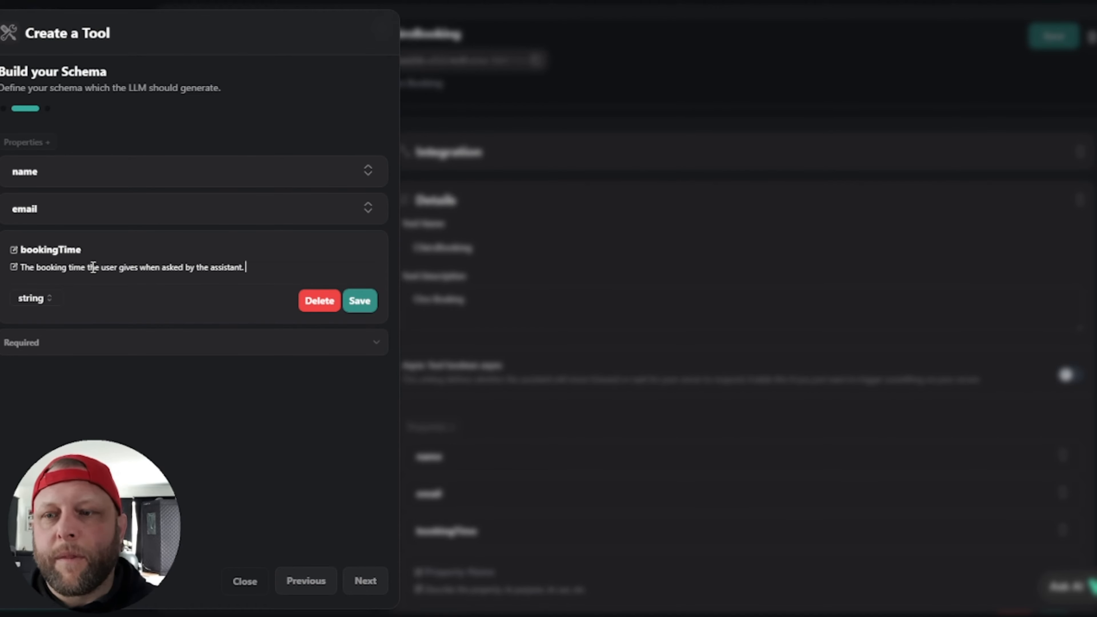
click(368, 302)
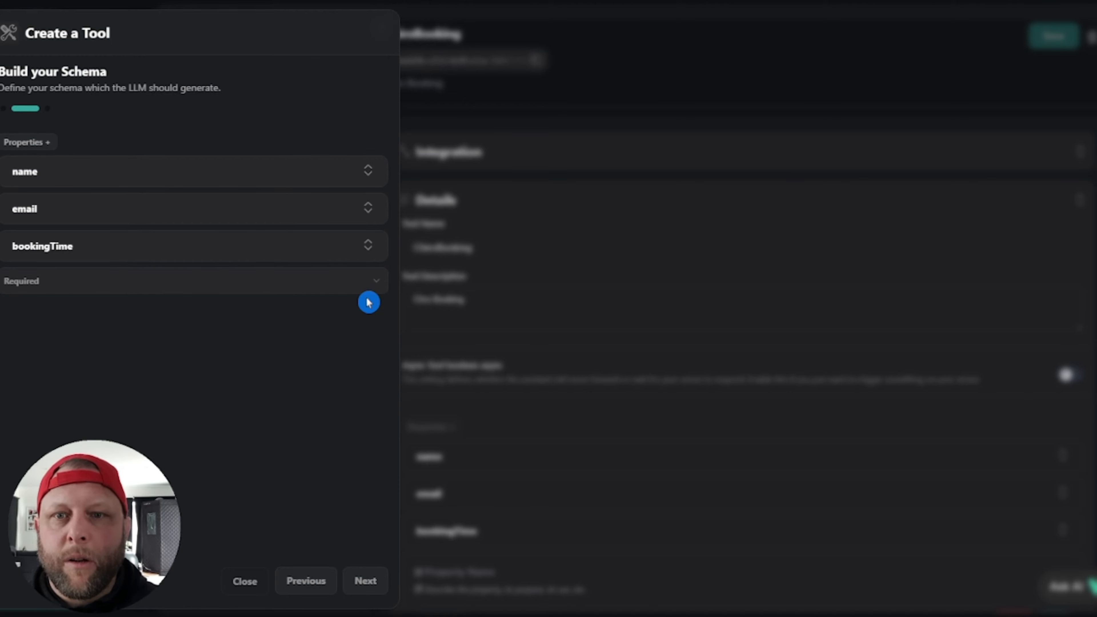
click(366, 582)
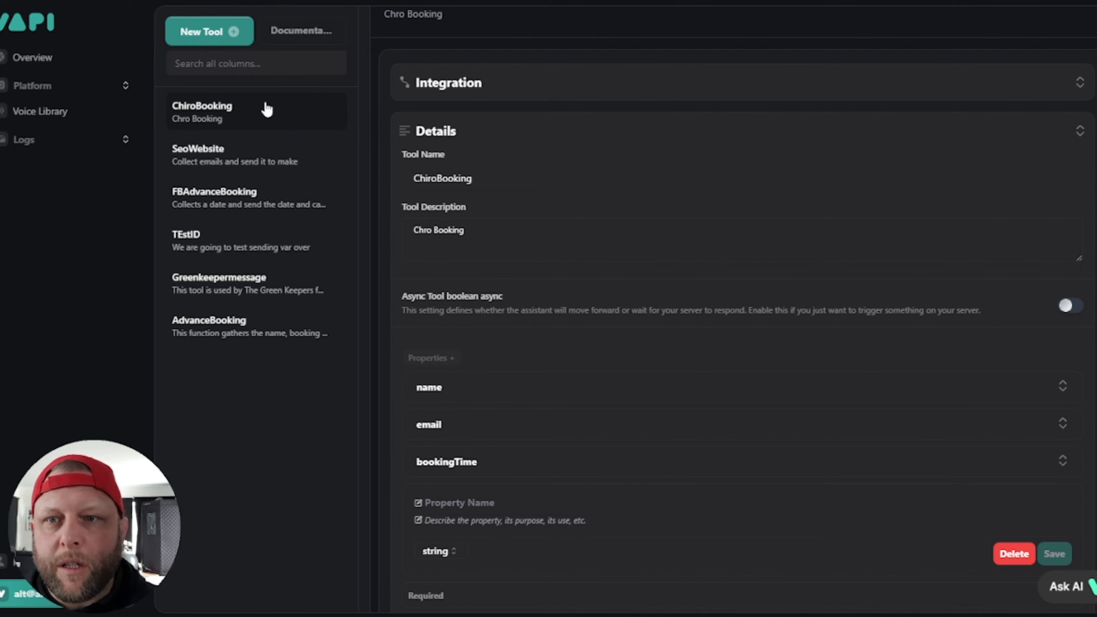
drag(161, 108, 378, 108)
key(ctrl+c)
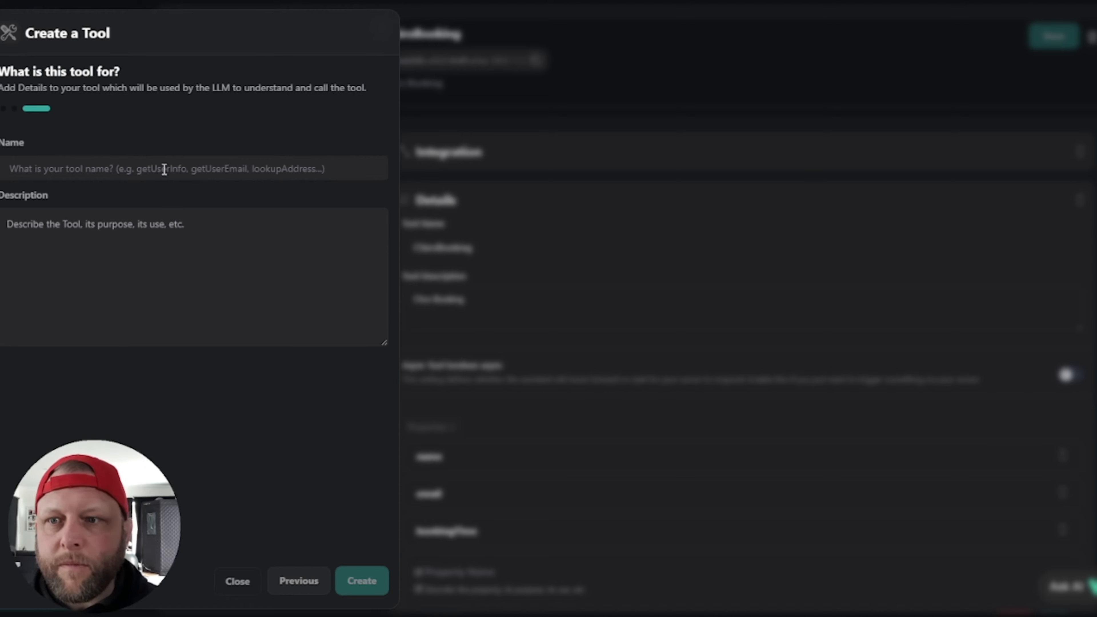
Step: Name the tool ChiroBooking2 with description 'TEst demo' and create it
click(164, 169)
key(ctrl+v)
text(2)
click(131, 248)
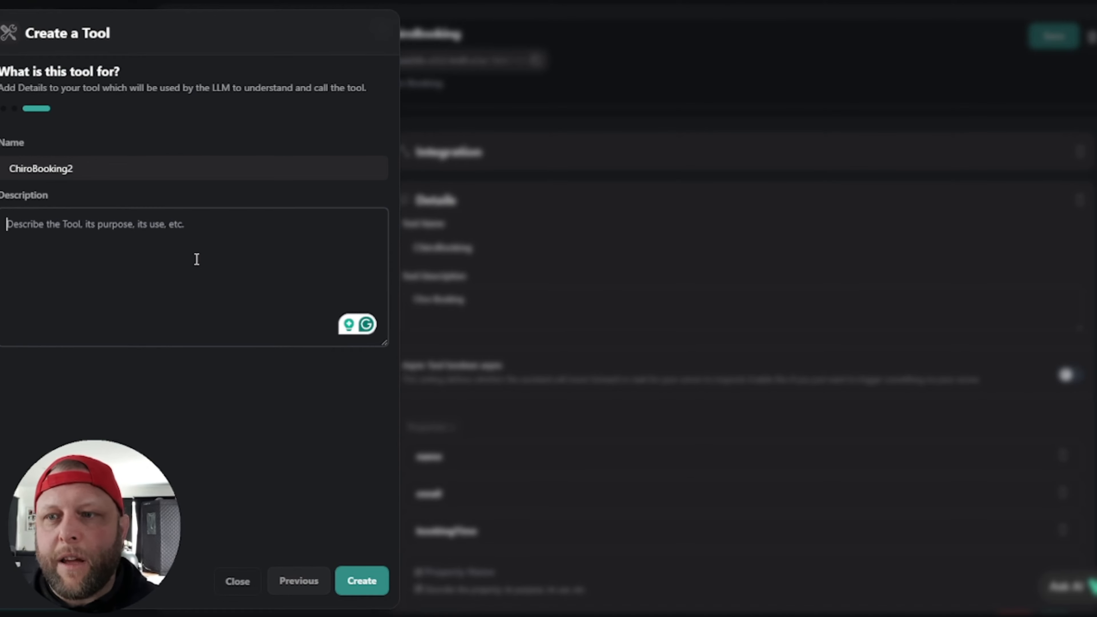
text(TEst d)
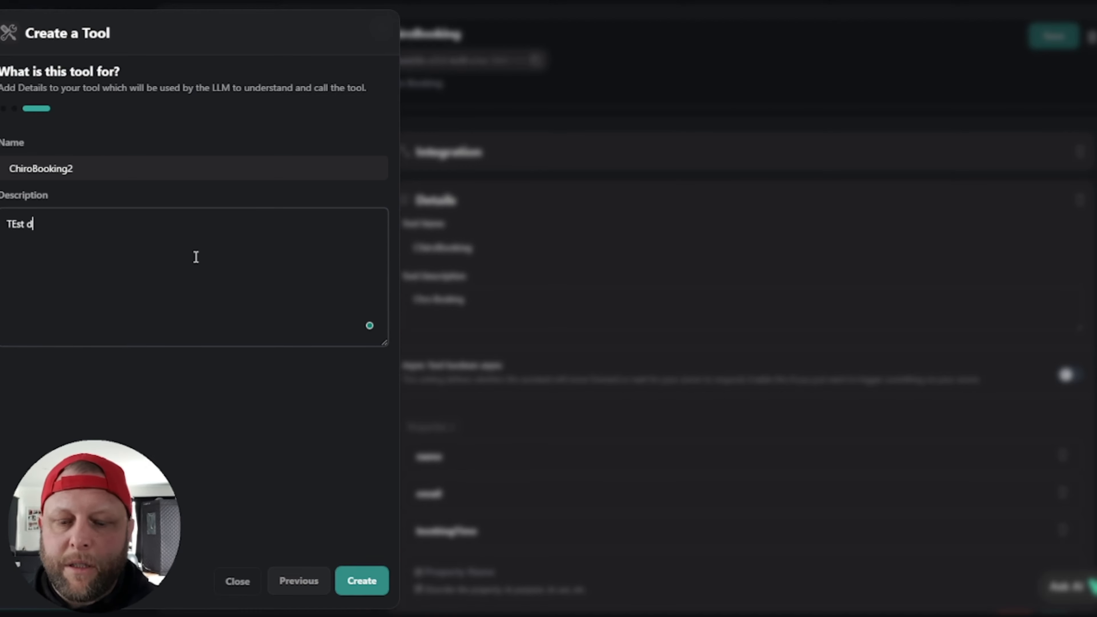
text(emo)
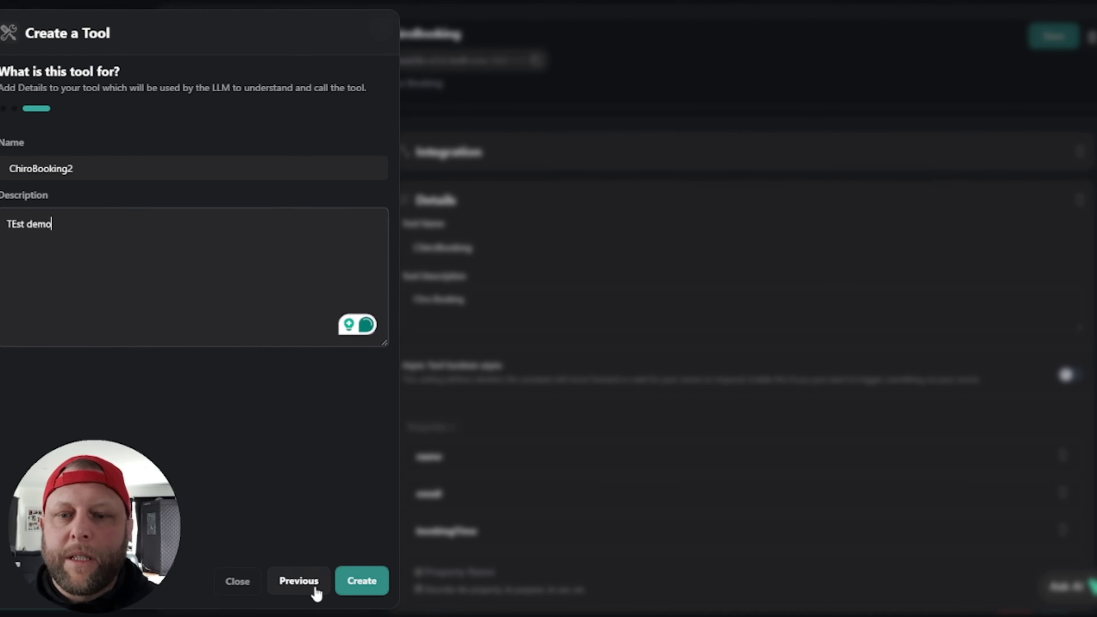
click(362, 581)
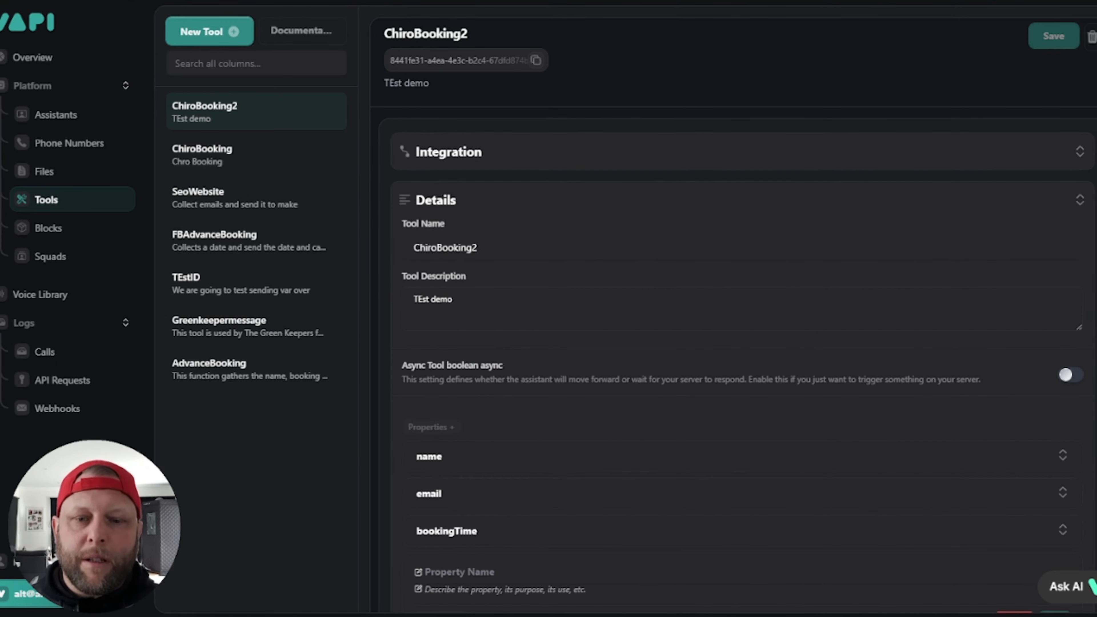
Step: Check in the assistant's model settings that ChiroBooking is the ticked tool
mouse_move(498, 616)
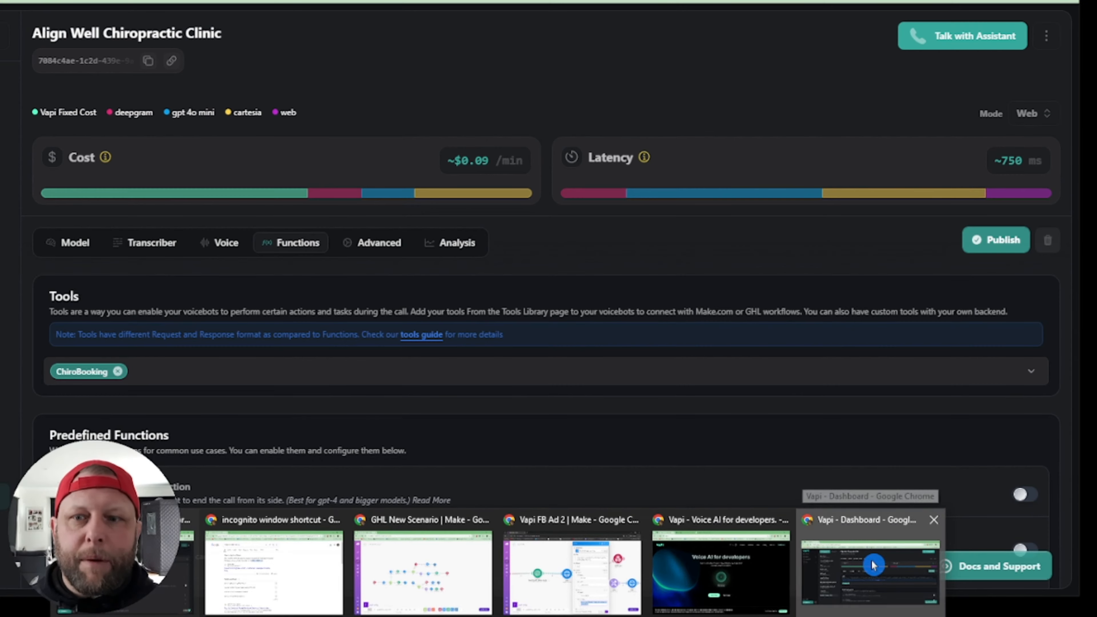
click(871, 570)
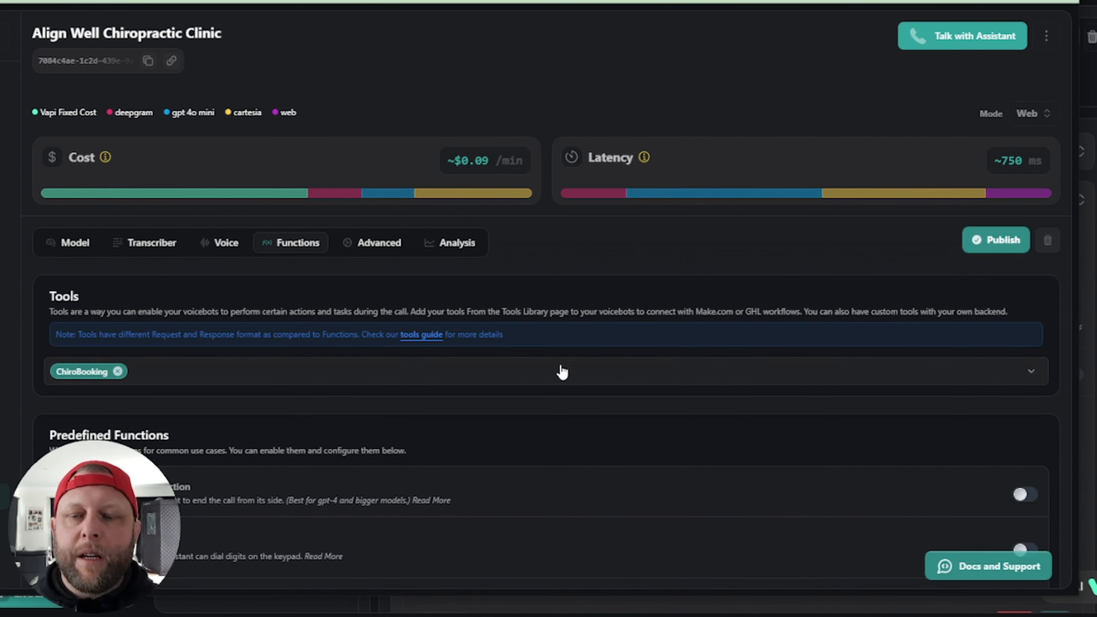
click(75, 243)
scroll(255, 471, down, 5)
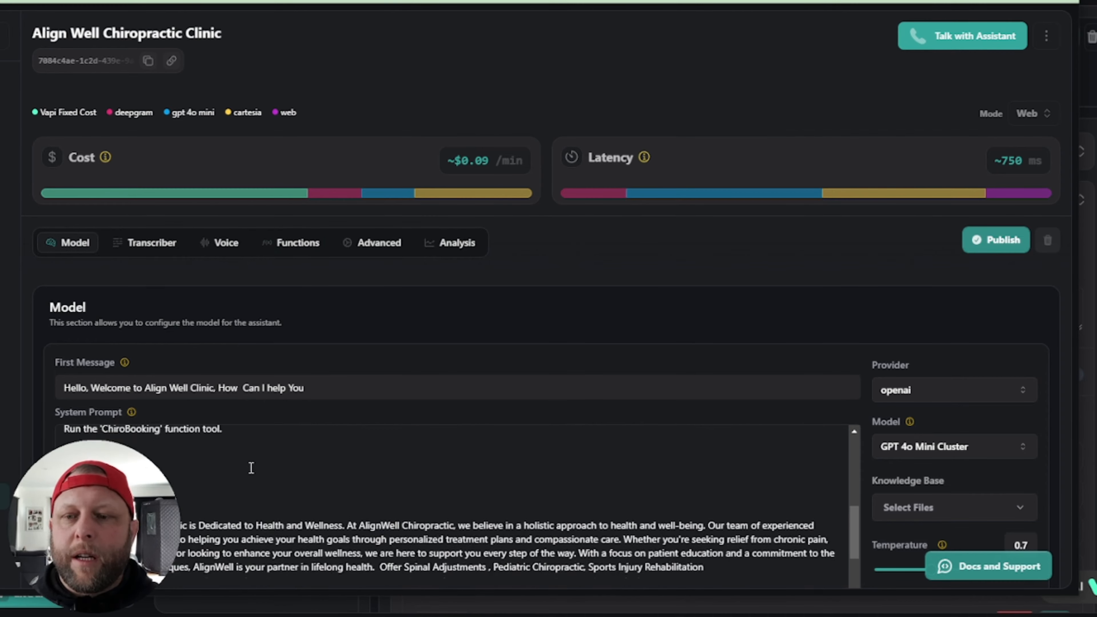
scroll(251, 468, up, 2)
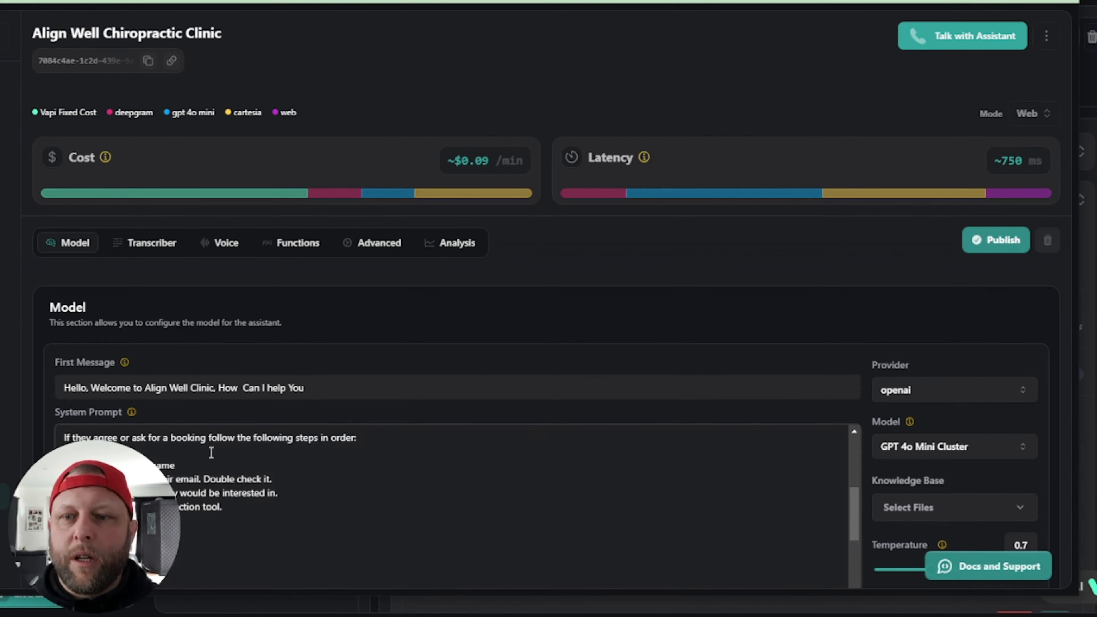
click(299, 243)
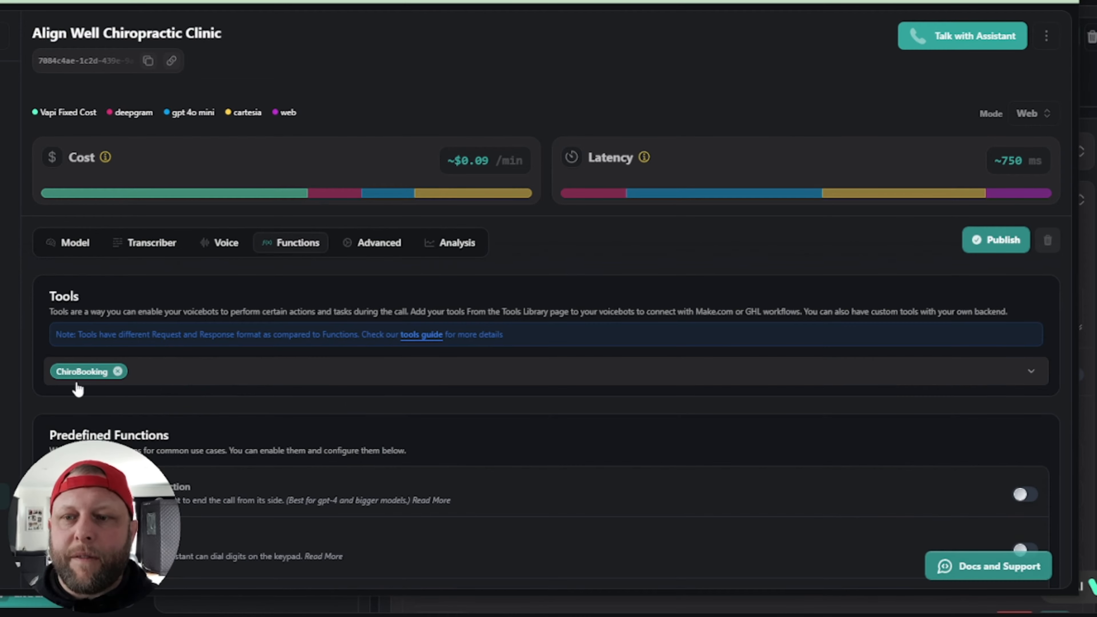
click(850, 385)
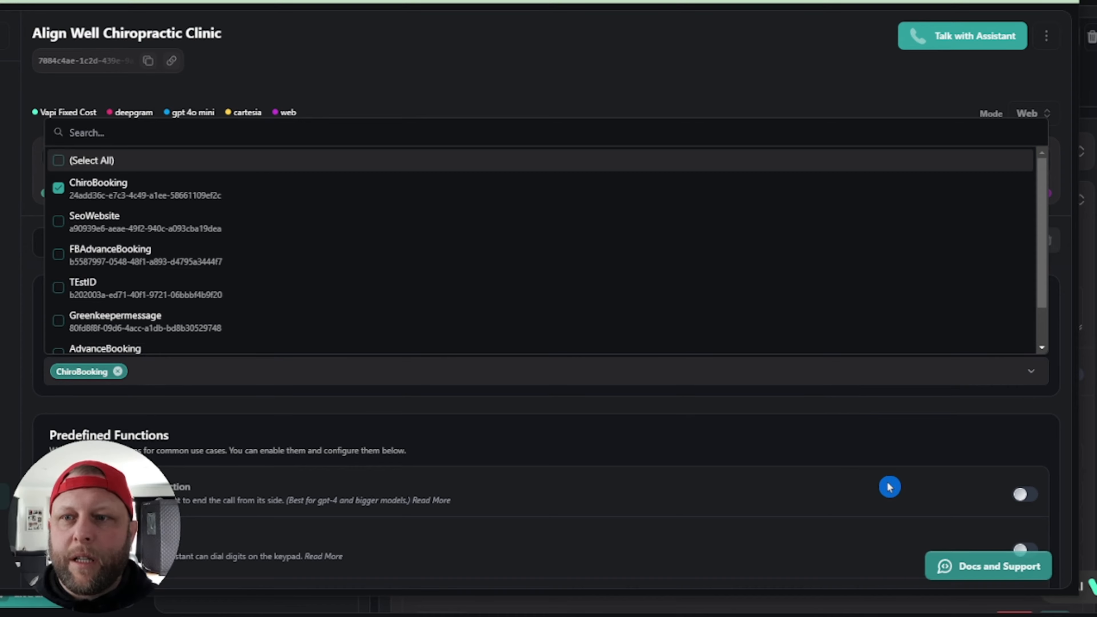
click(716, 448)
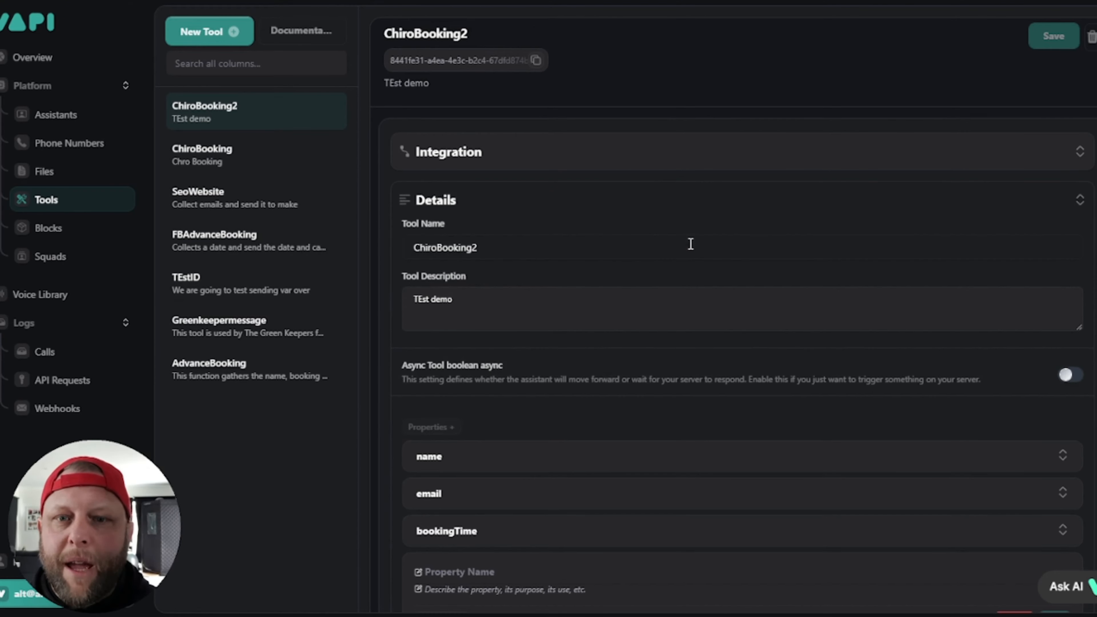
scroll(568, 260, down, 1)
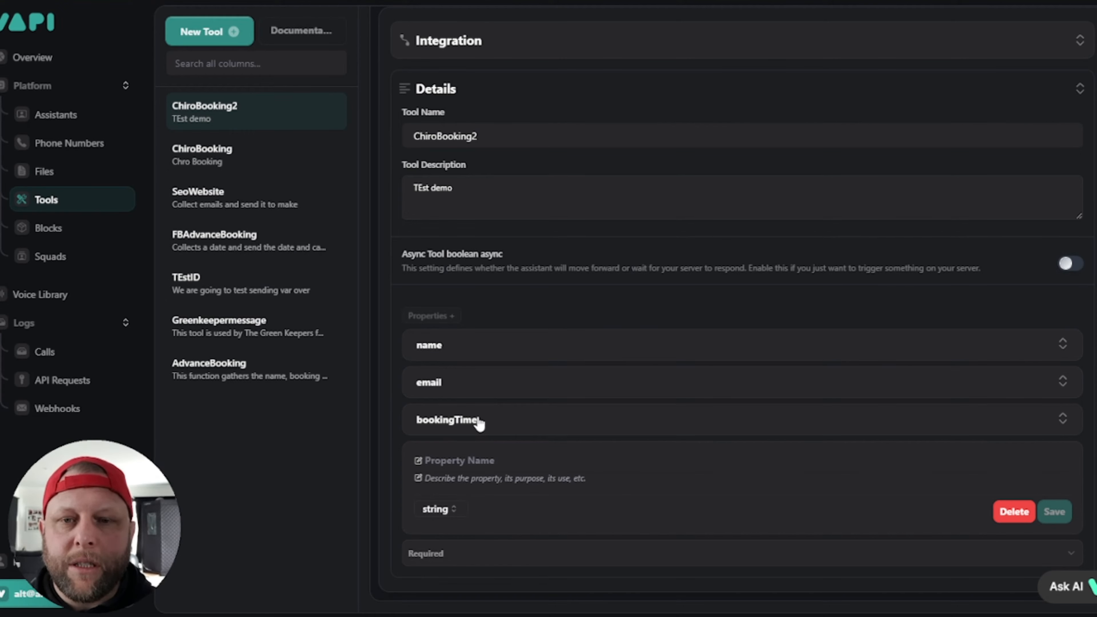
click(656, 267)
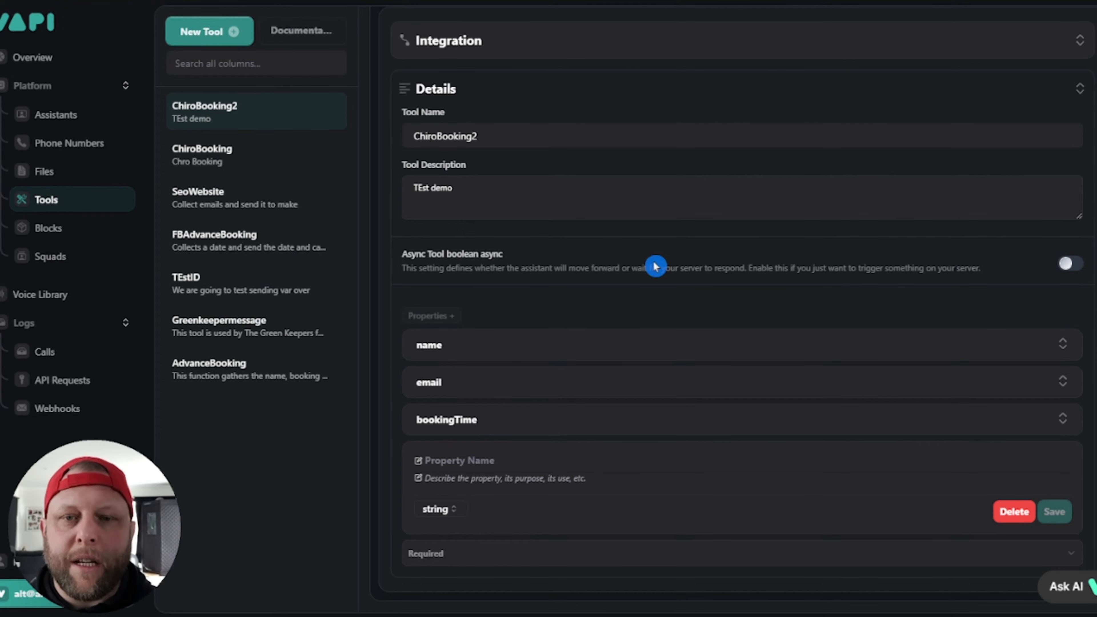
click(563, 338)
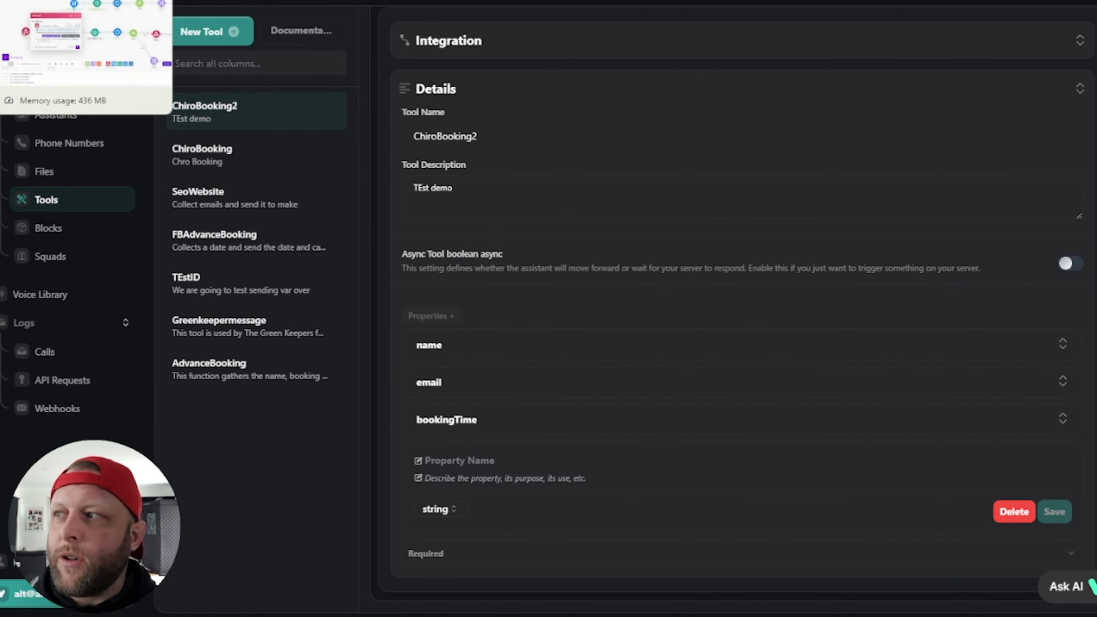
click(852, 193)
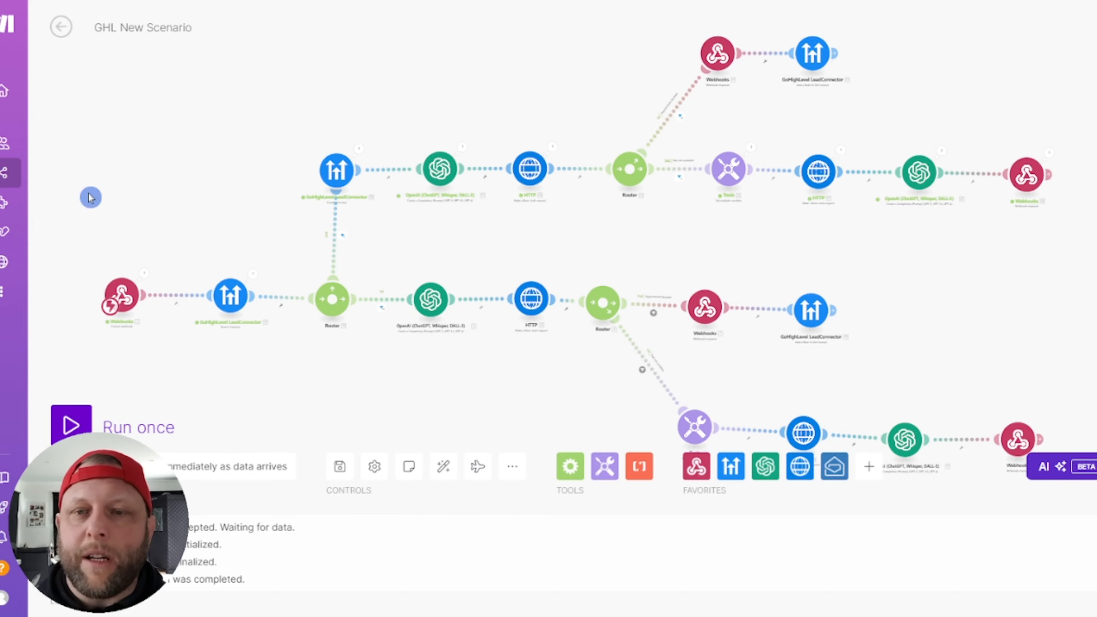
Step: Pan the canvas and open the first GoHighLevel LeadConnector contact-search module
drag(322, 82, 282, 66)
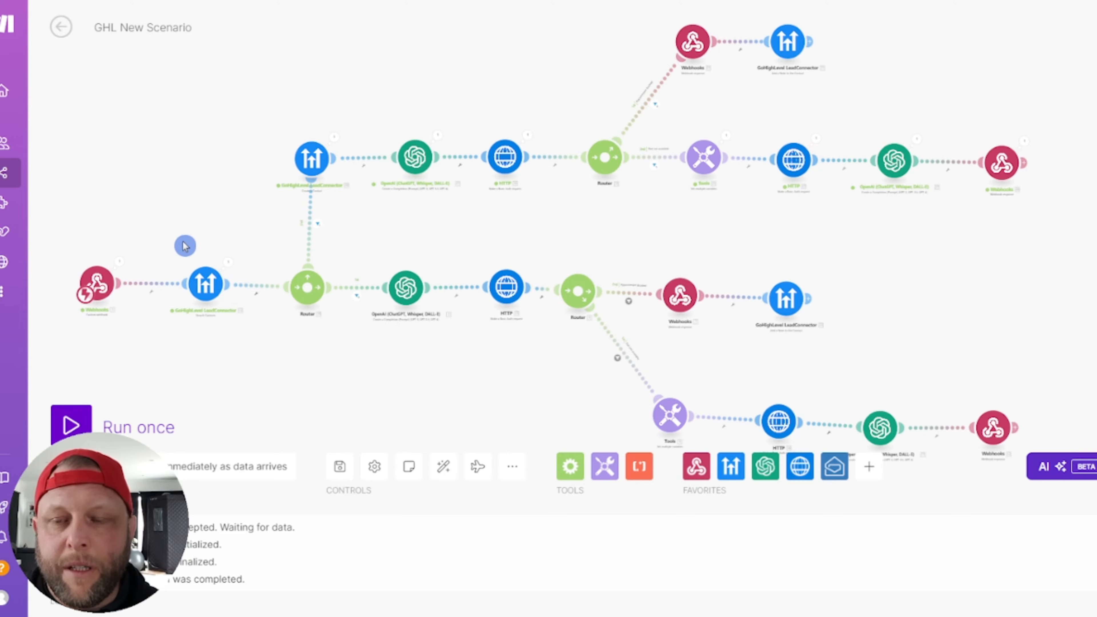
scroll(185, 246, up, 2)
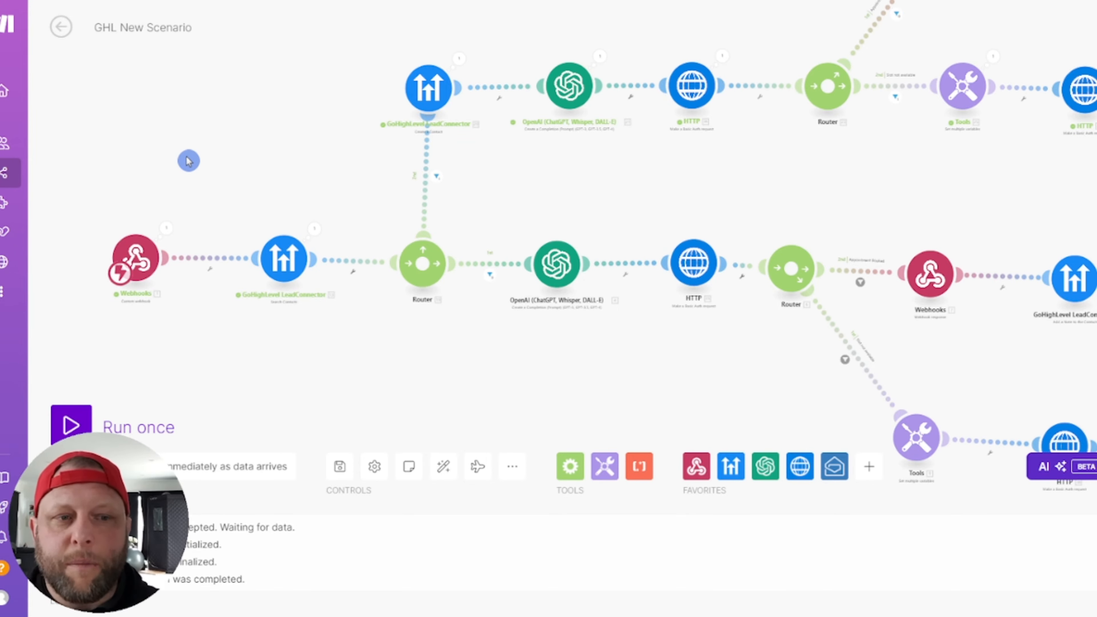
scroll(242, 152, down, 2)
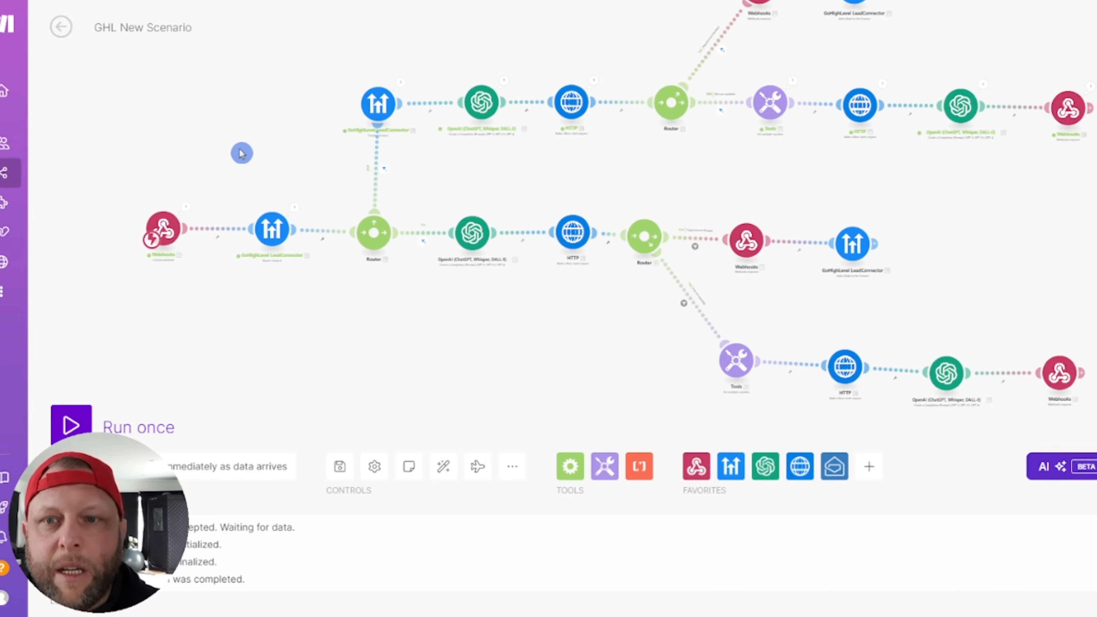
click(268, 237)
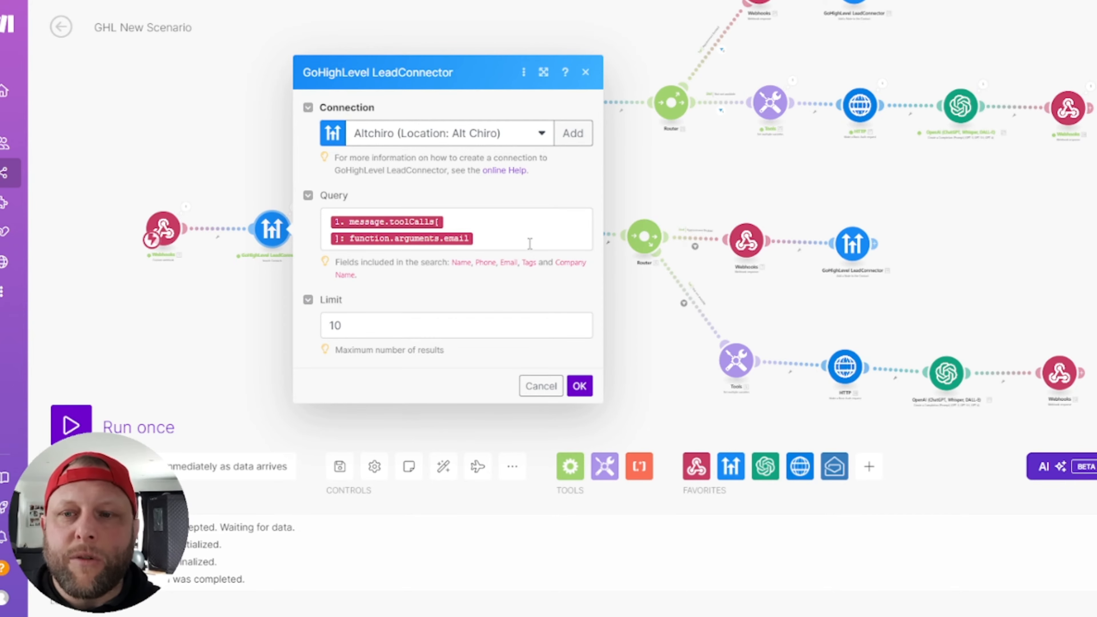
Step: Verify the Query maps the toolCalls function email argument, then cancel the module settings
click(514, 237)
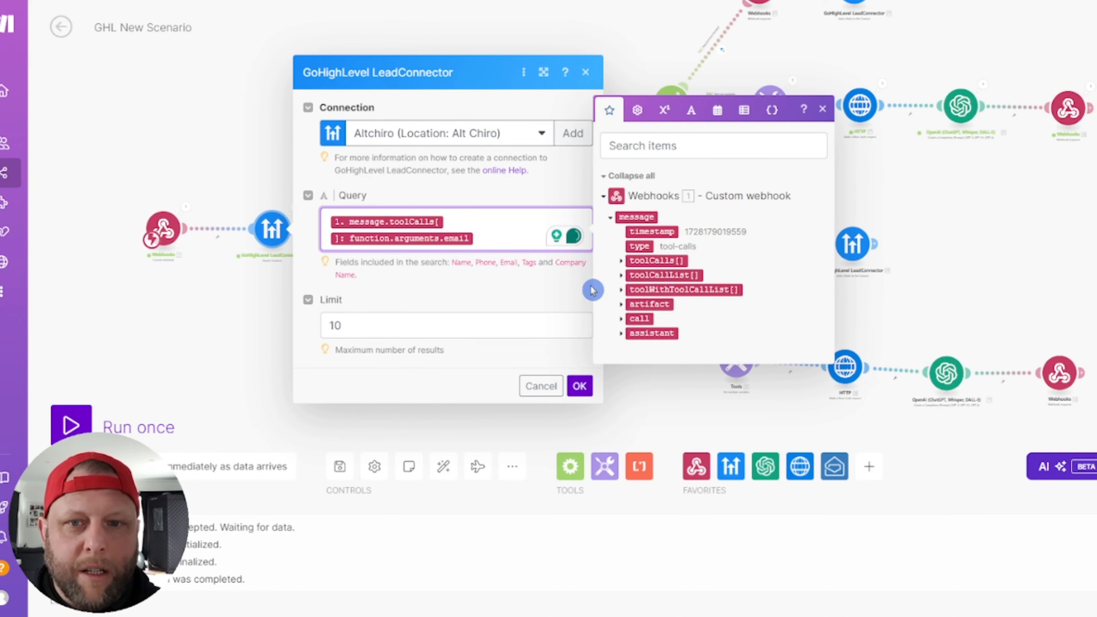
click(618, 262)
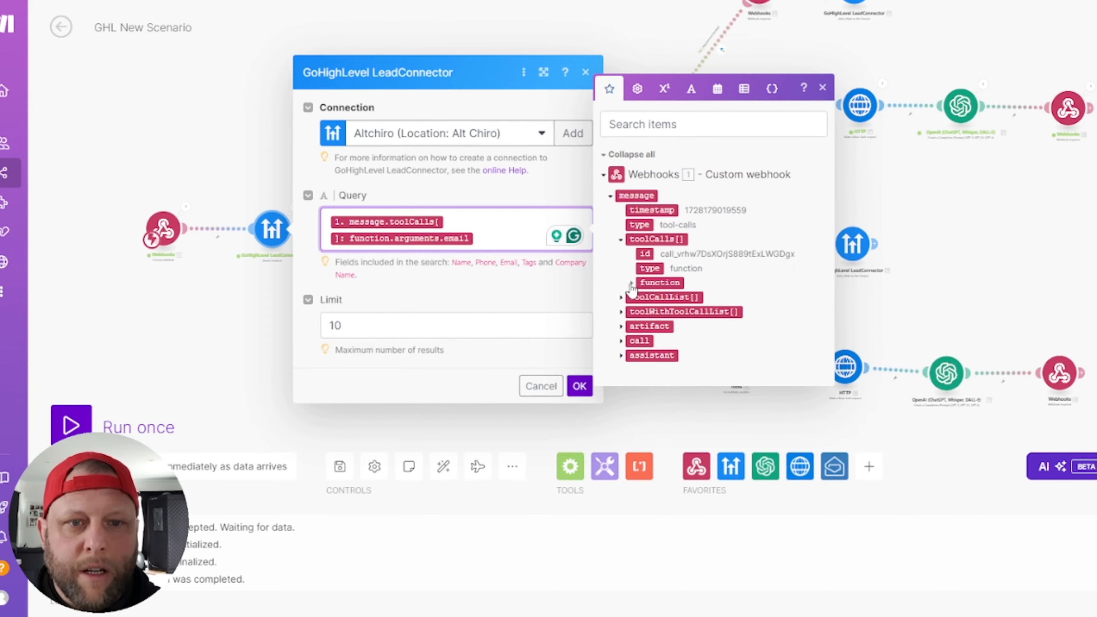
click(631, 283)
click(642, 299)
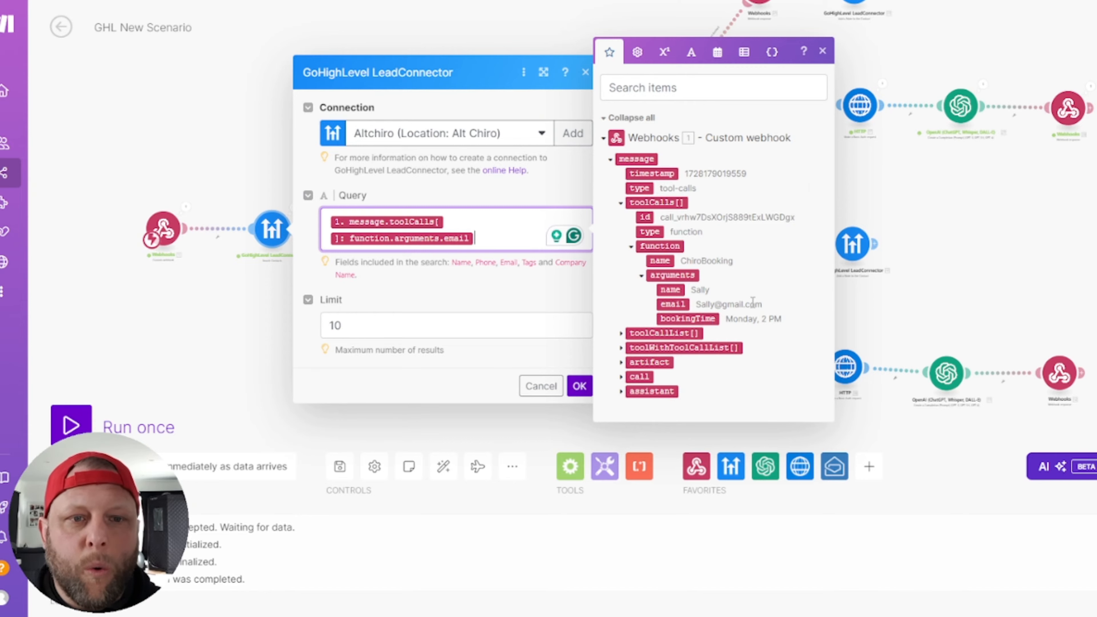
click(451, 299)
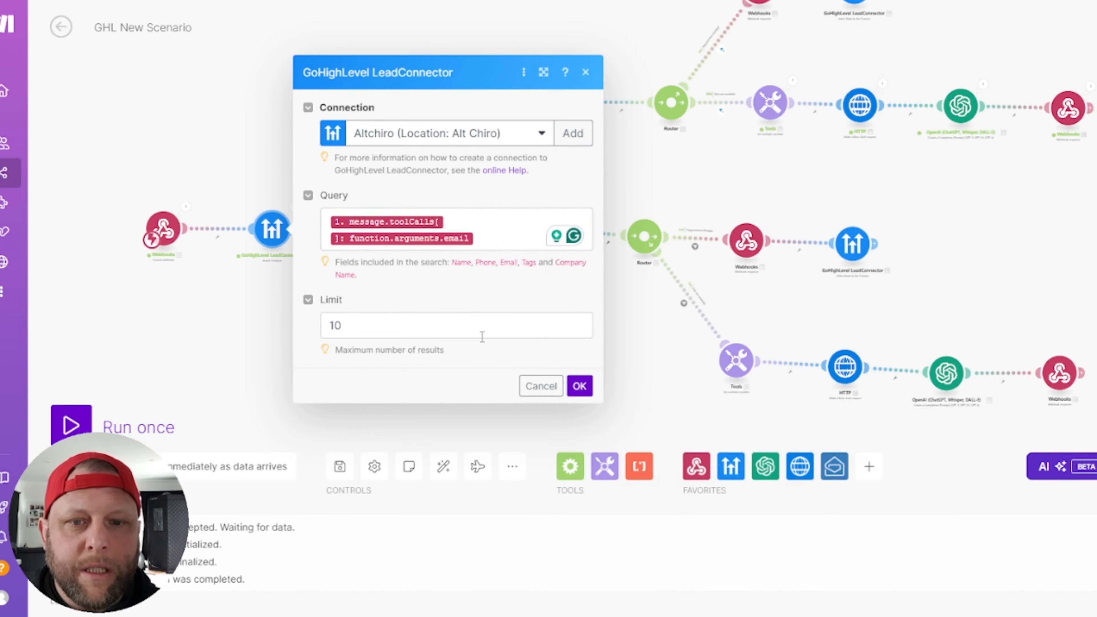
click(540, 386)
Step: Inspect the contact search's last run: input limit and query, and contacts returned
click(295, 209)
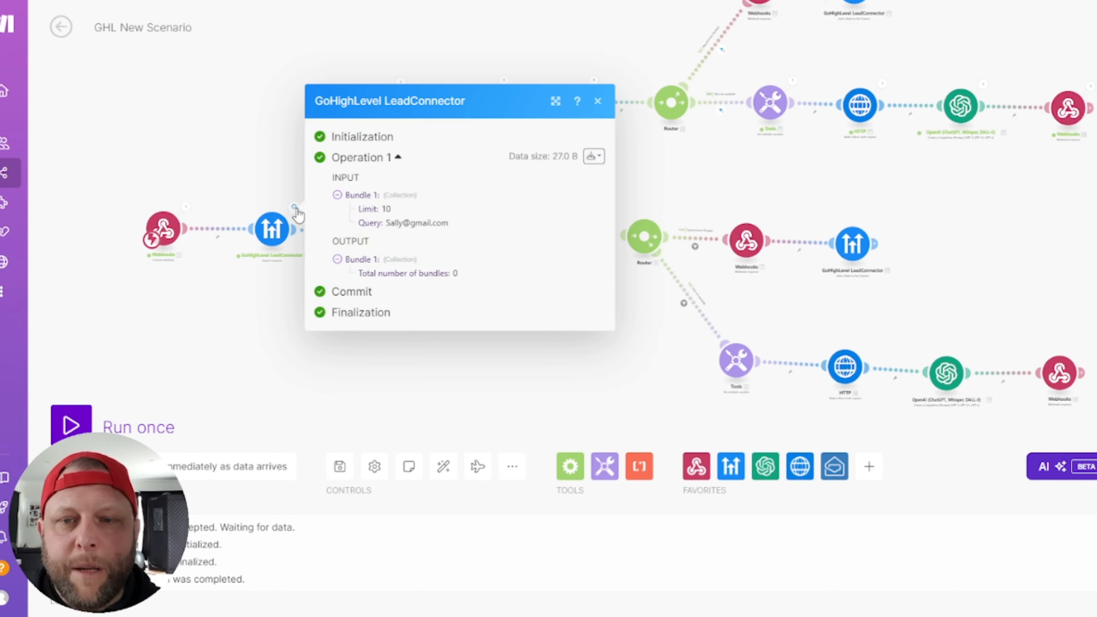
click(270, 363)
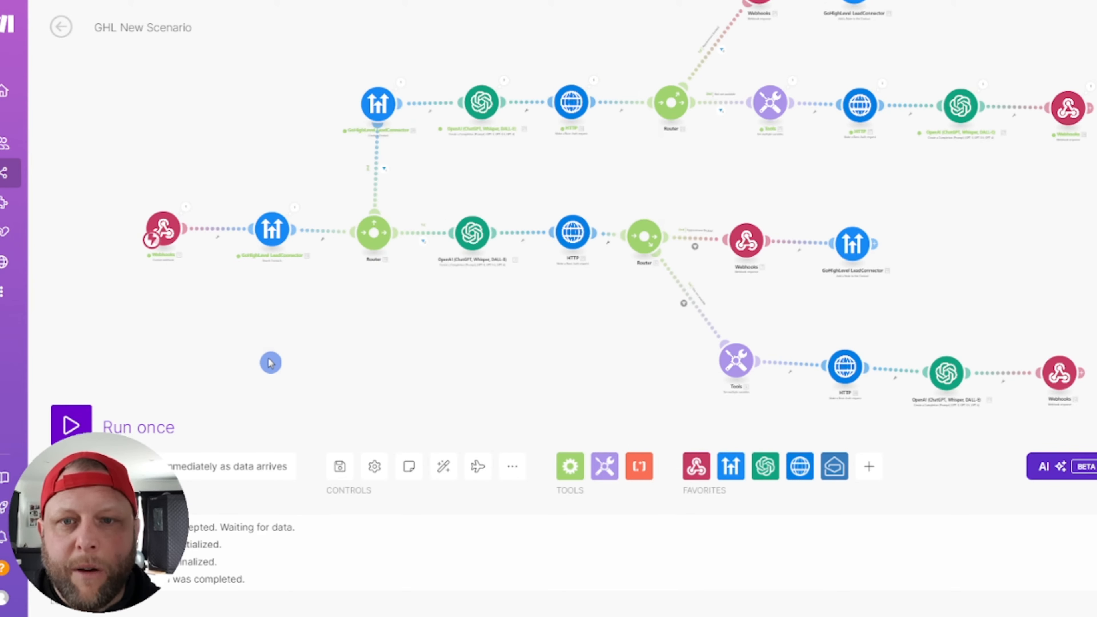
click(295, 209)
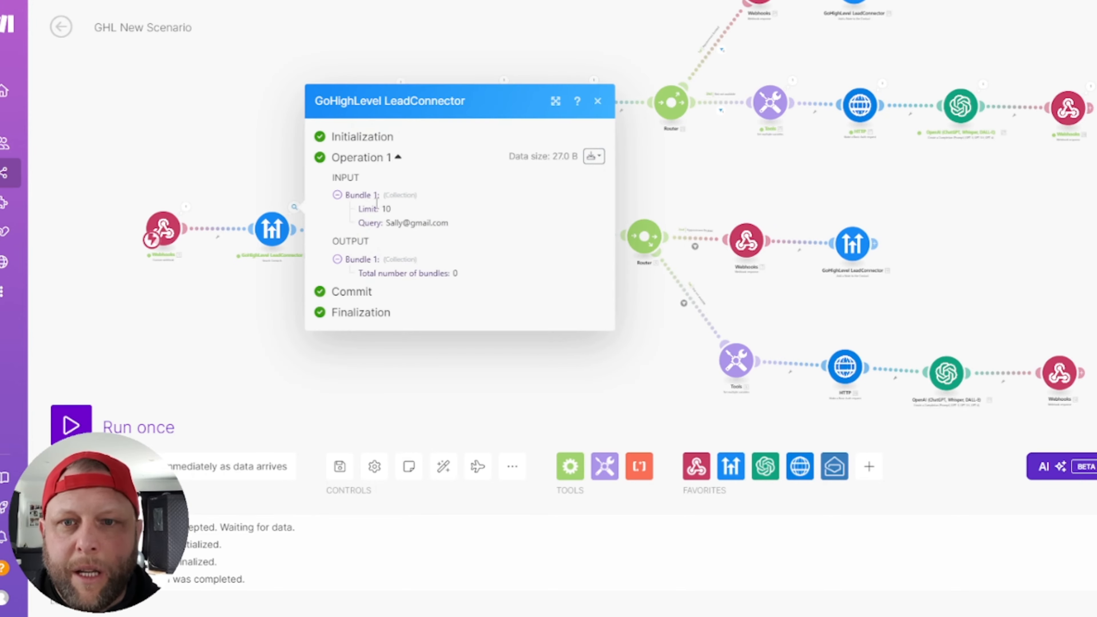
click(337, 259)
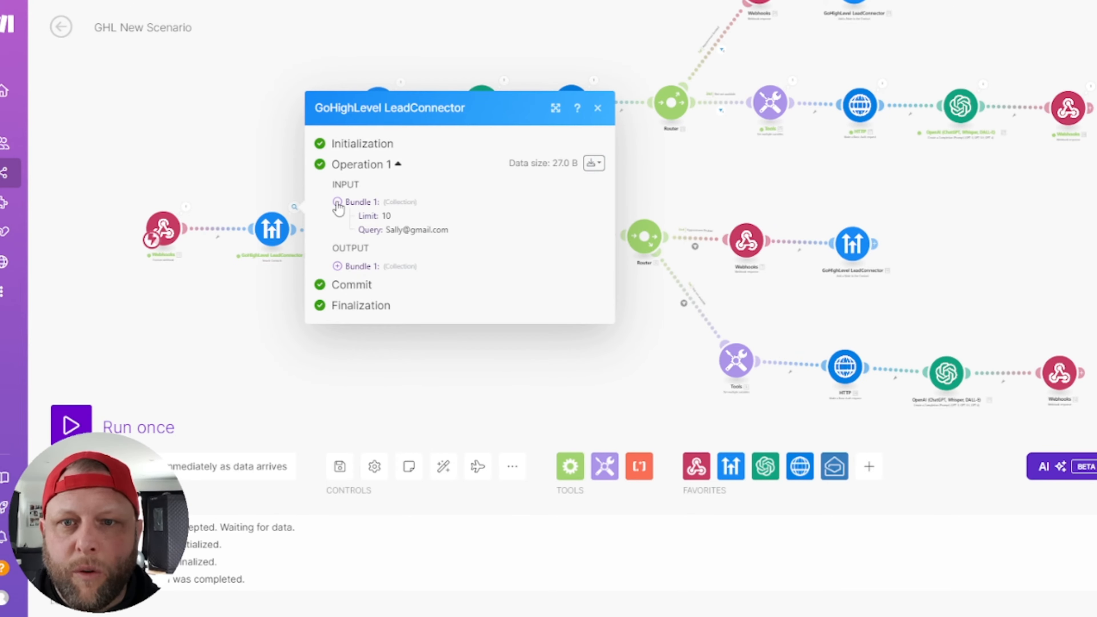
click(337, 201)
click(337, 216)
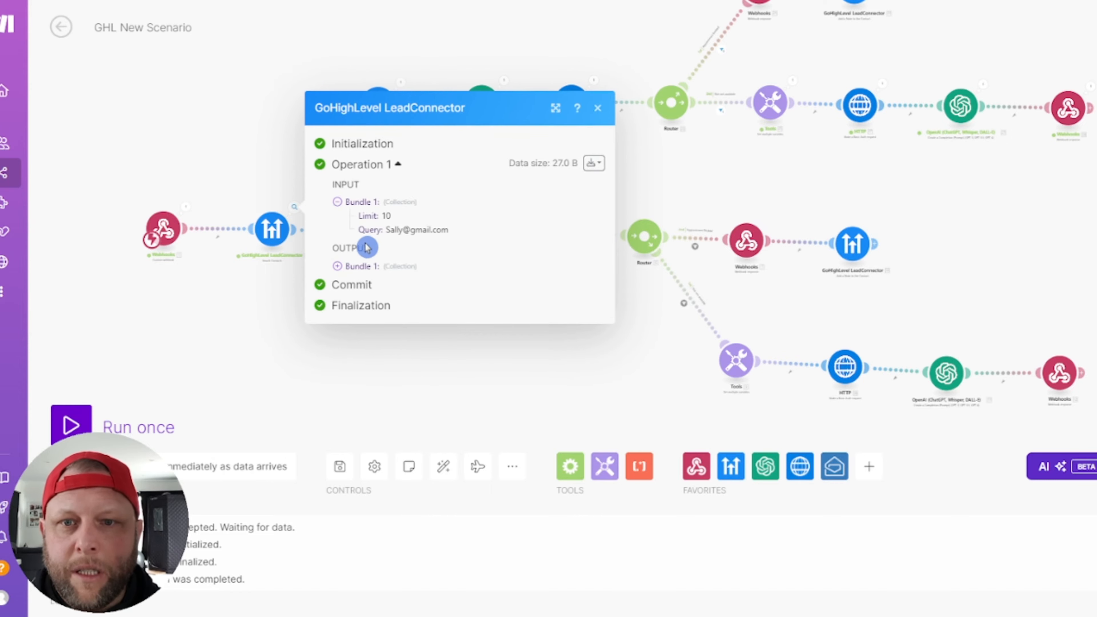
click(373, 268)
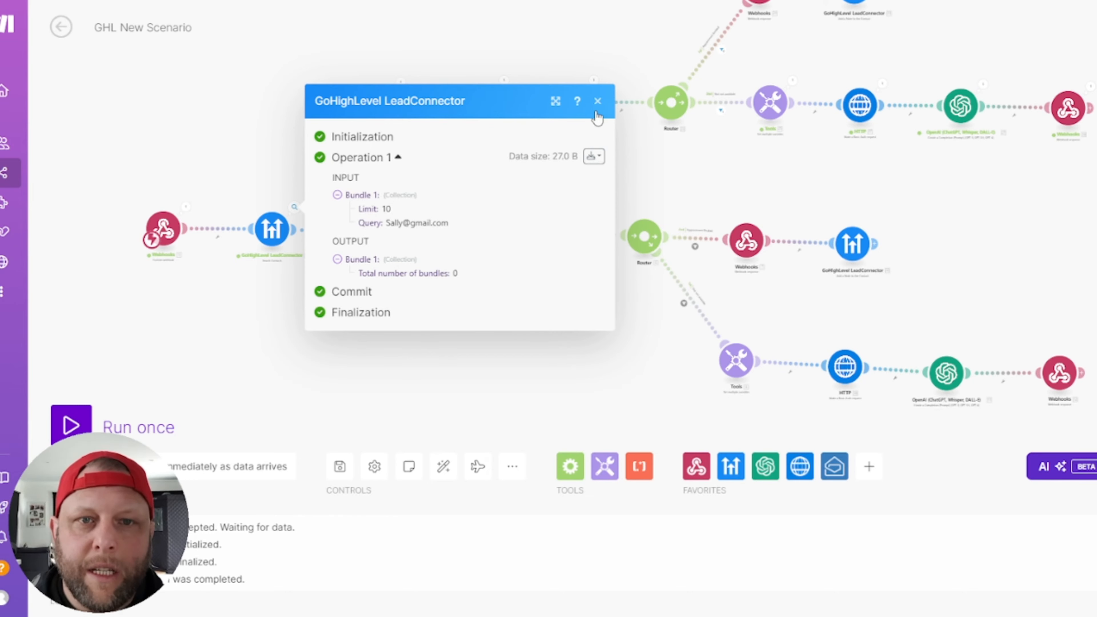
click(598, 102)
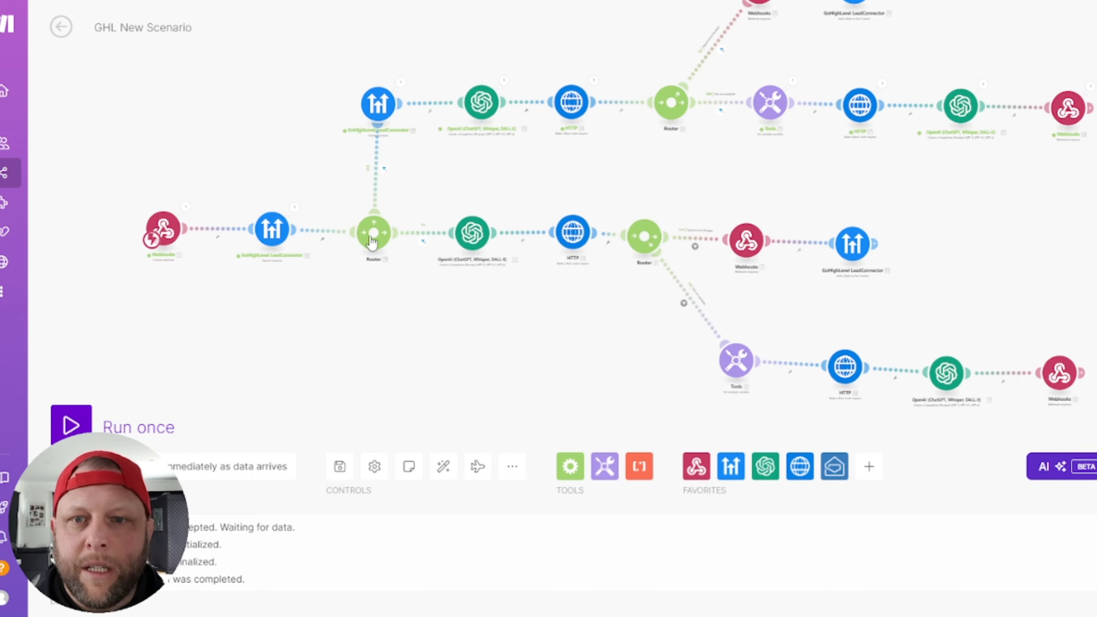
Step: Review the no-contact router filters, then open the upper GoHighLevel LeadConnector module
click(380, 170)
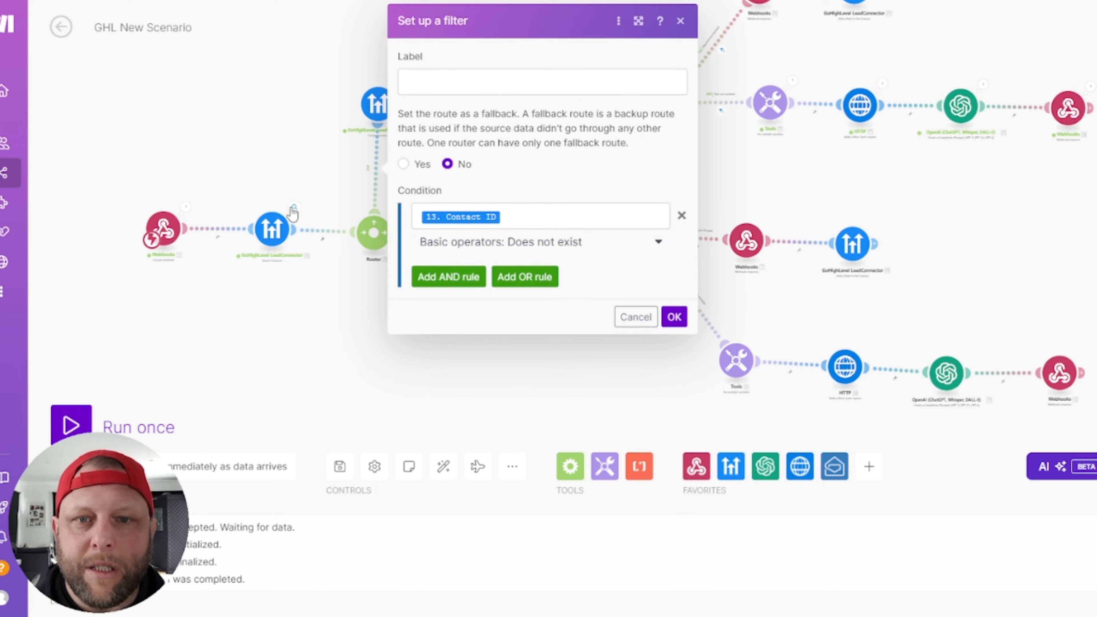
click(635, 318)
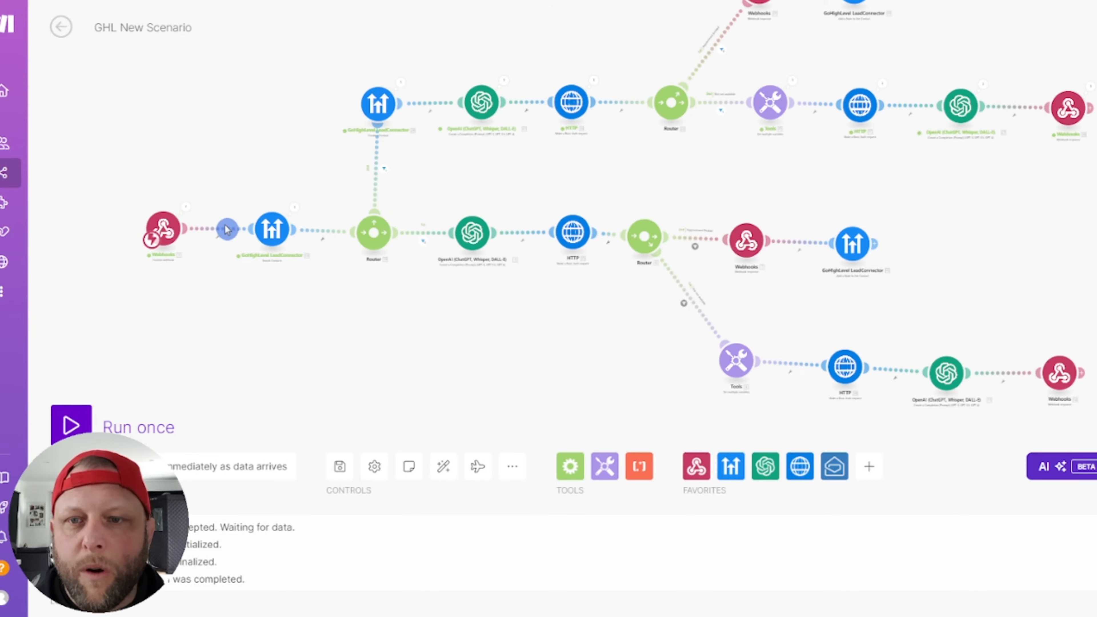
click(295, 208)
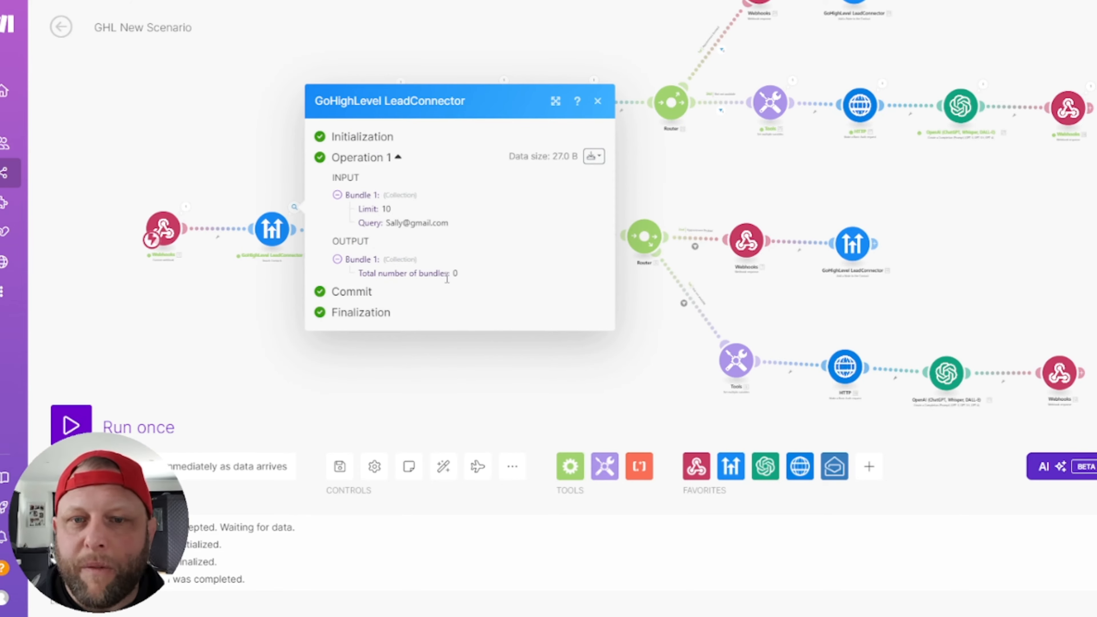
click(189, 135)
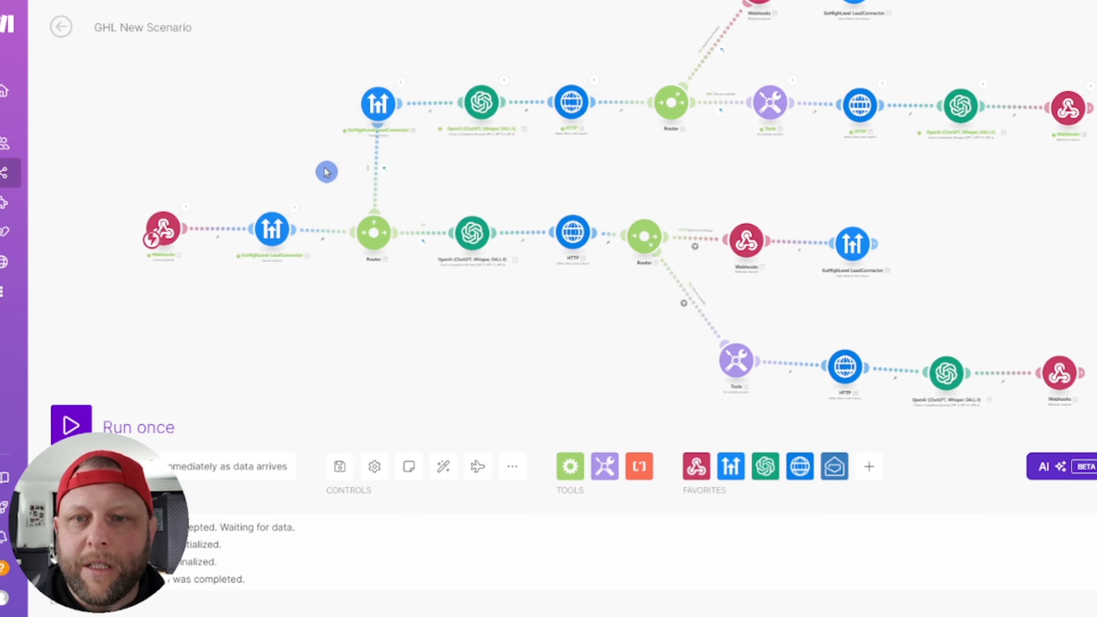
click(379, 175)
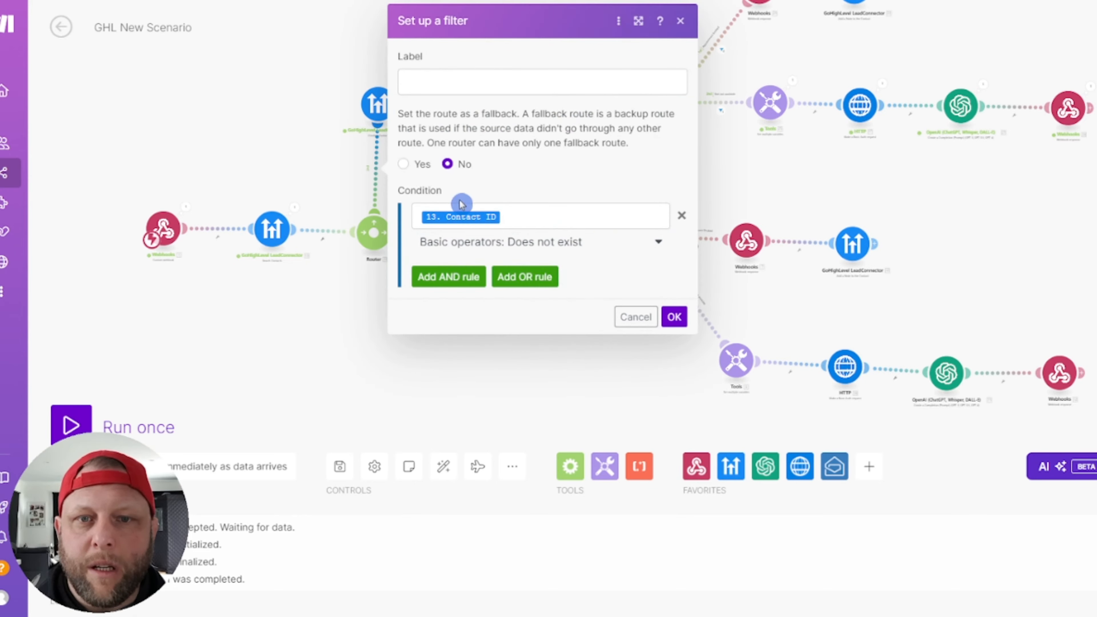
click(316, 306)
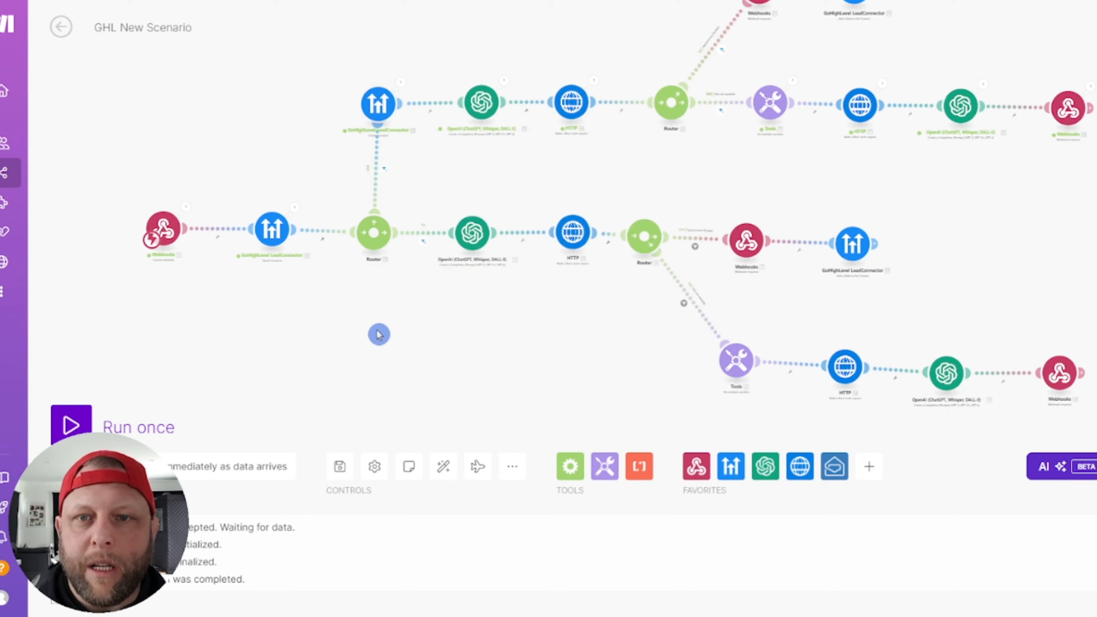
click(377, 112)
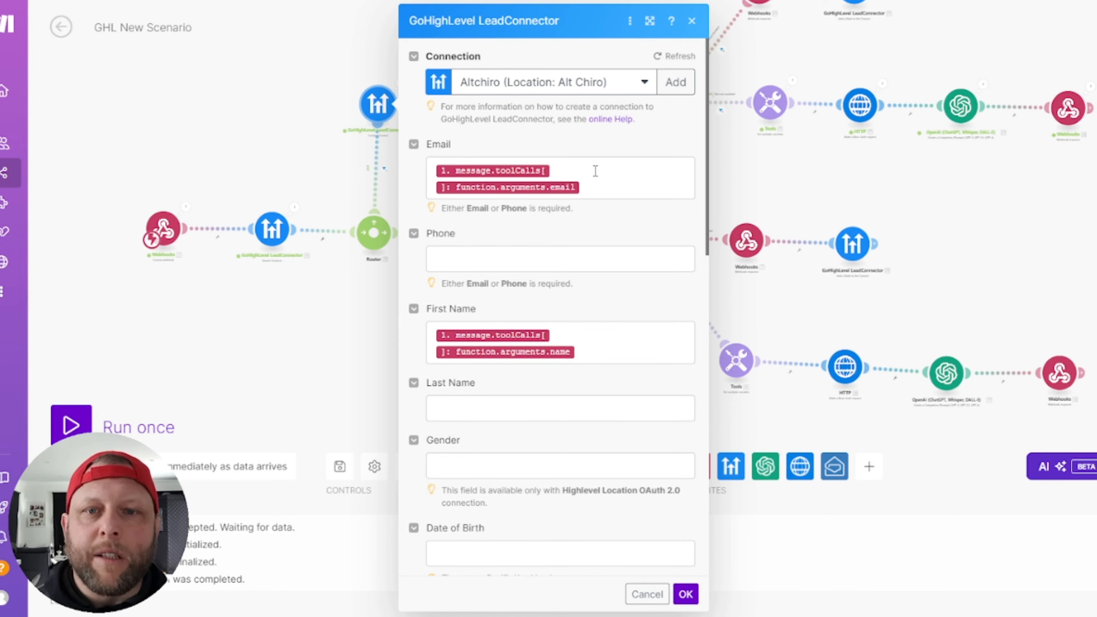
Step: Close the contact module dialog, then open and cancel the Create a Contact settings on the upper branch
click(232, 124)
scroll(253, 121, up, 5)
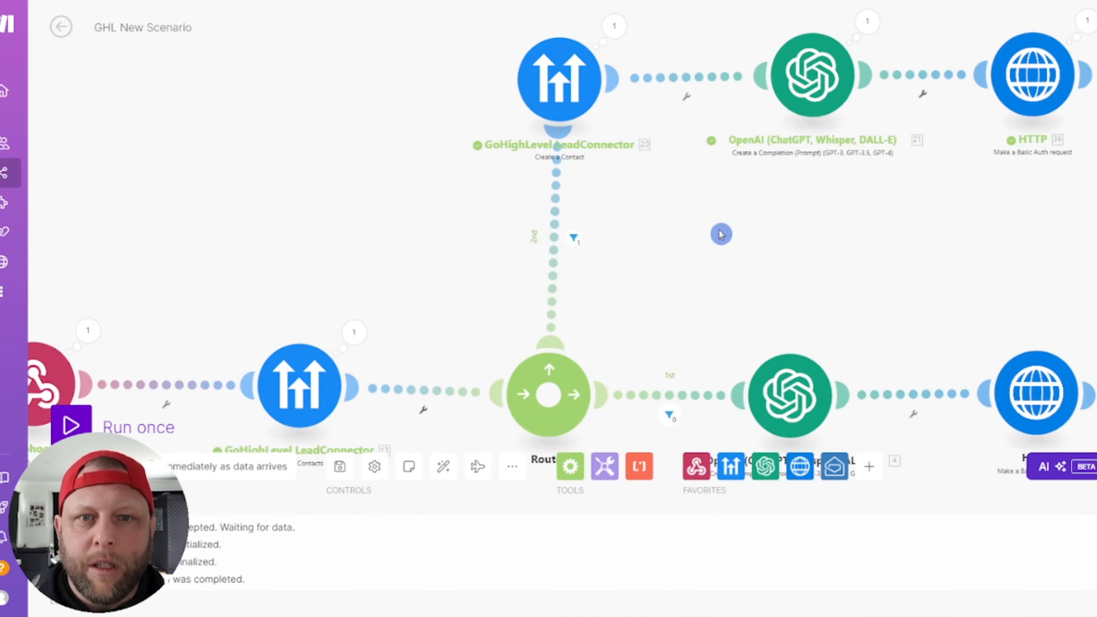
drag(600, 244, 511, 256)
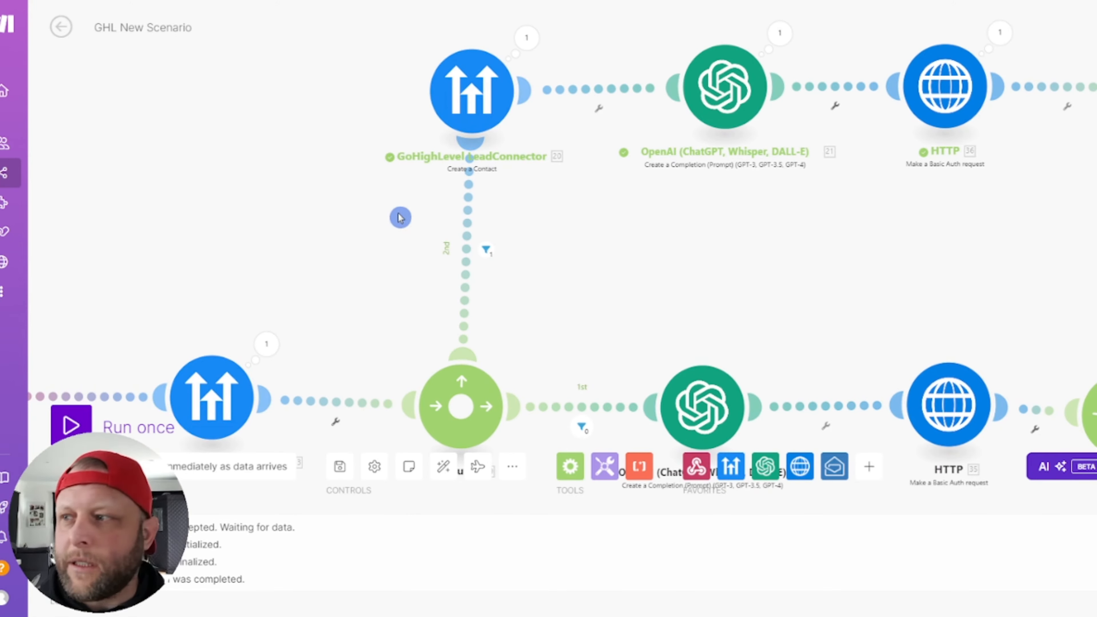
scroll(459, 226, down, 5)
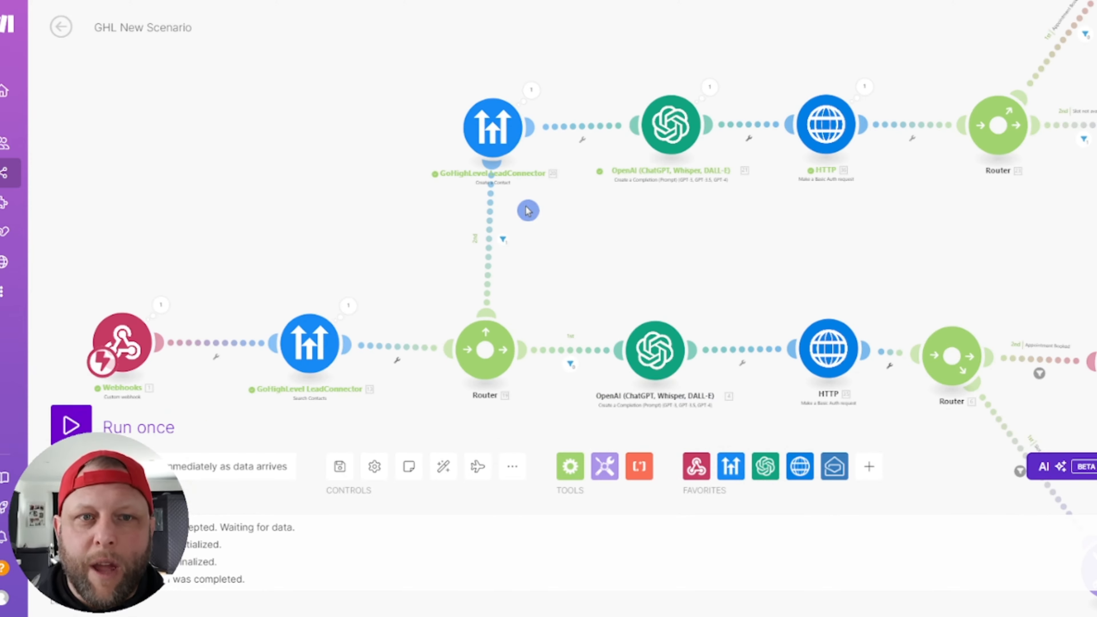
click(484, 122)
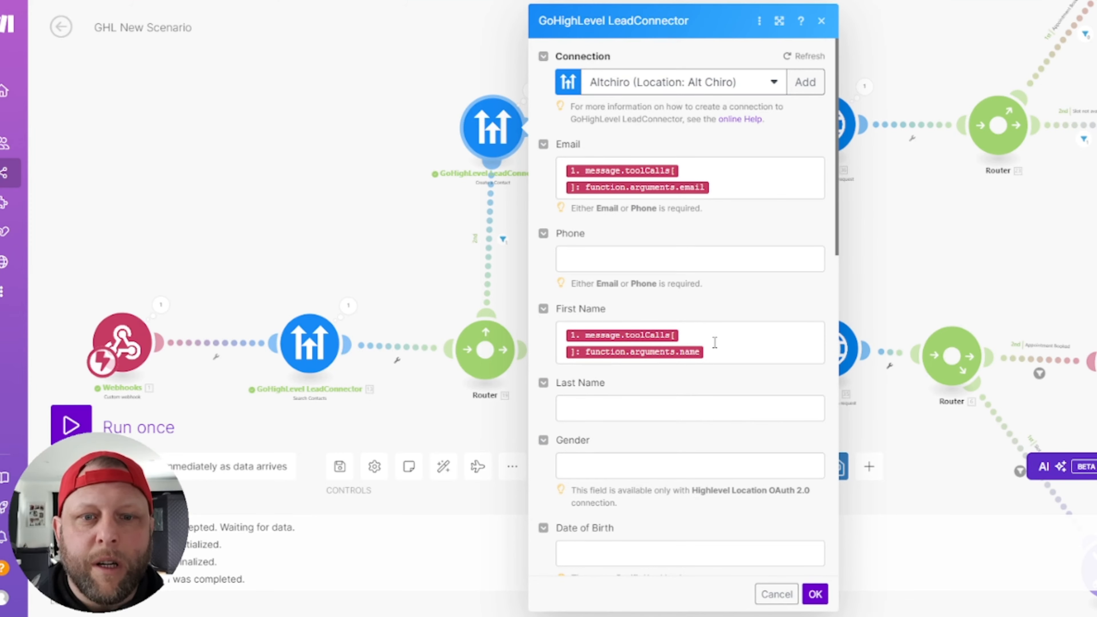
click(777, 594)
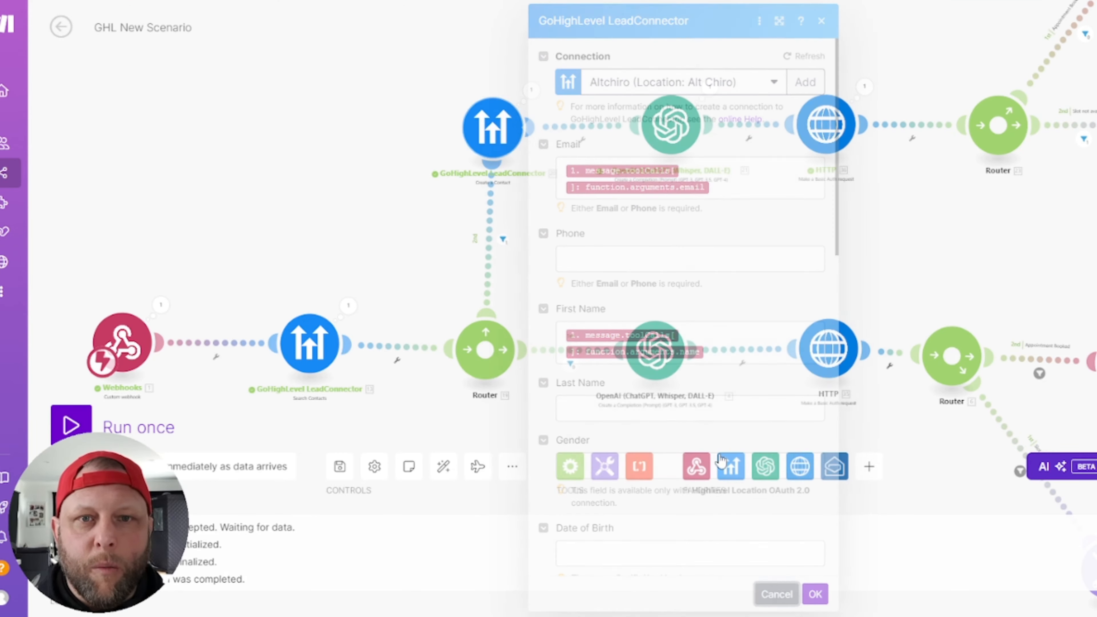
Step: Check the Create a Contact run's Output Bundle 1 for the new Contact ID, then close the inspector
click(533, 90)
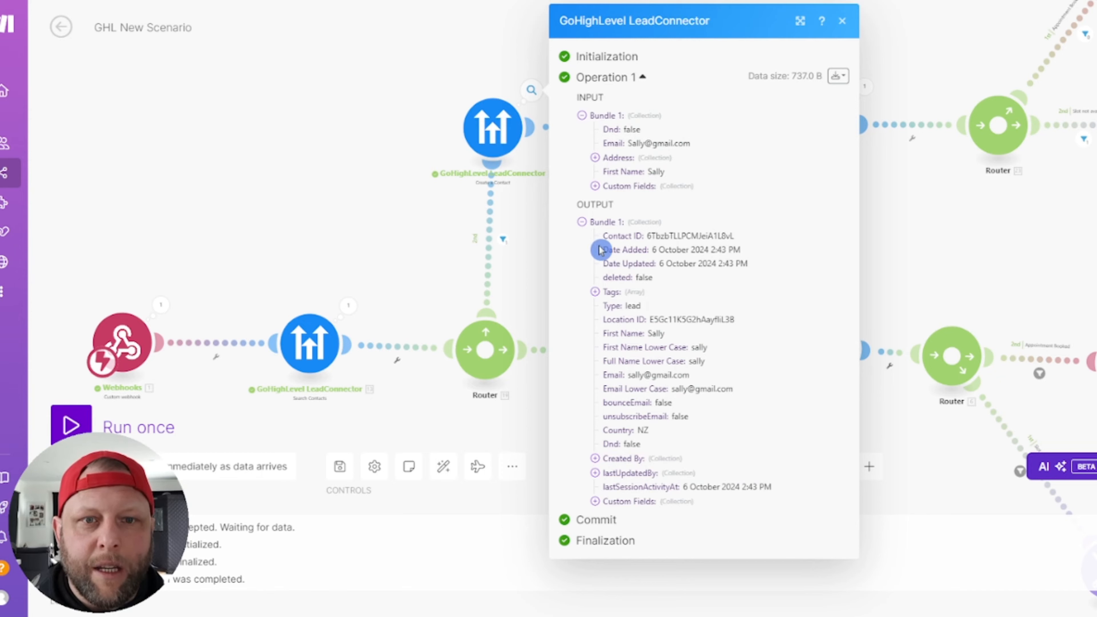
click(582, 222)
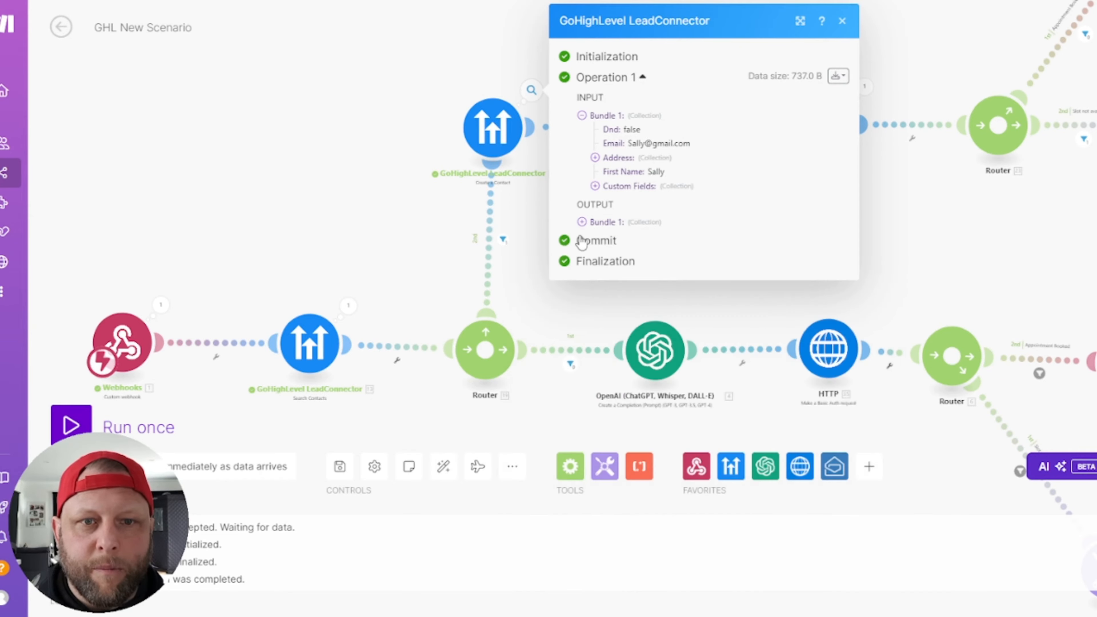
click(582, 222)
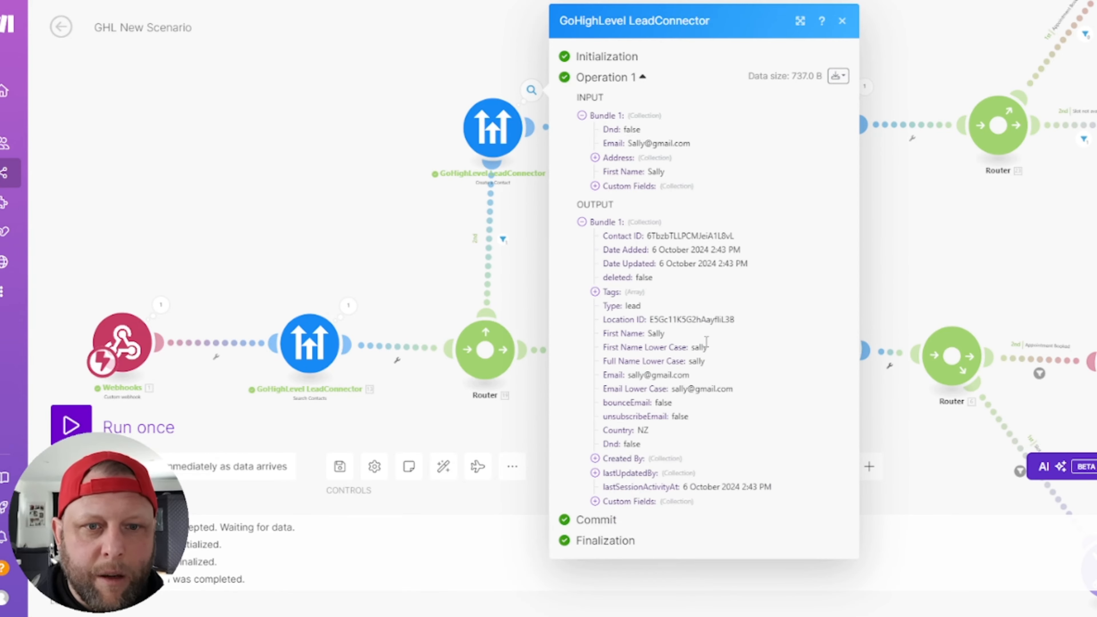
click(730, 286)
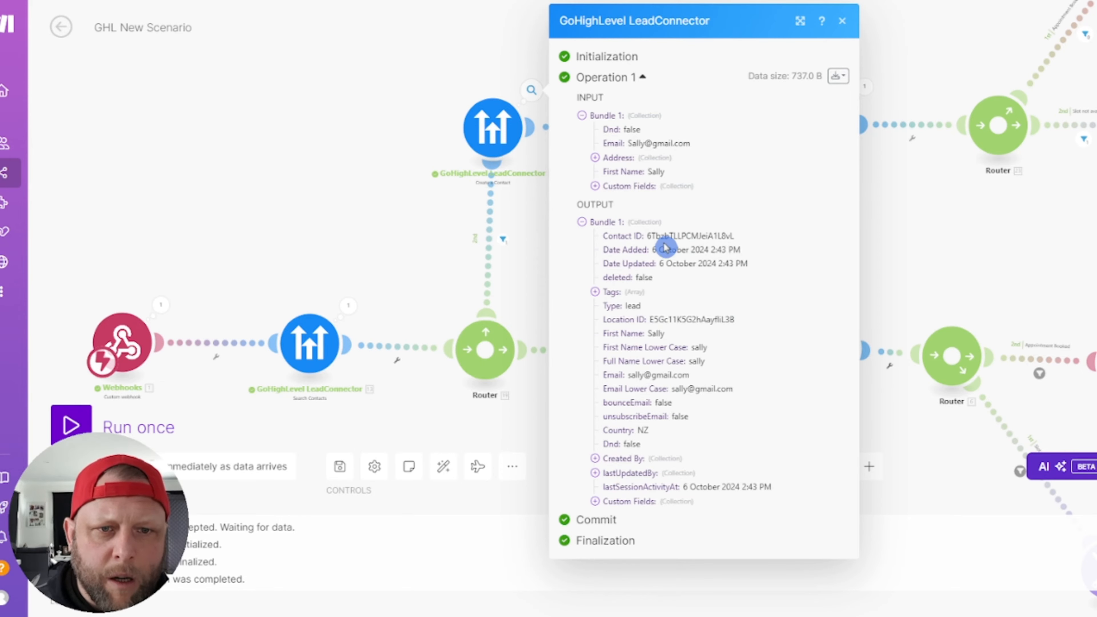
drag(754, 237, 648, 240)
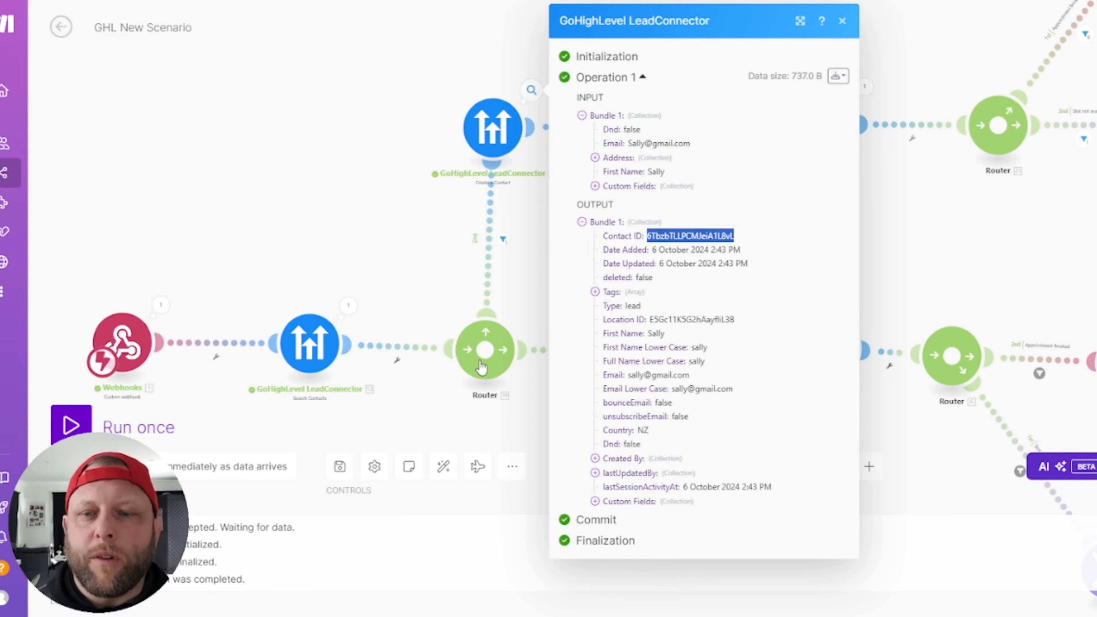
click(257, 223)
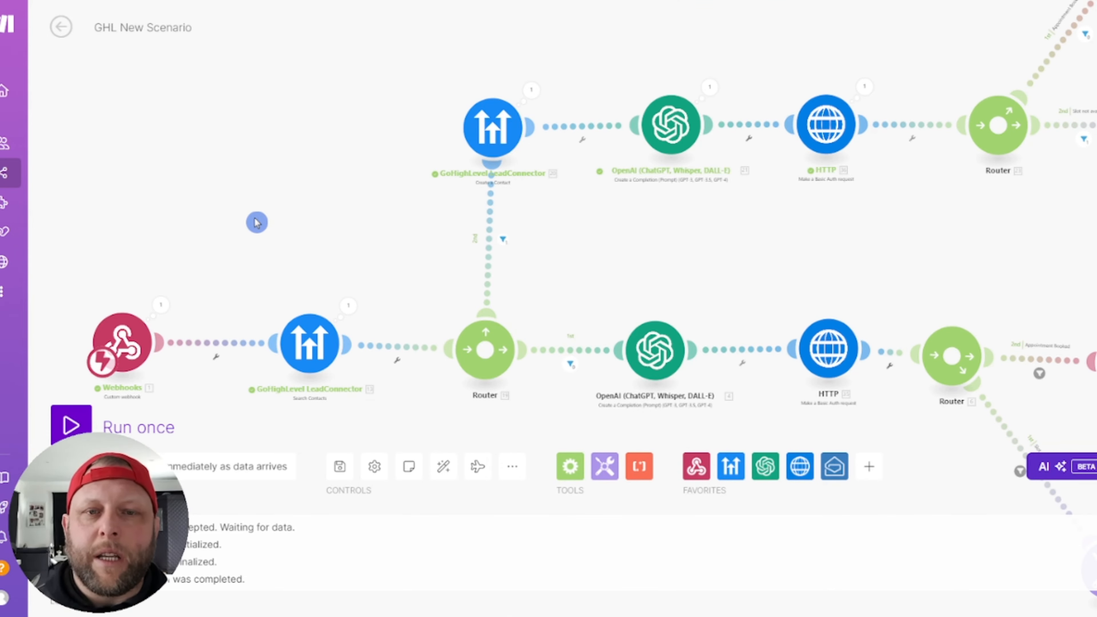
drag(703, 304, 565, 330)
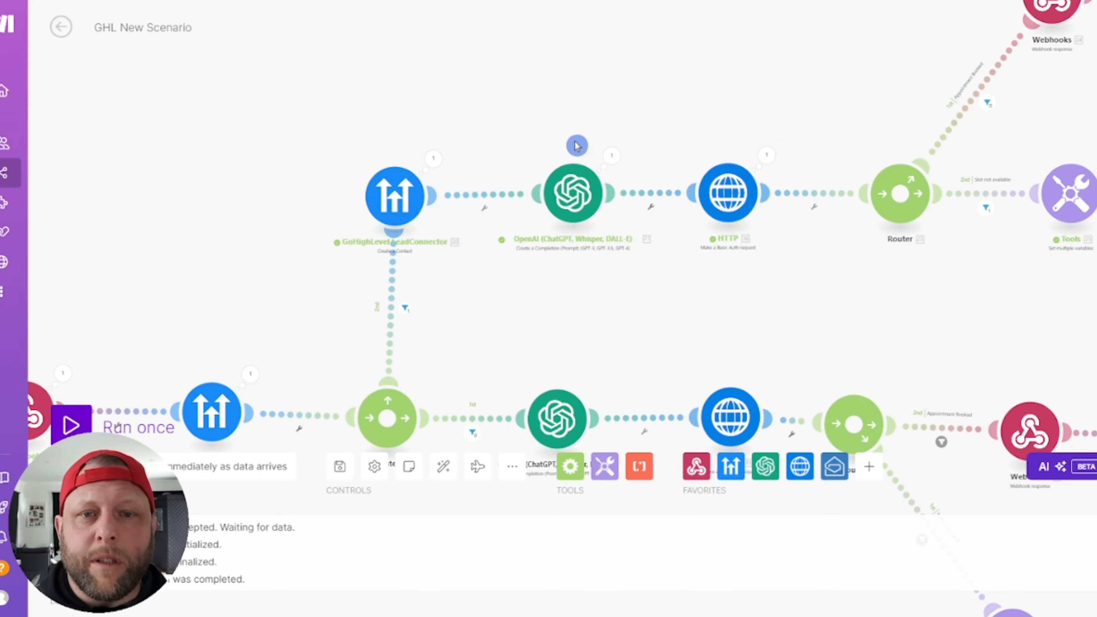
drag(505, 157, 419, 130)
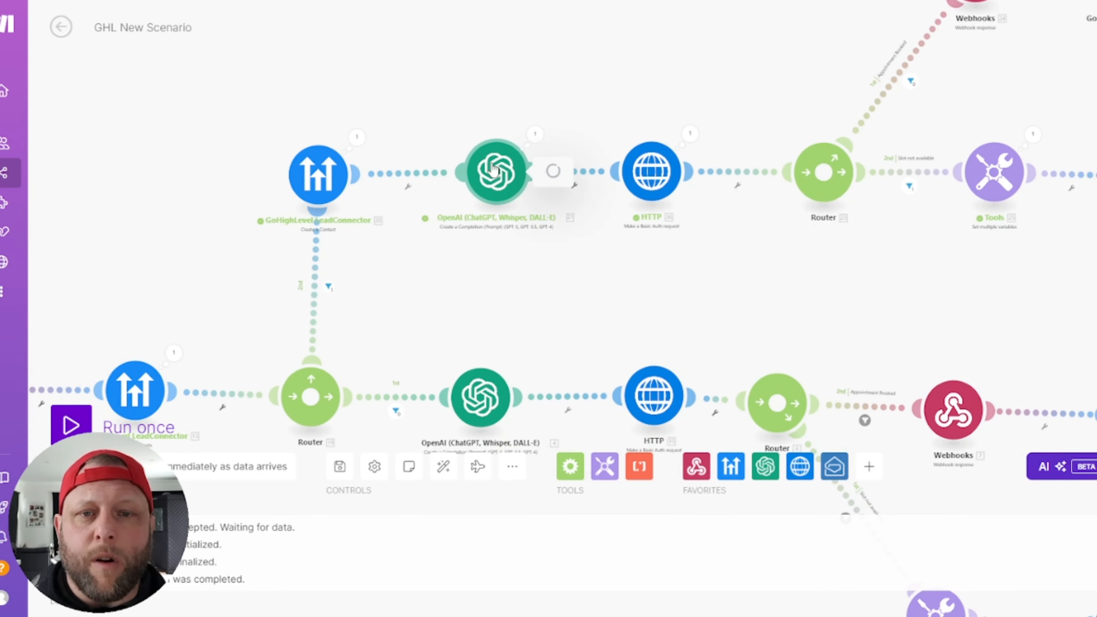
click(505, 176)
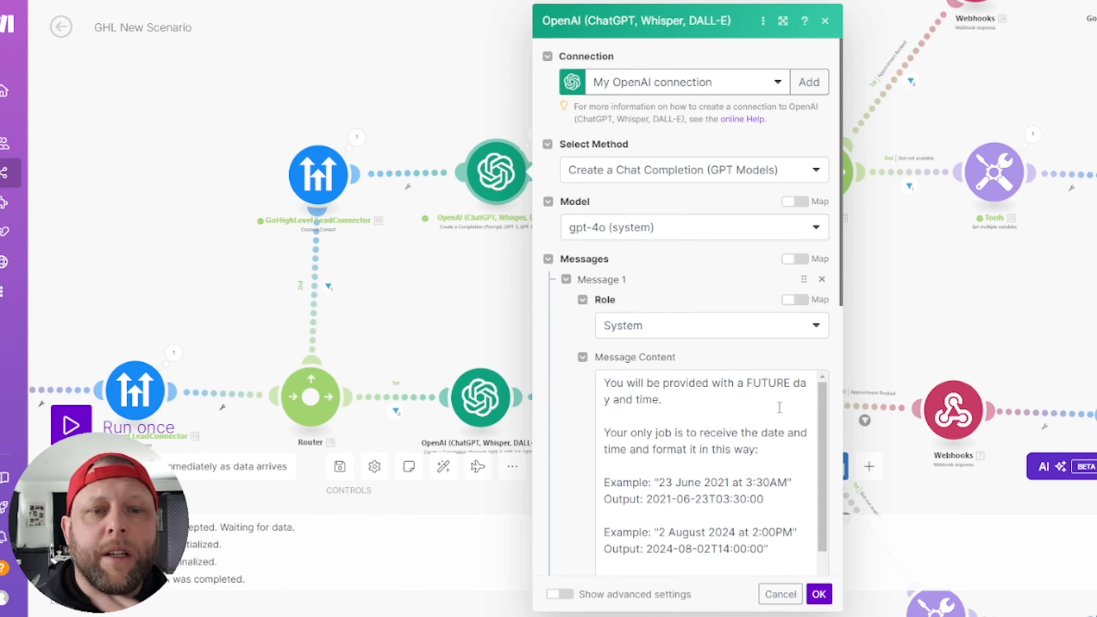
scroll(780, 408, down, 5)
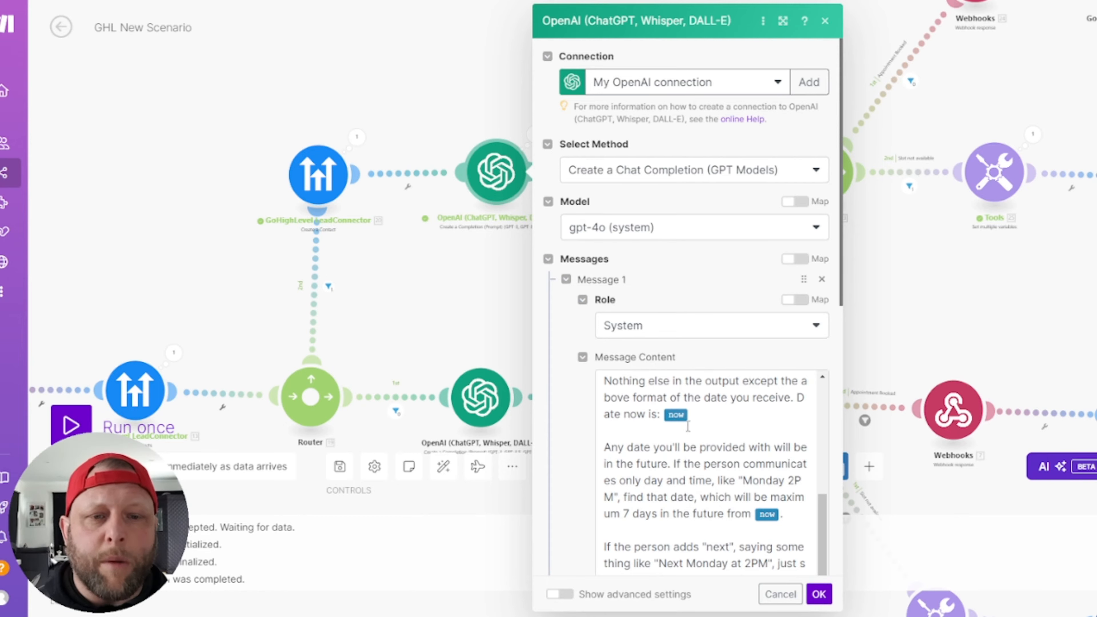
mouse_move(676, 418)
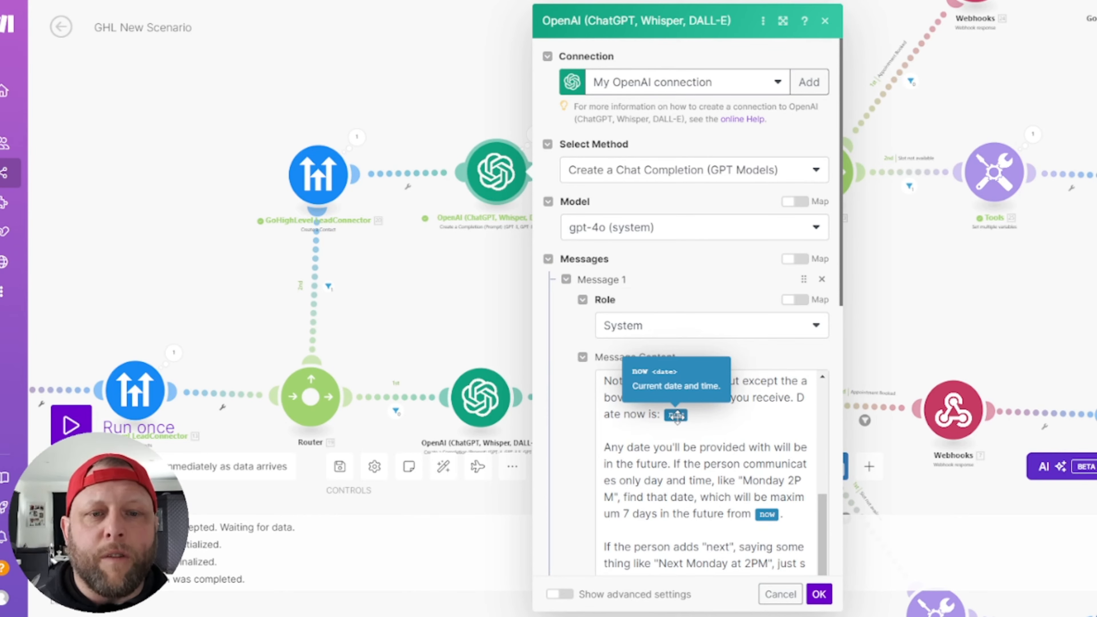
click(738, 438)
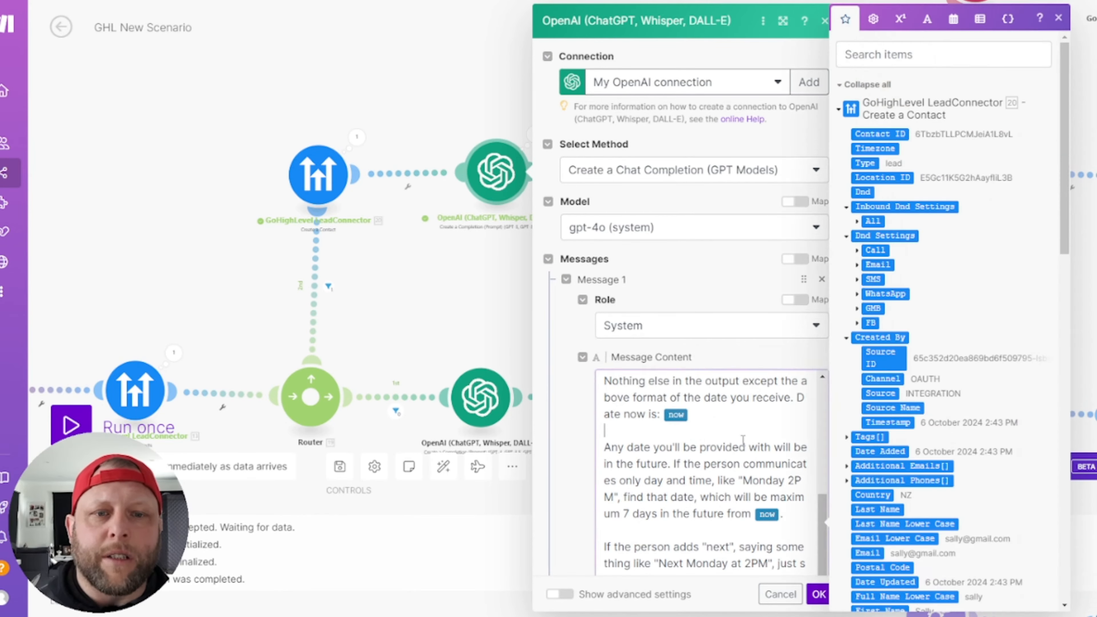
scroll(756, 437, down, 6)
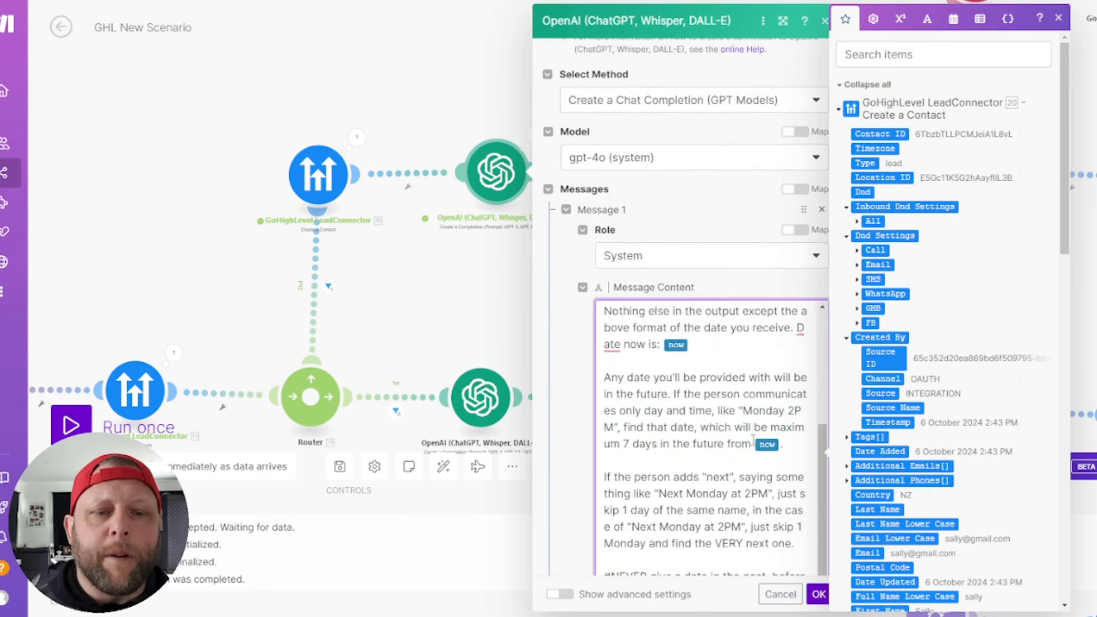
scroll(751, 409, up, 3)
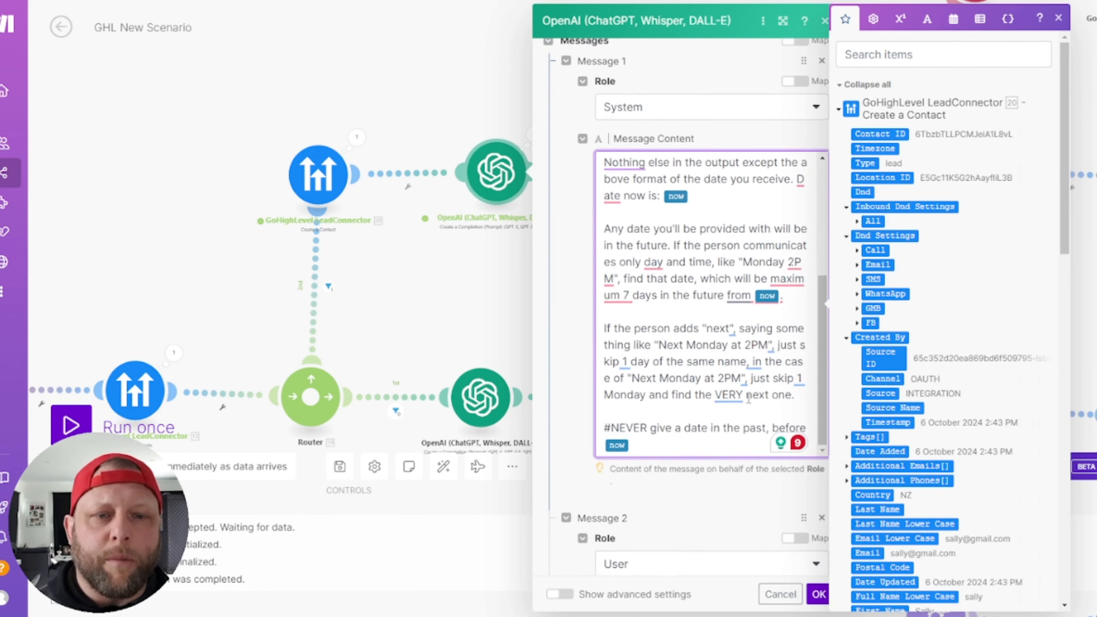
scroll(751, 409, down, 7)
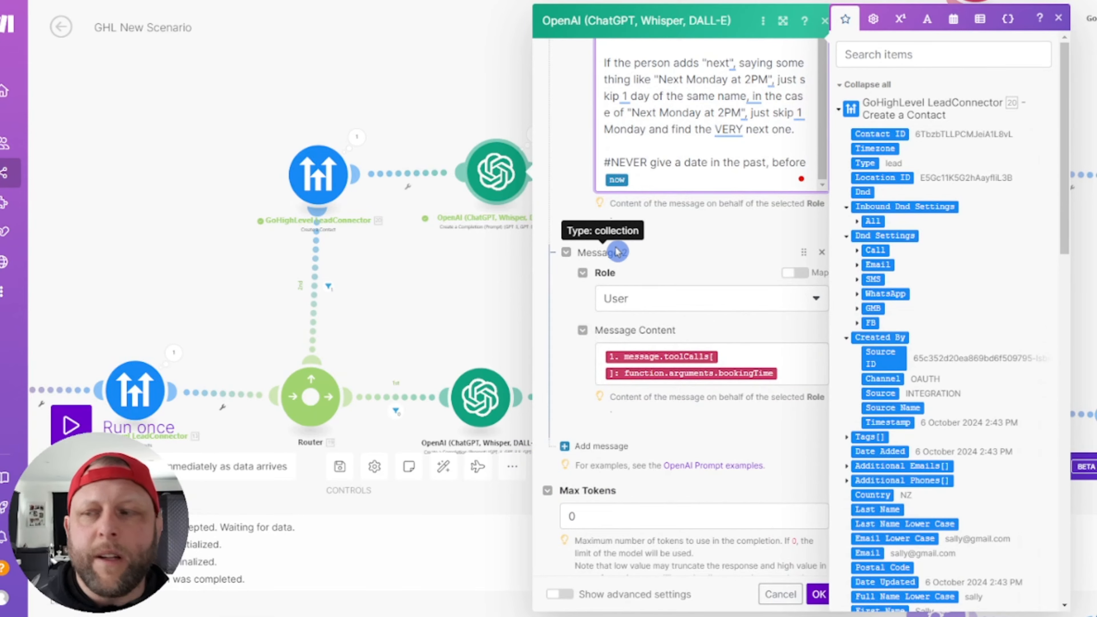
click(777, 373)
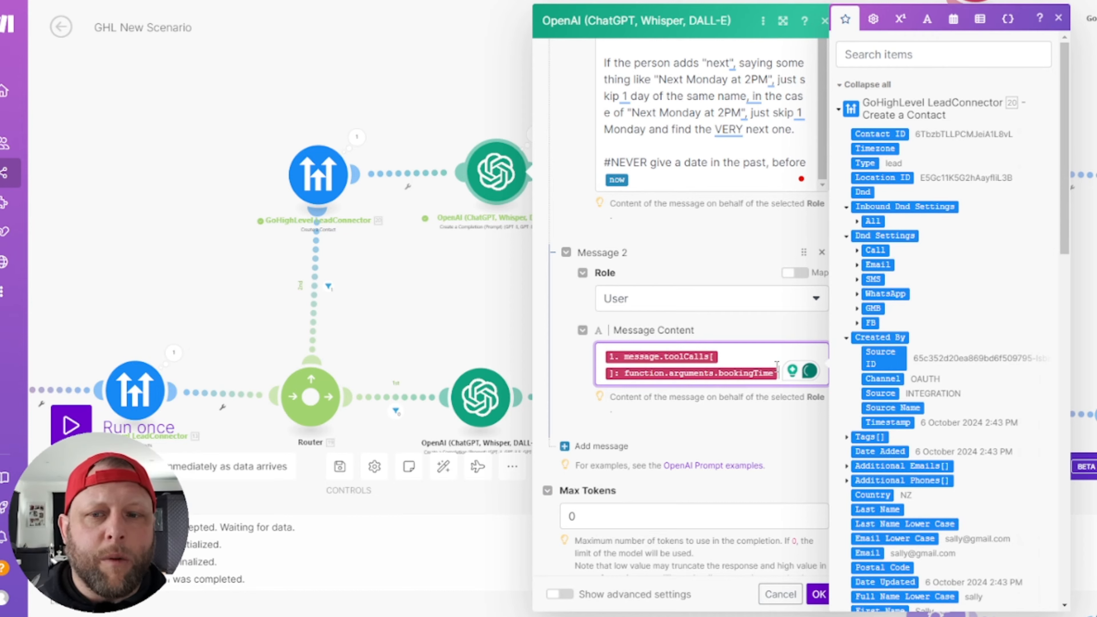
click(222, 281)
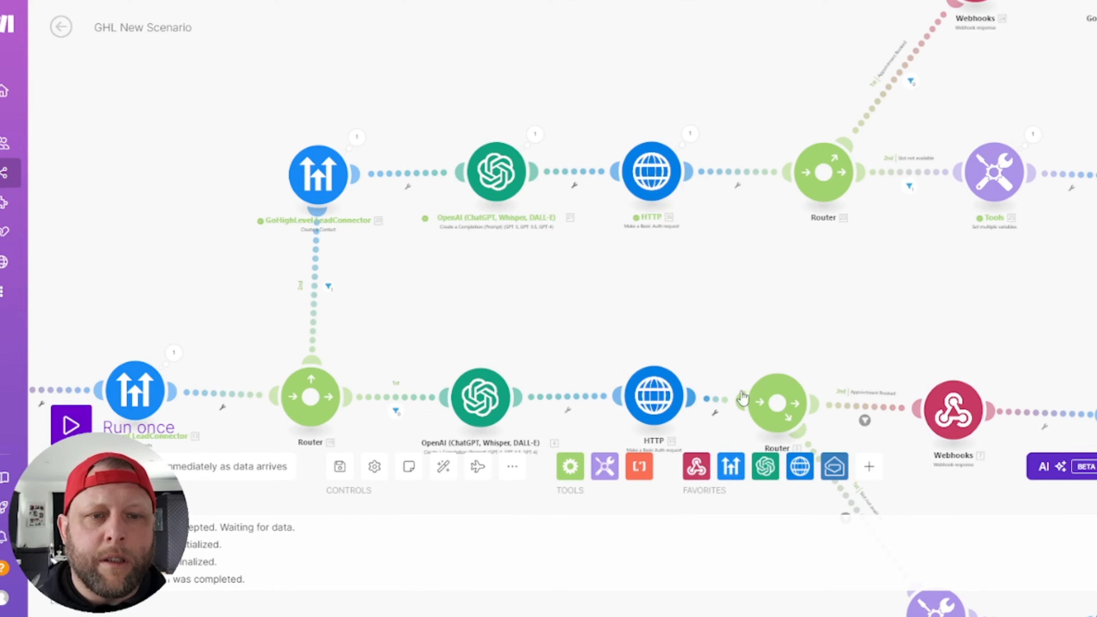
click(511, 183)
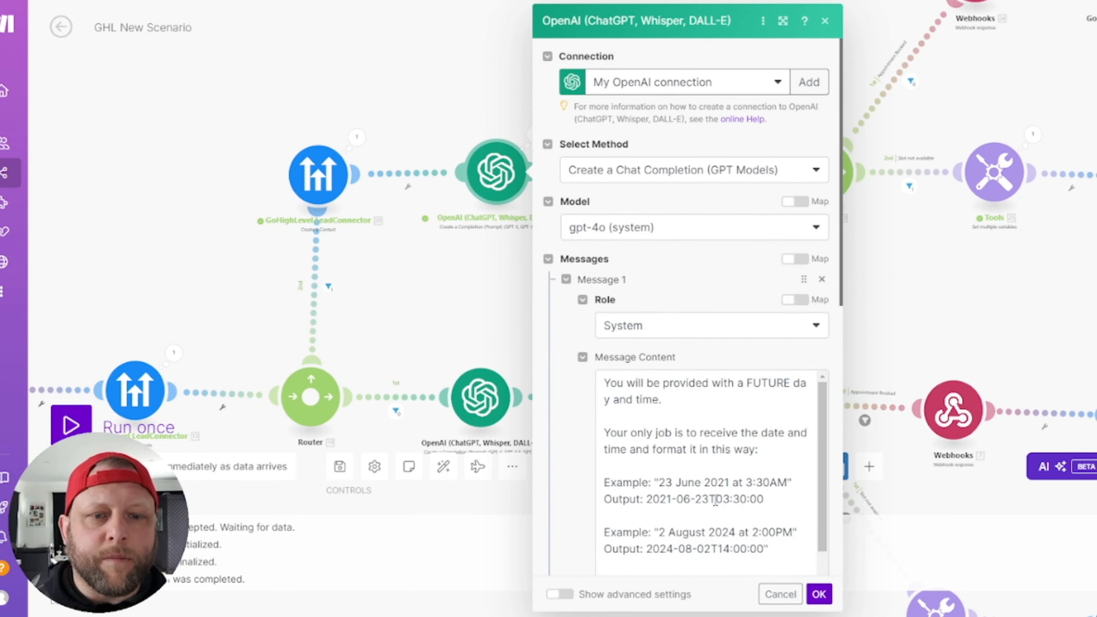
scroll(716, 501, down, 10)
click(797, 317)
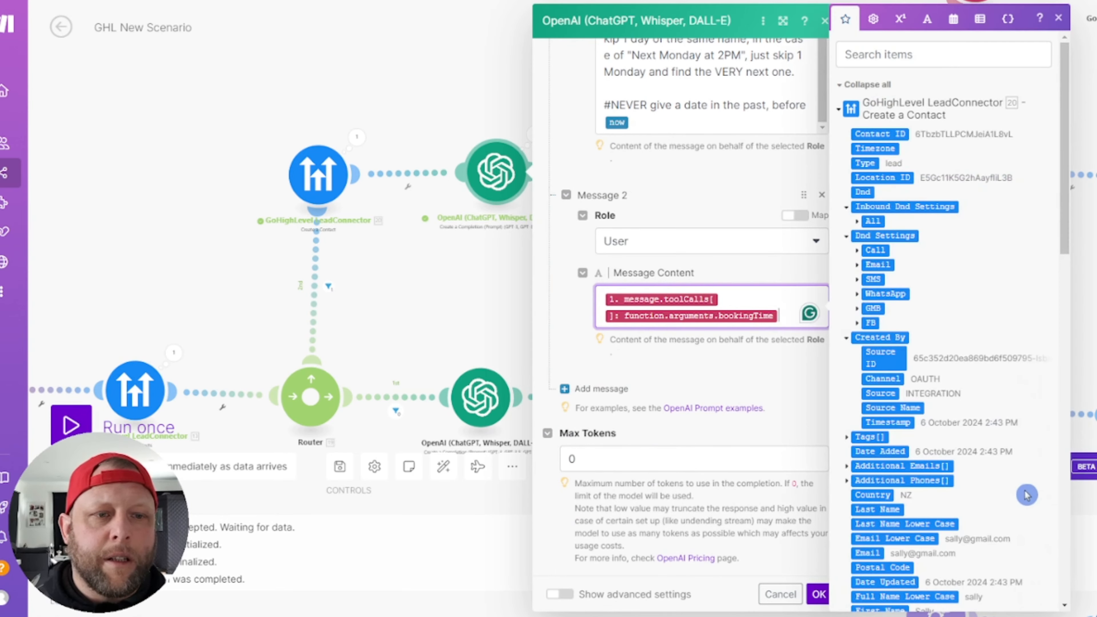
scroll(984, 476, down, 10)
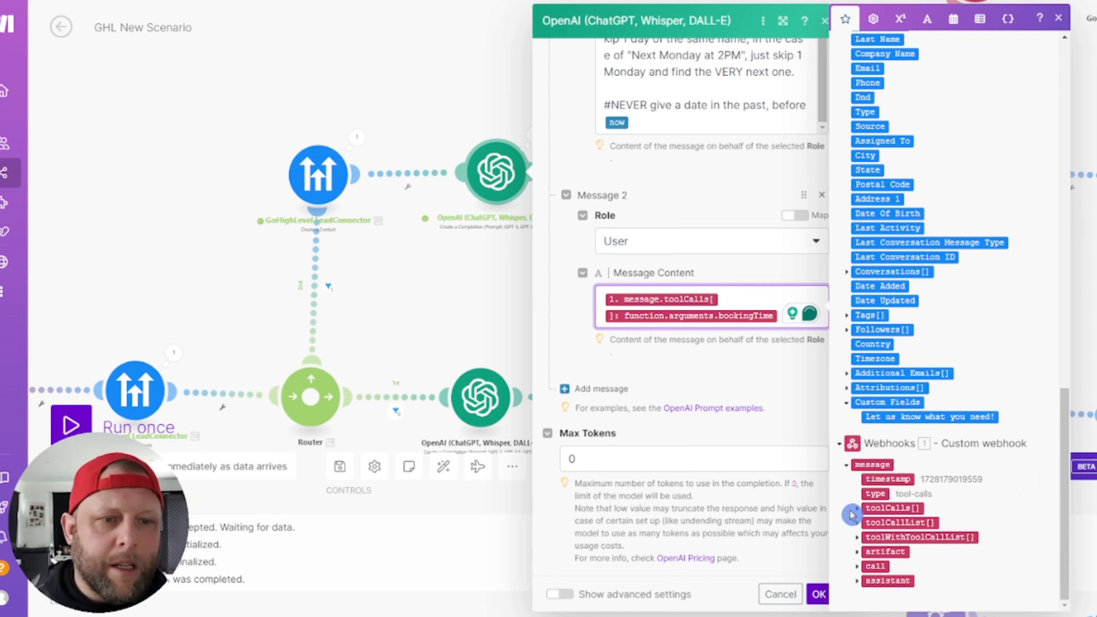
click(857, 508)
scroll(960, 502, down, 1)
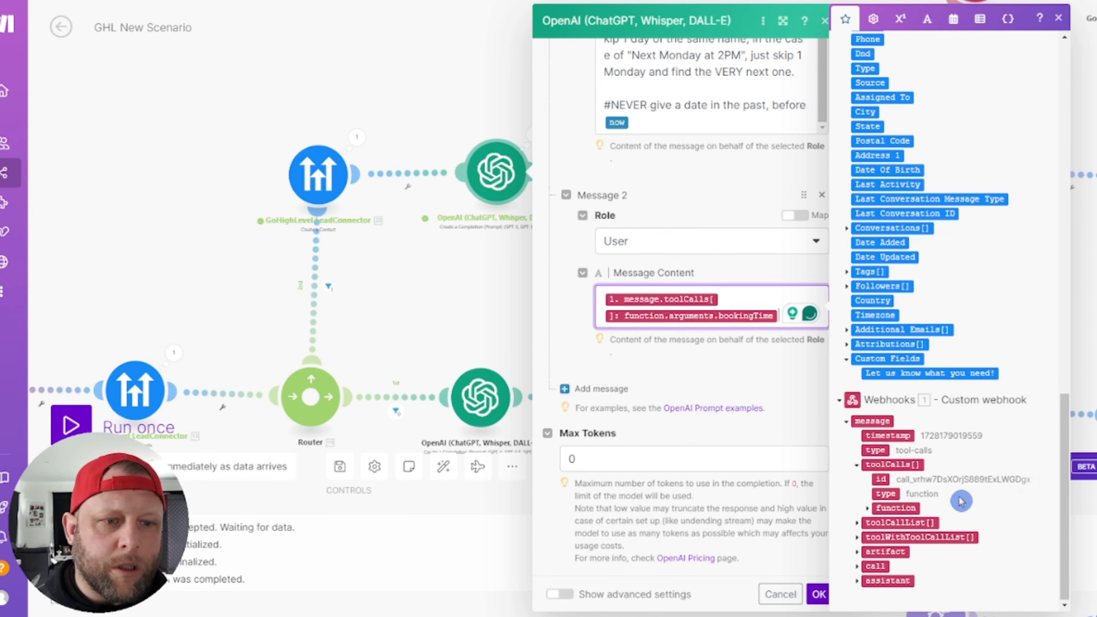
click(869, 508)
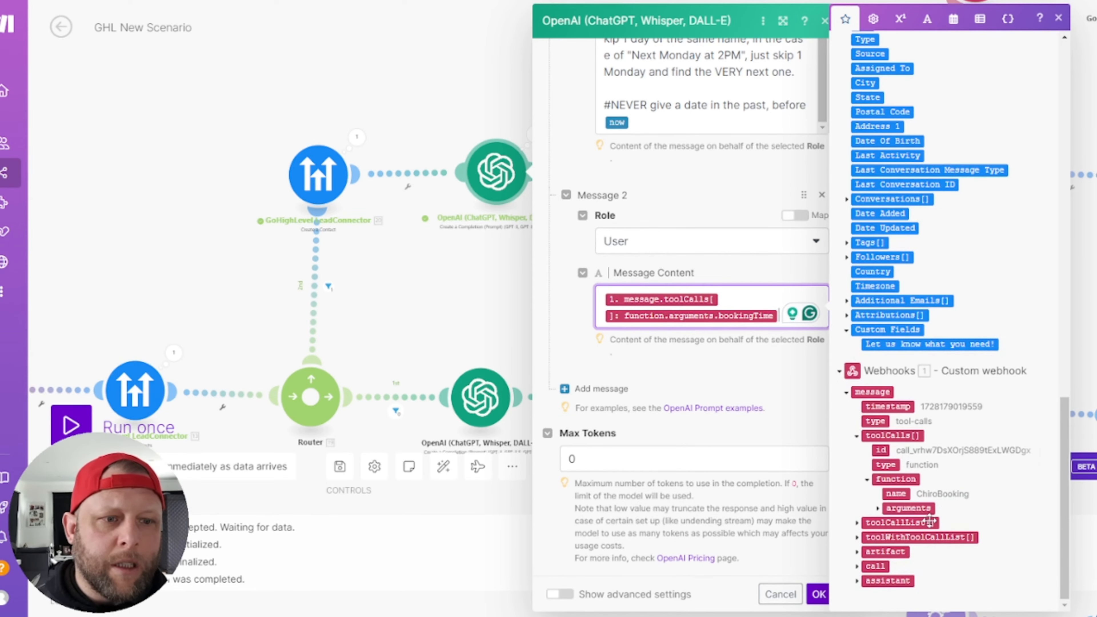
click(877, 508)
scroll(1008, 556, down, 1)
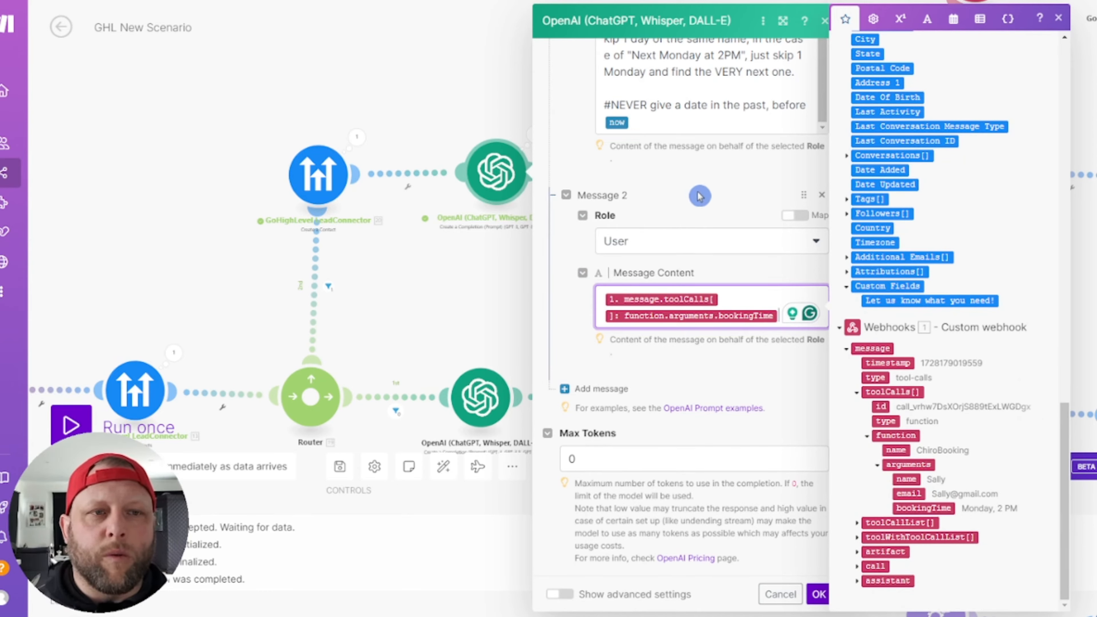
click(1059, 19)
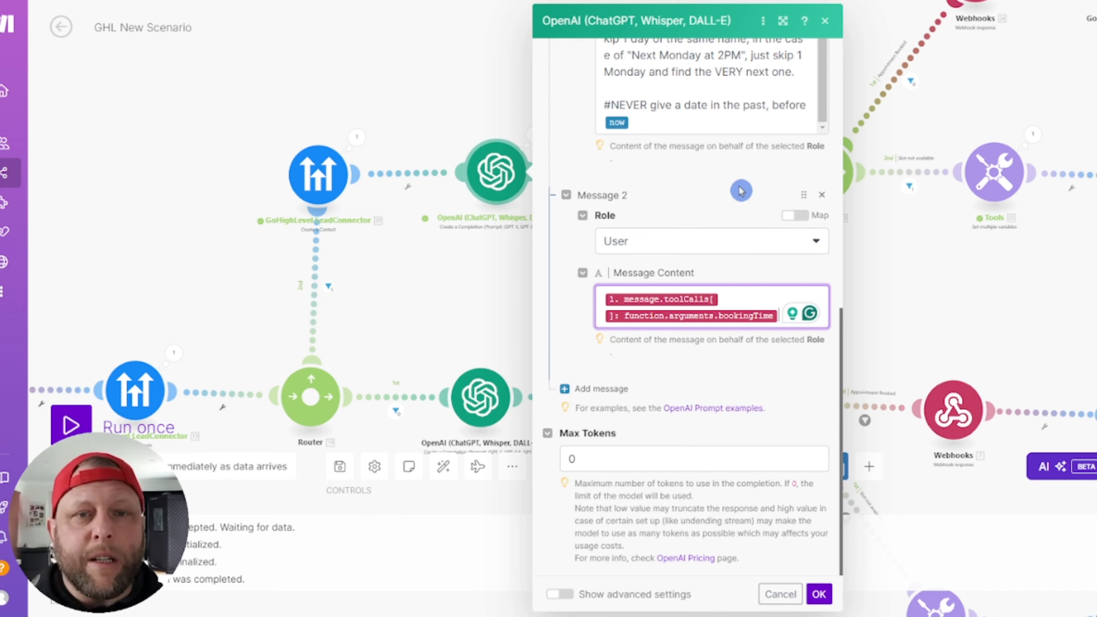
click(825, 22)
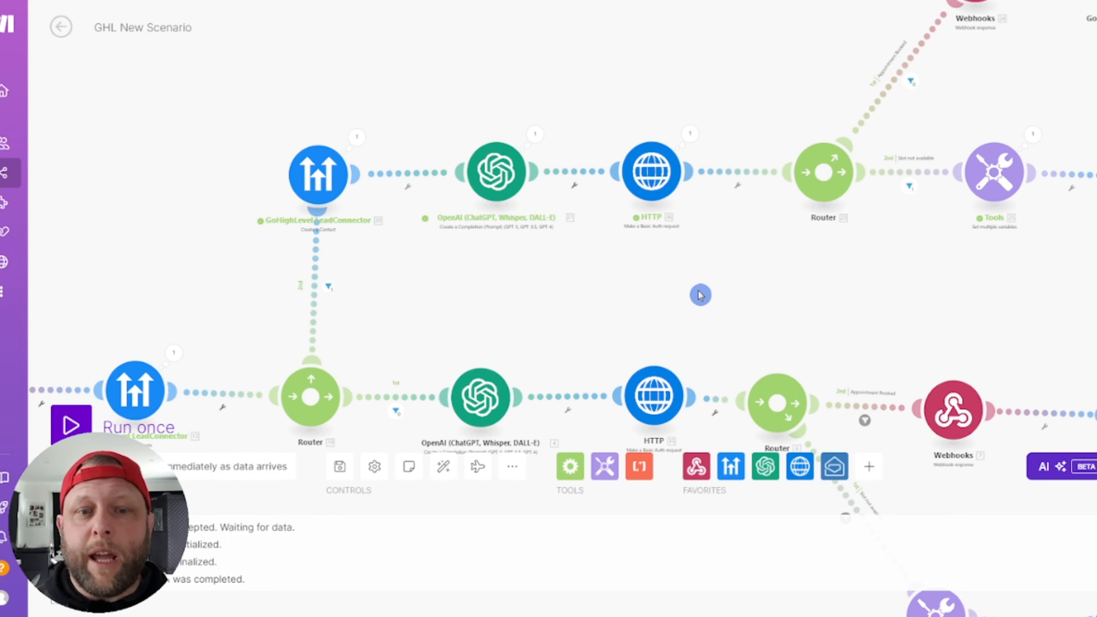
scroll(672, 310, down, 1)
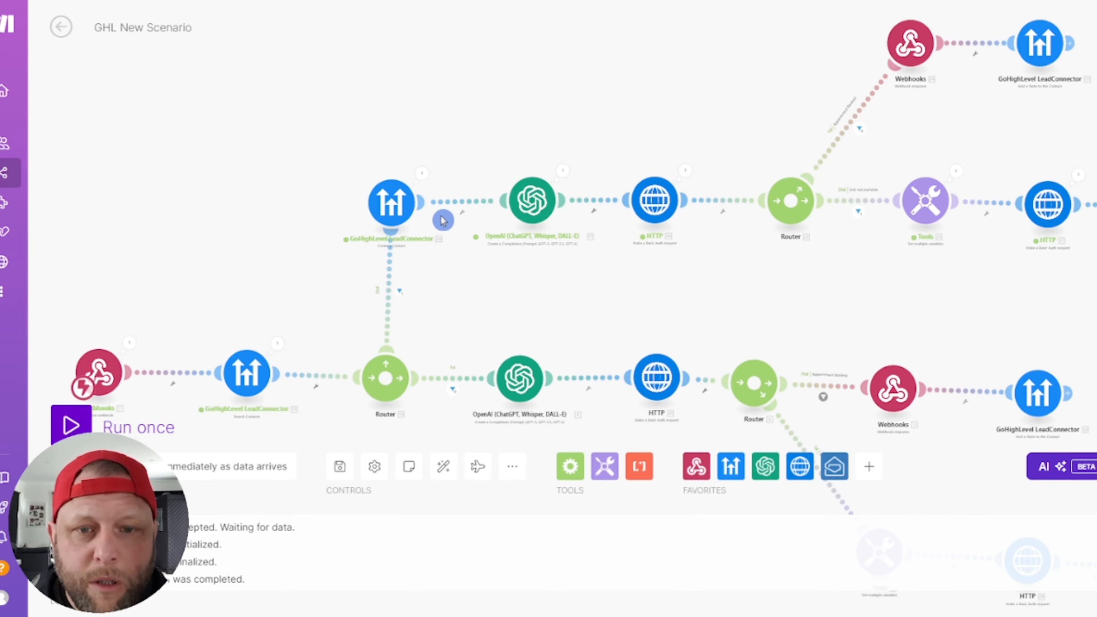
Step: Open the appointment-booking HTTP module's settings and dismiss the Add keychain form
scroll(586, 118, down, 2)
drag(587, 118, 520, 74)
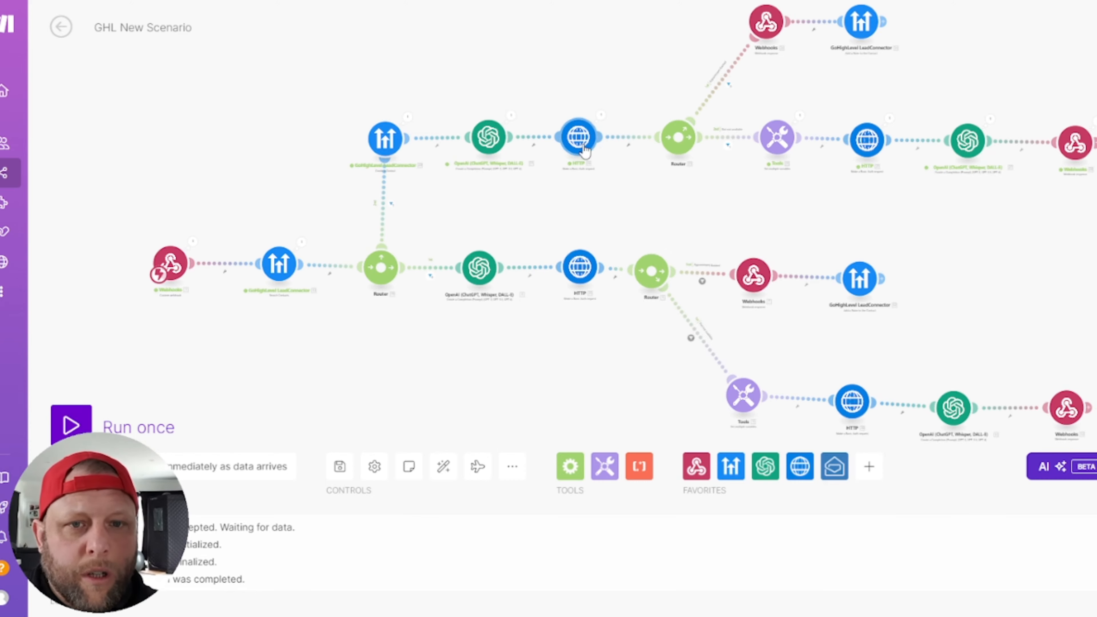
scroll(582, 198, up, 5)
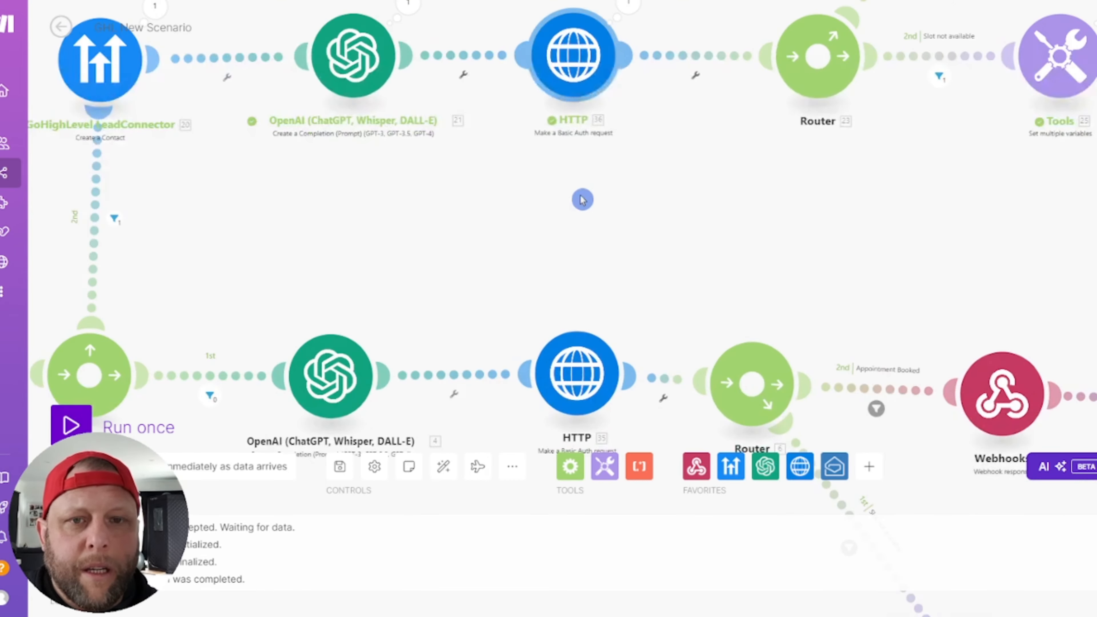
scroll(582, 200, up, 1)
drag(623, 219, 609, 347)
scroll(678, 76, down, 3)
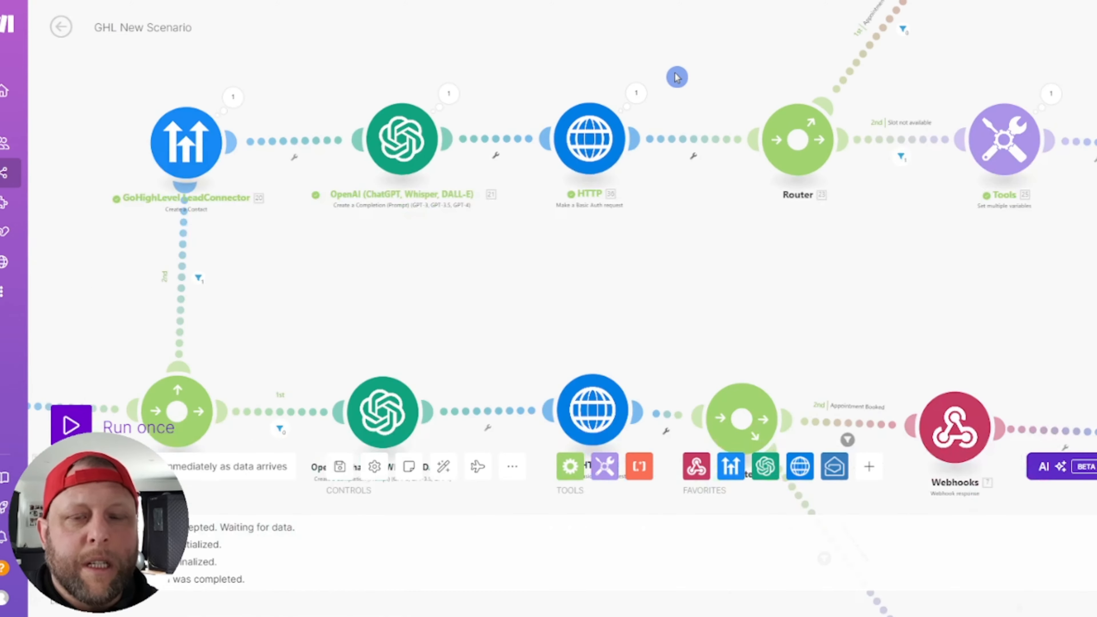
click(617, 130)
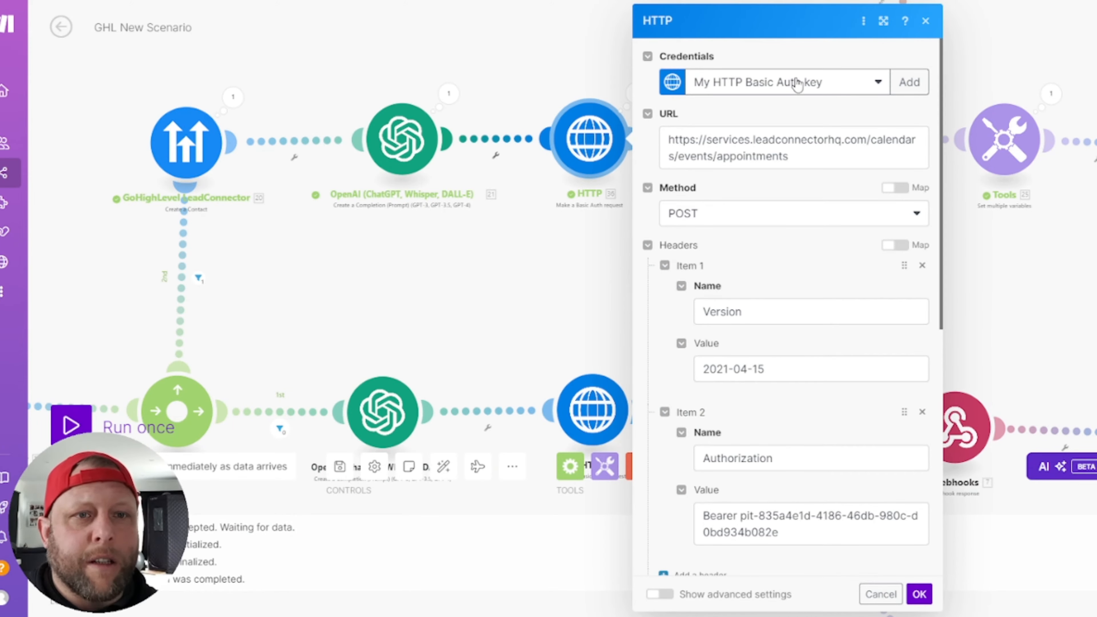
click(903, 83)
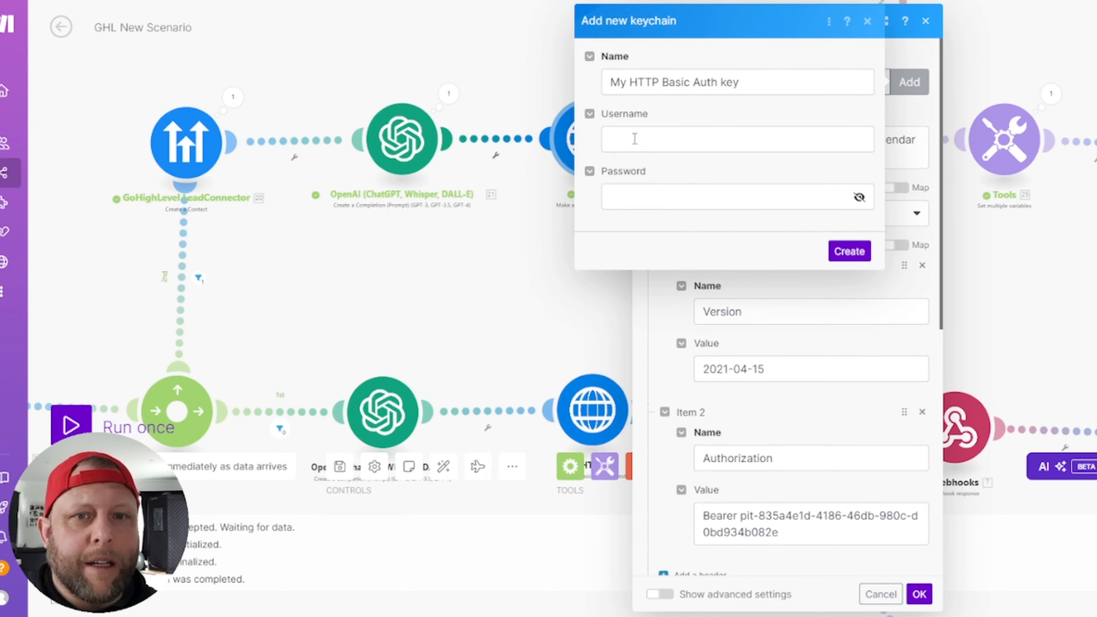
click(867, 22)
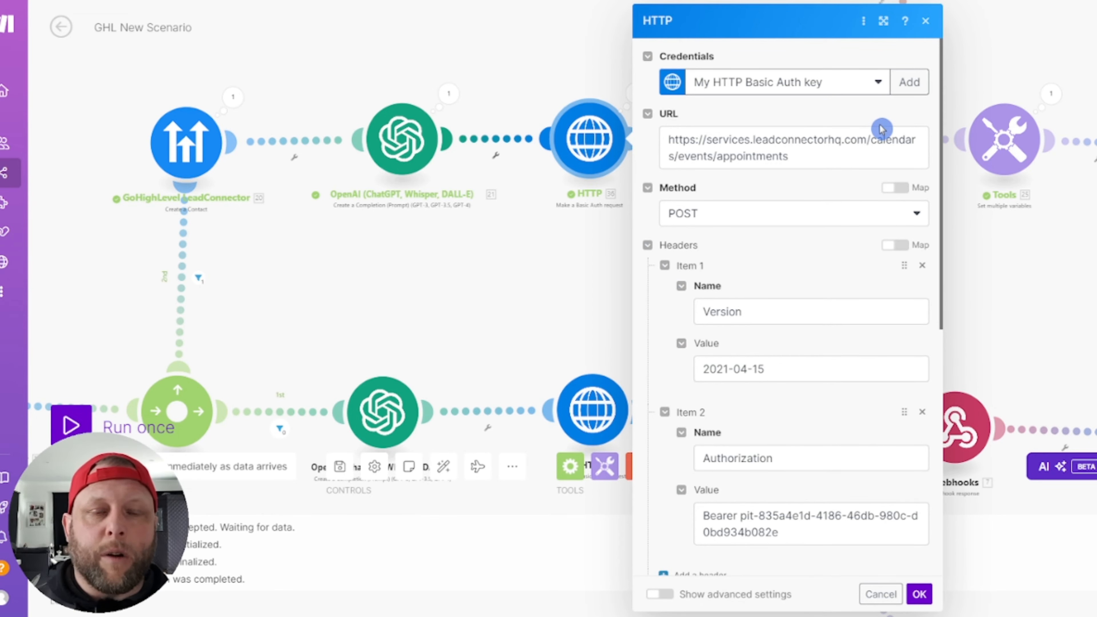
Step: Review the HTTP request's appointments endpoint URL
triple_click(840, 152)
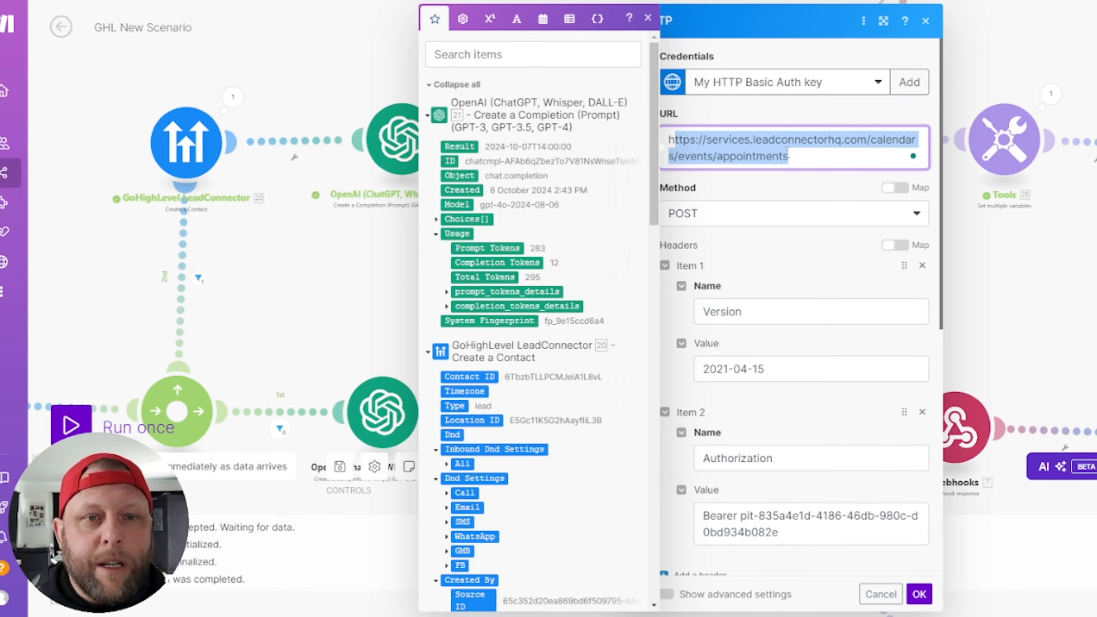
click(806, 153)
click(813, 178)
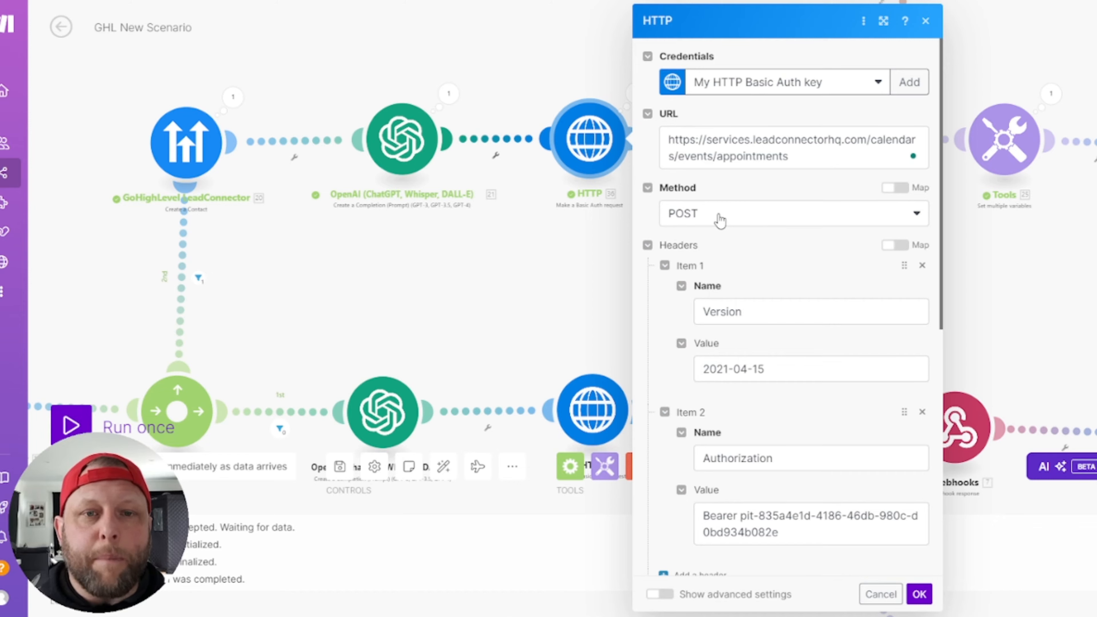
click(794, 282)
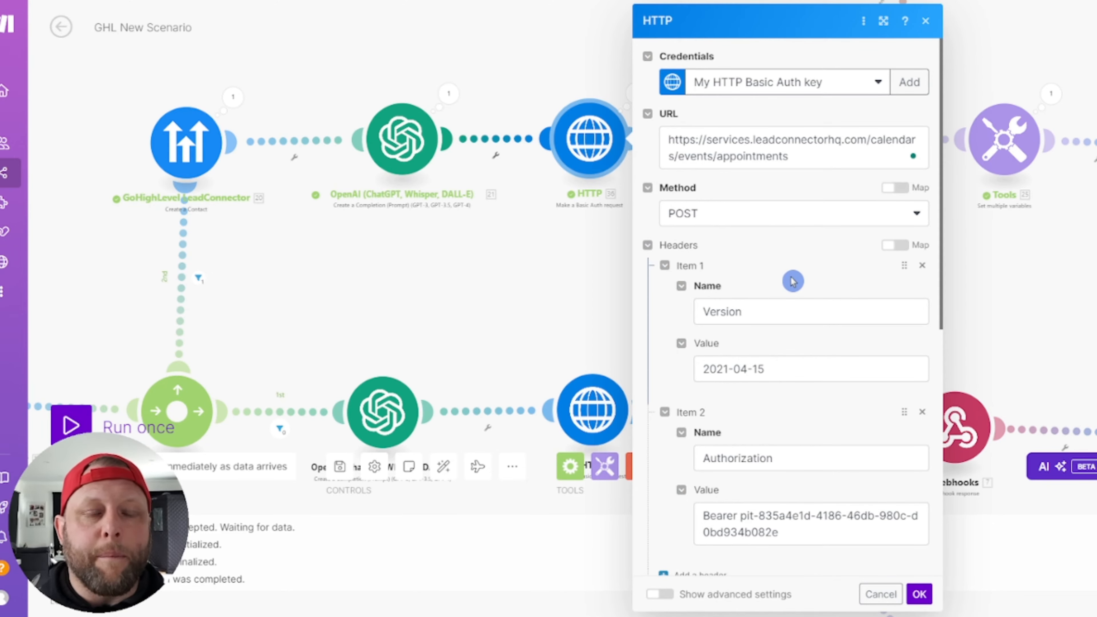
scroll(794, 281, down, 5)
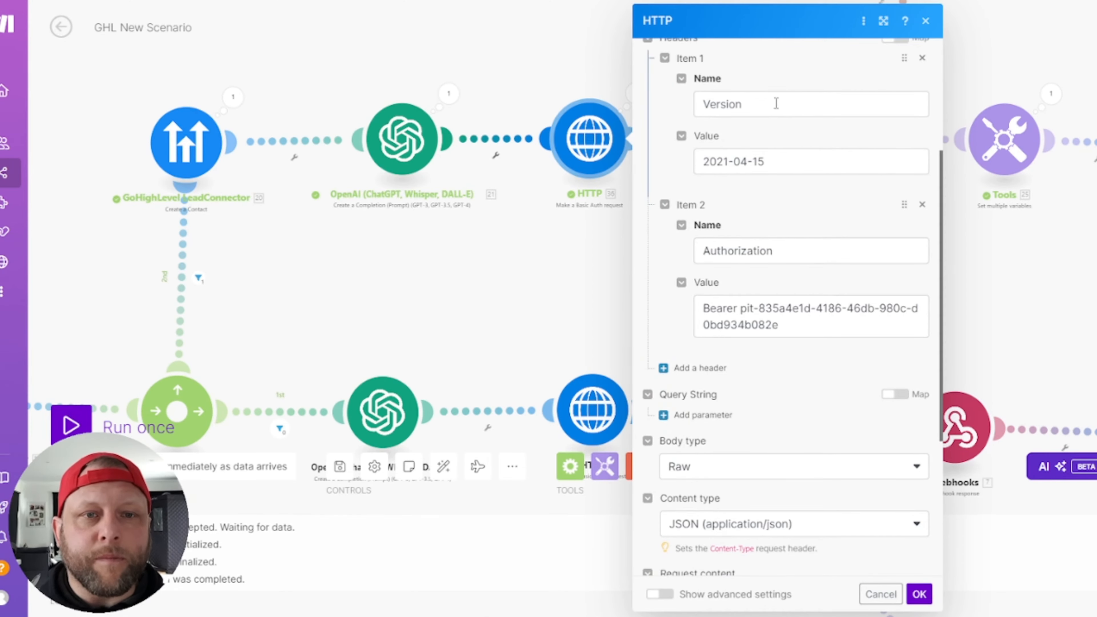
Step: Review the Version header (2021-04-15) and the Authorization header
click(776, 104)
click(856, 161)
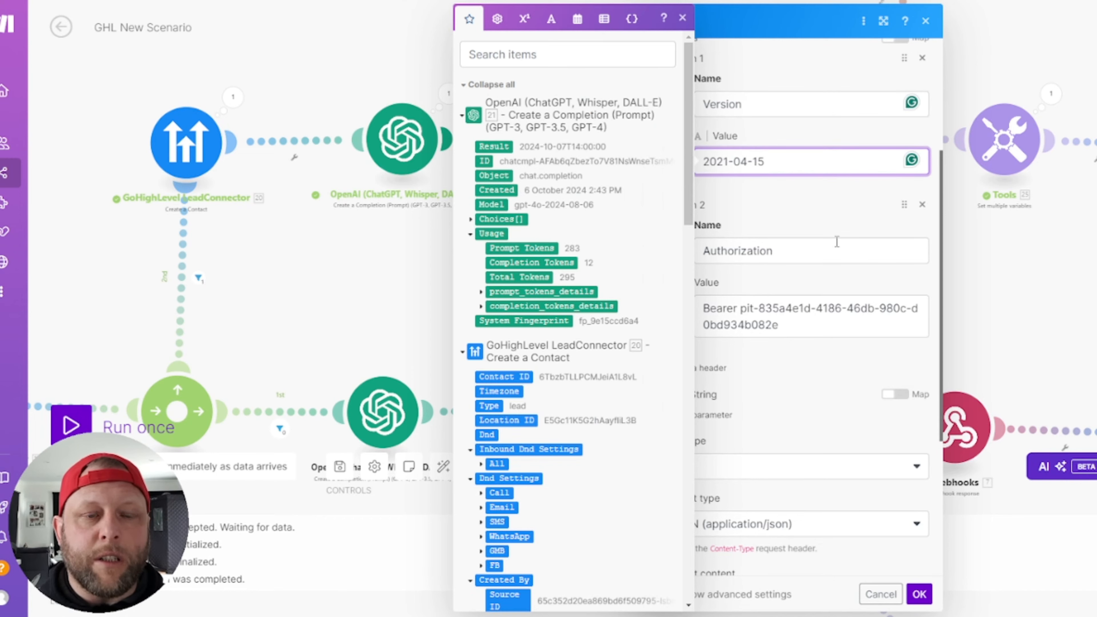
click(829, 219)
click(815, 251)
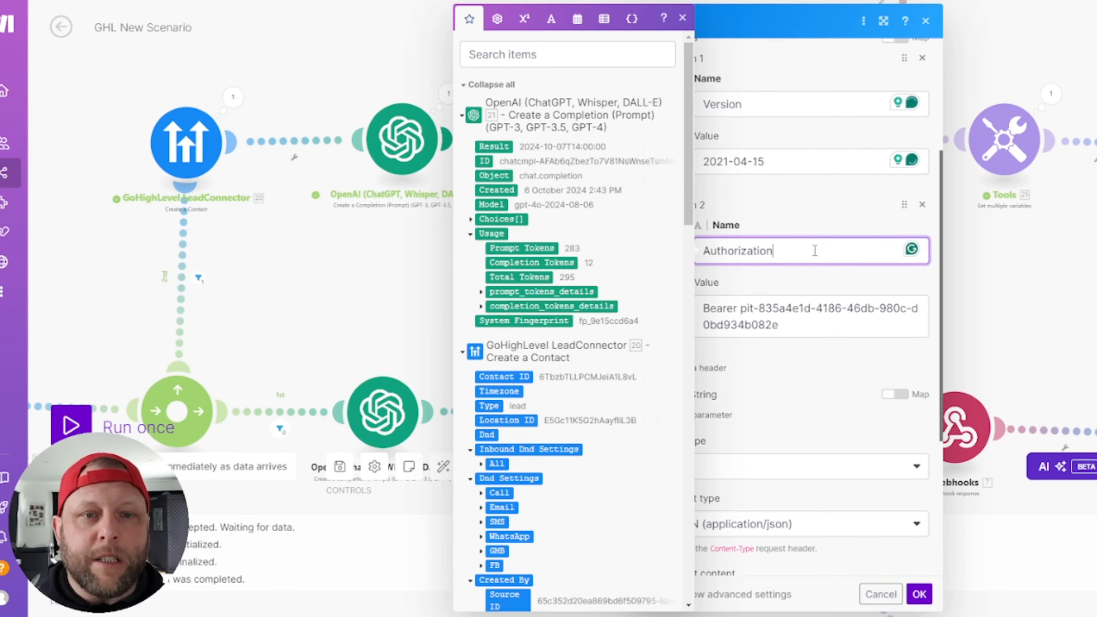
click(811, 217)
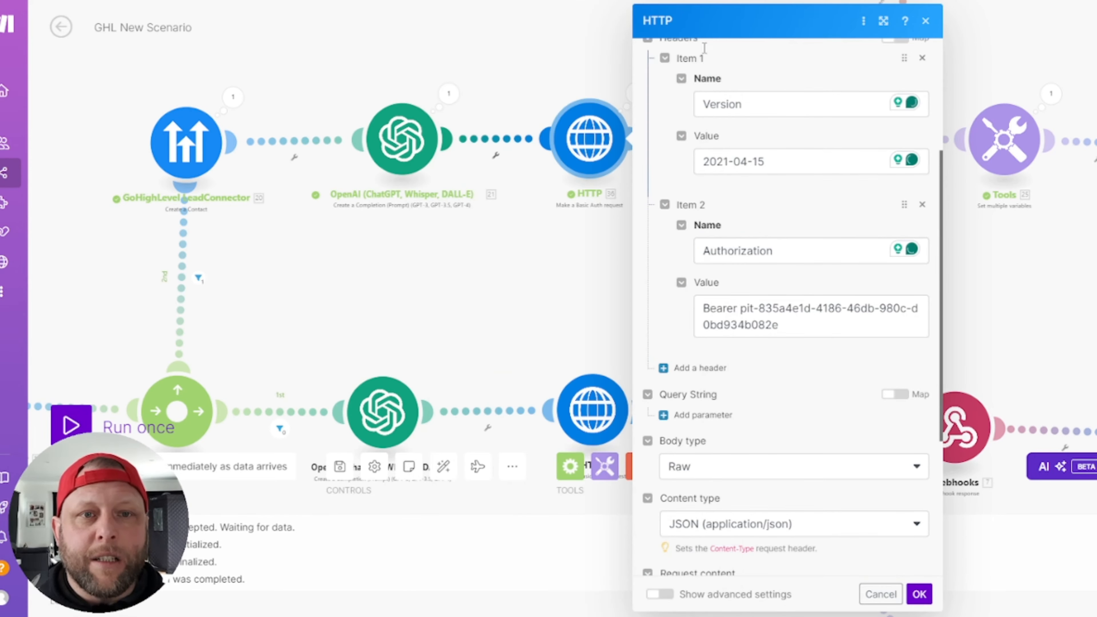
click(802, 325)
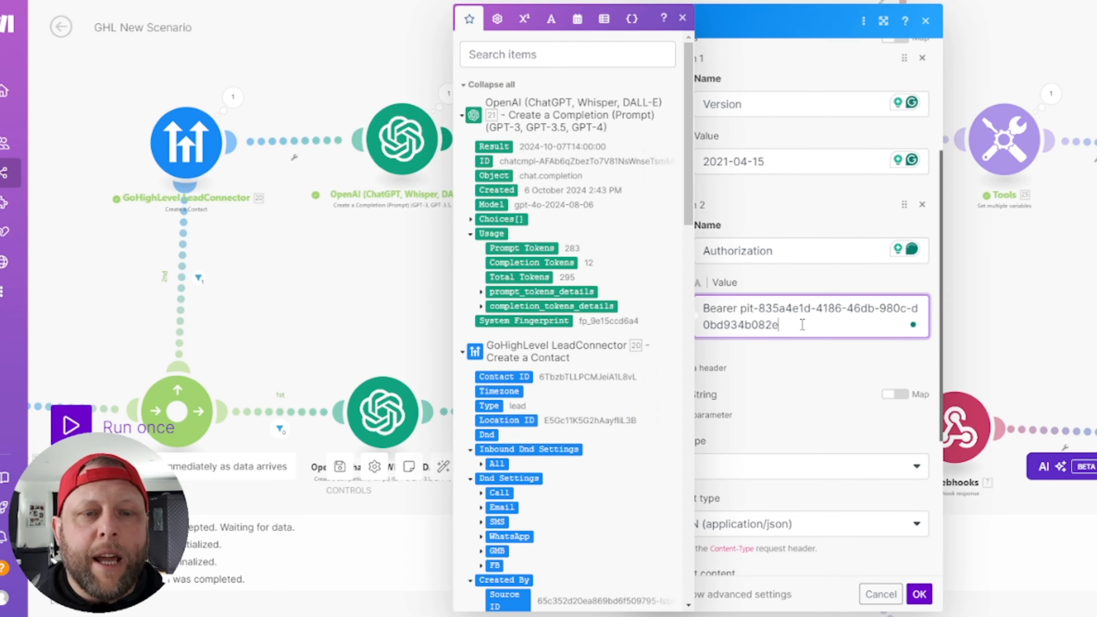
click(809, 370)
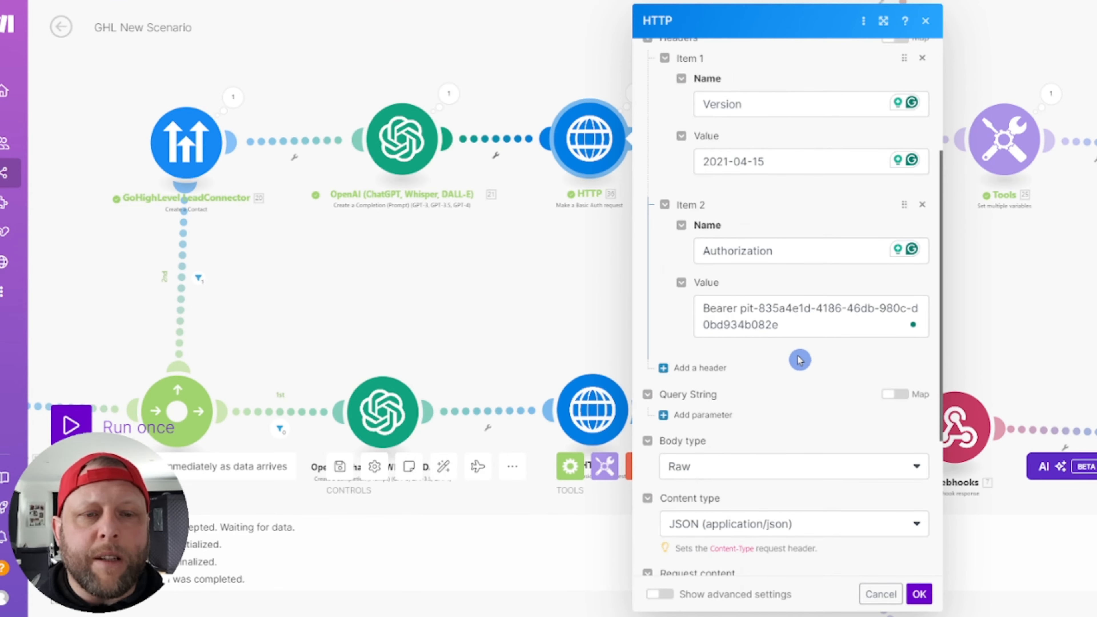
Step: Examine the Authorization value's Bearer access token, then scroll toward the request body
click(736, 308)
double_click(700, 310)
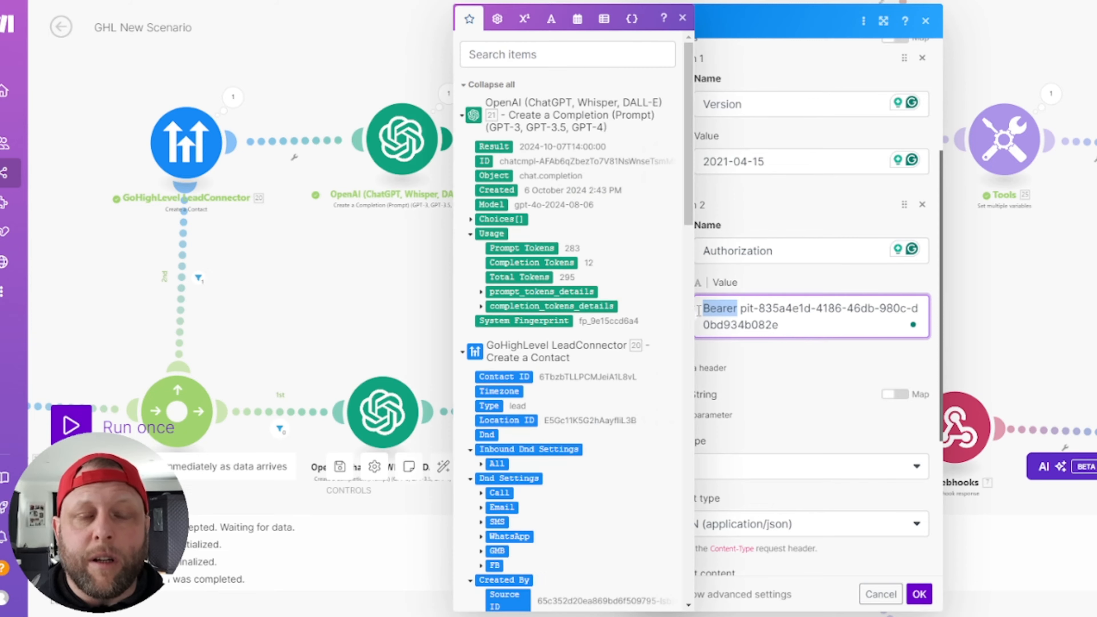
click(815, 322)
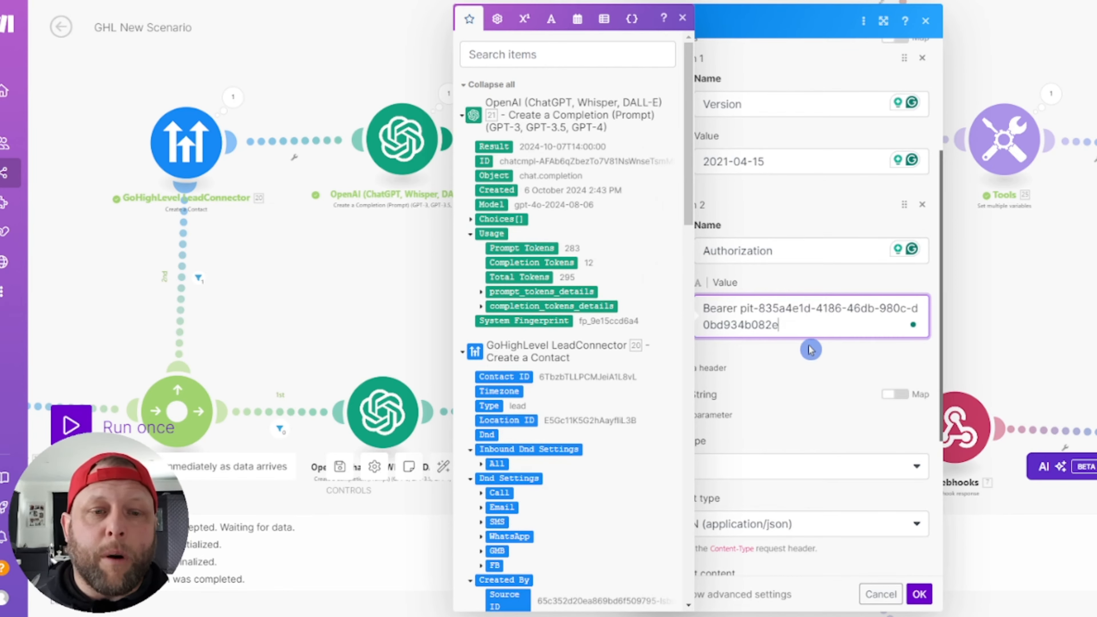
click(781, 356)
drag(740, 308, 798, 356)
click(775, 370)
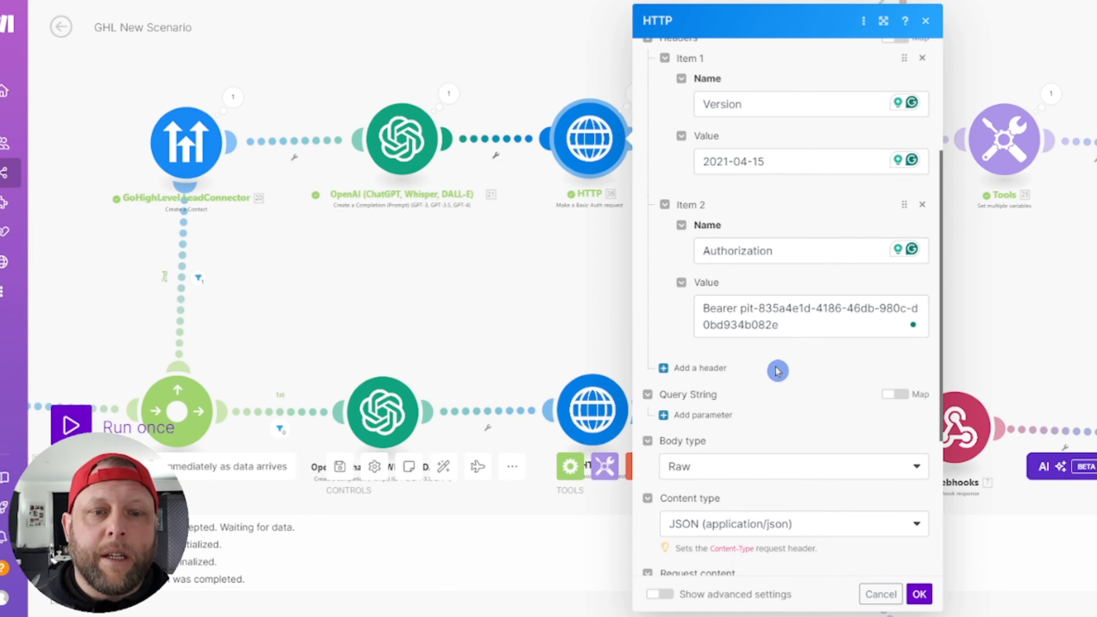
scroll(780, 368, down, 3)
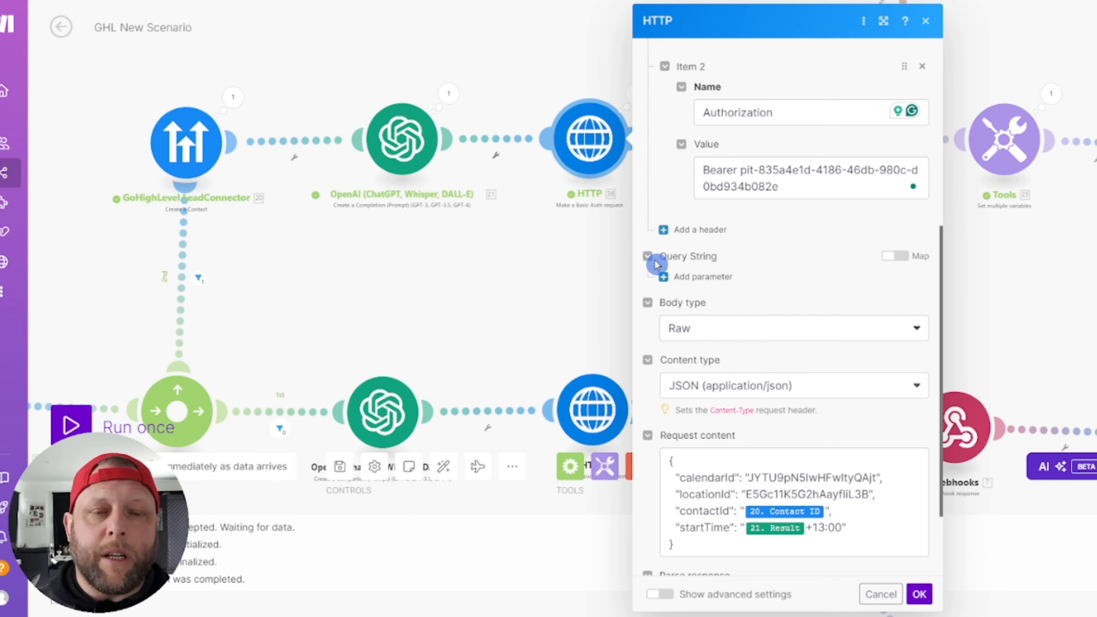
scroll(769, 259, down, 2)
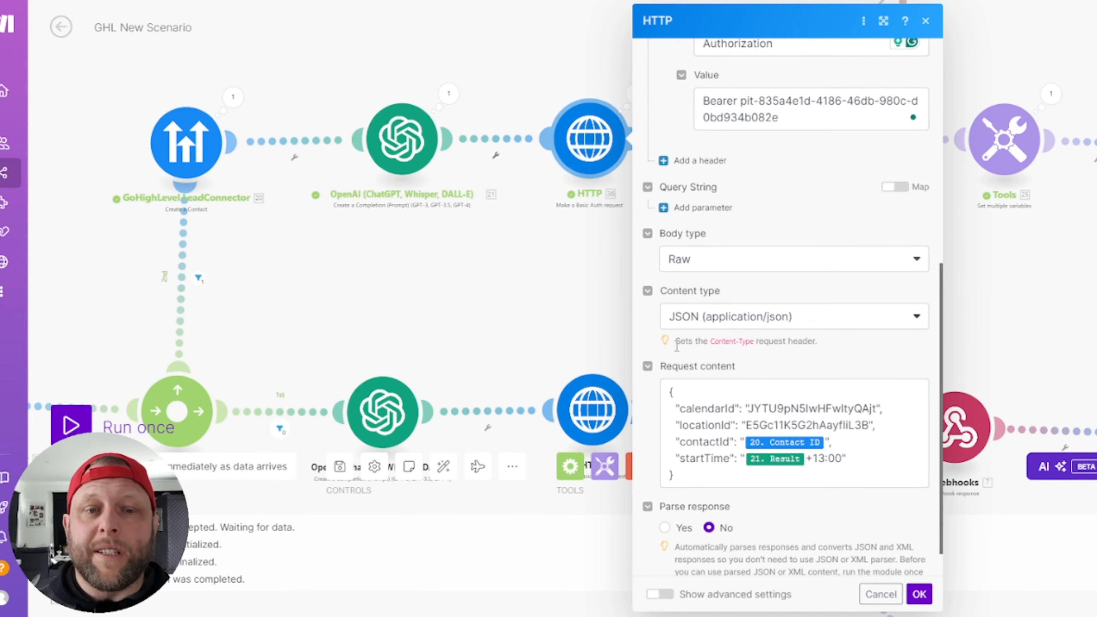
scroll(807, 300, down, 1)
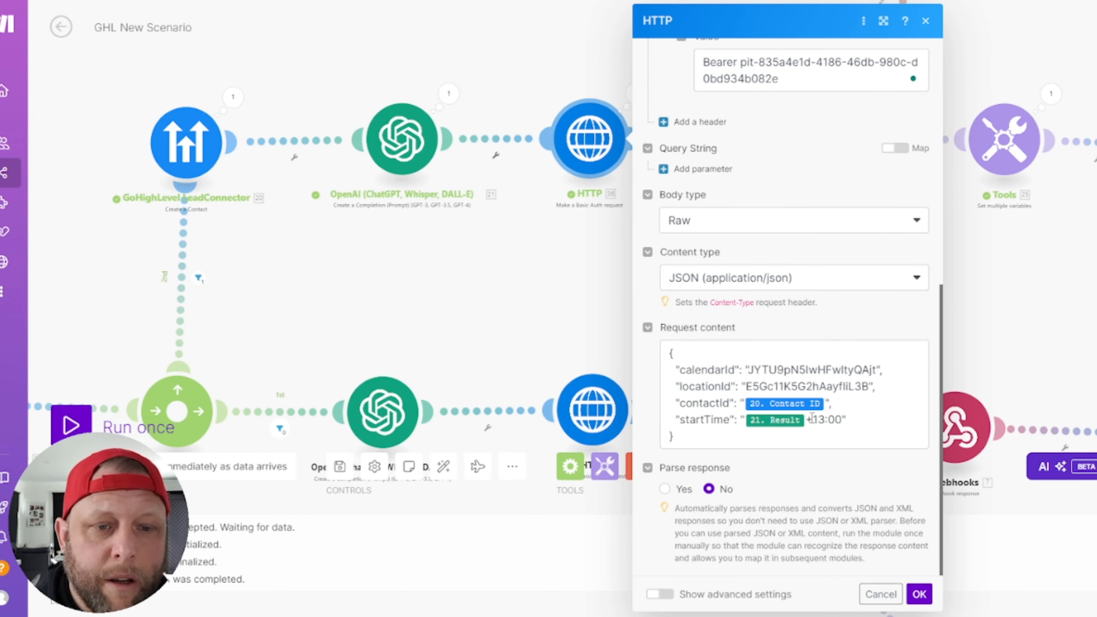
Step: Check the calendarId and locationId values in the JSON request body
double_click(759, 386)
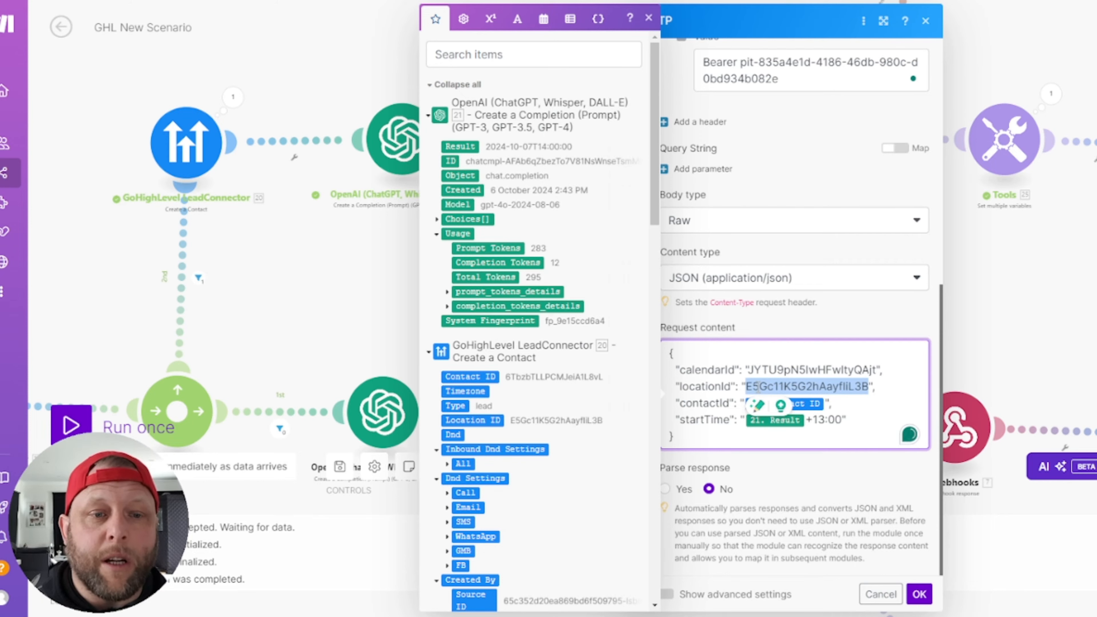
double_click(767, 369)
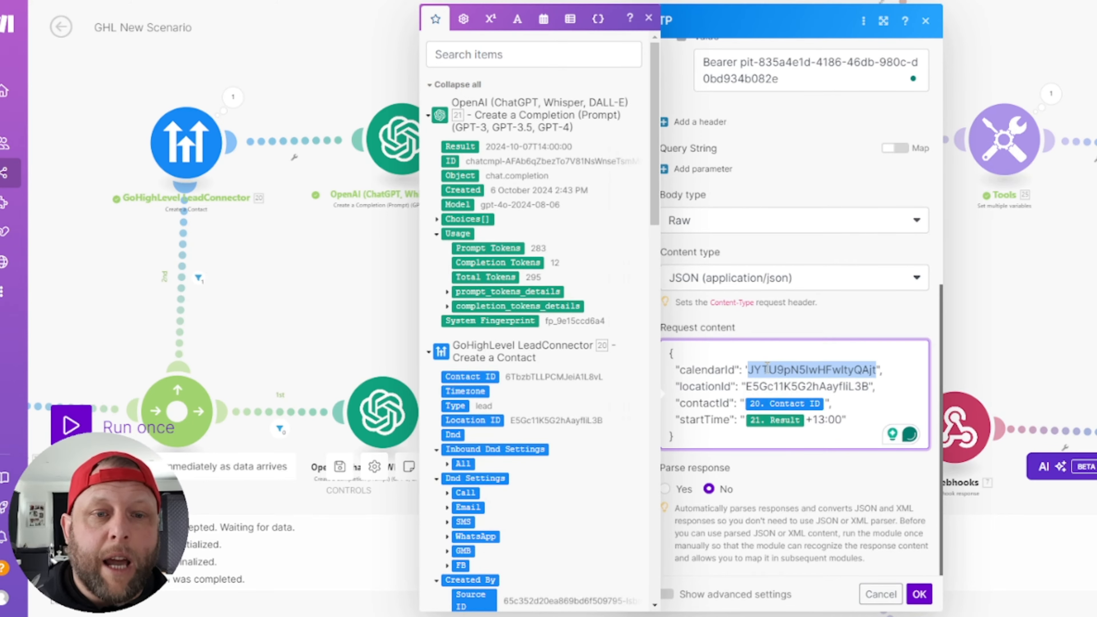
click(884, 399)
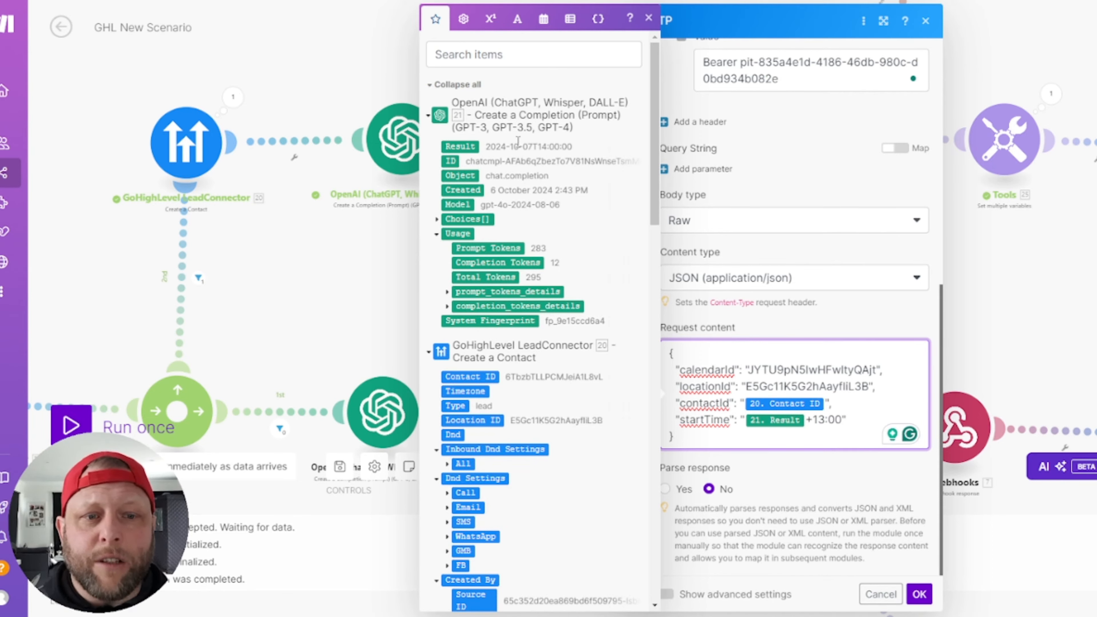
click(551, 145)
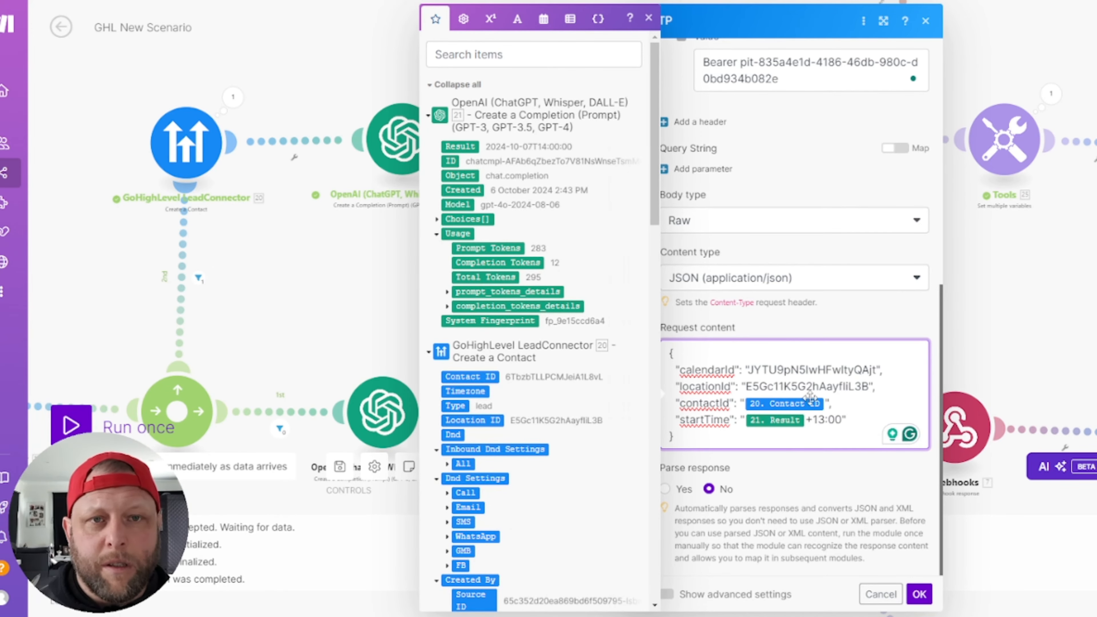
click(782, 249)
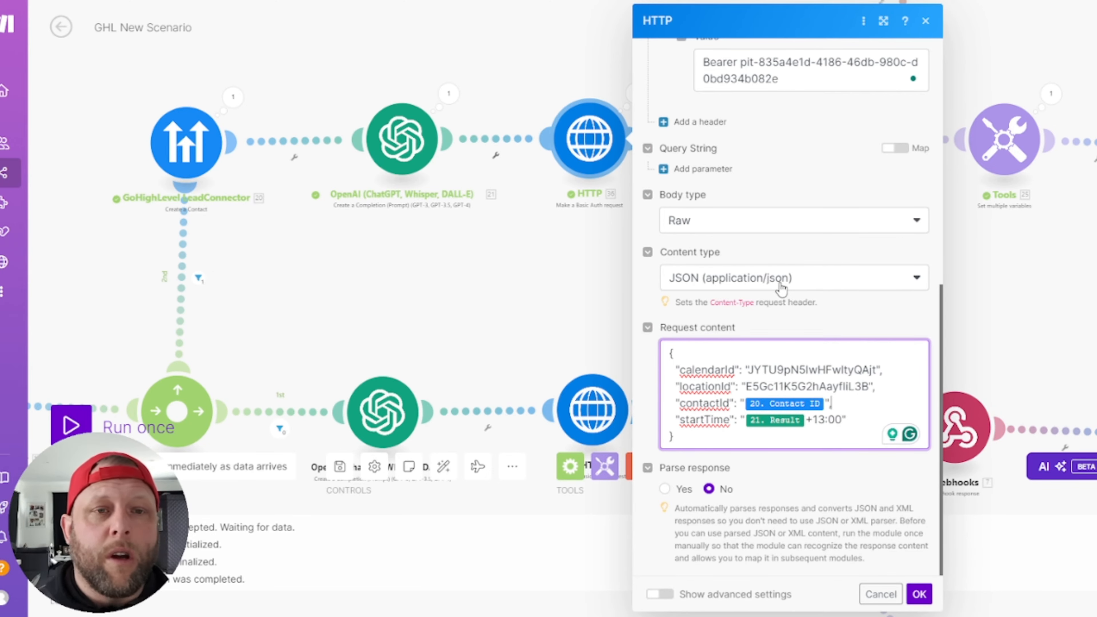
Step: Recheck the Authorization access token, then cancel the HTTP settings without changes
scroll(791, 333, up, 8)
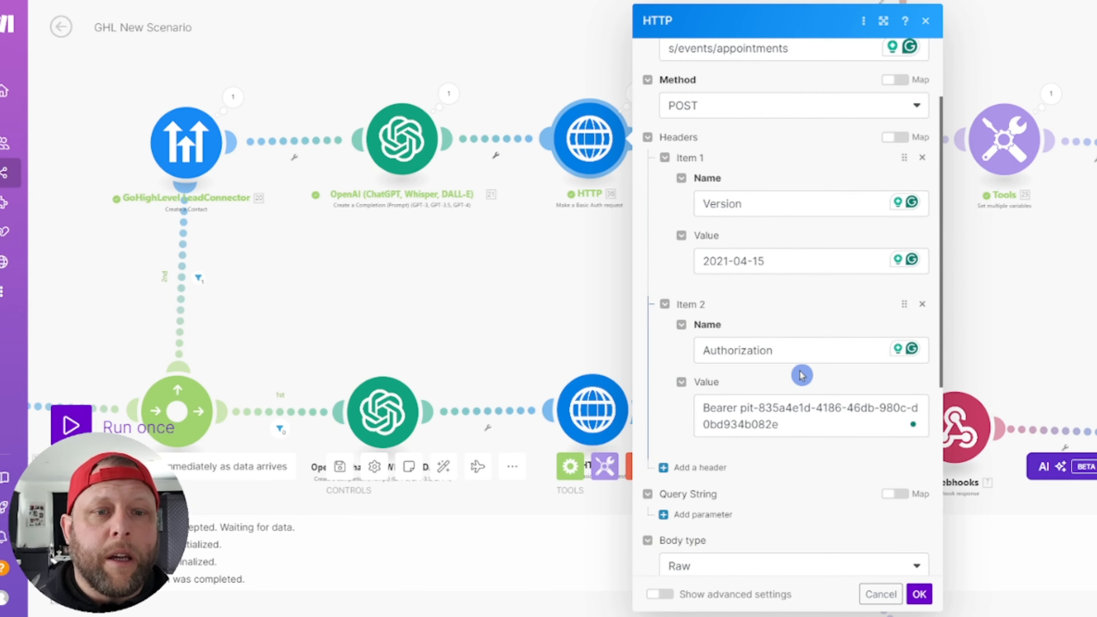
scroll(802, 375, up, 3)
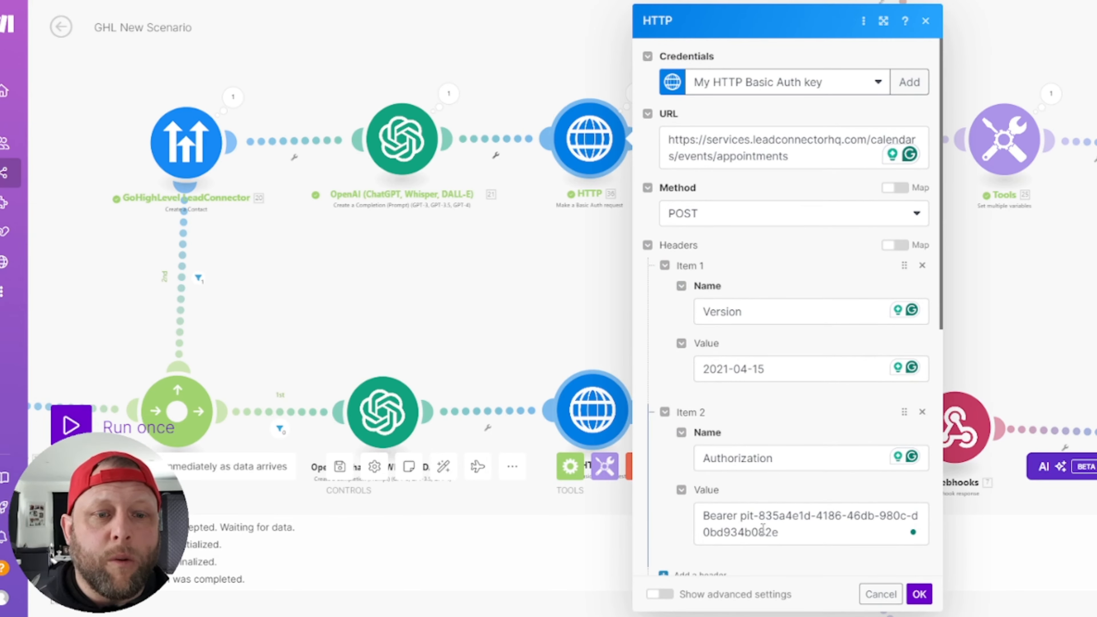
drag(742, 516, 800, 540)
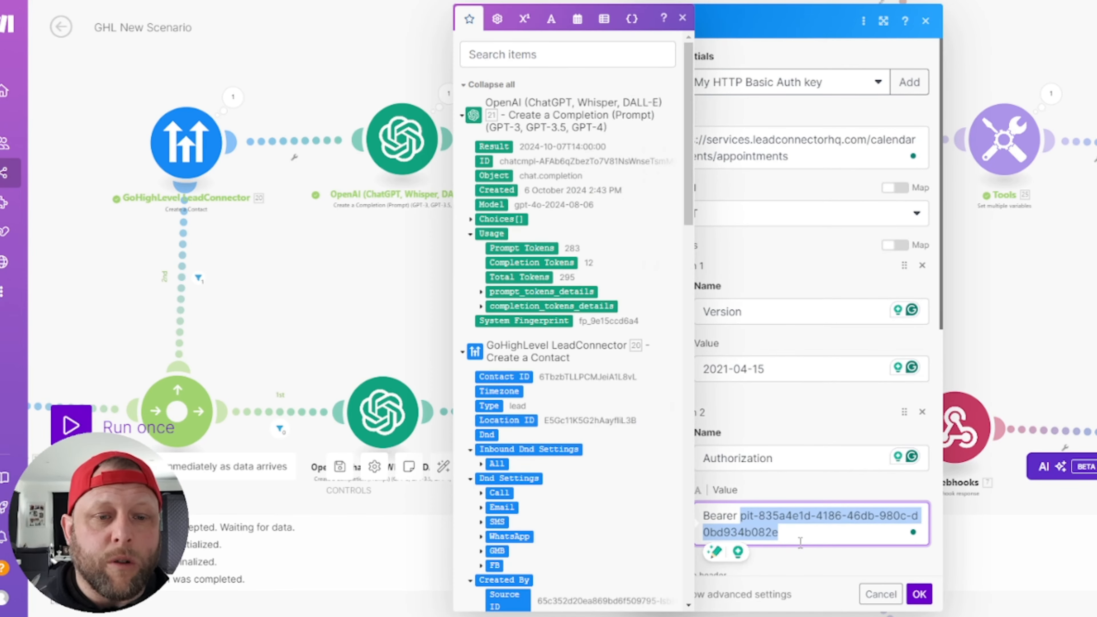
click(815, 431)
scroll(808, 443, down, 8)
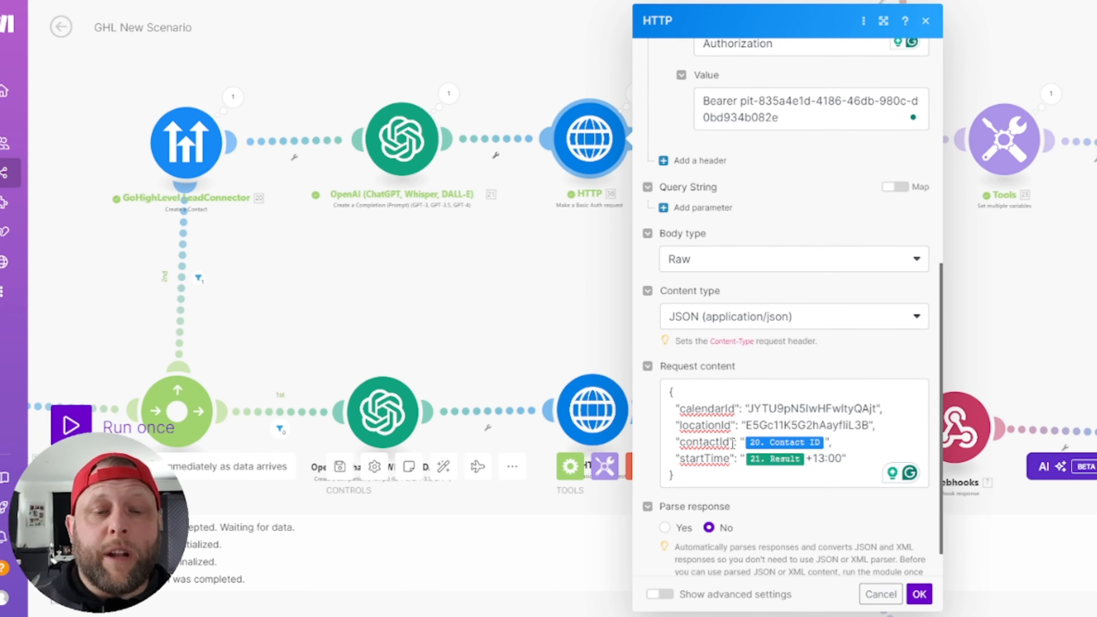
click(881, 594)
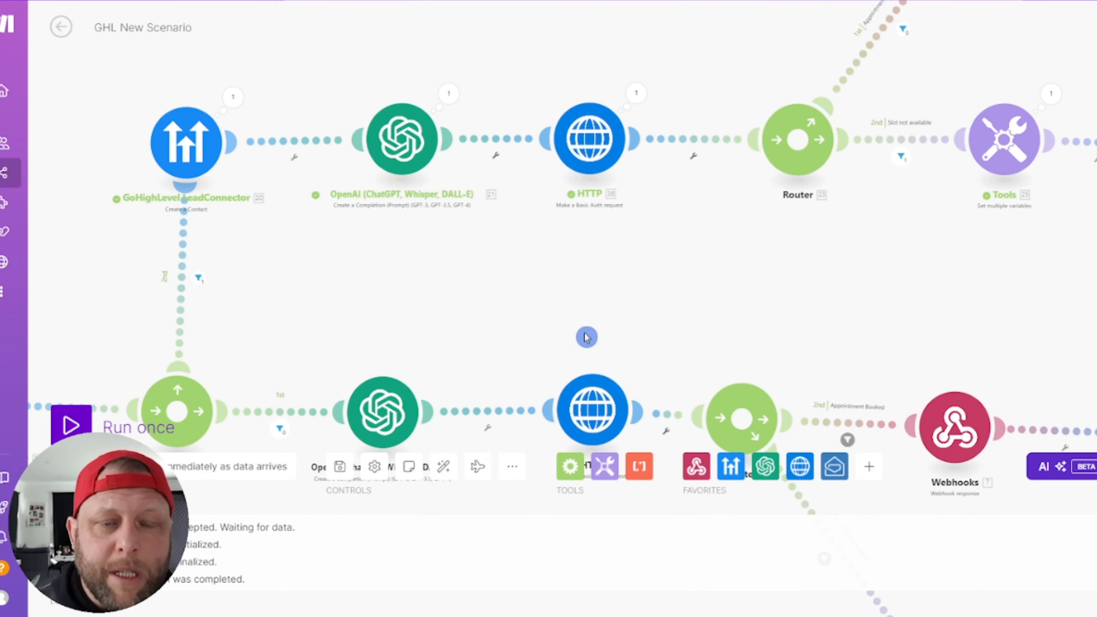
drag(852, 286, 716, 377)
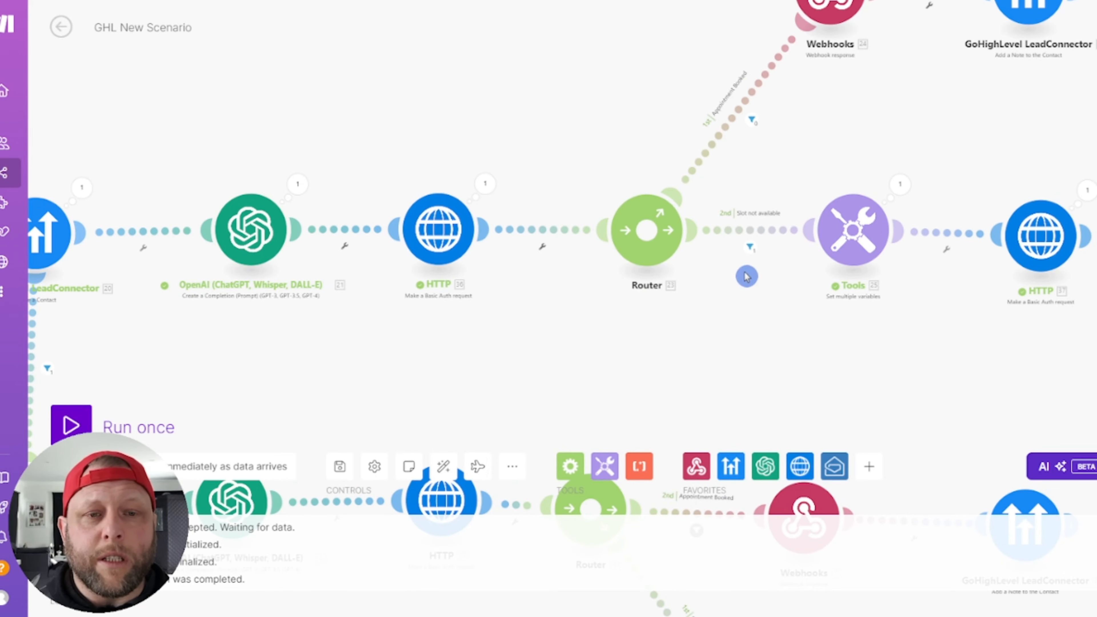
click(752, 253)
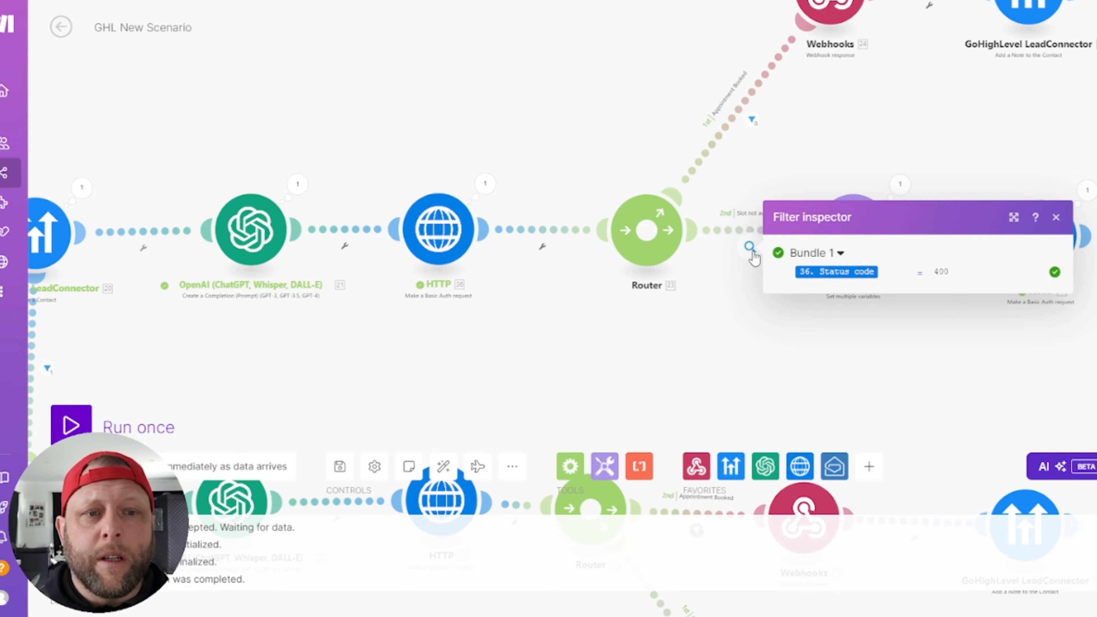
mouse_move(835, 275)
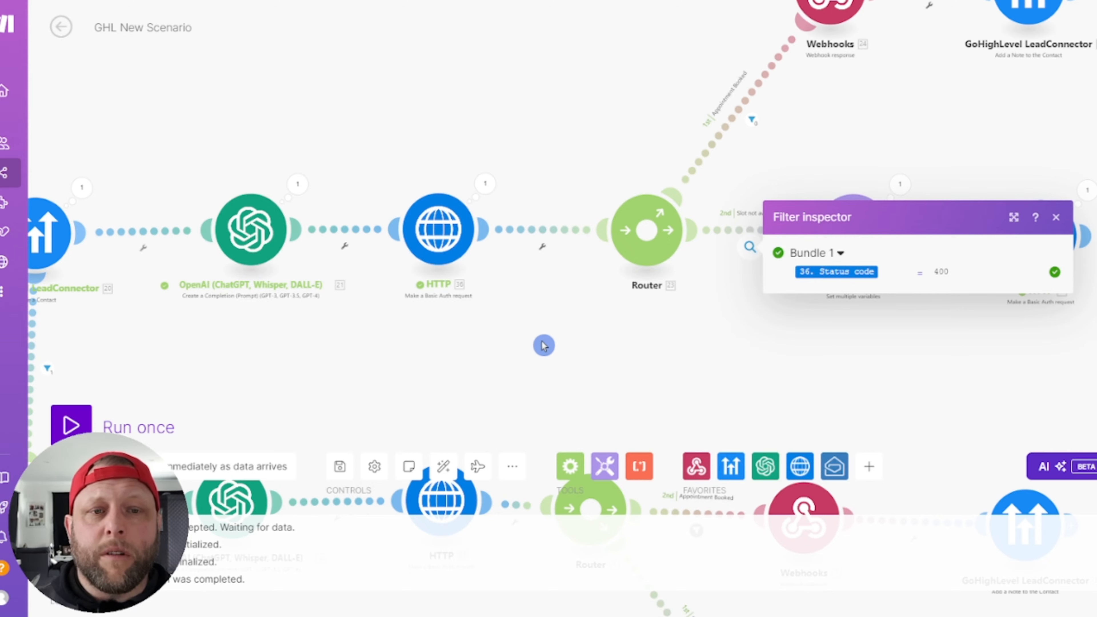
click(553, 355)
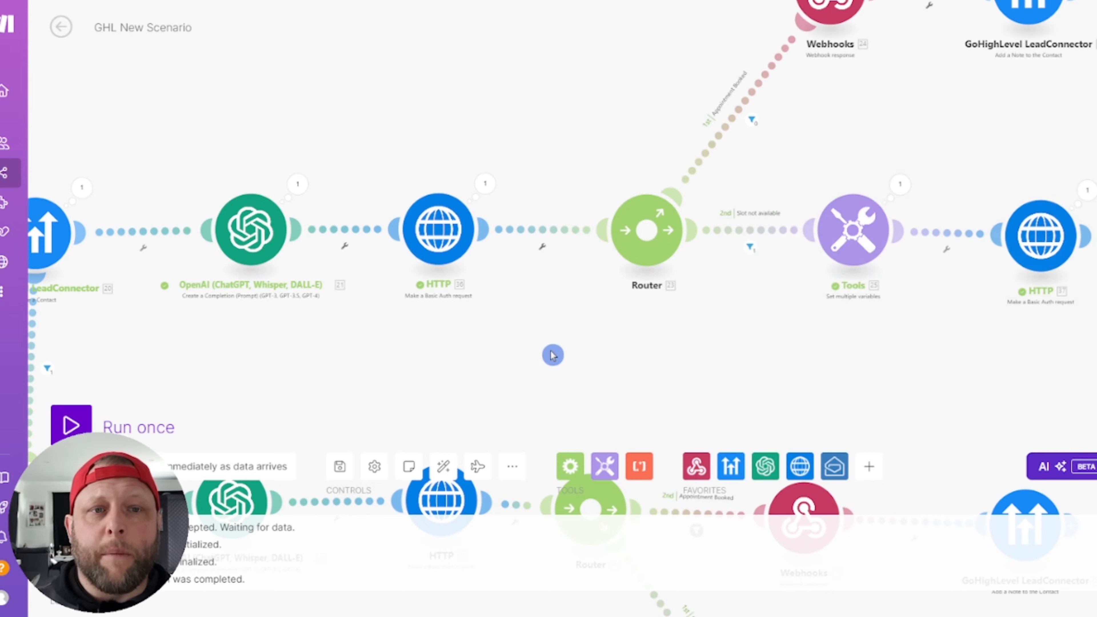
click(731, 128)
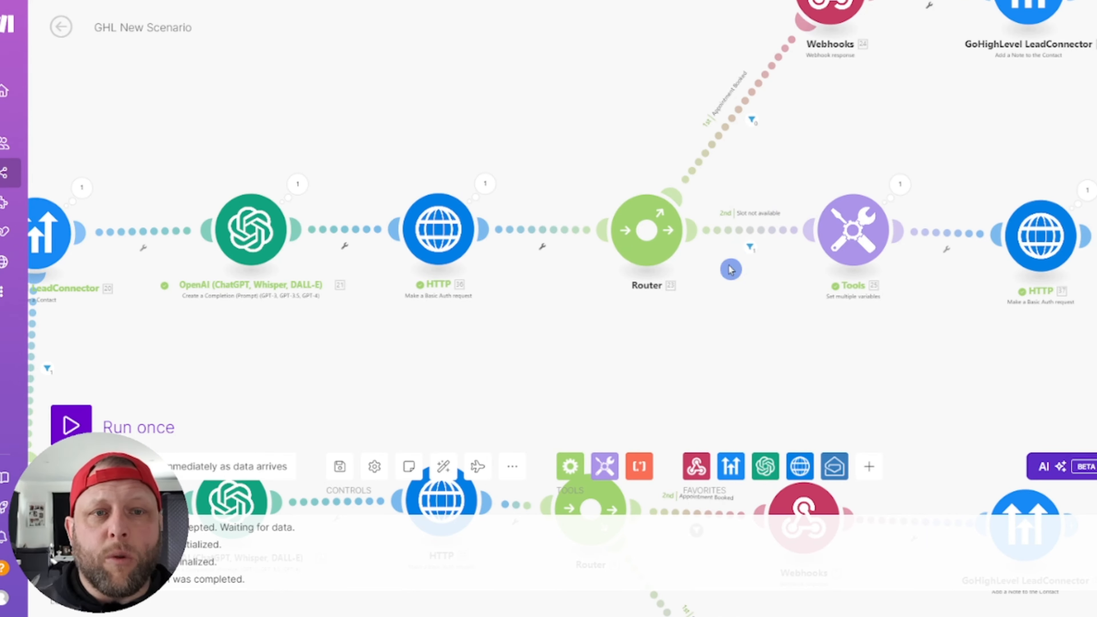
click(741, 114)
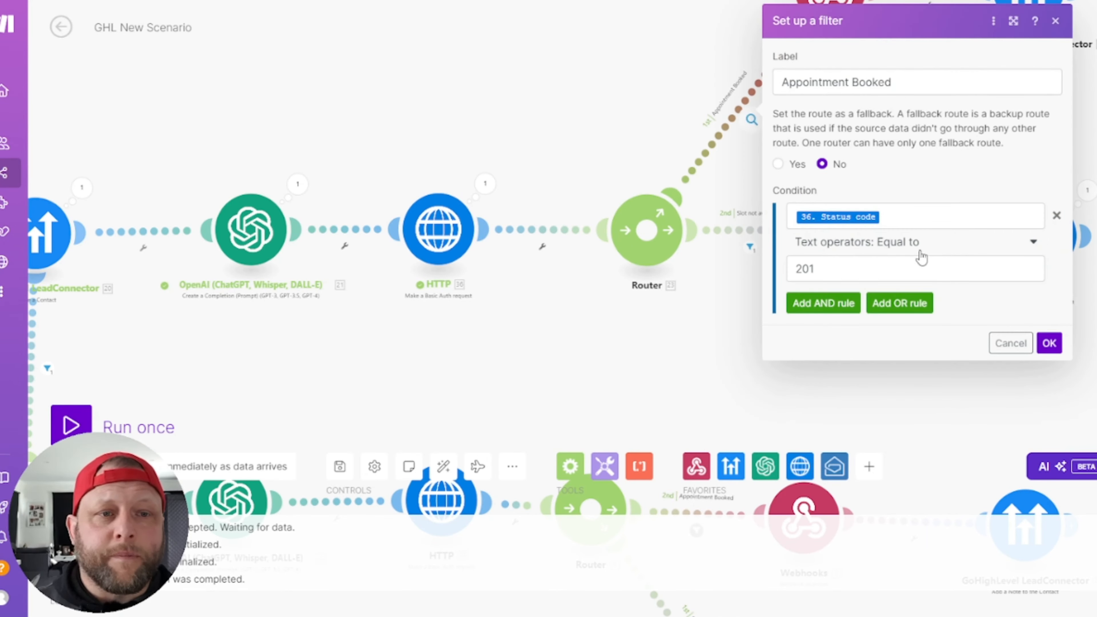
click(920, 218)
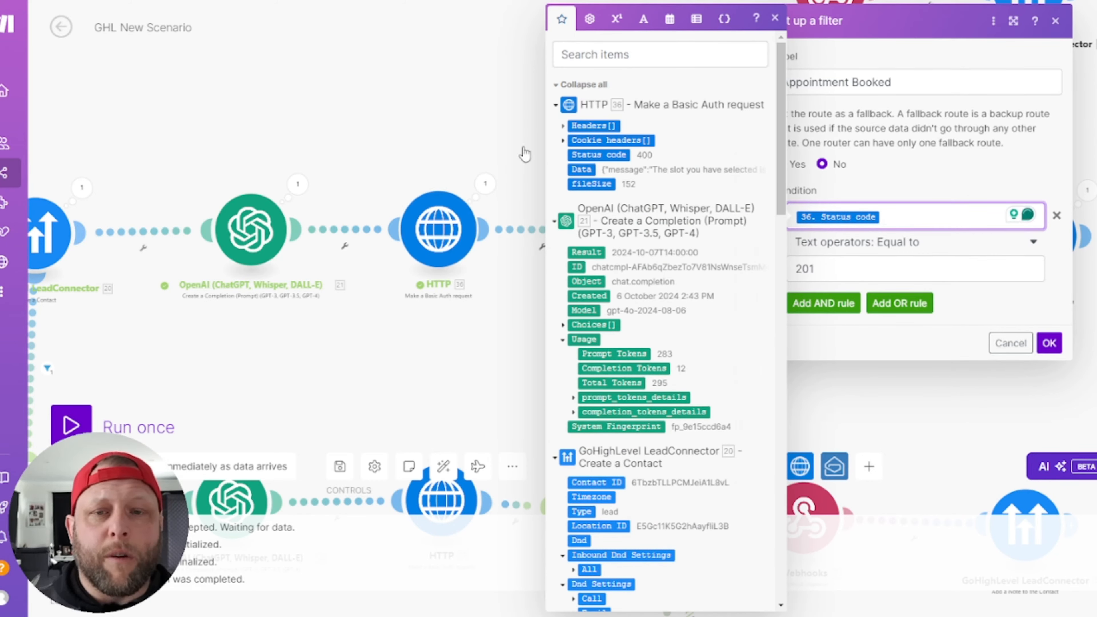
click(1011, 344)
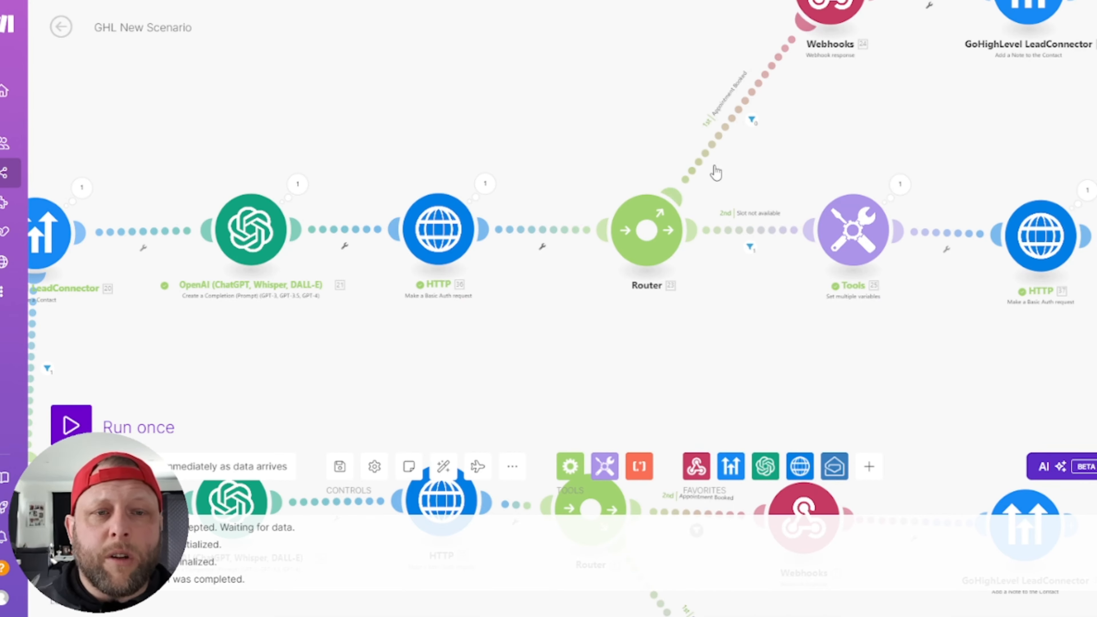
Step: Review the Webhooks response on the Appointment Booked branch, then open the 'Add a Note to the Contact' module
drag(616, 31, 510, 256)
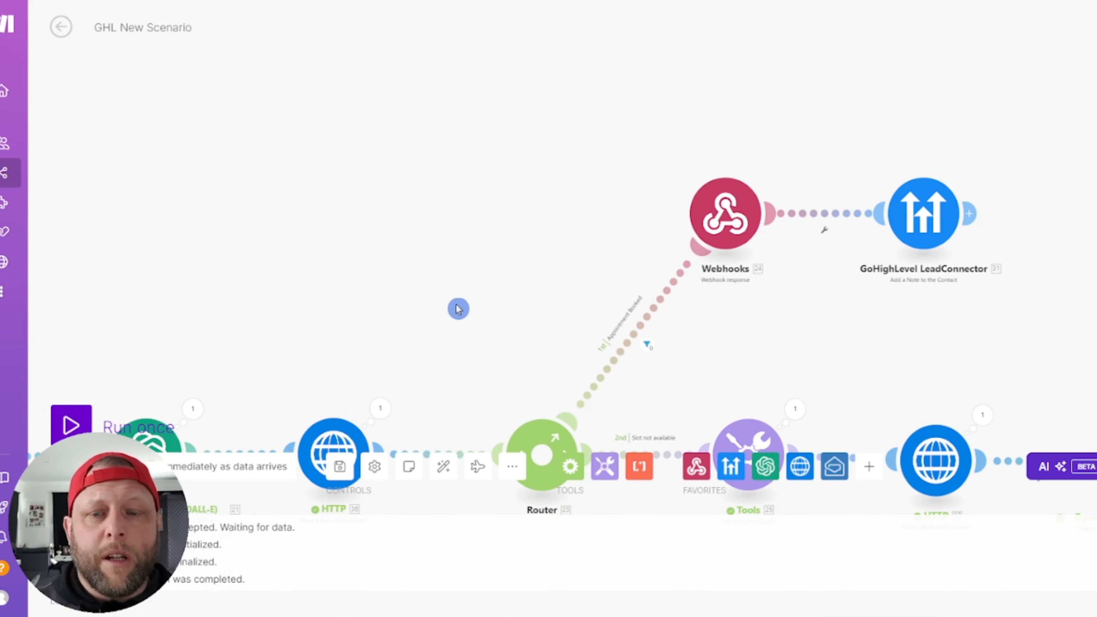
drag(296, 381, 309, 284)
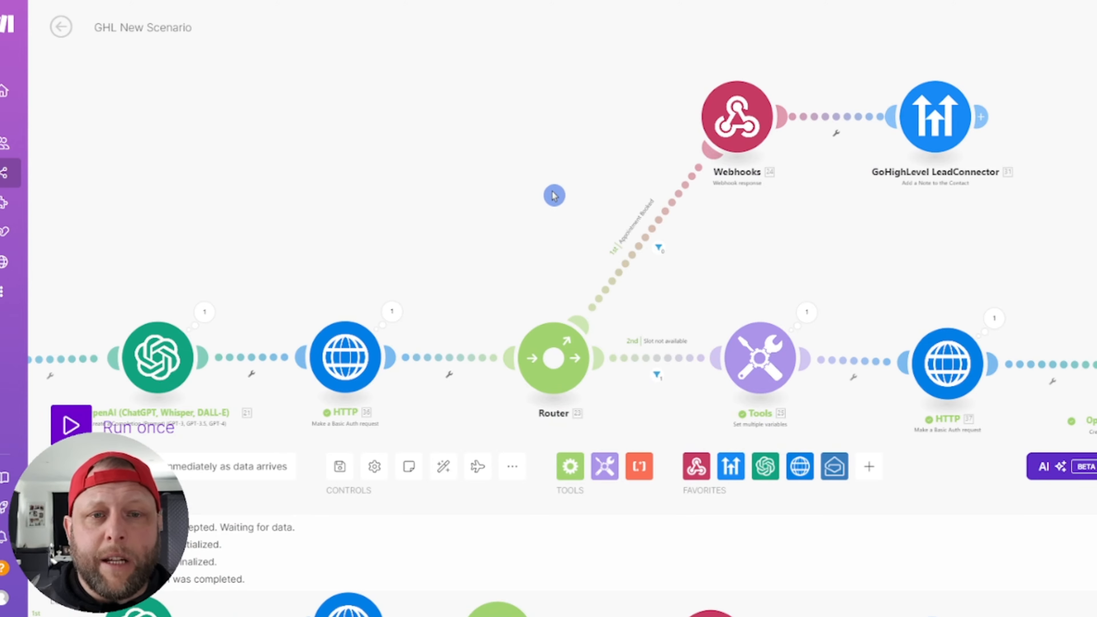
drag(555, 195, 525, 193)
click(699, 123)
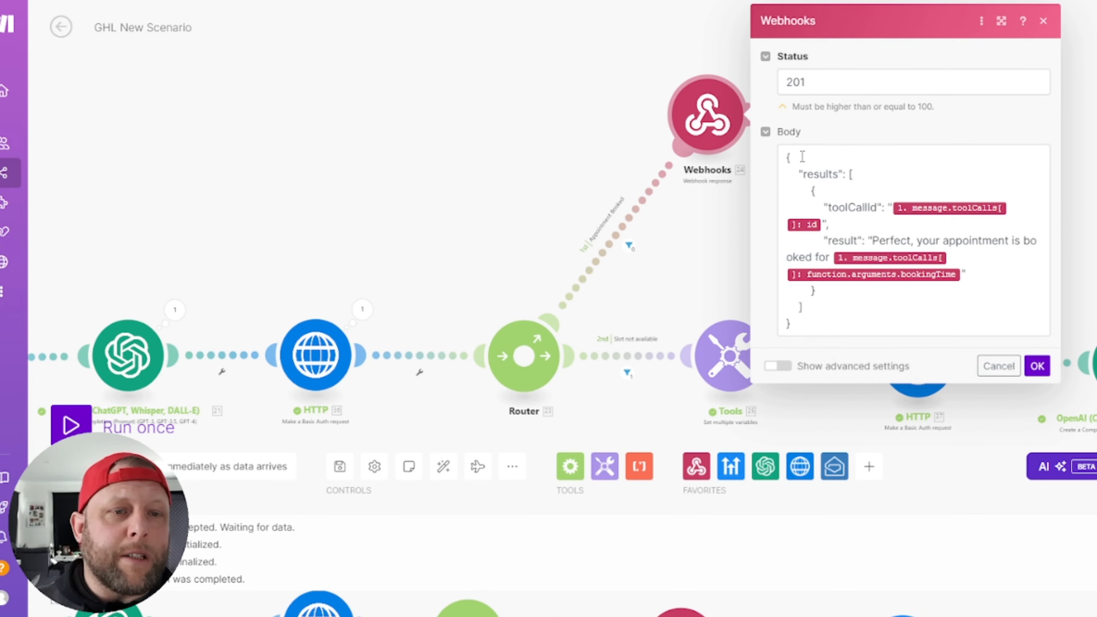
click(411, 114)
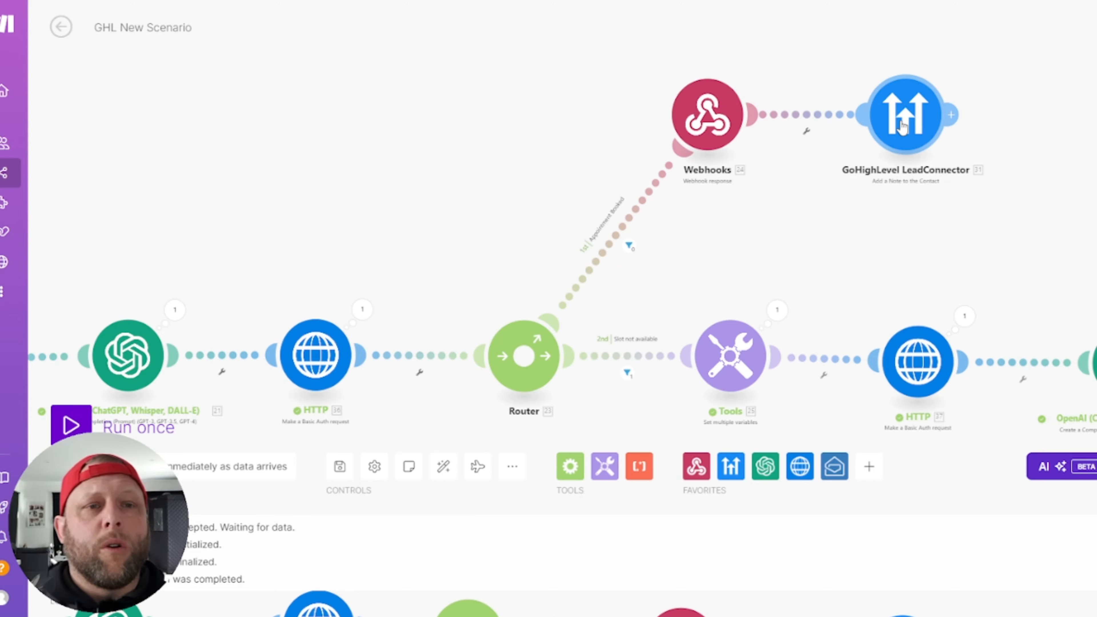
click(696, 117)
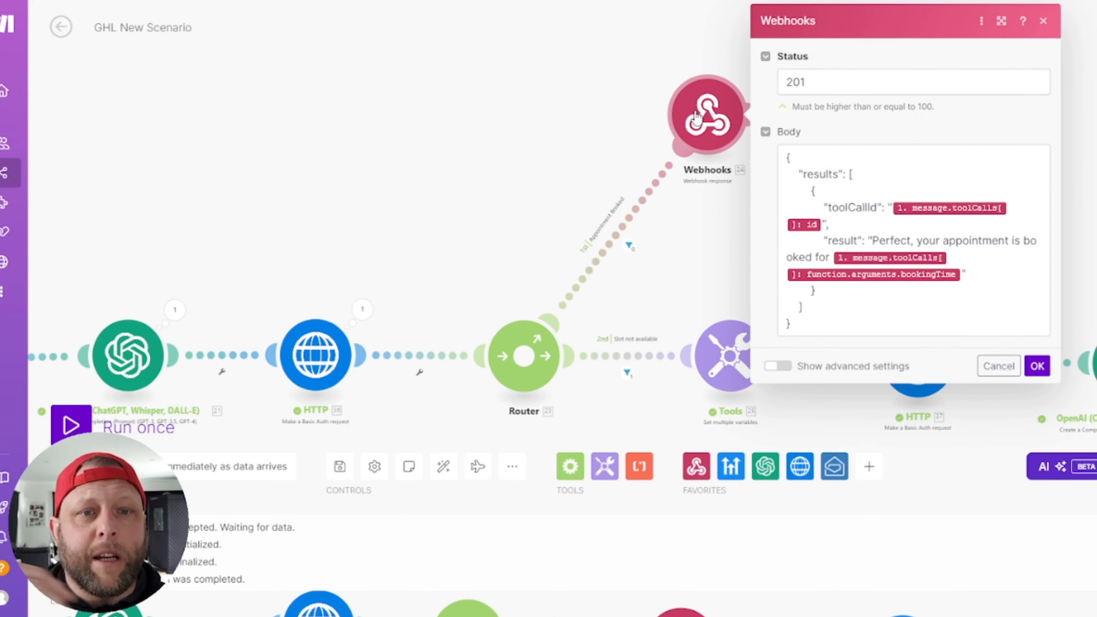
click(582, 132)
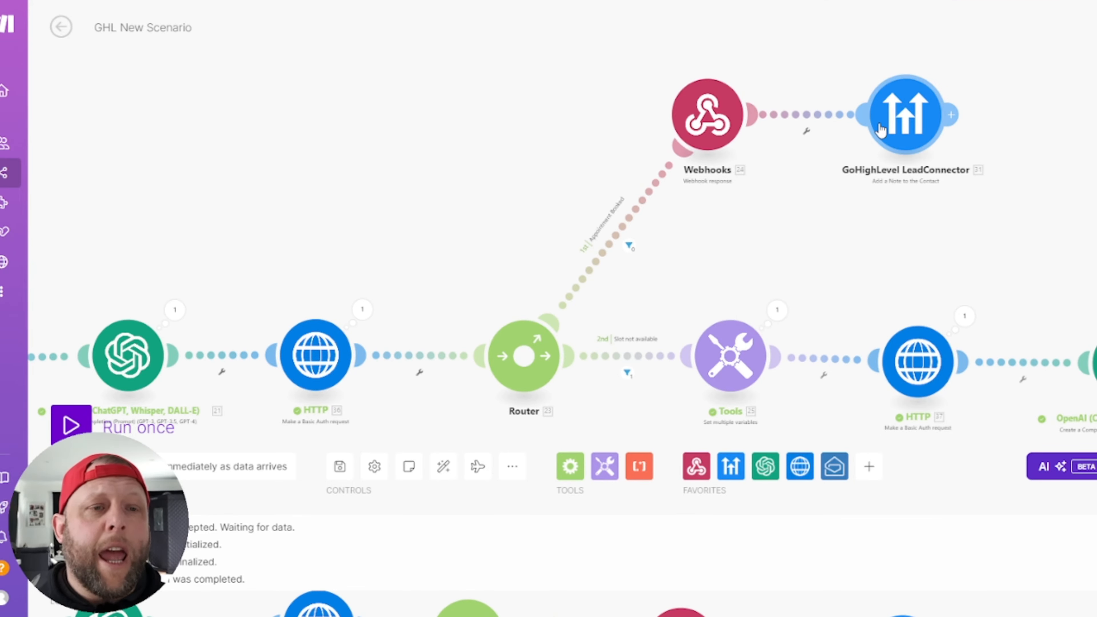
click(906, 120)
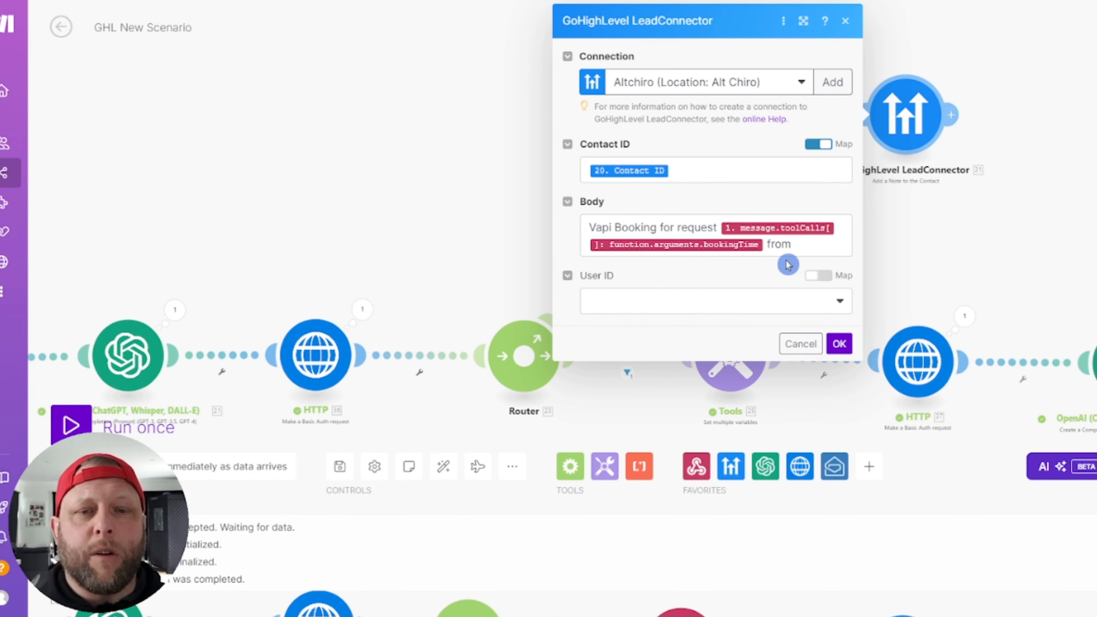
Step: Close the 'Add a Note to the Contact' dialog and pan back to the Router branches
click(846, 21)
drag(492, 201, 479, 170)
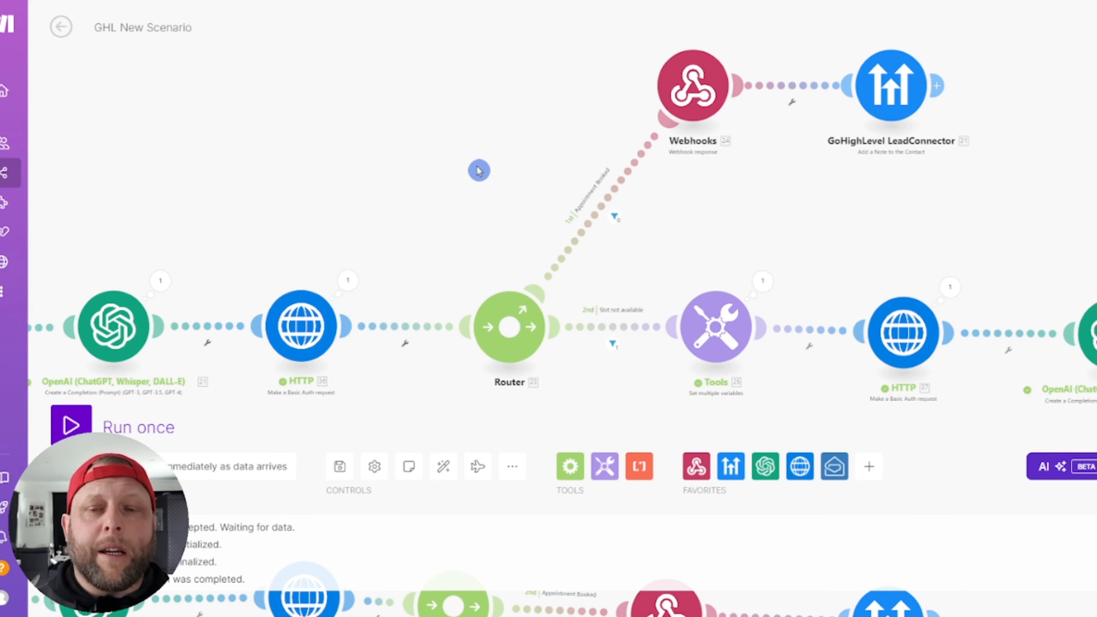
Step: Check the Slot not available filter, then open its Tools module setting startTime and endTime
click(613, 345)
click(715, 236)
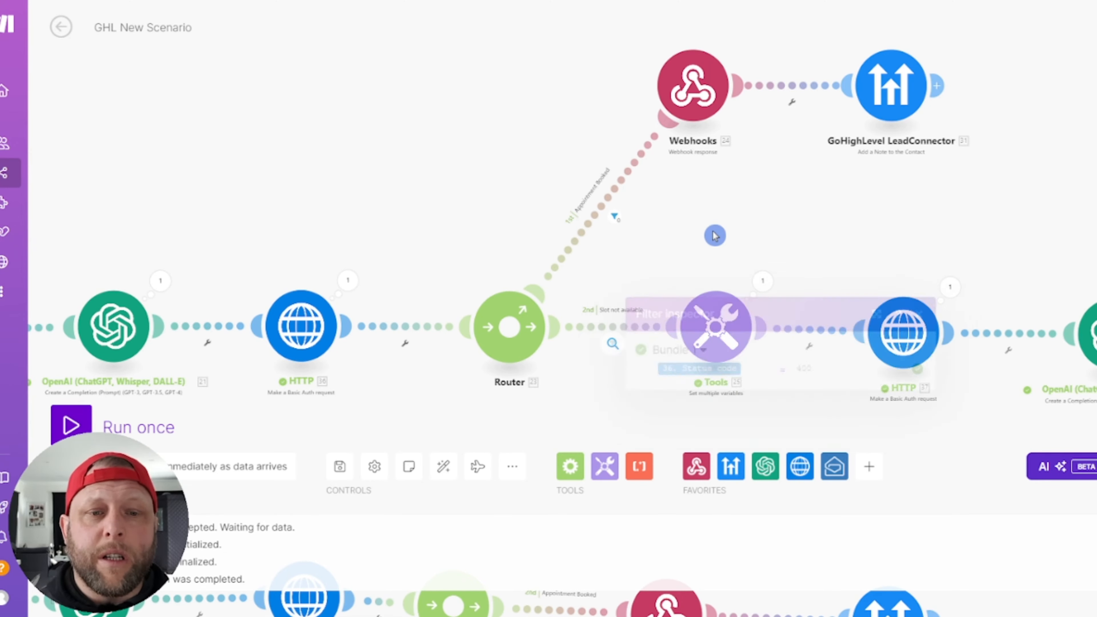
drag(371, 247, 326, 137)
drag(632, 365, 442, 341)
scroll(698, 150, down, 2)
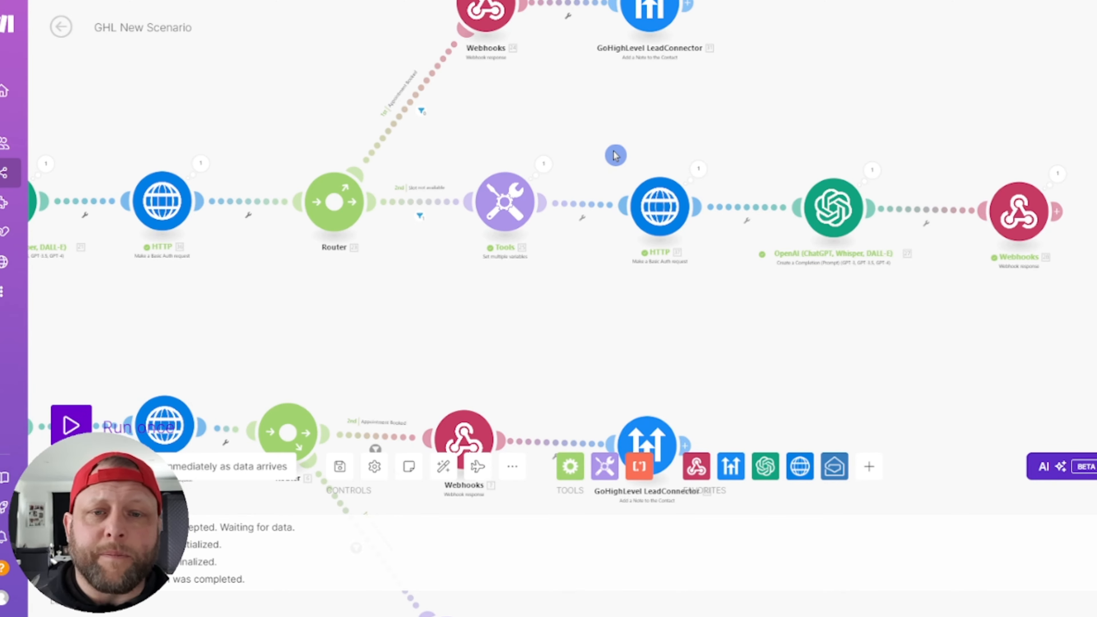
click(488, 211)
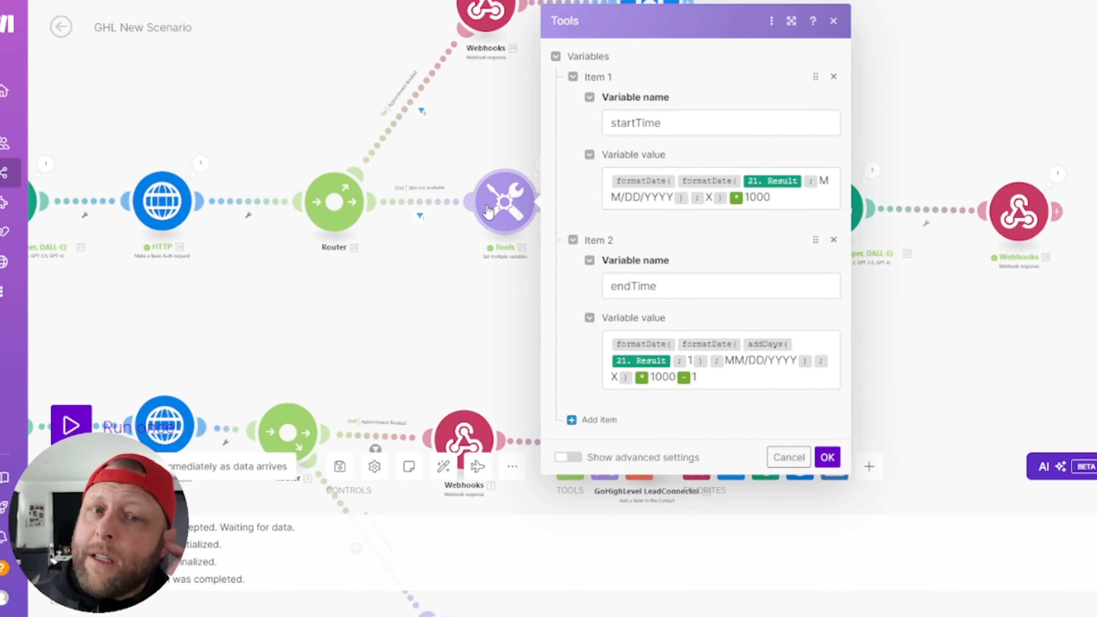
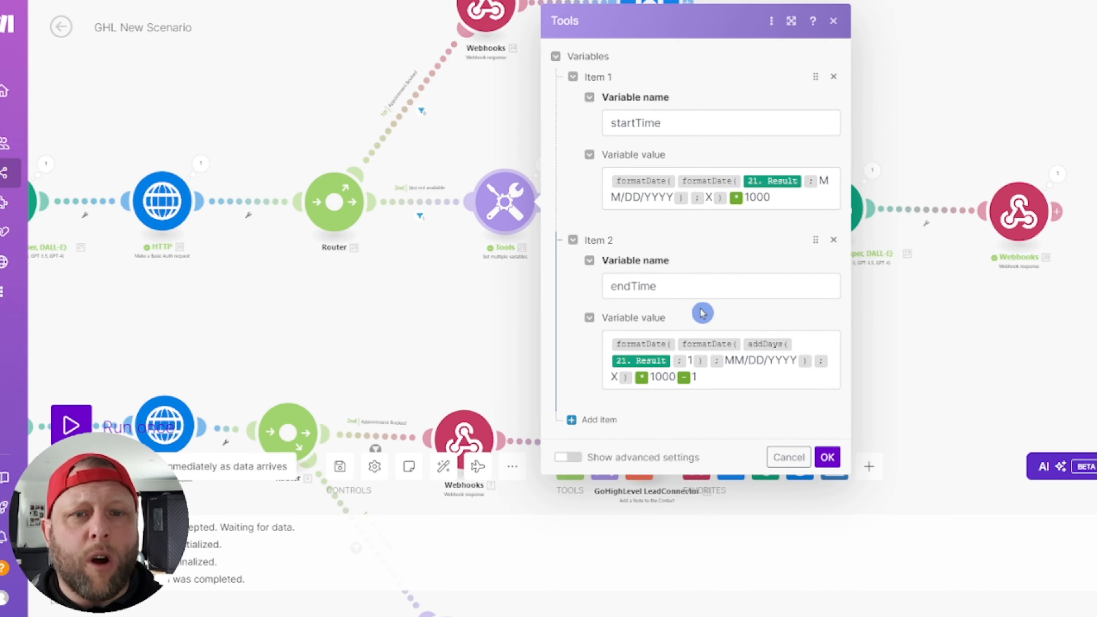
Step: Review the Tools module's startTime and endTime formulas, then open the free-slots HTTP request
click(668, 125)
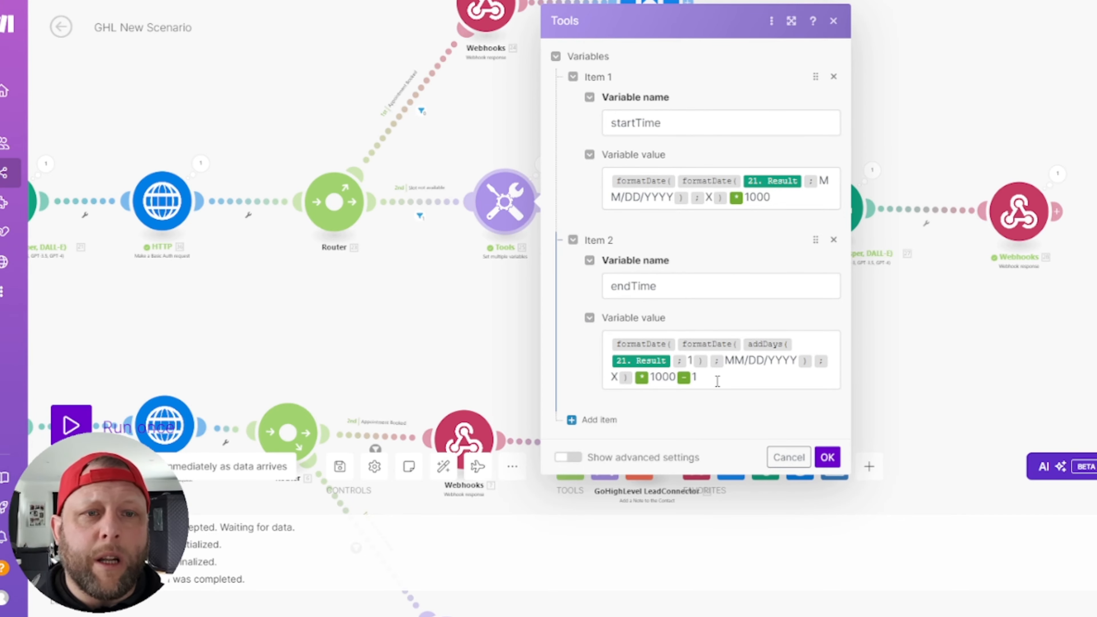
click(787, 457)
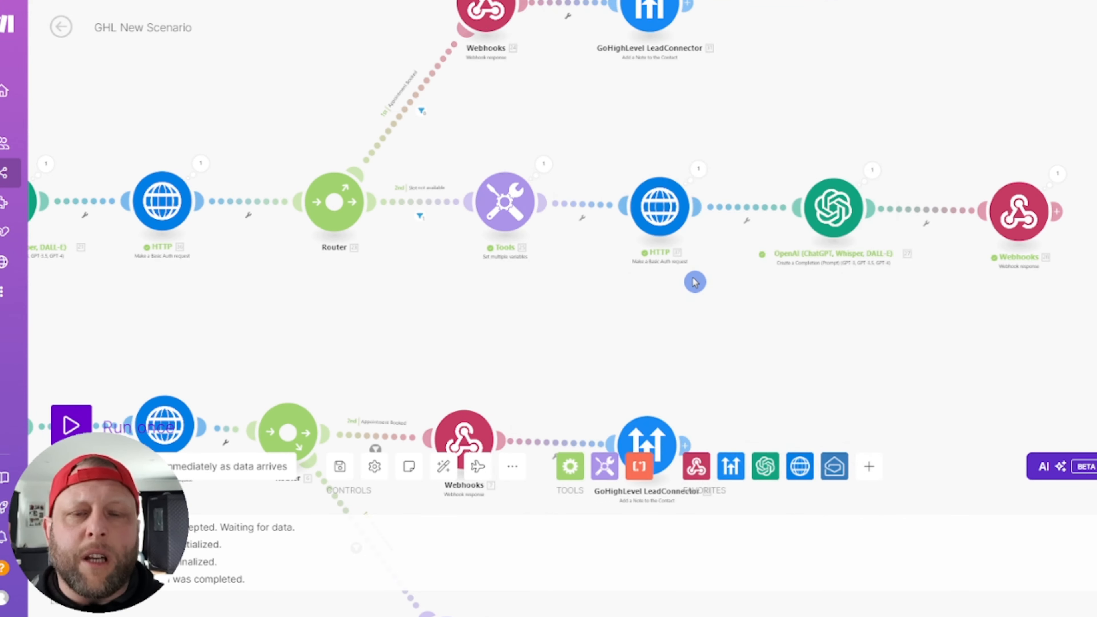
click(508, 200)
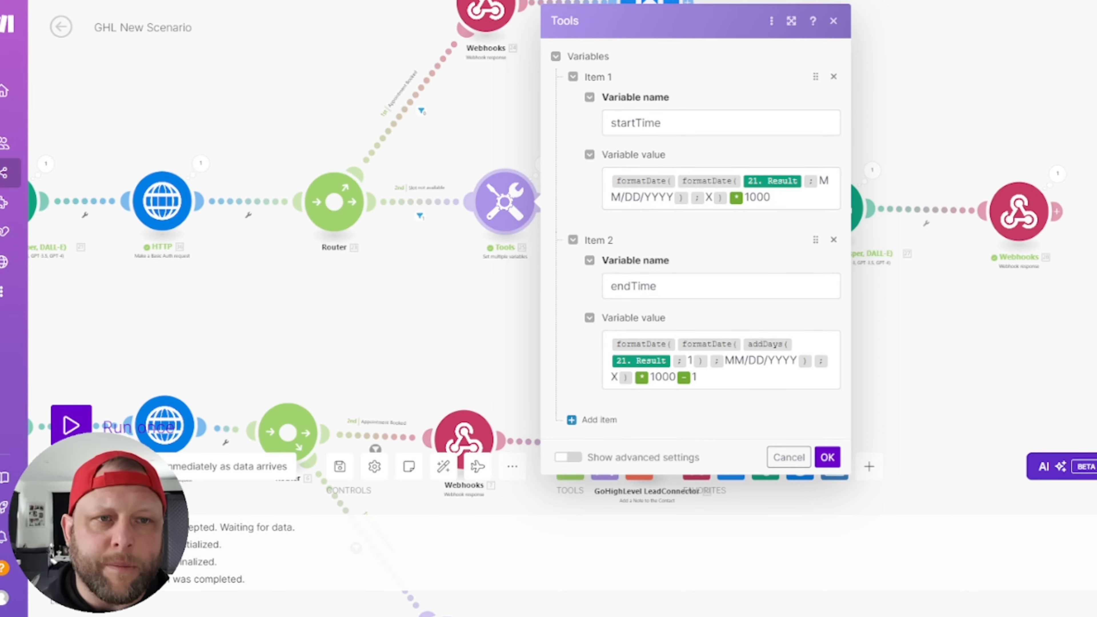
click(834, 21)
click(622, 210)
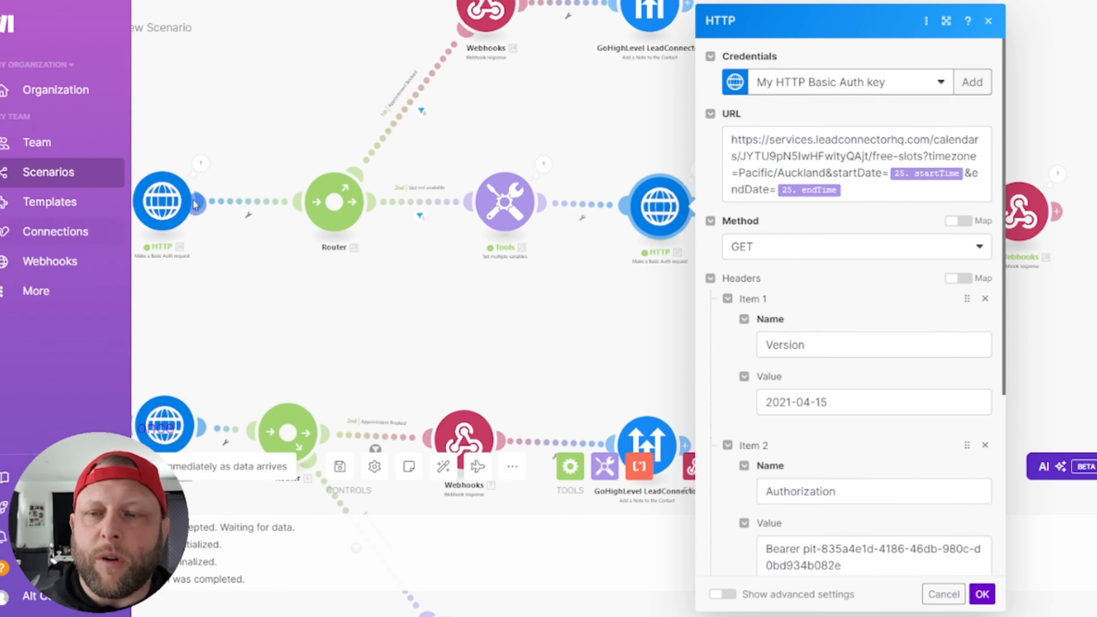
Step: Check the request's credentials keychain and pick out the calendar ID and 'free' in its URL
click(971, 83)
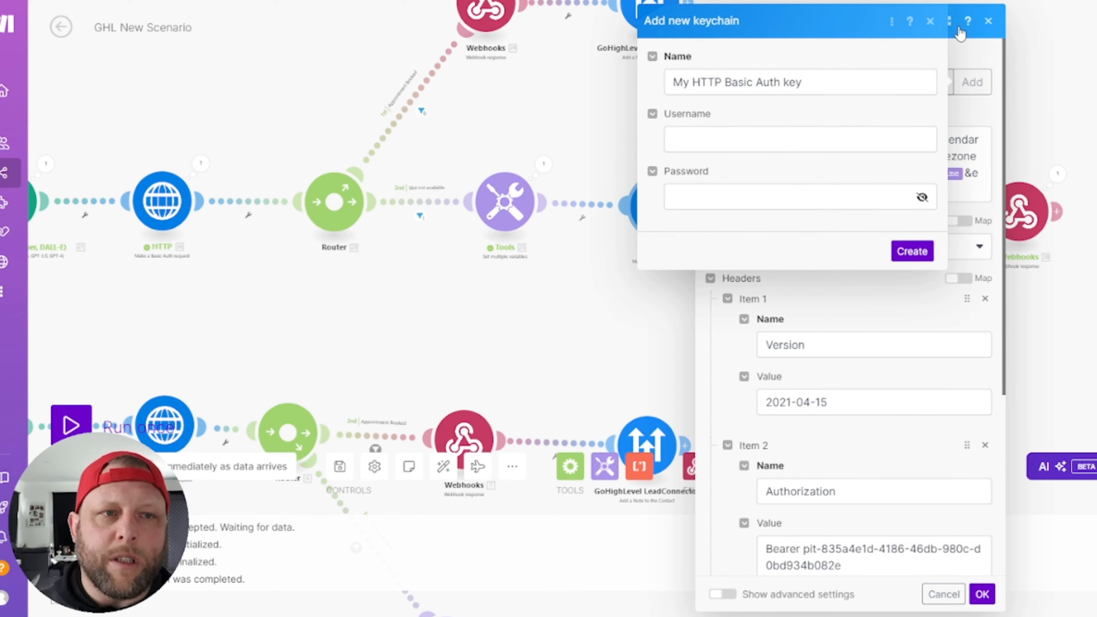
click(930, 22)
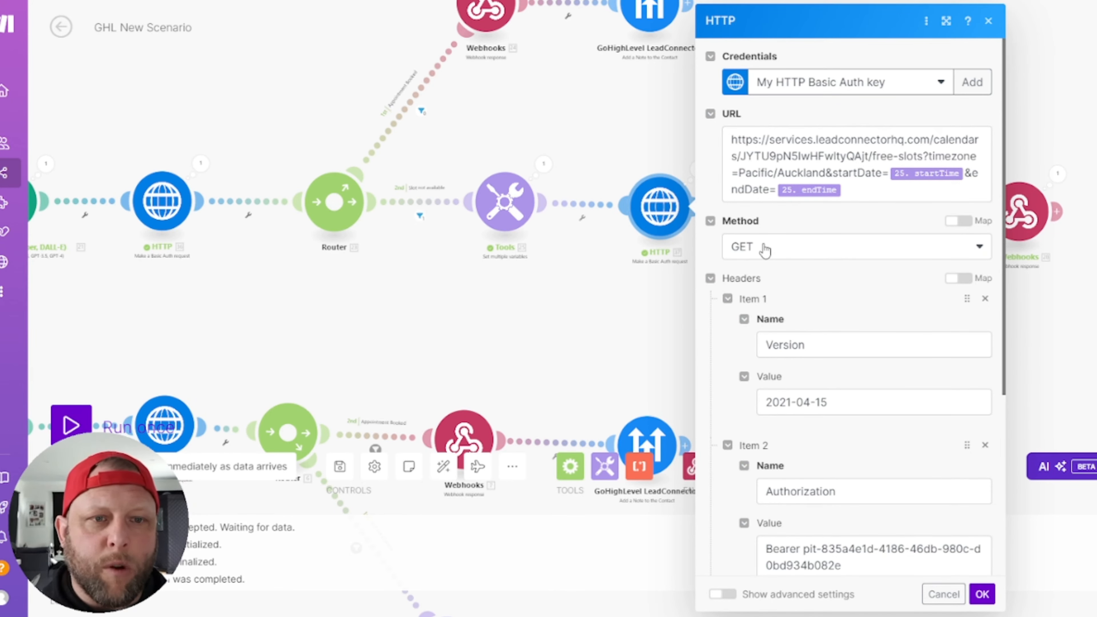
click(729, 138)
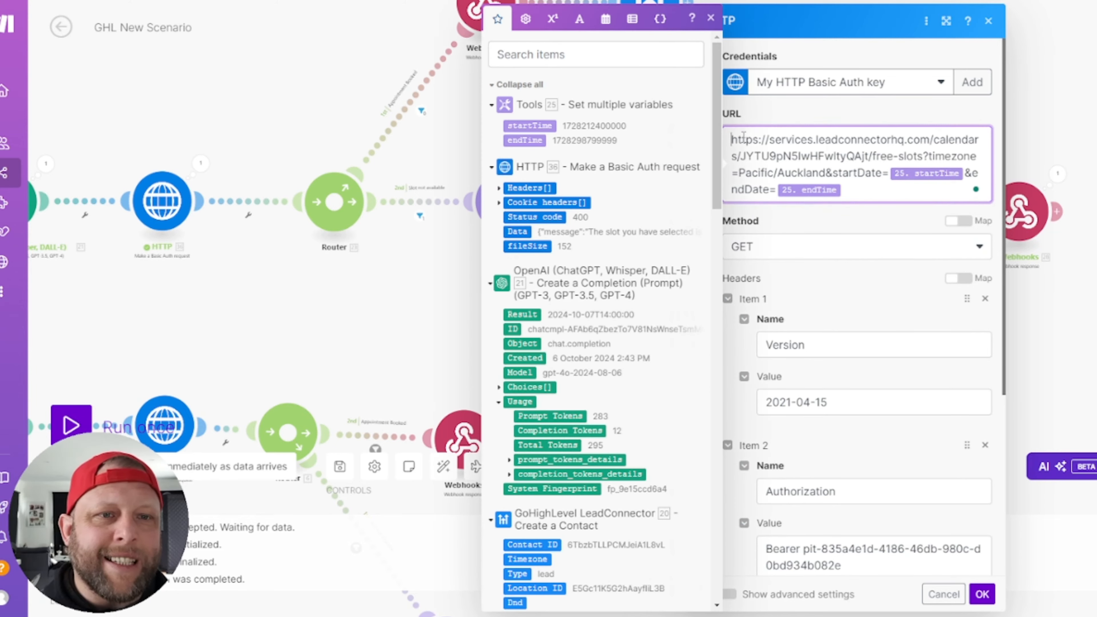
click(831, 153)
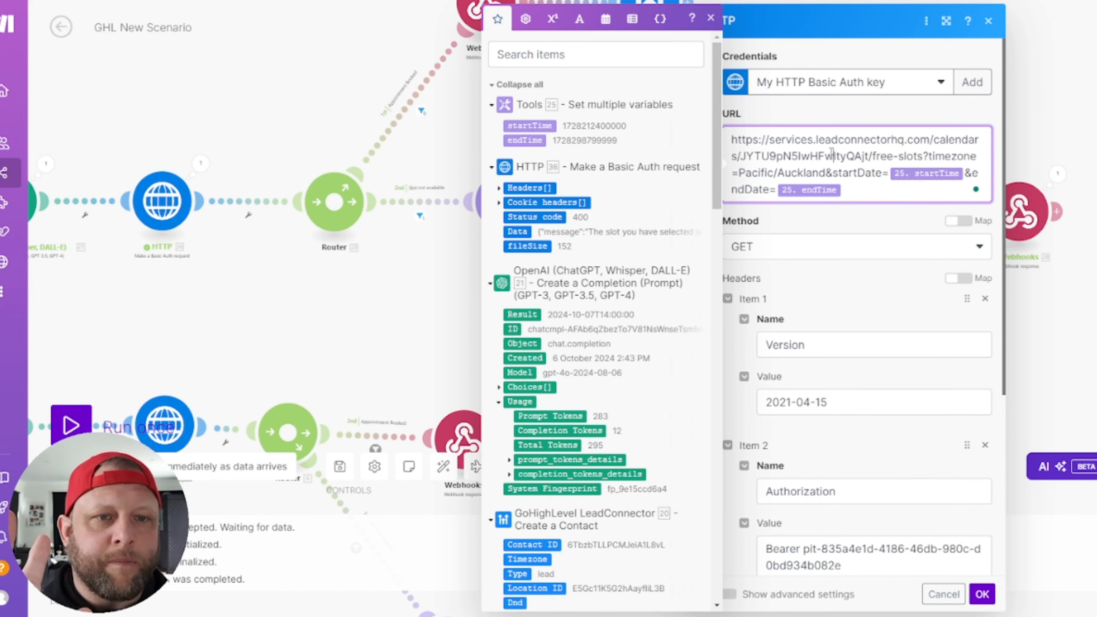
double_click(801, 156)
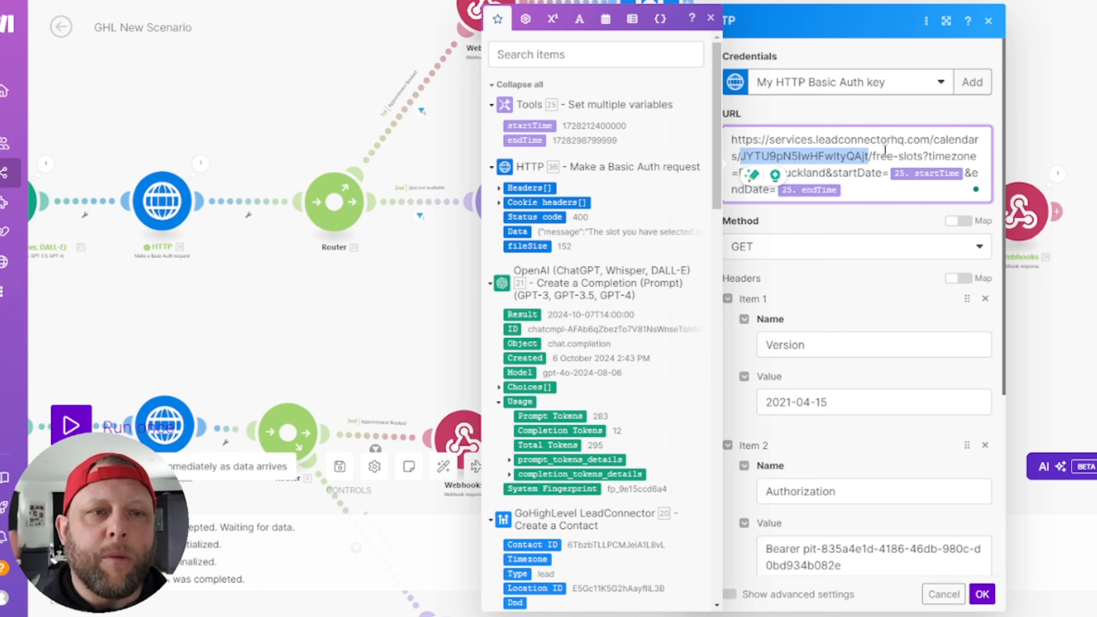
double_click(880, 153)
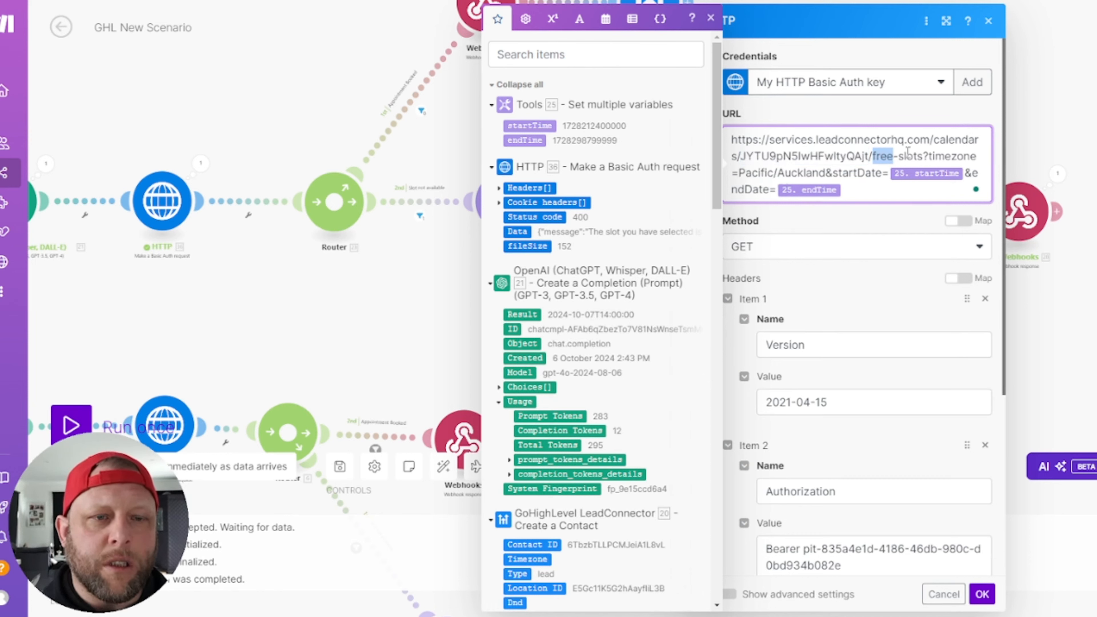
click(944, 152)
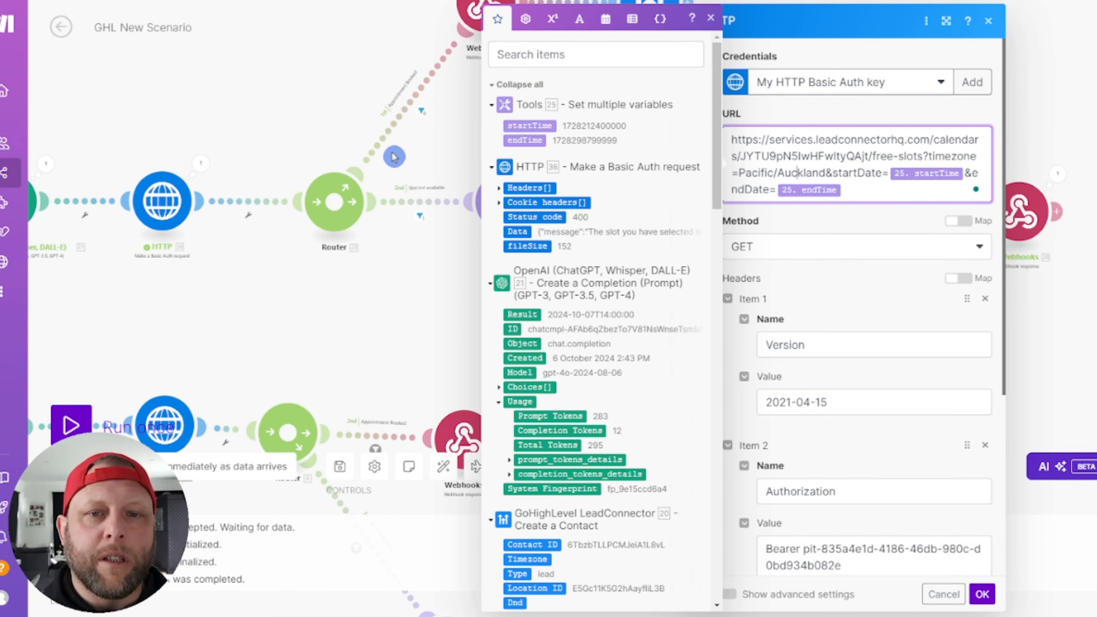
Step: Scroll through the free-slots request's headers, then close it back to the canvas
click(449, 173)
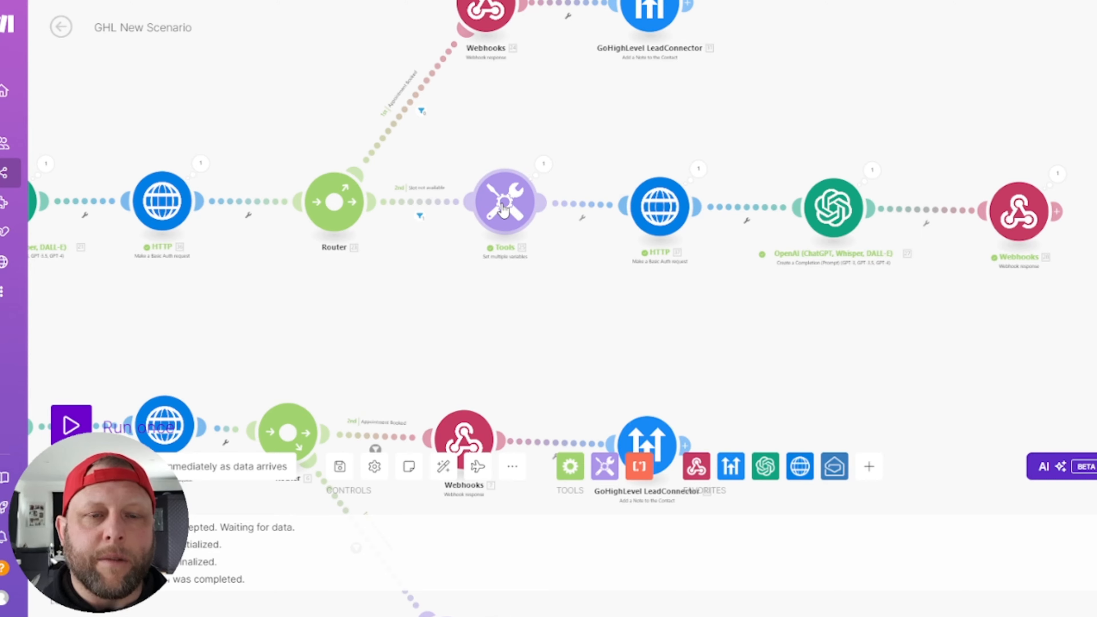
click(651, 204)
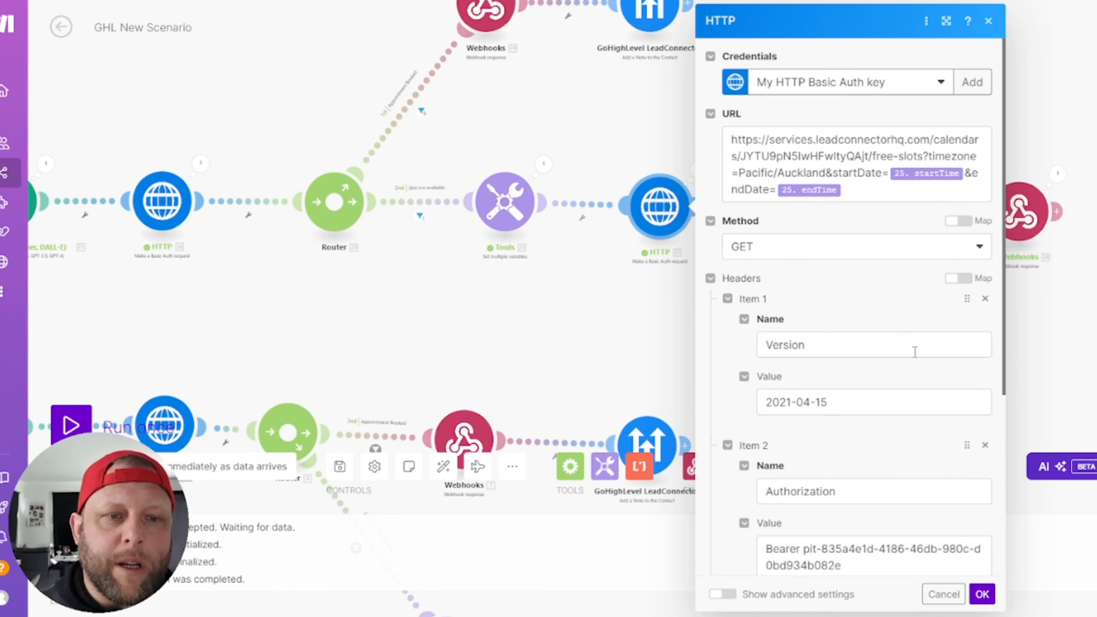
scroll(915, 352, down, 6)
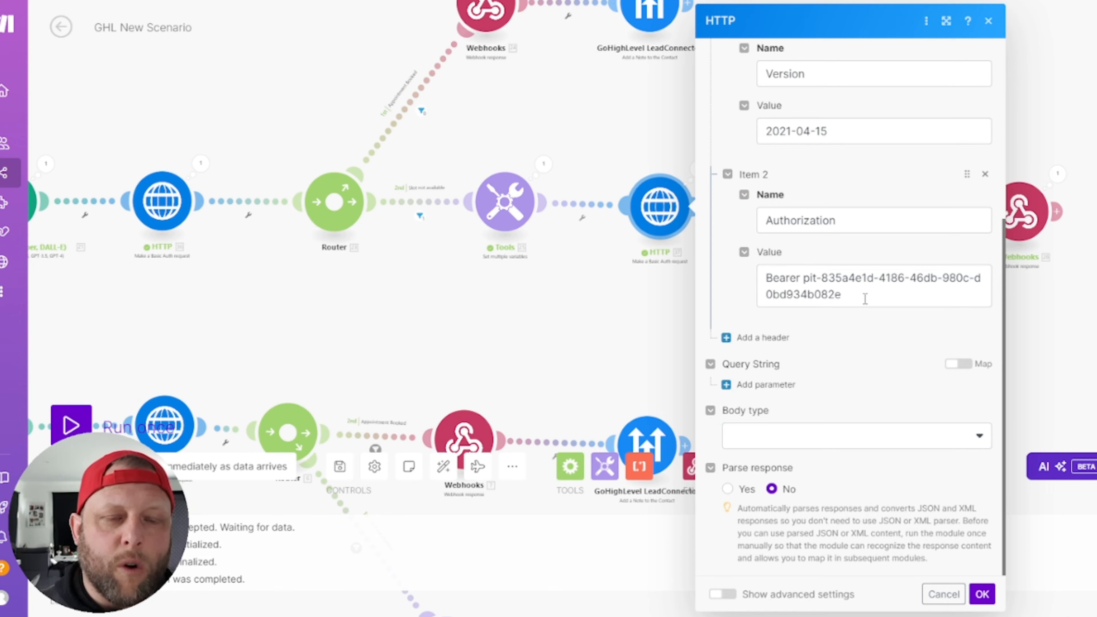
click(508, 363)
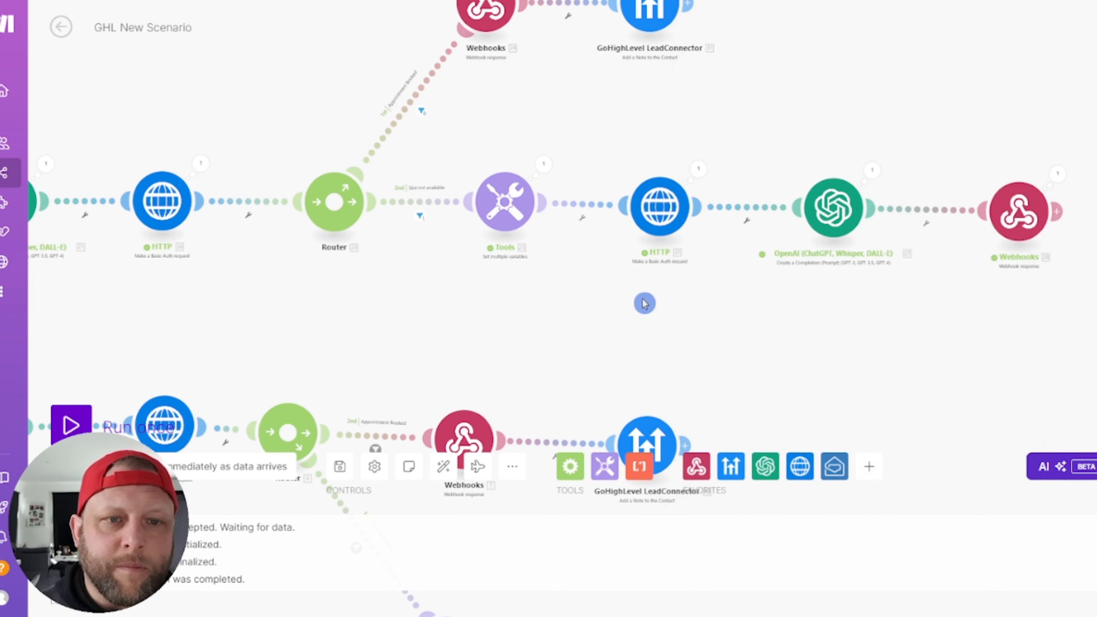
click(823, 209)
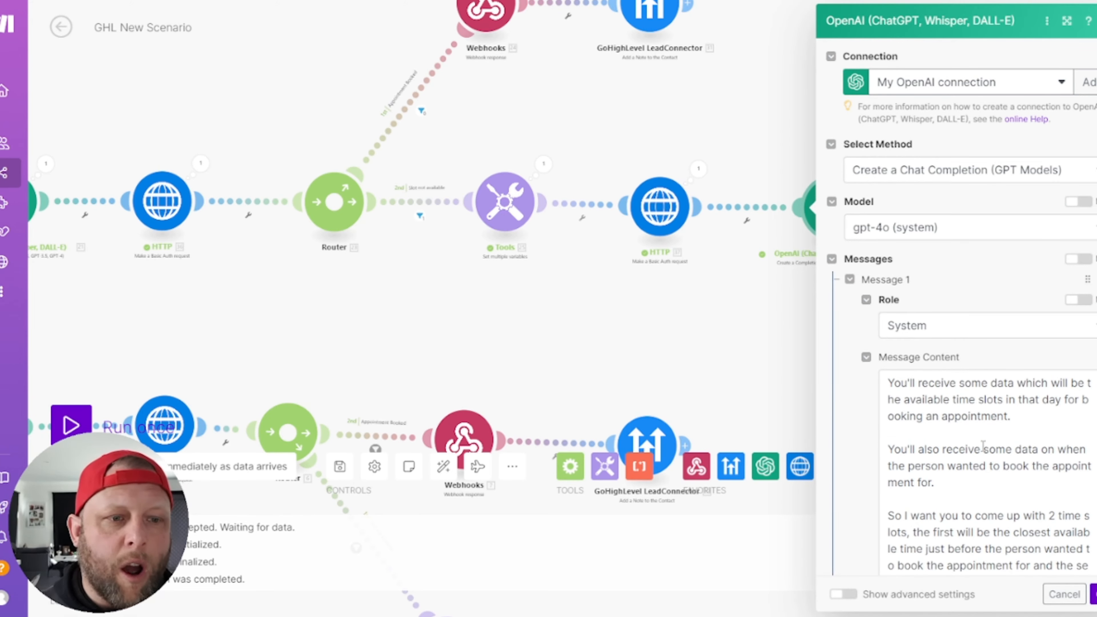
scroll(983, 445, down, 5)
scroll(983, 446, down, 5)
scroll(983, 446, down, 10)
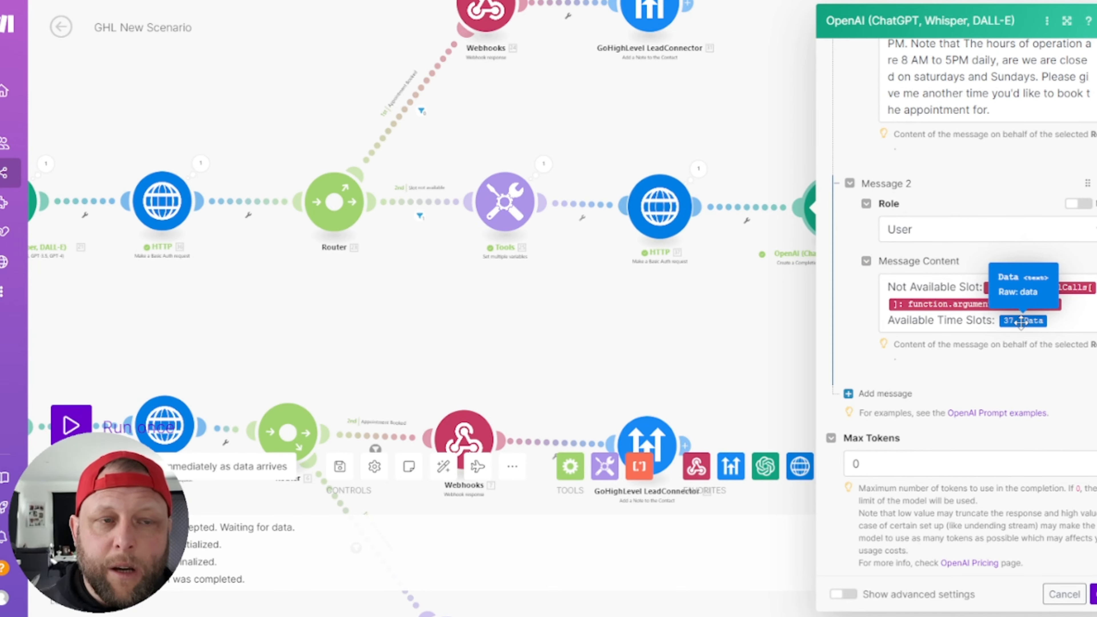
scroll(1018, 117, up, 5)
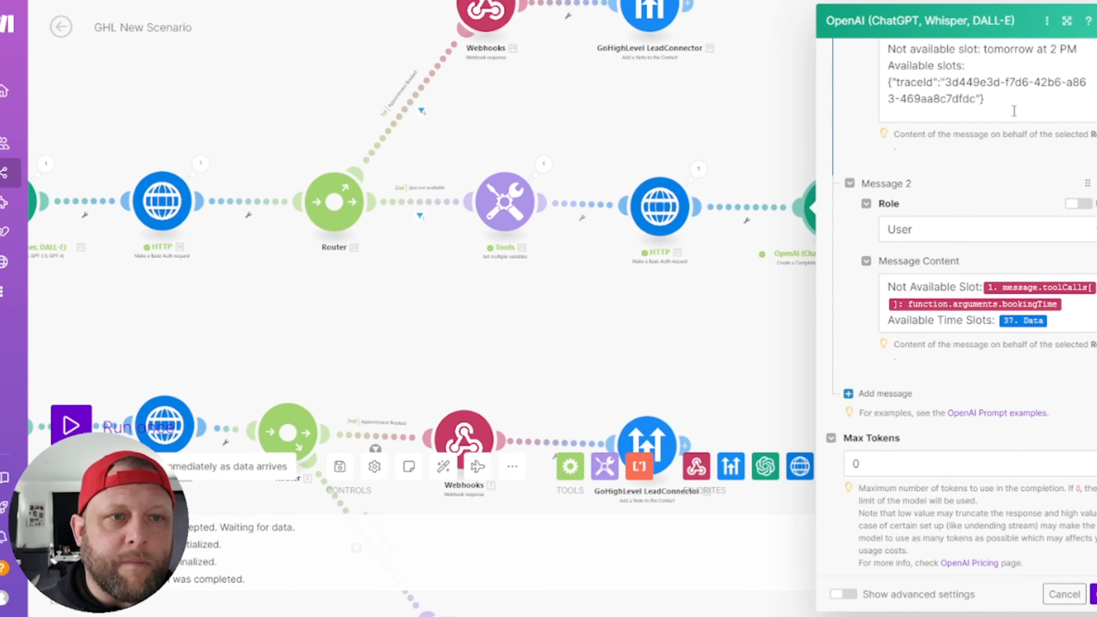
scroll(1012, 111, down, 2)
click(1012, 111)
scroll(994, 86, down, 5)
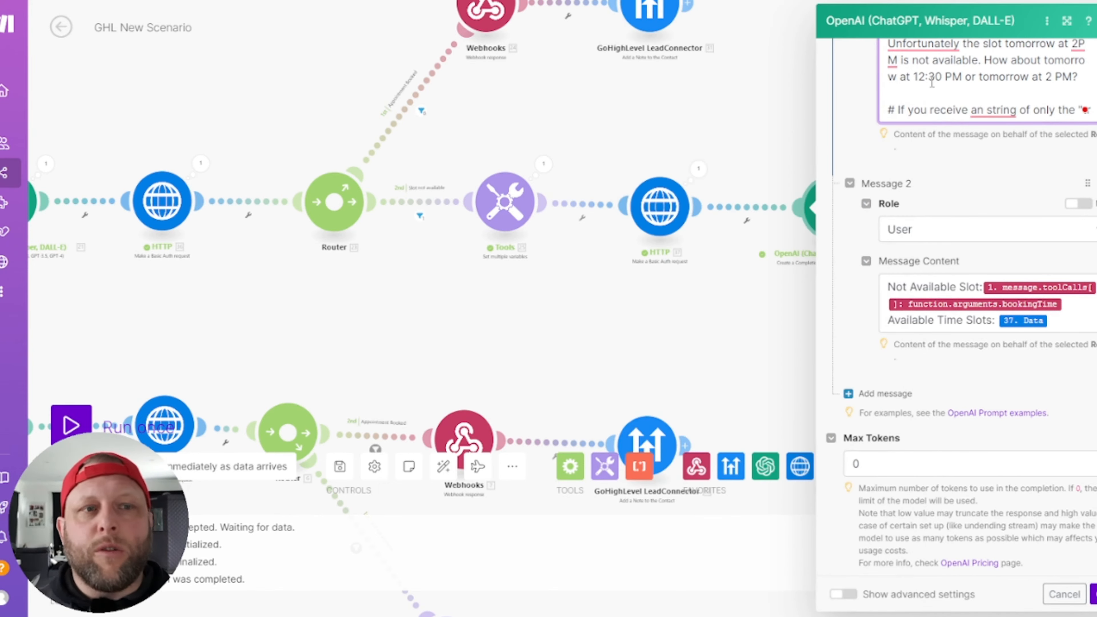
scroll(978, 154, up, 10)
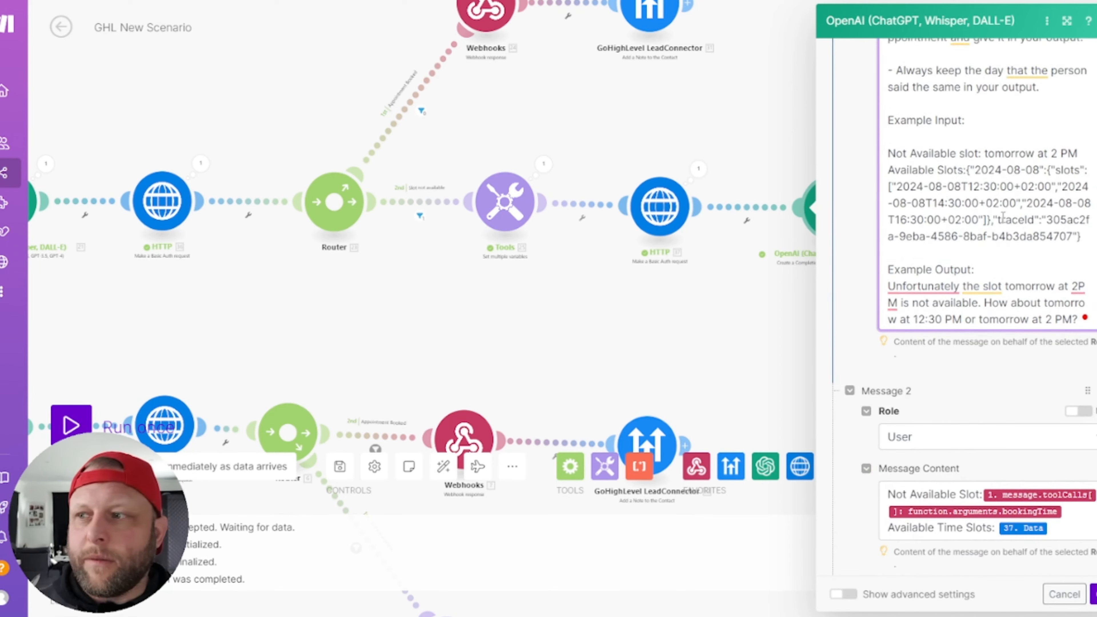
click(774, 158)
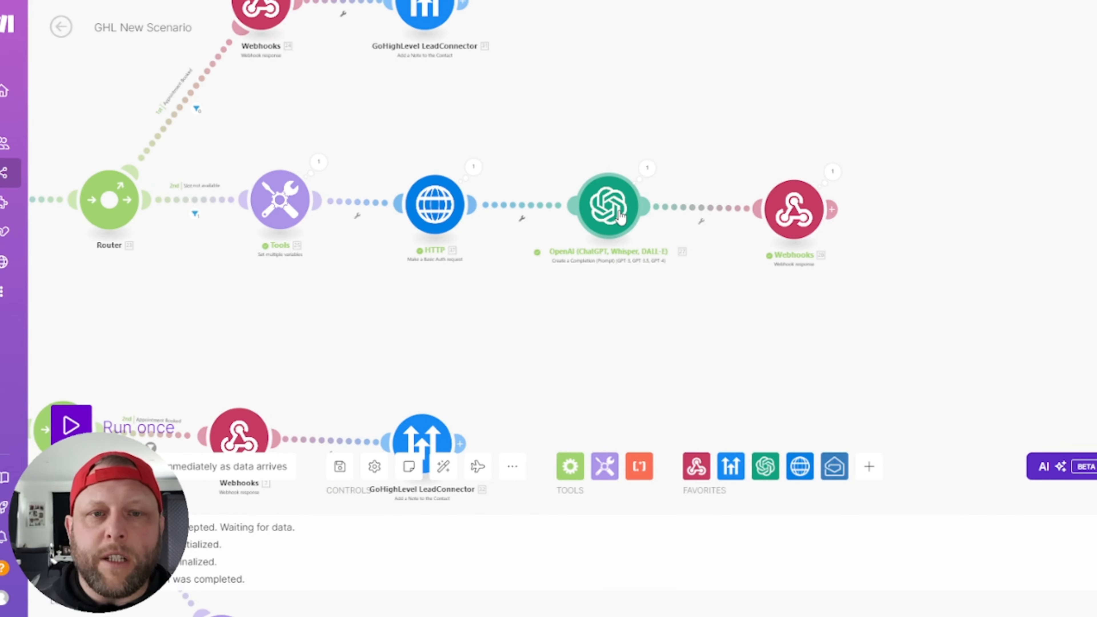
Step: Read the OpenAI module's system prompt and its example available-slots data, then close it
click(620, 216)
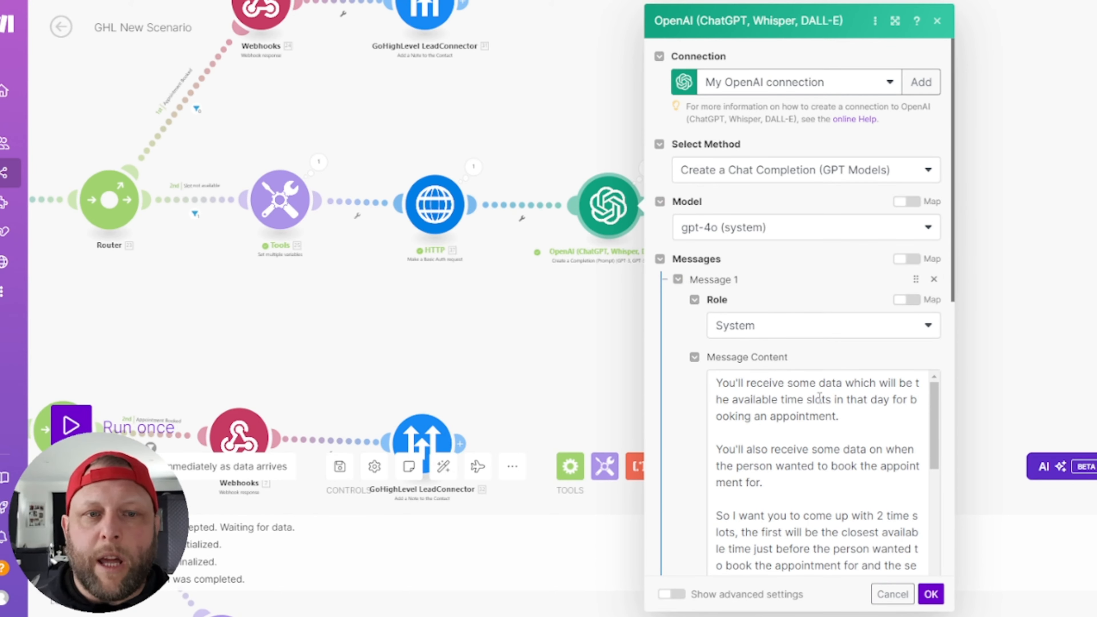
click(809, 409)
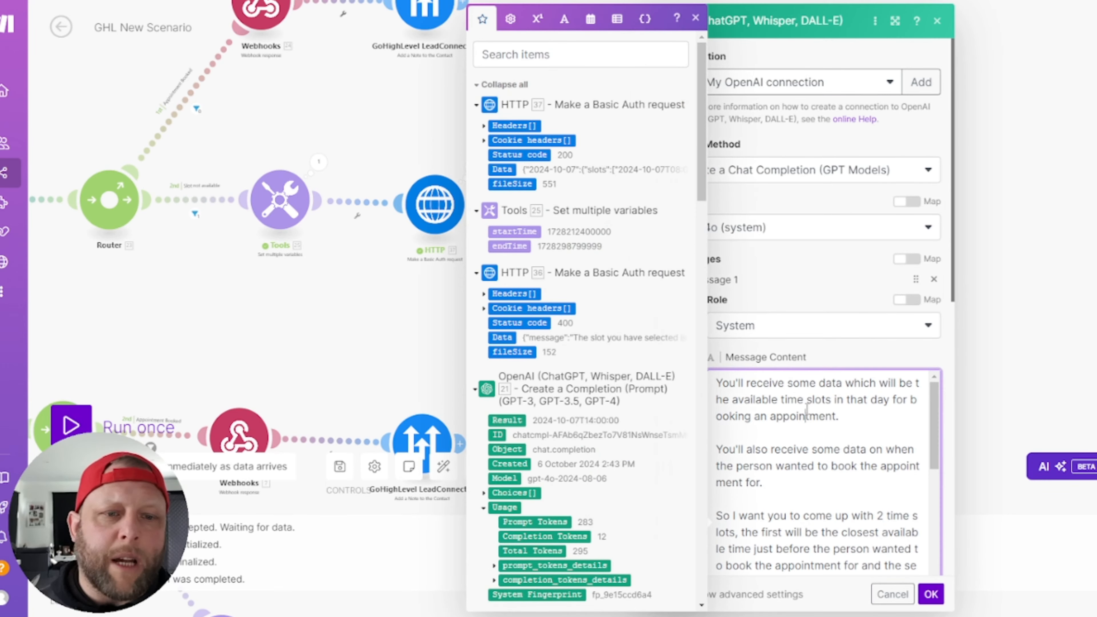
scroll(807, 409, down, 6)
scroll(807, 410, down, 4)
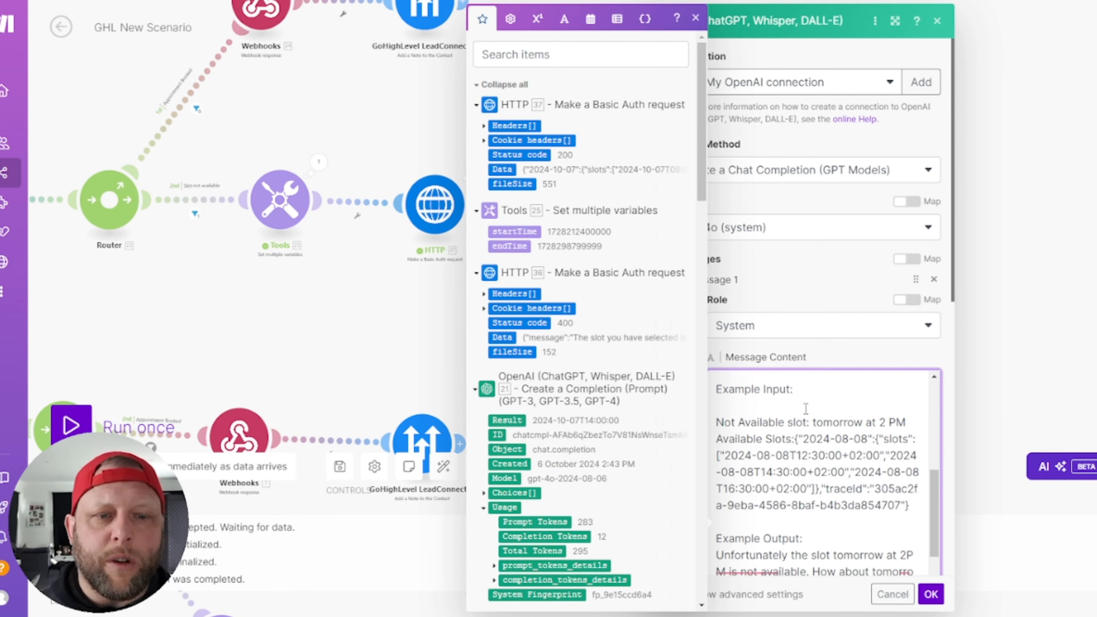
drag(812, 406, 861, 469)
scroll(835, 499, down, 5)
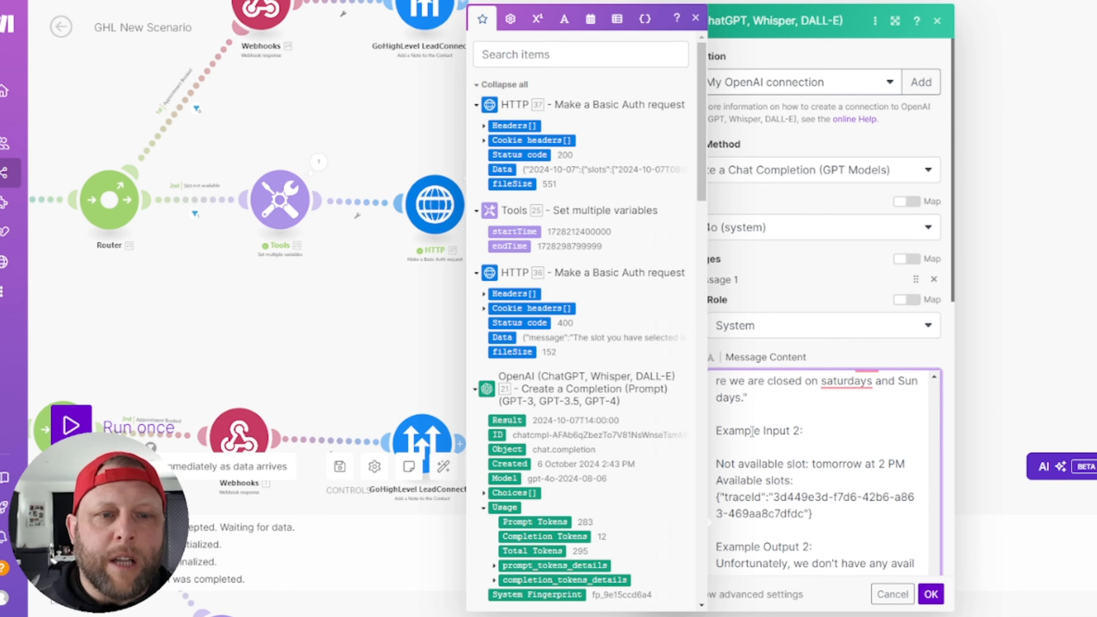
scroll(760, 484, down, 4)
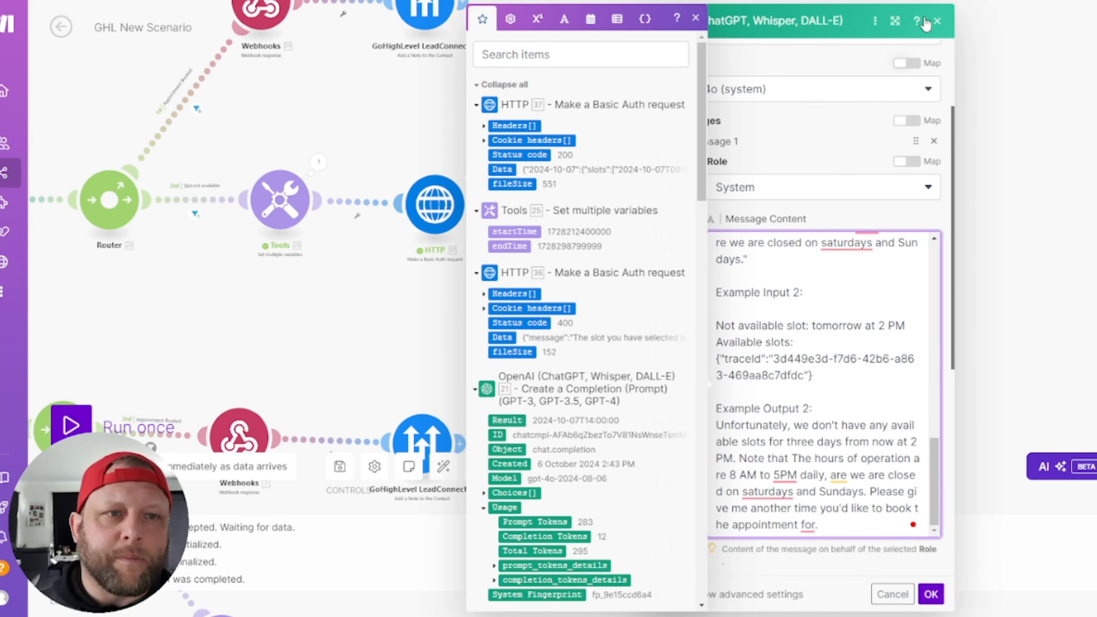
click(936, 23)
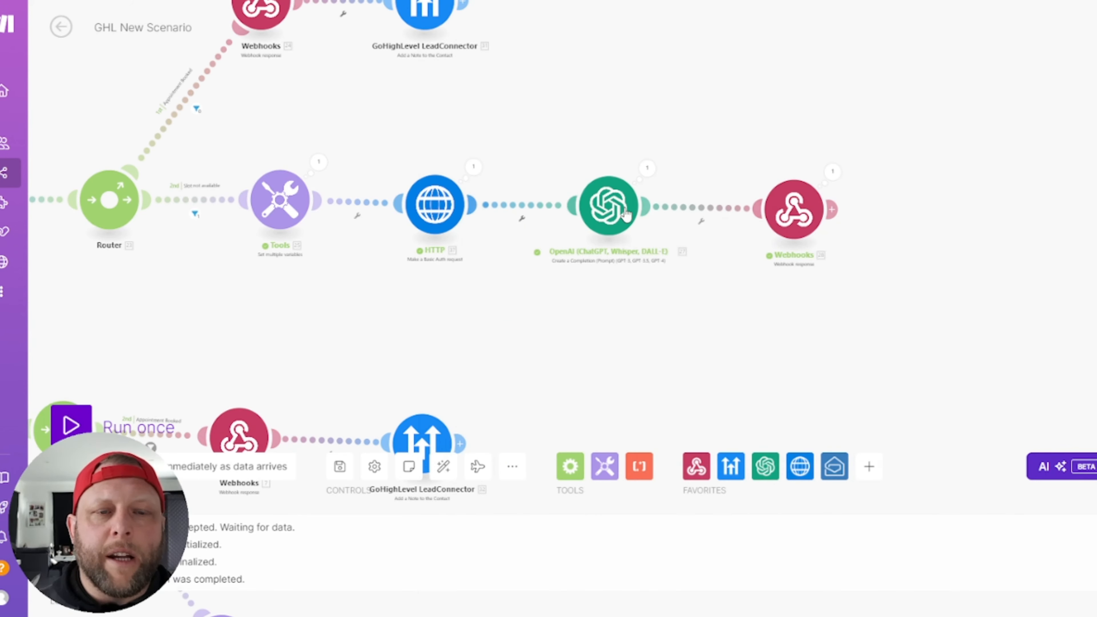
click(866, 249)
click(795, 210)
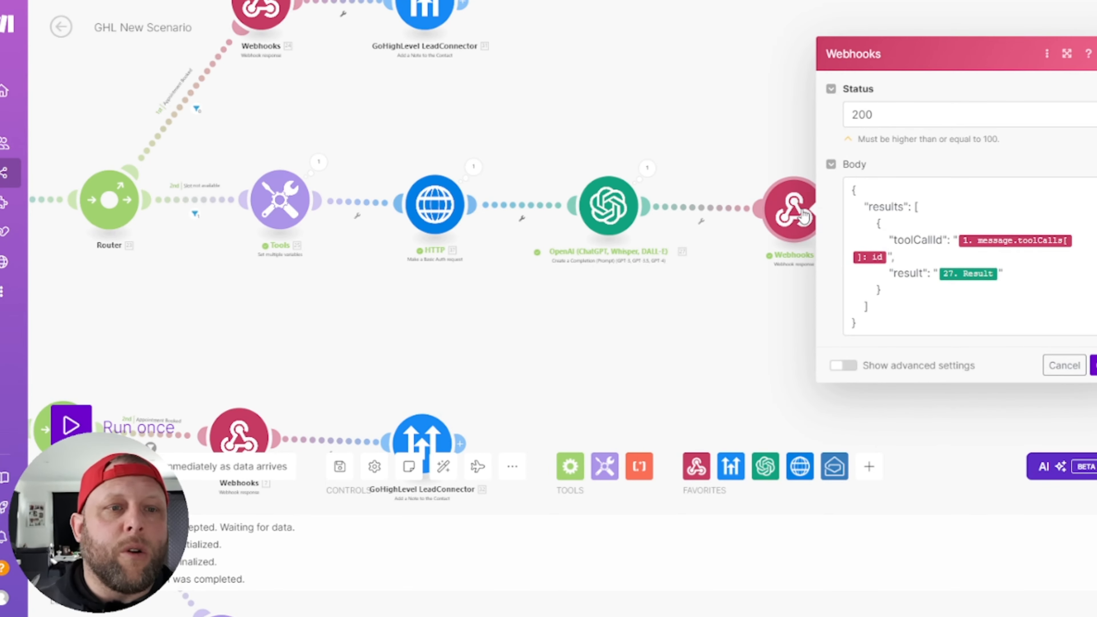
click(1011, 275)
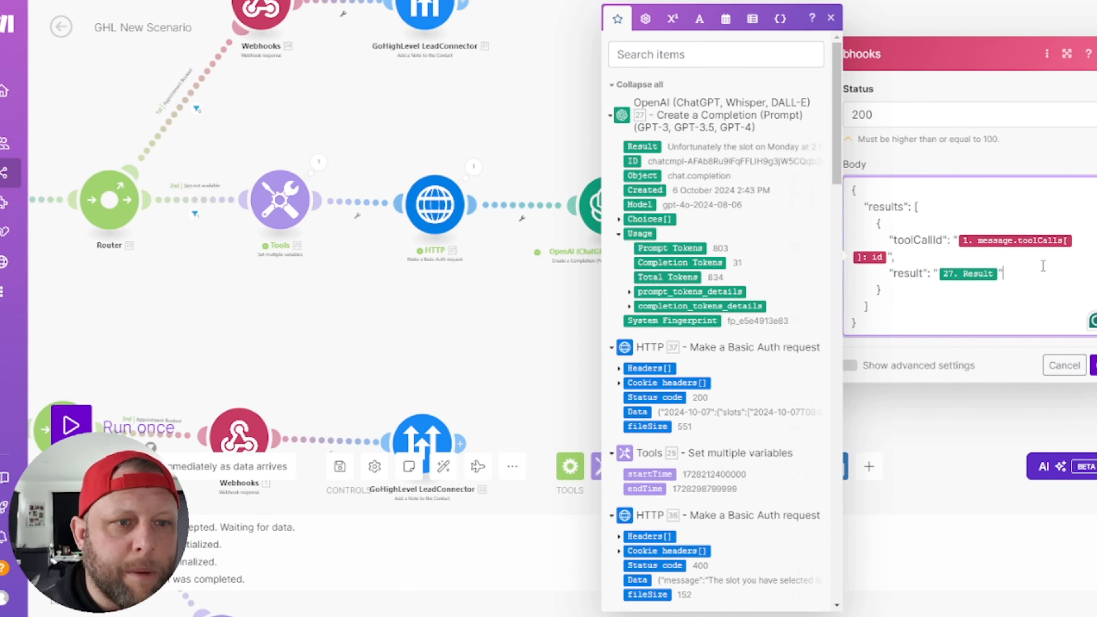
click(491, 115)
click(786, 206)
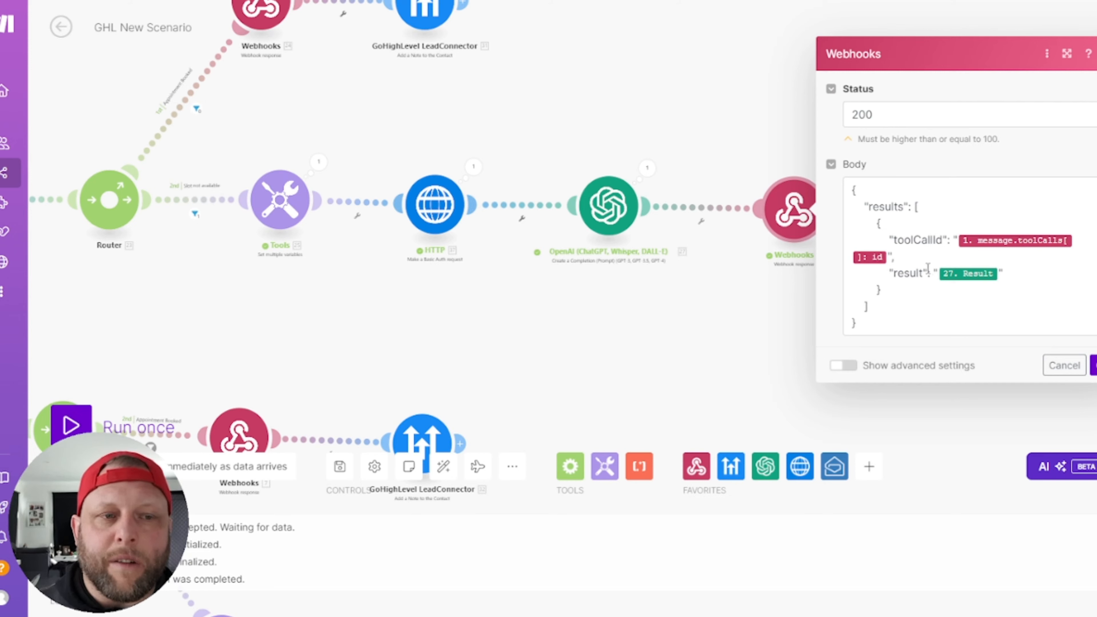
click(964, 272)
click(1064, 366)
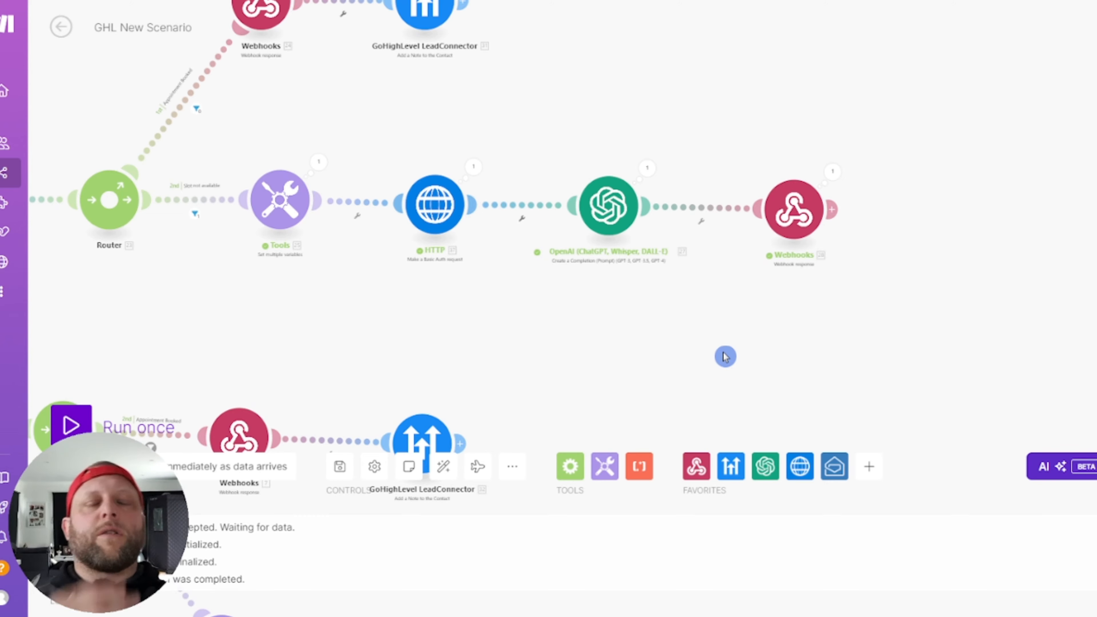
scroll(648, 315, down, 3)
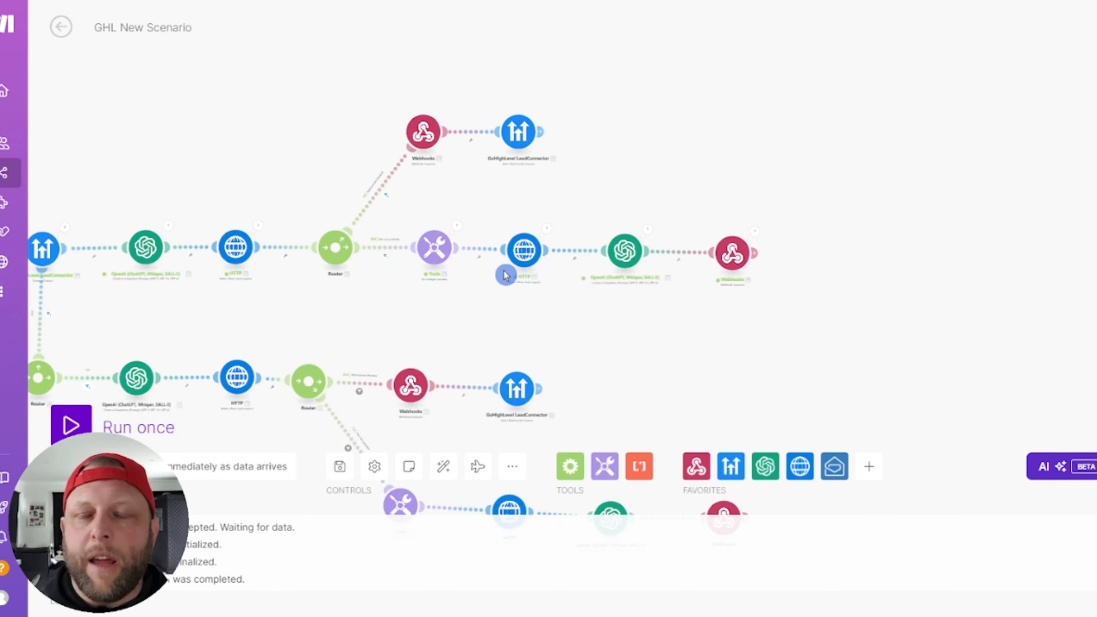
scroll(506, 276, down, 2)
drag(391, 301, 673, 192)
scroll(493, 273, up, 3)
scroll(493, 273, down, 3)
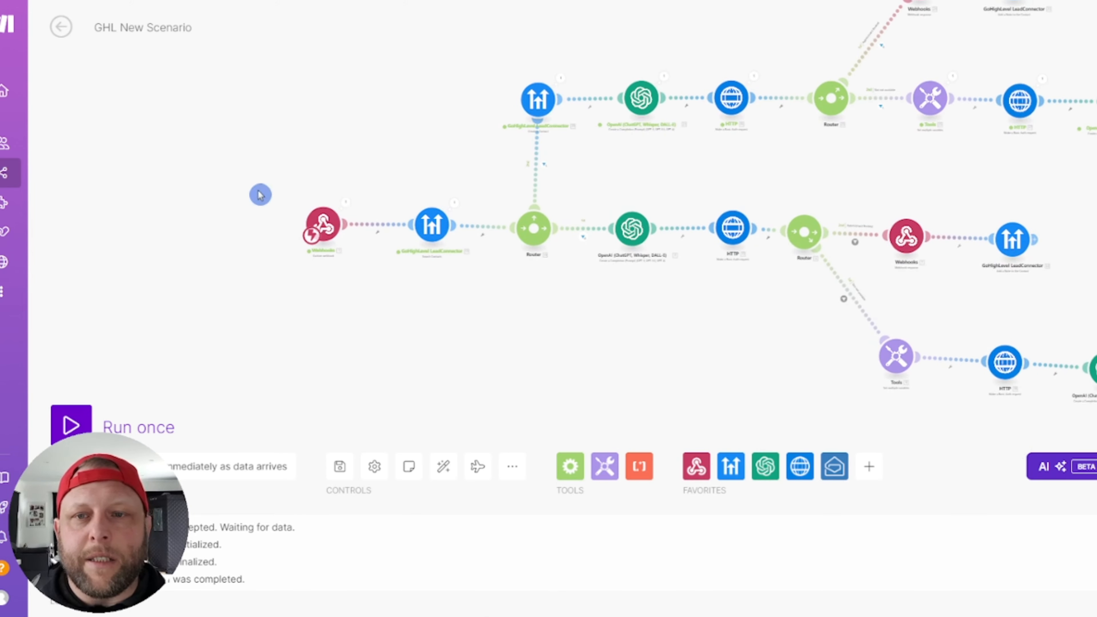
scroll(339, 176, up, 3)
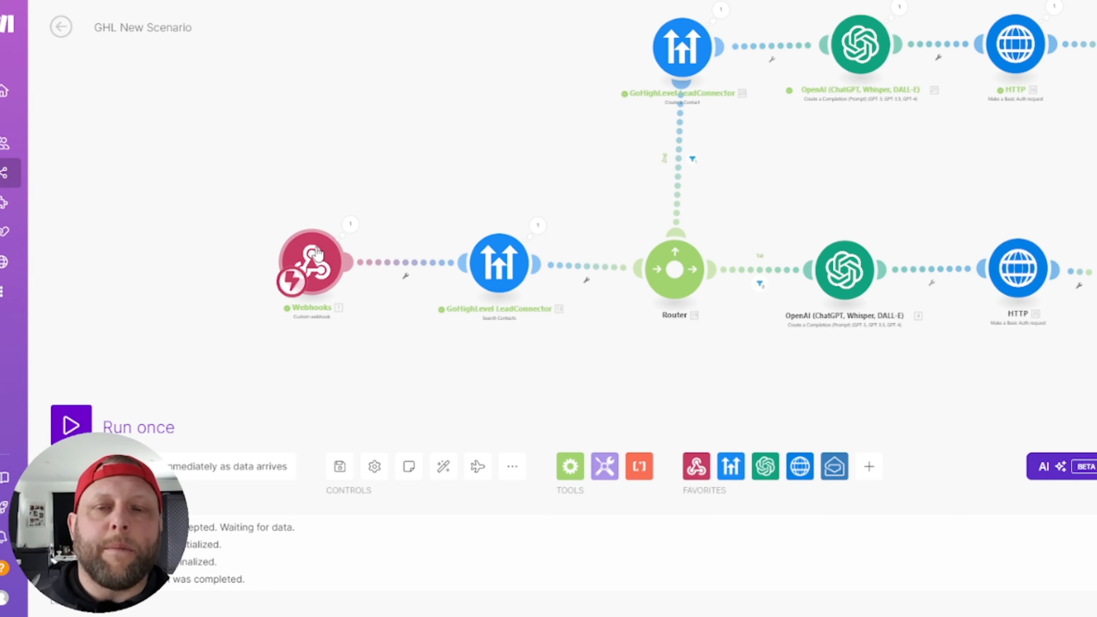
drag(598, 181, 502, 146)
scroll(502, 164, up, 2)
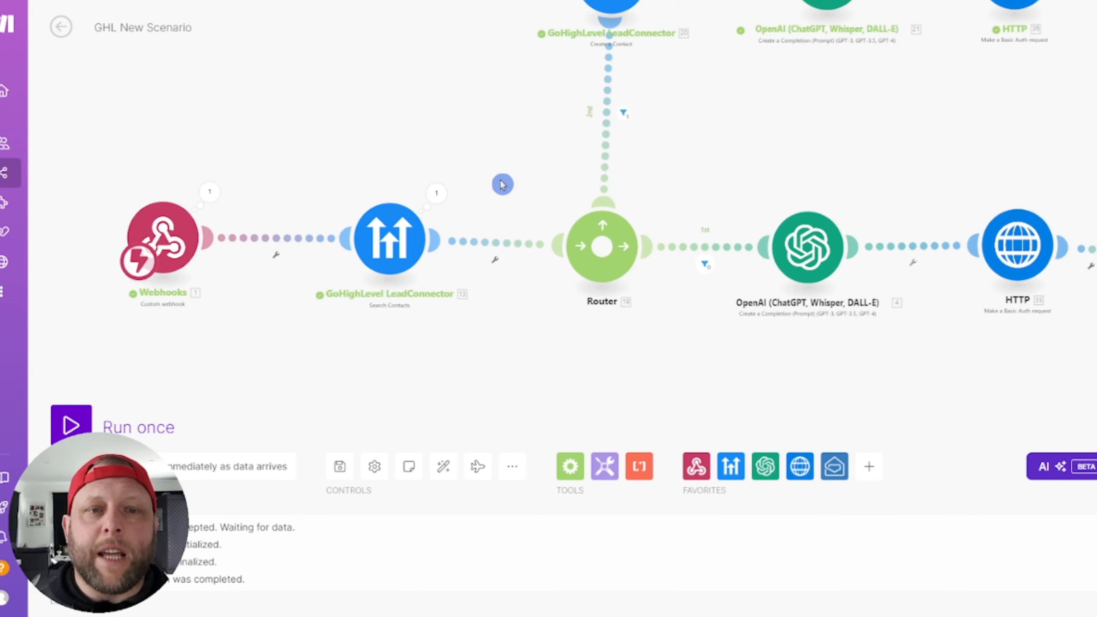
scroll(501, 188, down, 5)
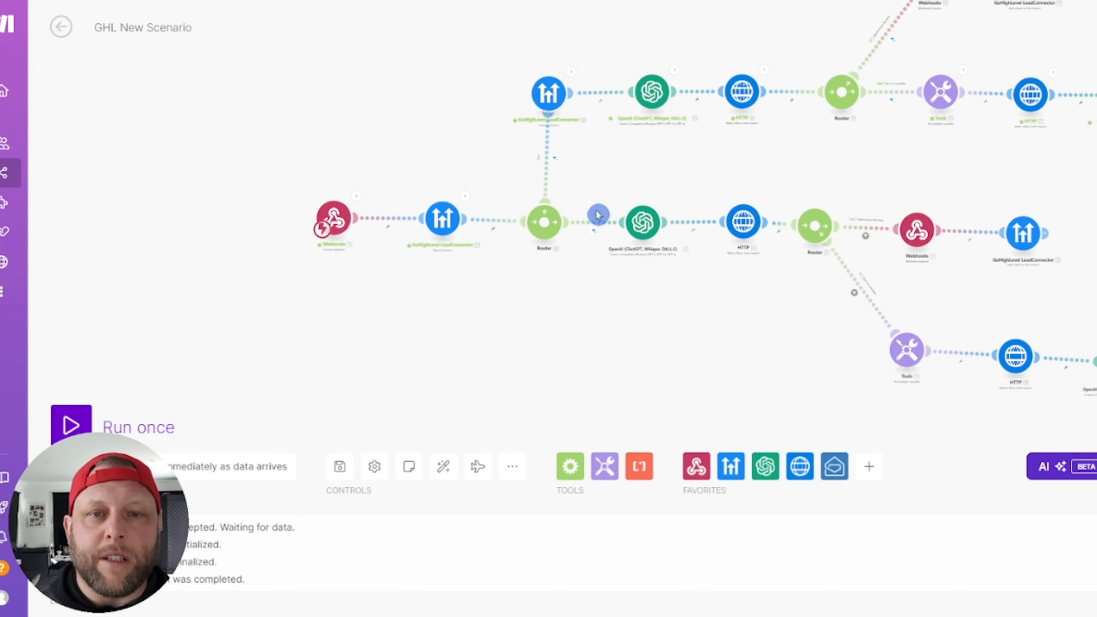
scroll(578, 207, up, 3)
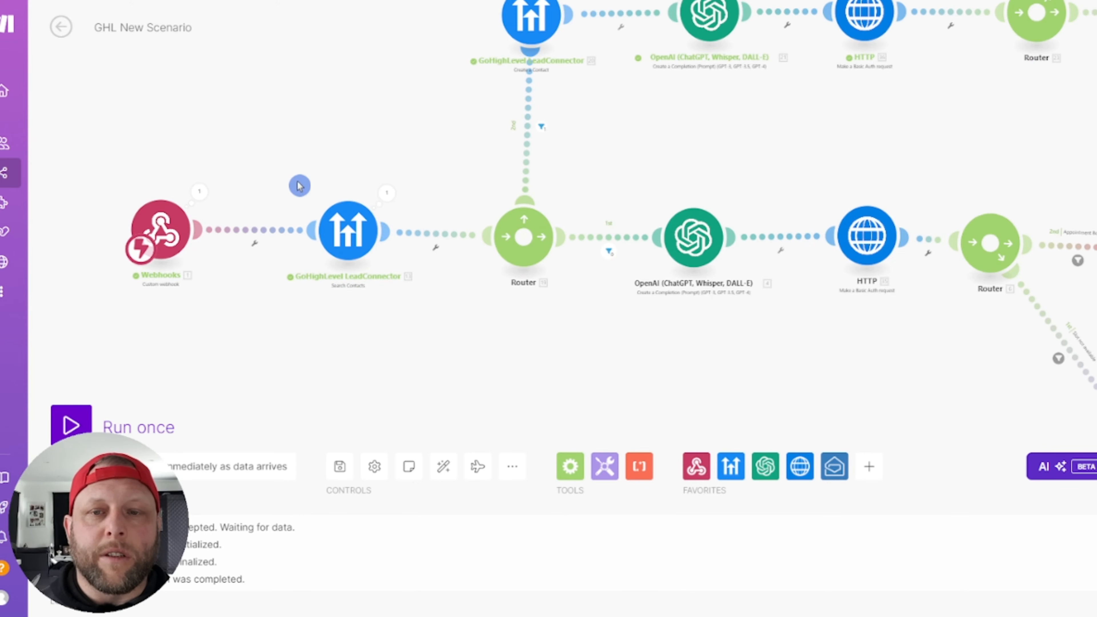
drag(606, 204, 588, 277)
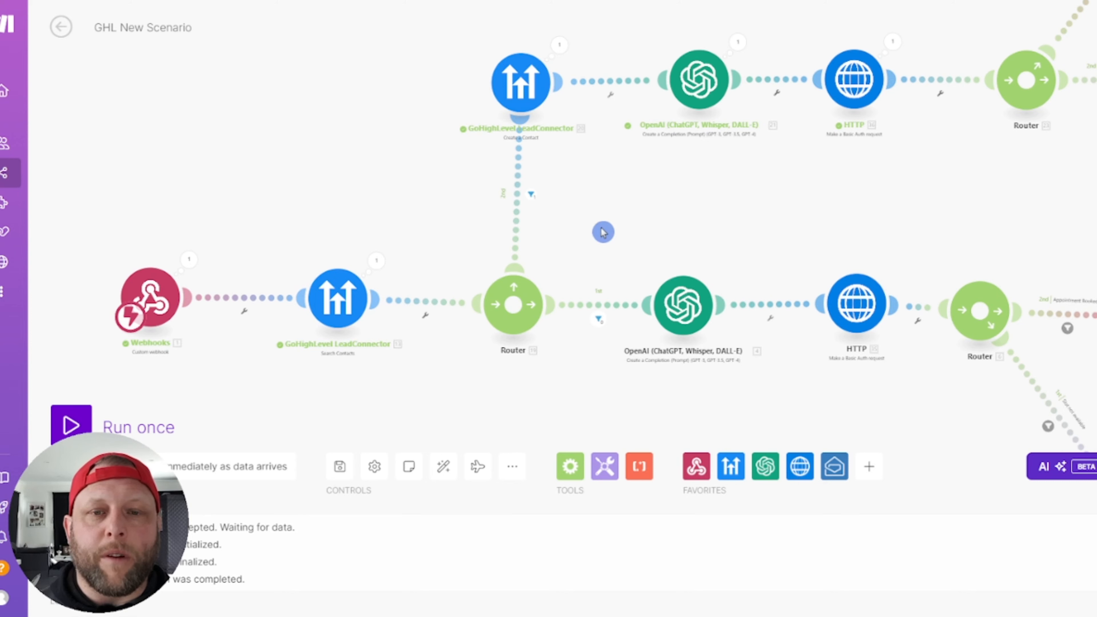
click(599, 320)
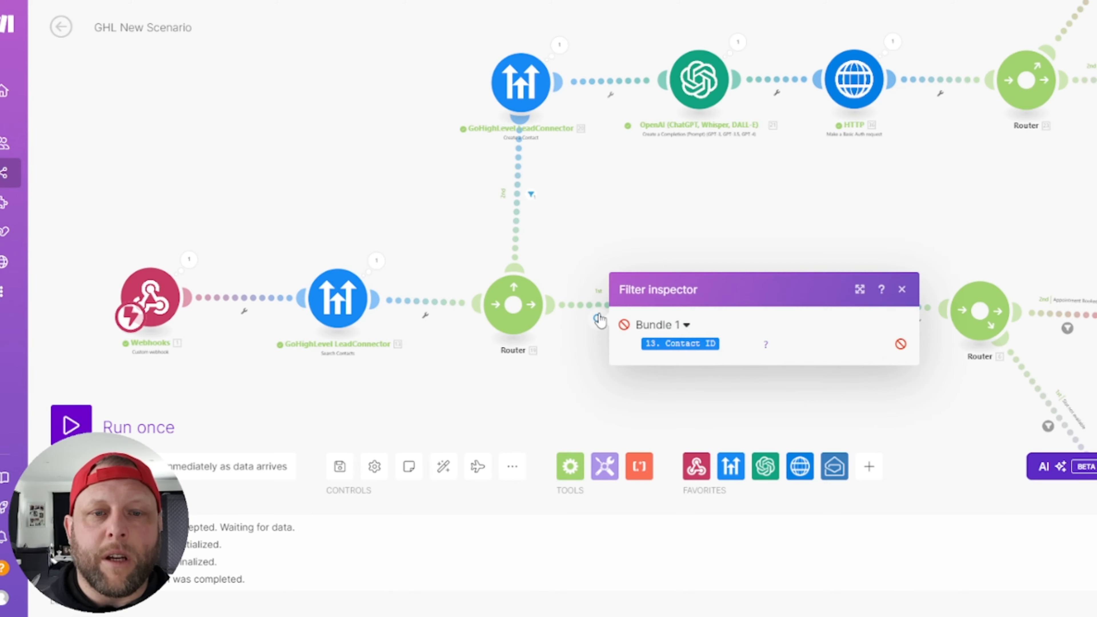
click(531, 196)
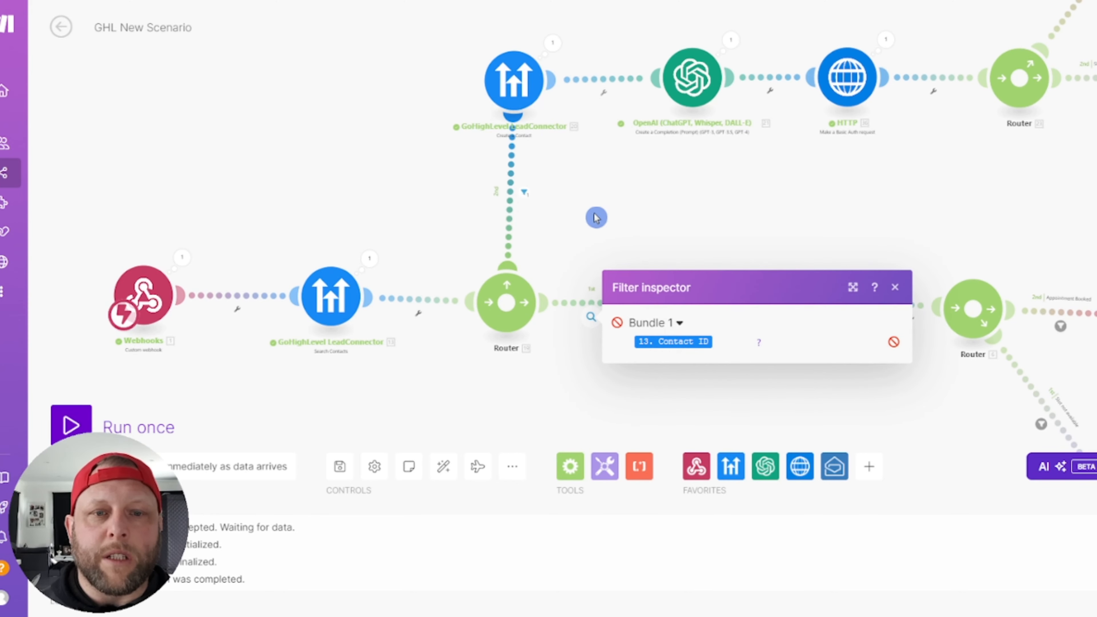
click(418, 209)
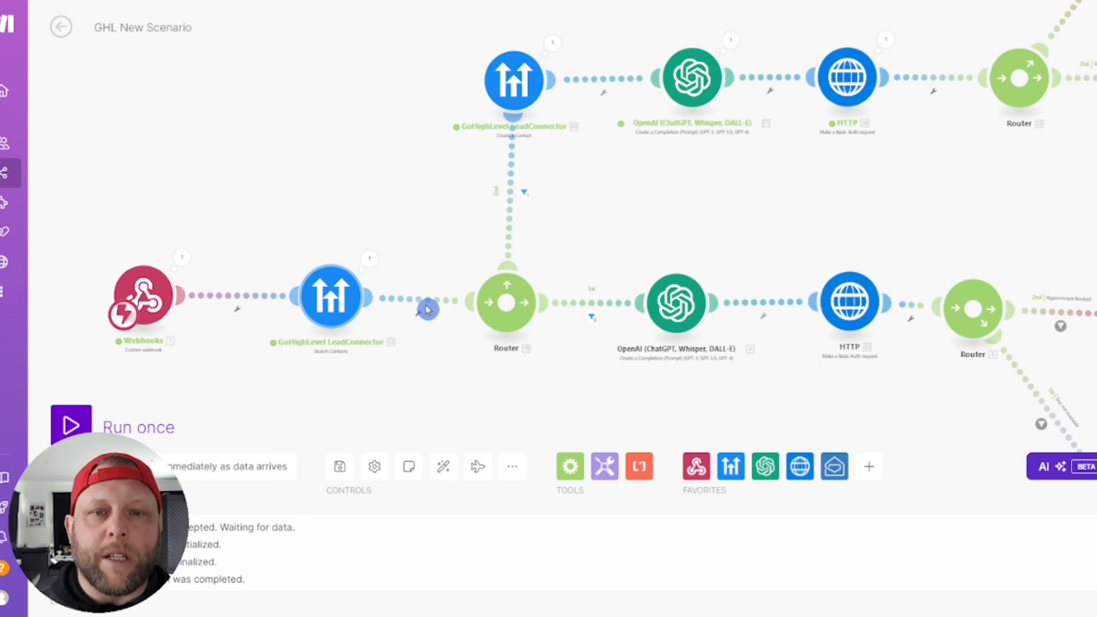
click(523, 193)
click(382, 149)
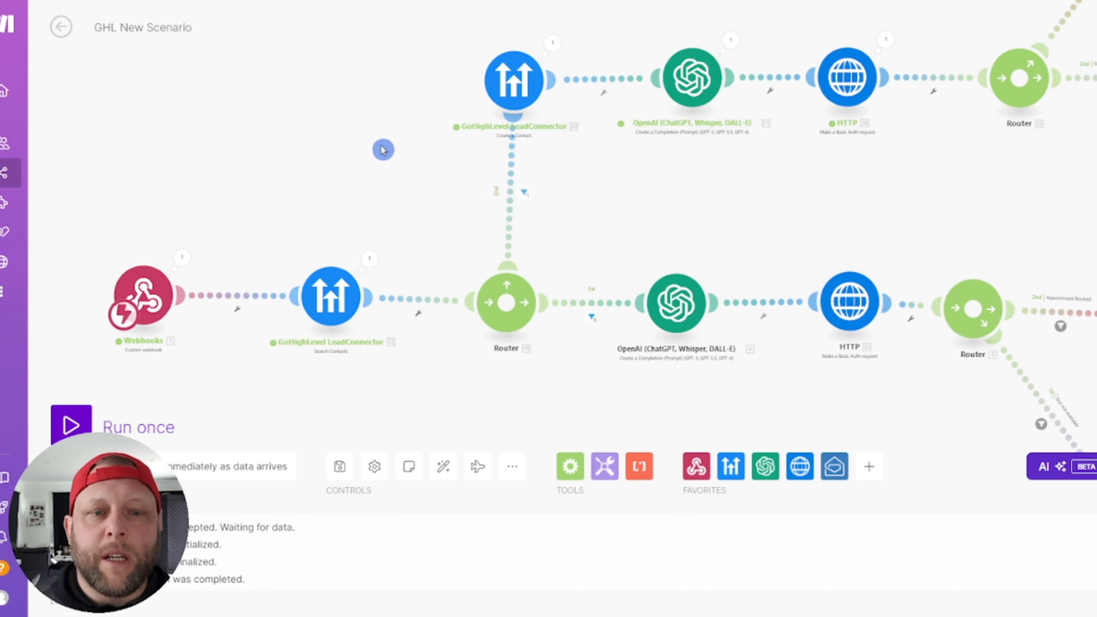
drag(355, 169, 321, 211)
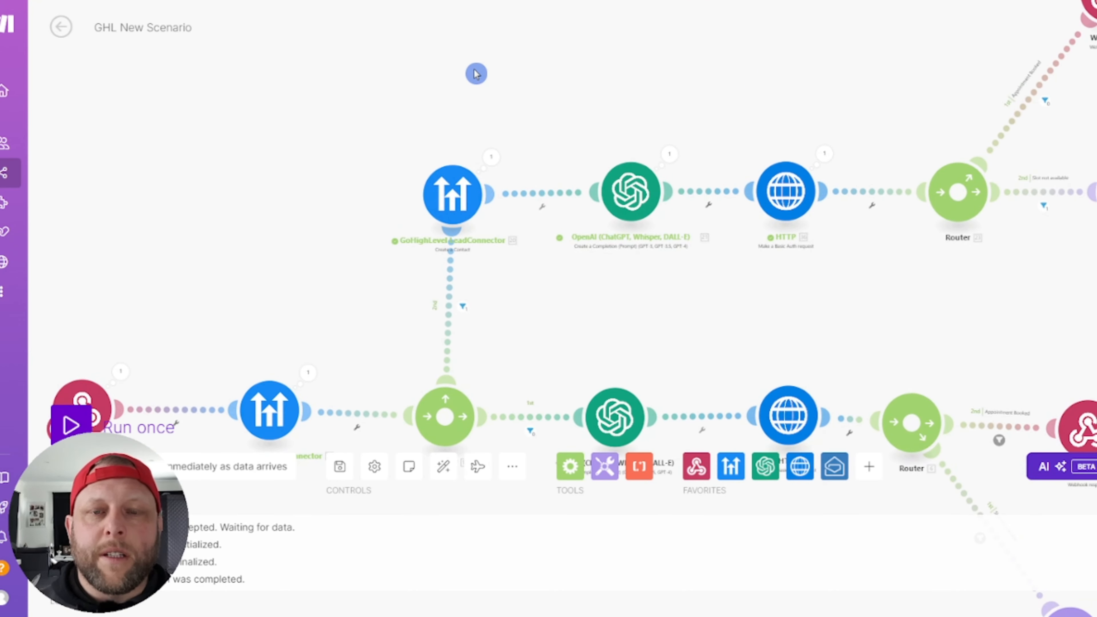
click(453, 190)
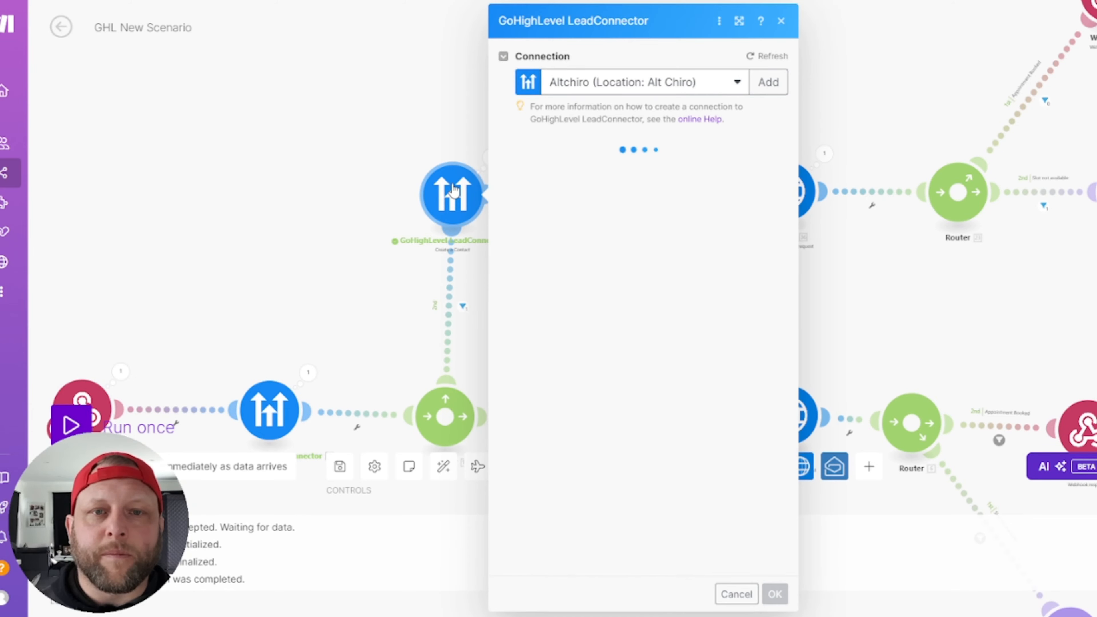
click(321, 147)
click(437, 190)
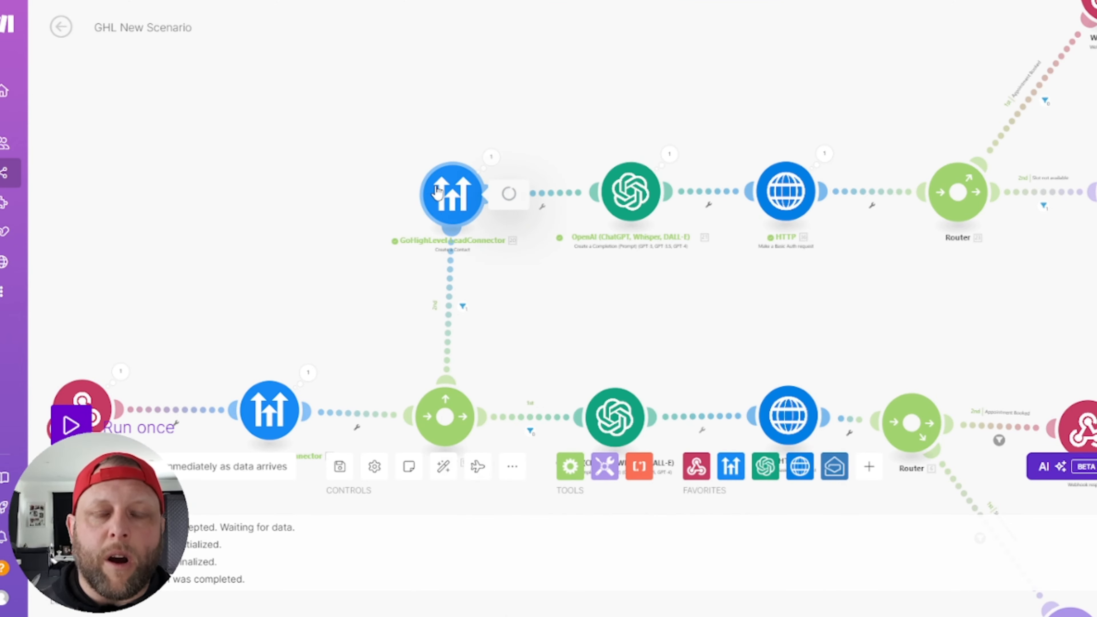
click(294, 187)
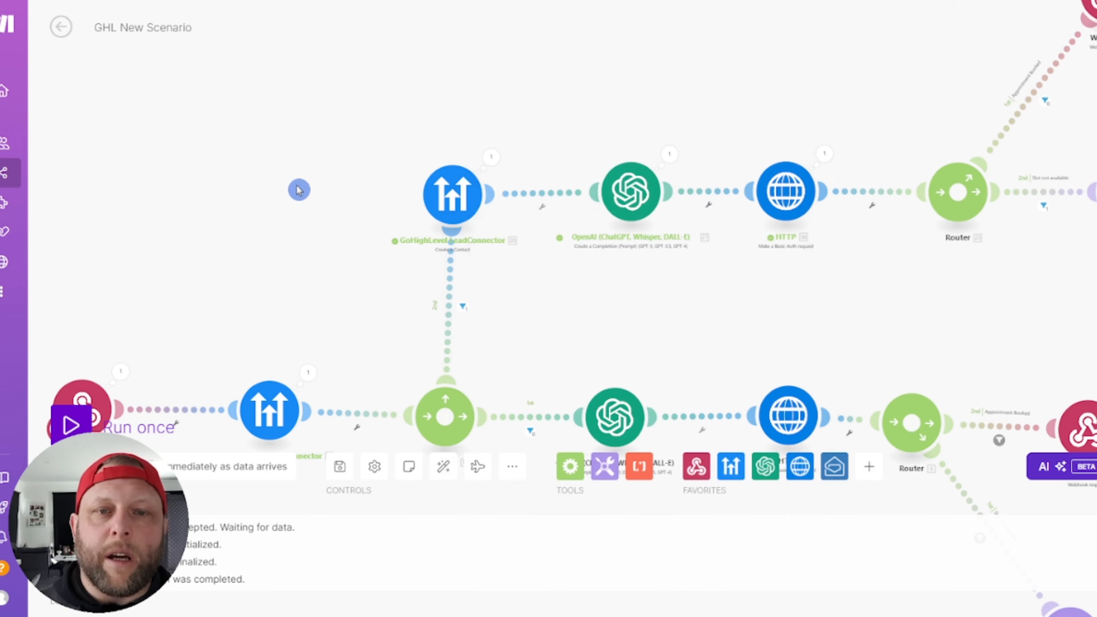
click(468, 200)
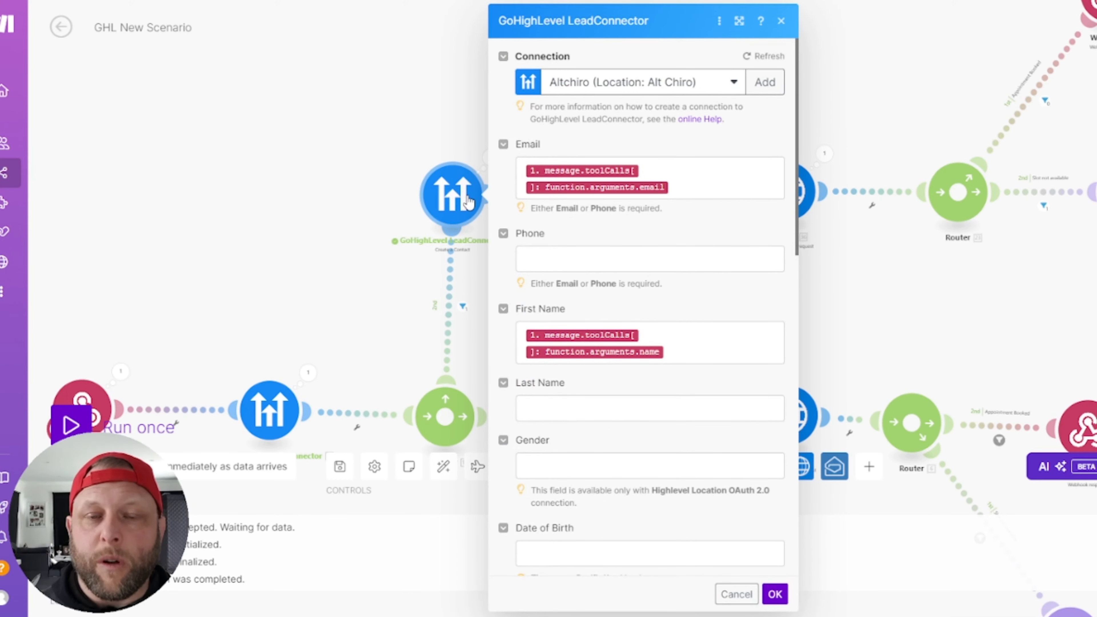
click(314, 279)
drag(879, 314, 649, 358)
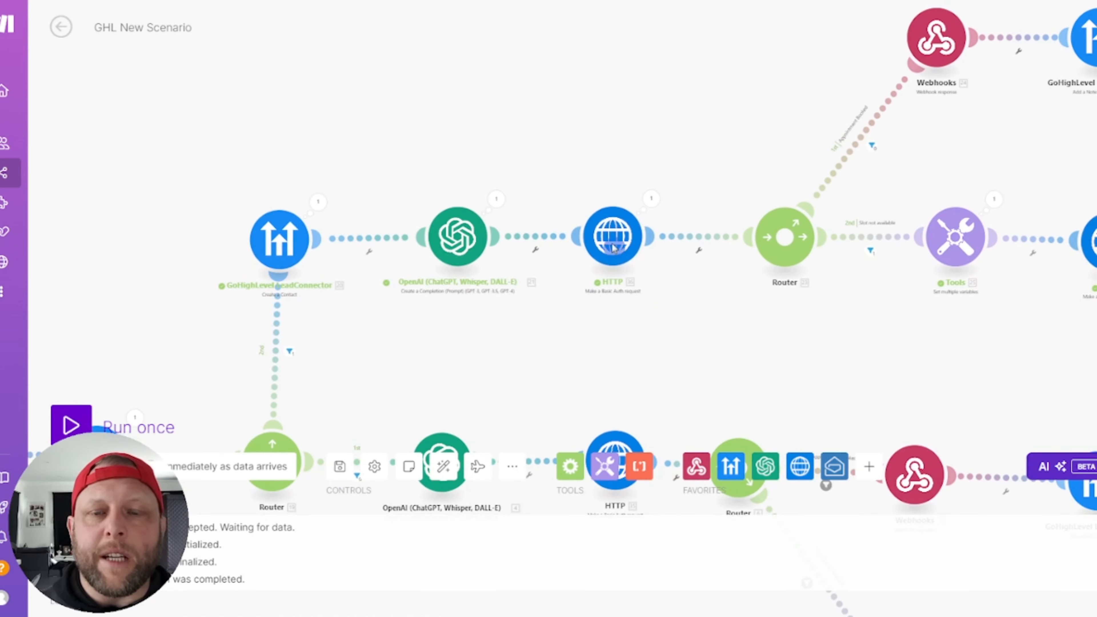
click(458, 248)
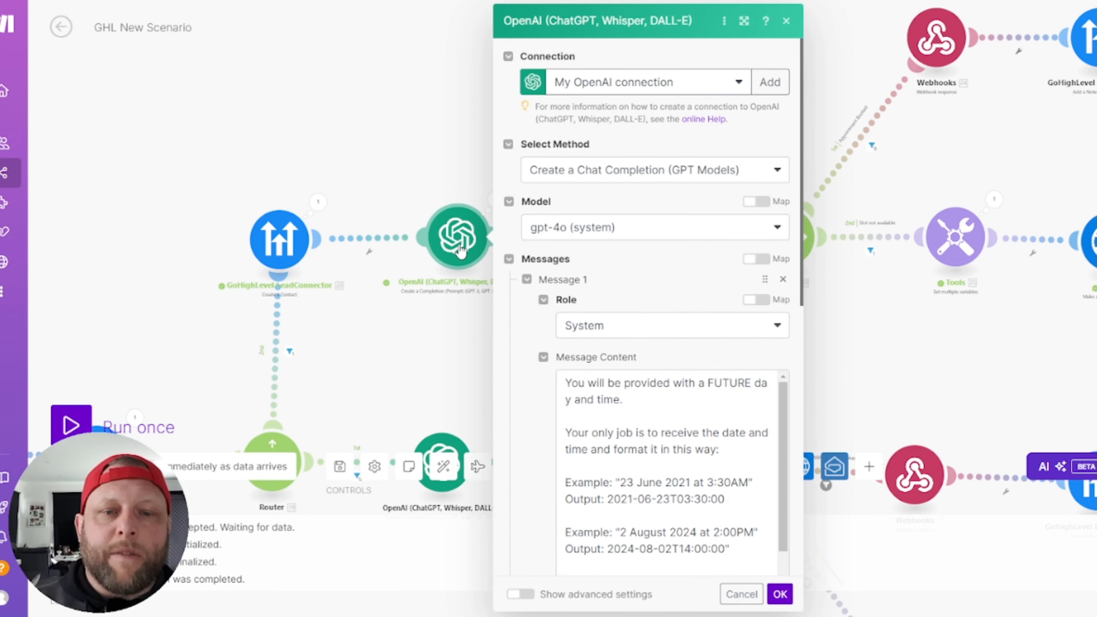
click(914, 394)
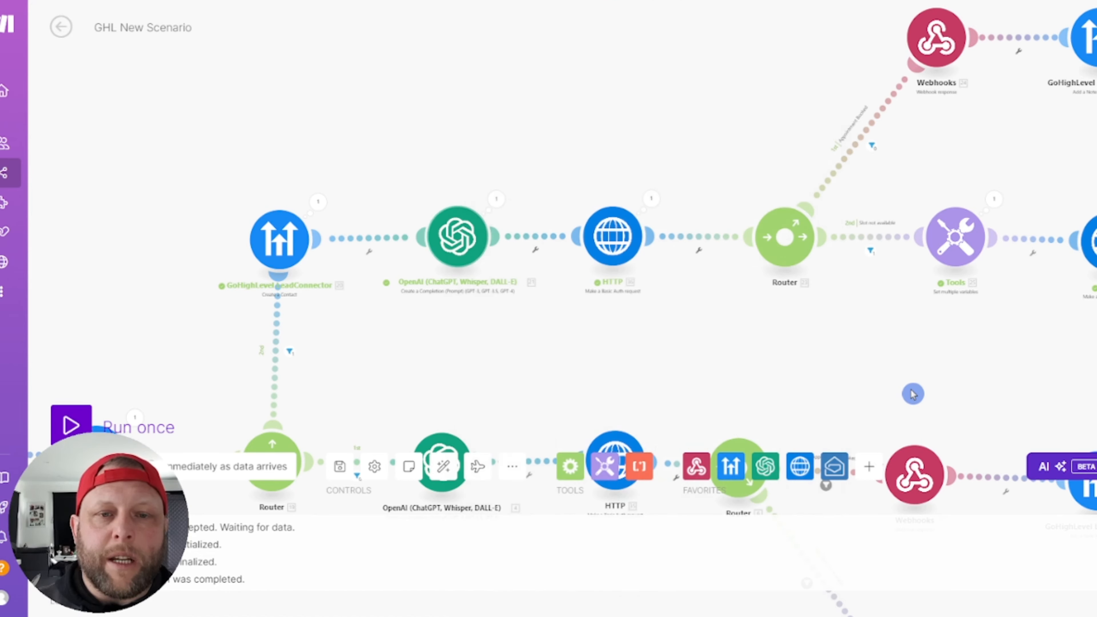
drag(914, 388, 651, 404)
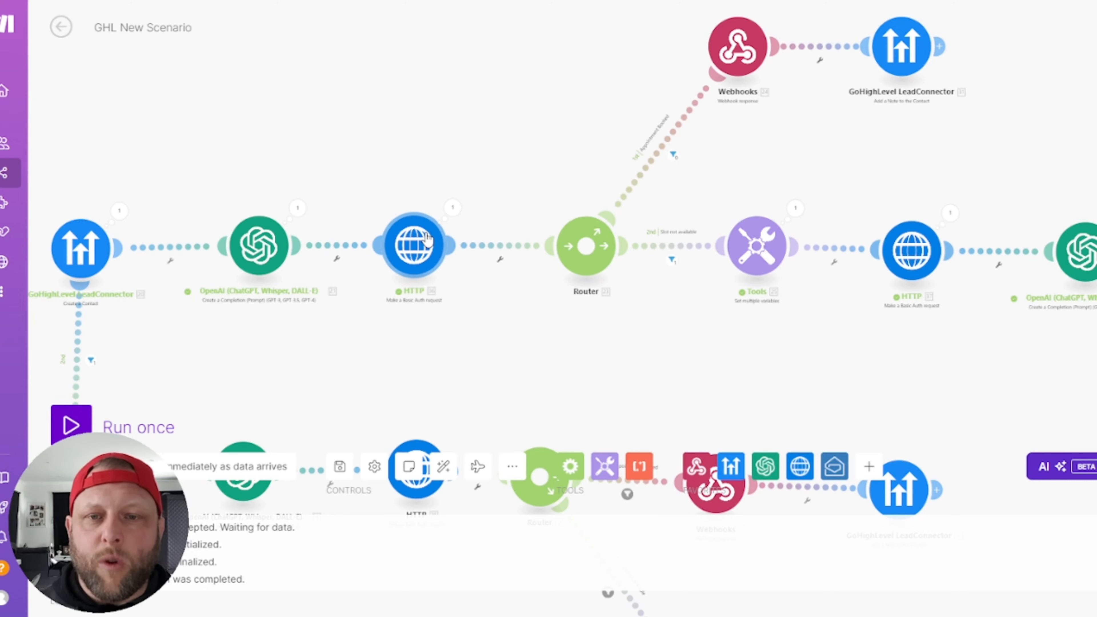
Step: Scroll through the appointment-booking HTTP request's settings, then close it
click(427, 242)
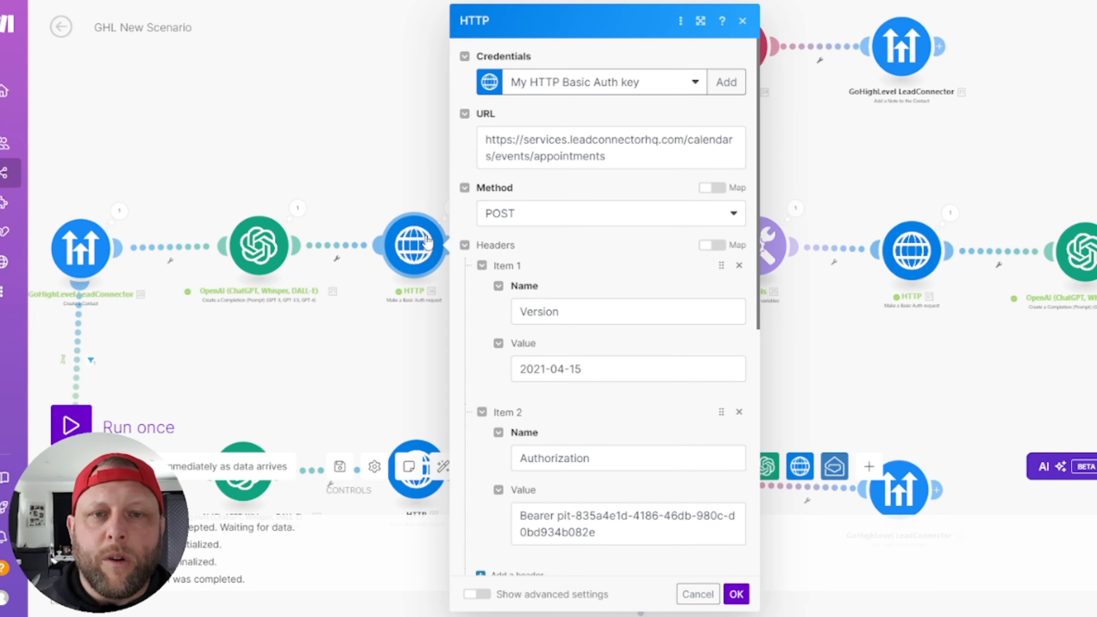
scroll(687, 303, down, 8)
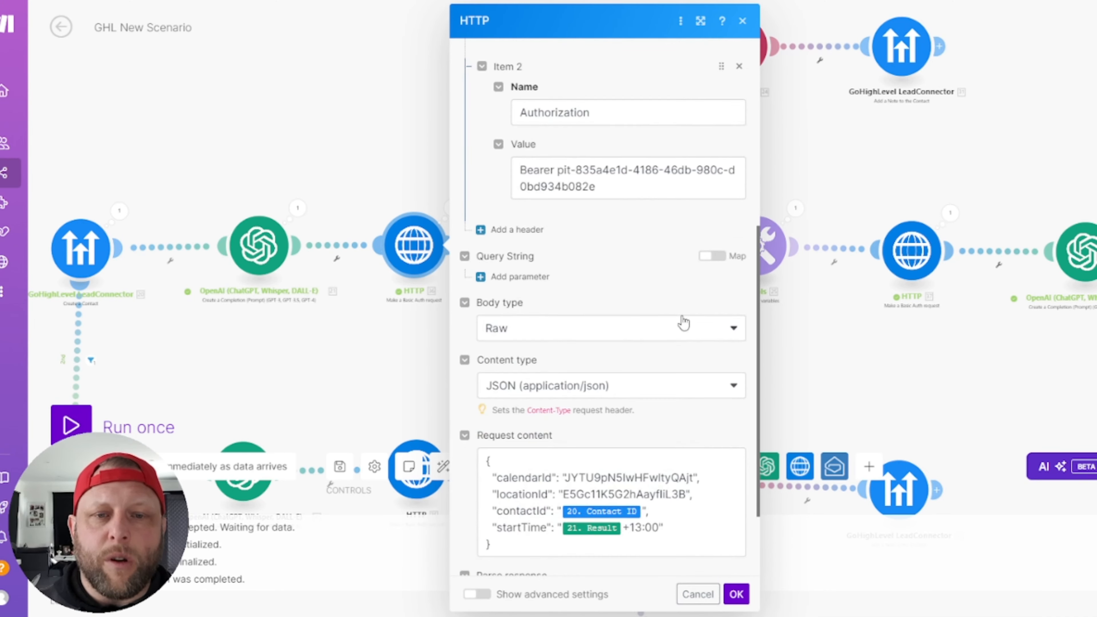
scroll(648, 210, down, 3)
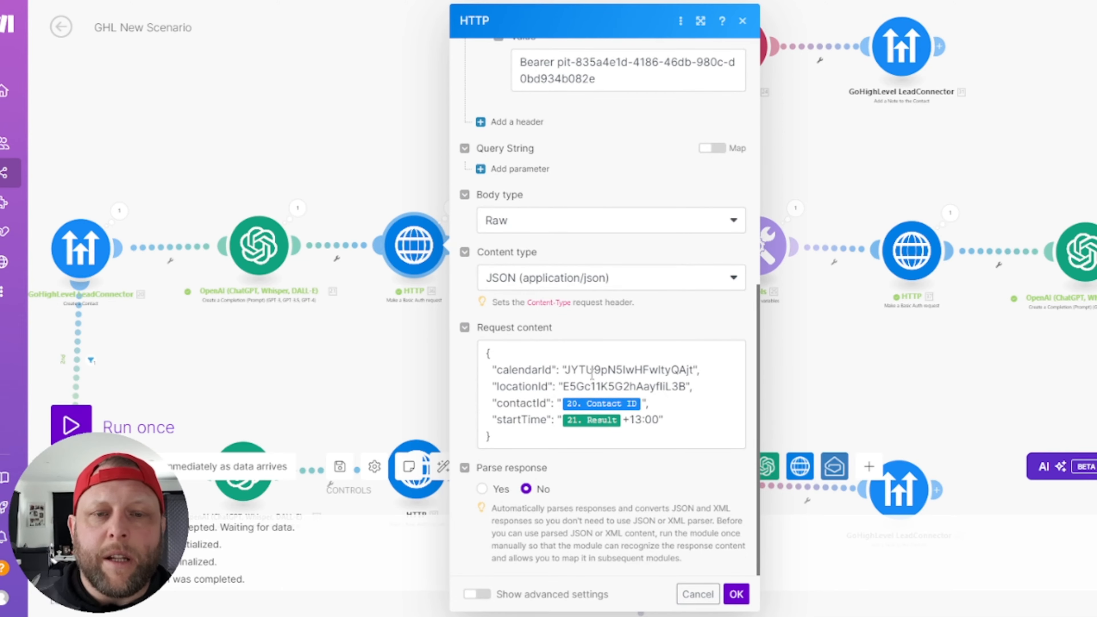
click(259, 123)
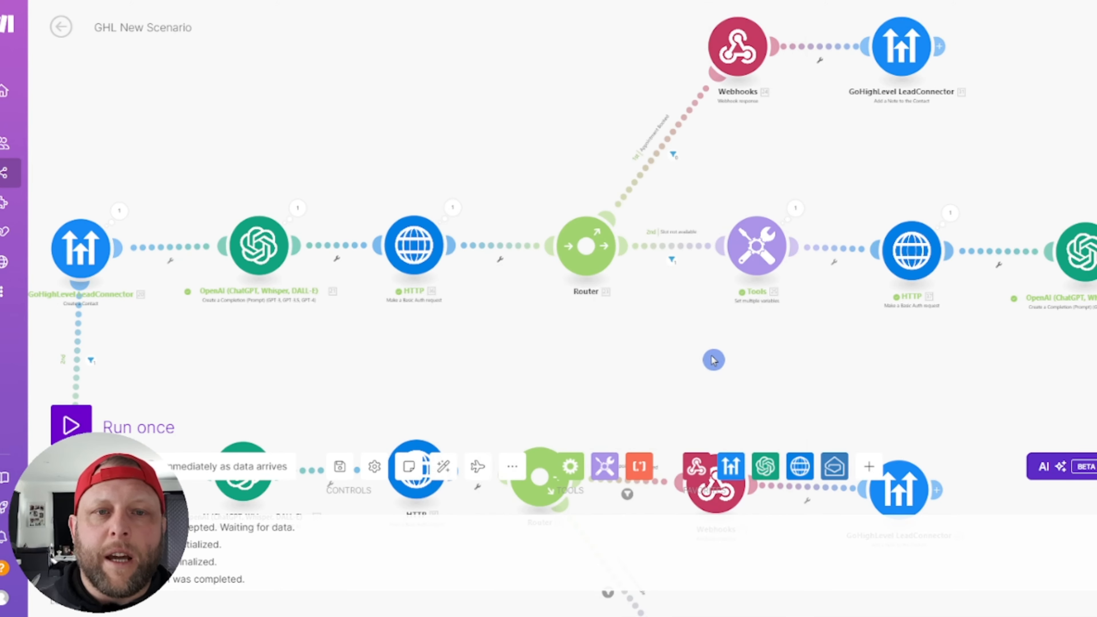
Step: Pan to the router's branches and briefly check the free-slots request settings
drag(607, 349, 542, 413)
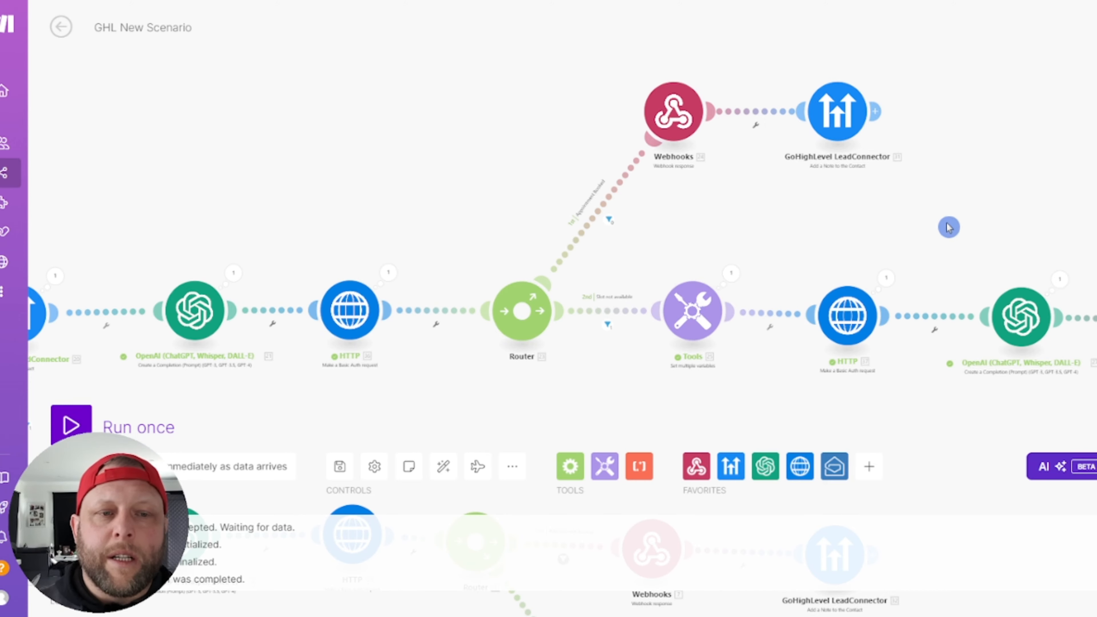
drag(948, 228, 356, 255)
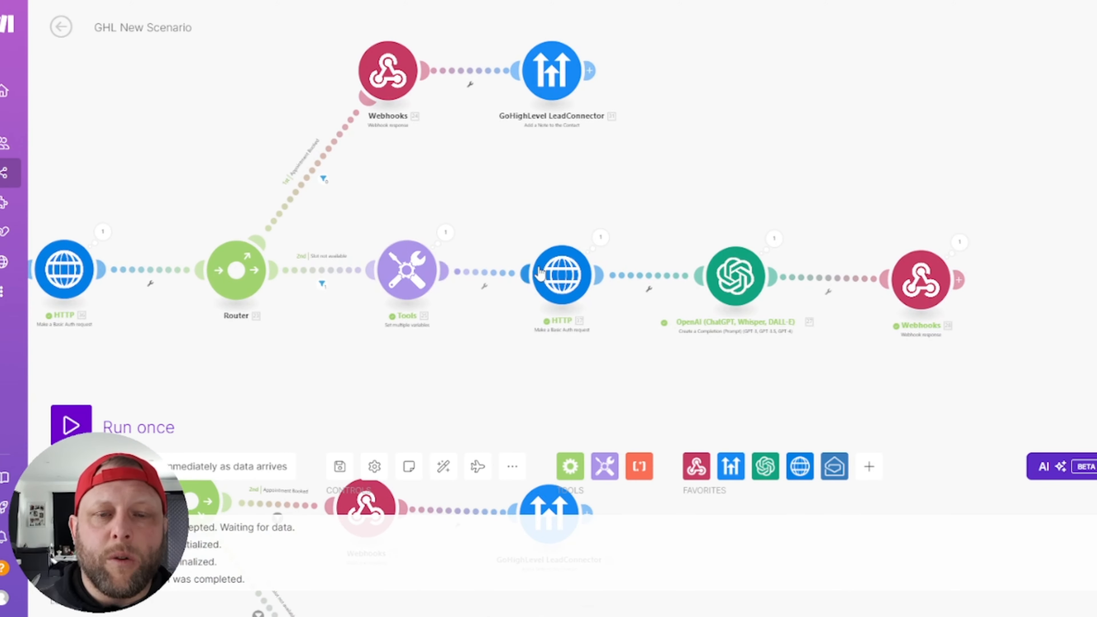
click(560, 275)
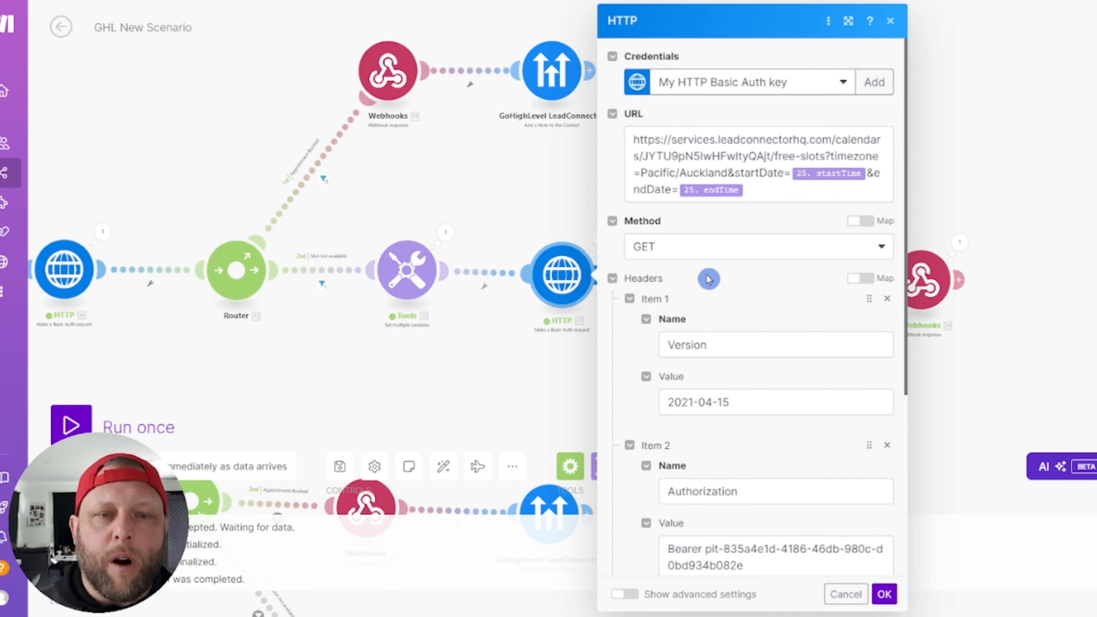
click(550, 233)
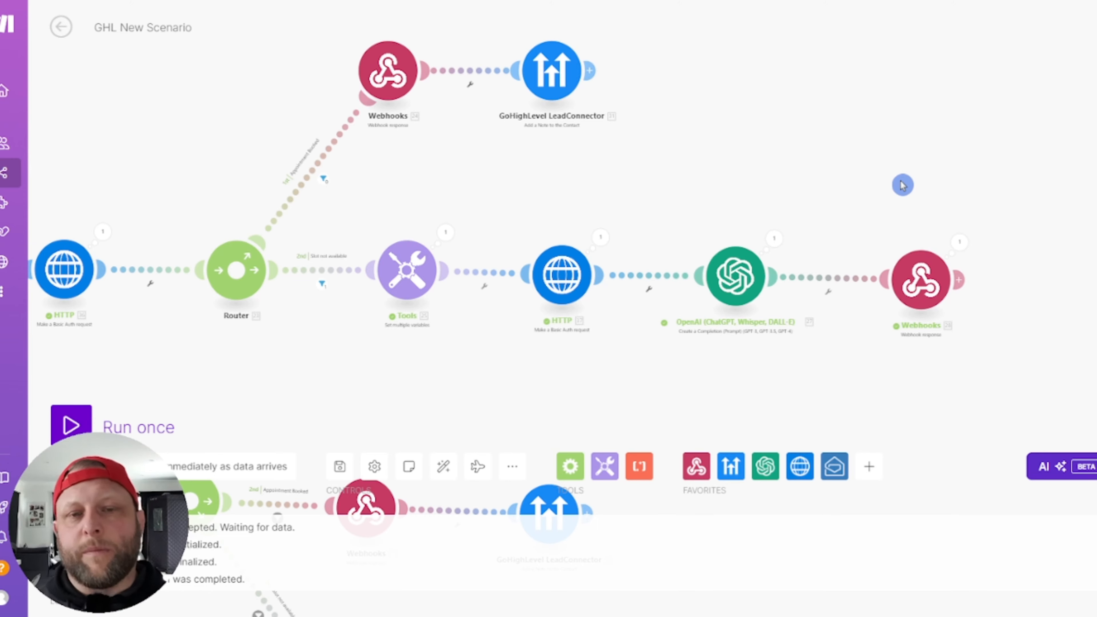
scroll(607, 236, down, 5)
Step: Zoom and pan across the full scenario flow, from the webhook trigger through both branches
drag(400, 236, 437, 58)
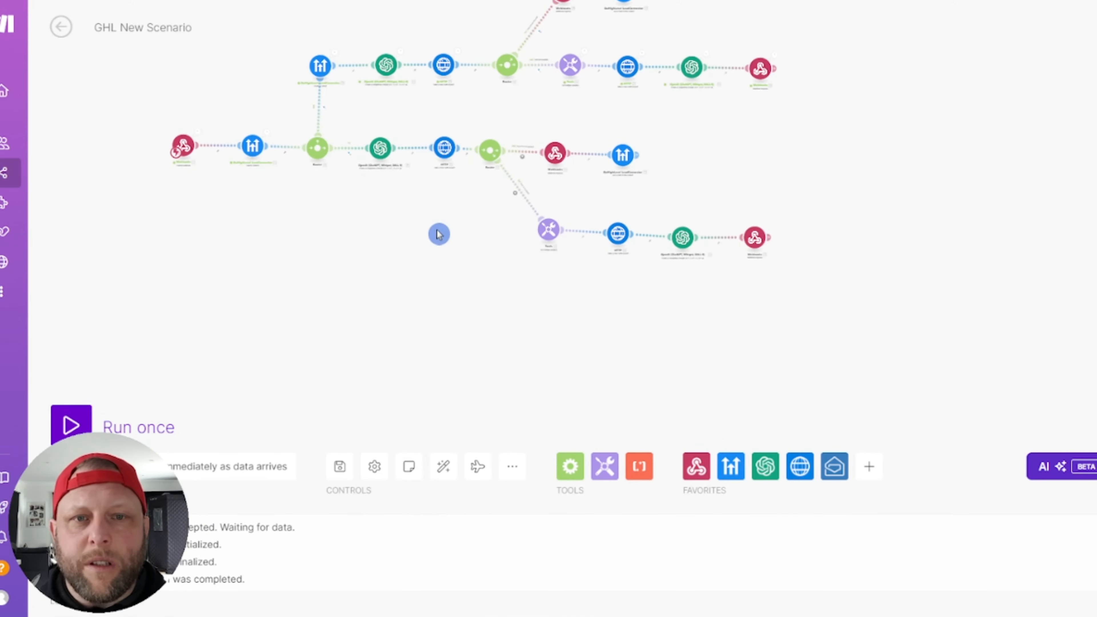
drag(439, 234, 431, 326)
scroll(443, 247, up, 5)
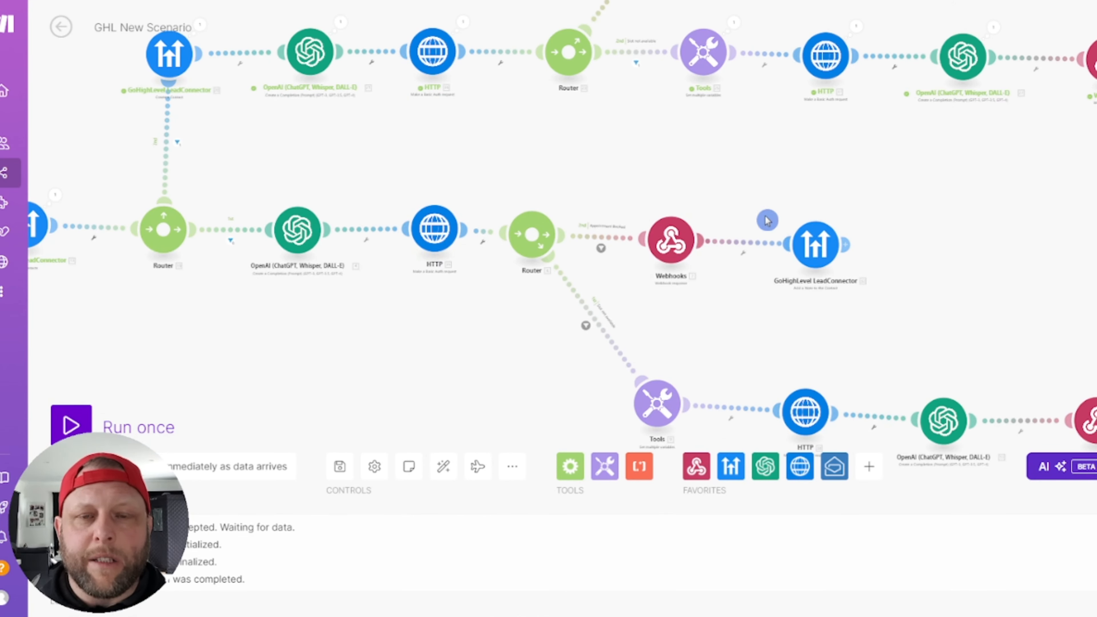
scroll(766, 220, down, 5)
scroll(557, 288, up, 5)
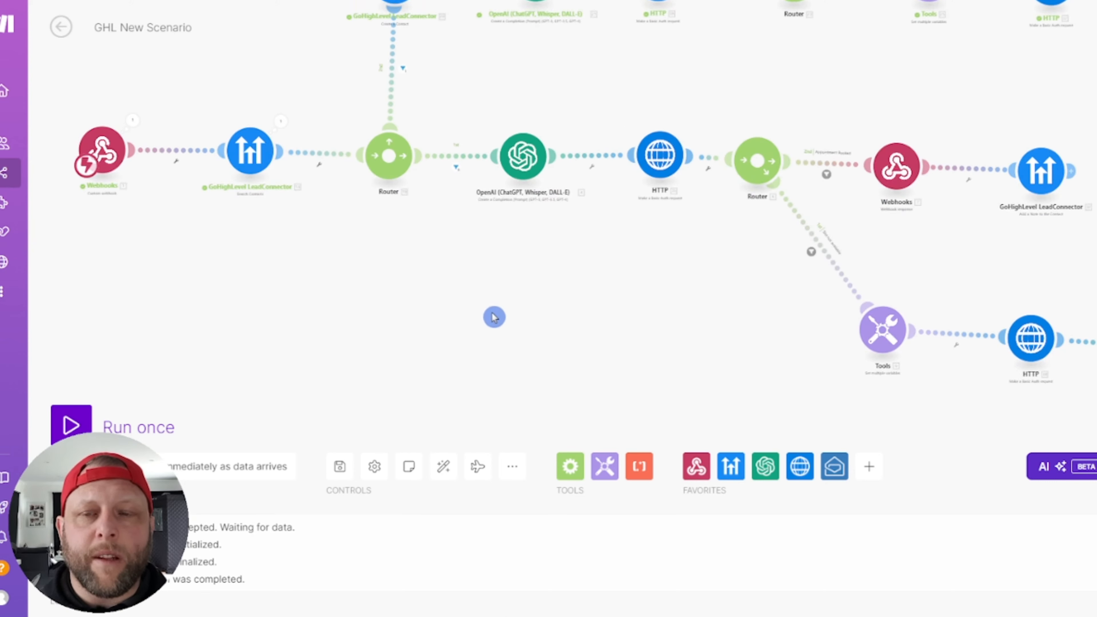
drag(495, 317, 451, 424)
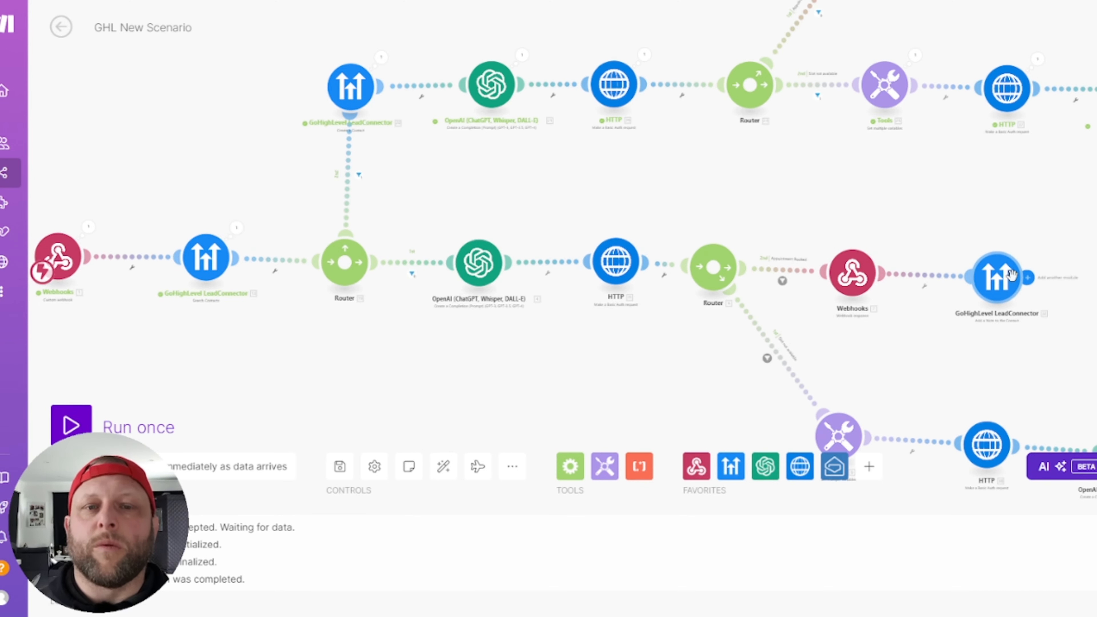
Step: Nudge the lower HTTP module slightly left and switch to GoHighLevel's Contacts page
drag(601, 264, 584, 267)
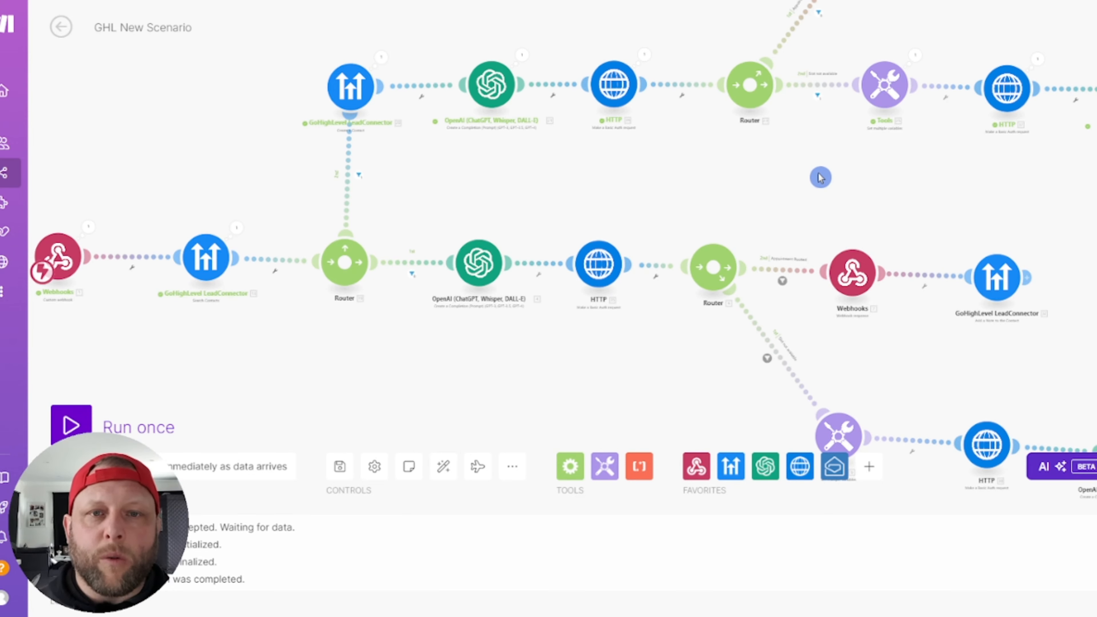
drag(821, 178, 878, 180)
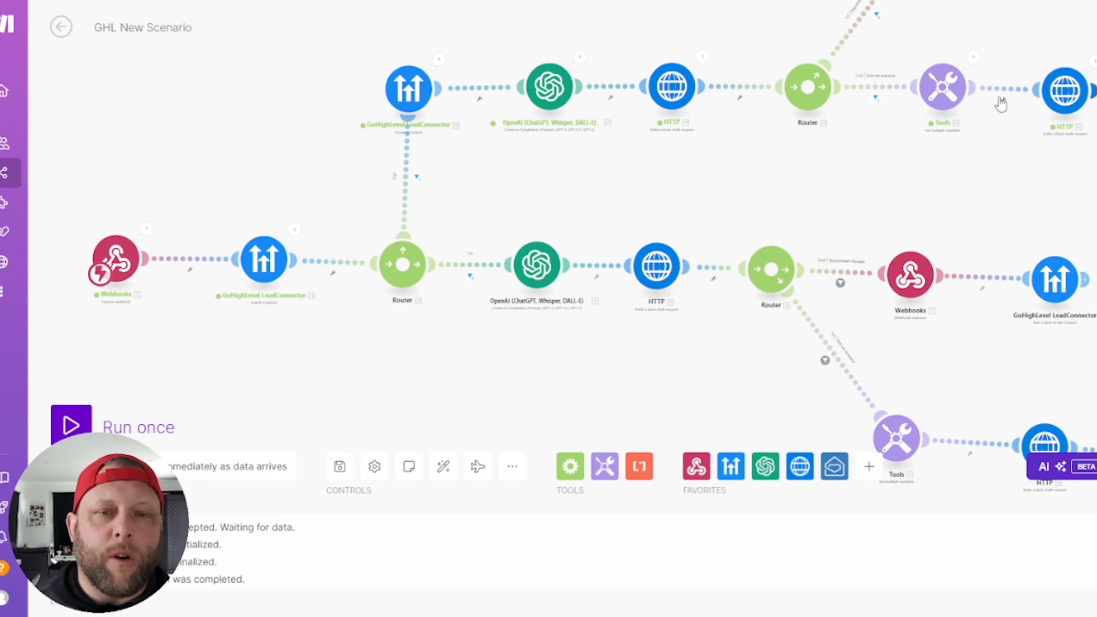
click(919, 130)
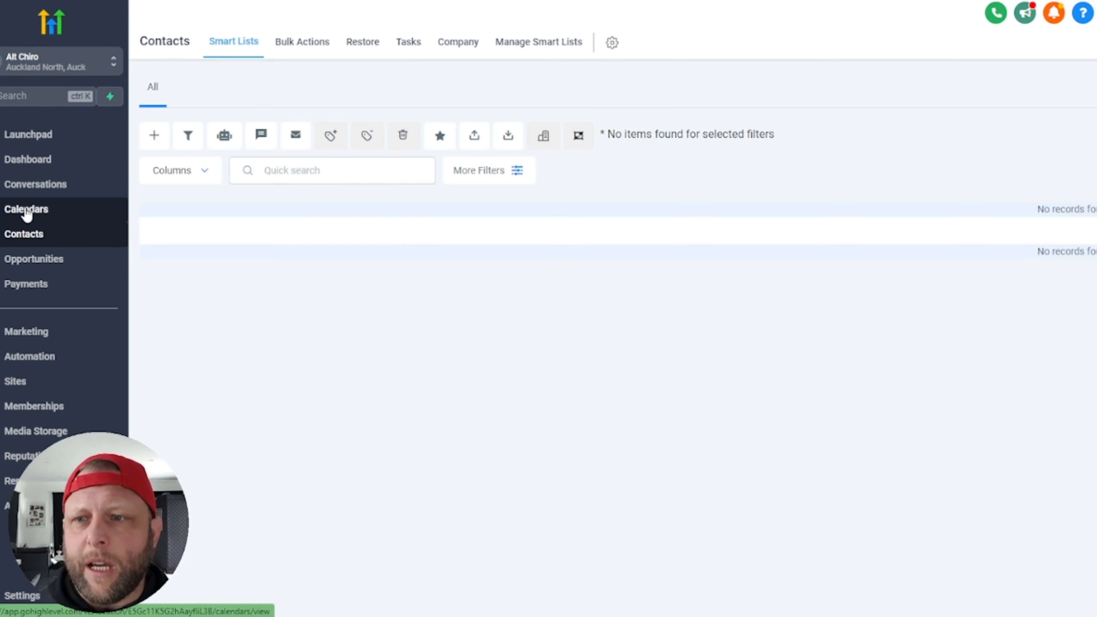
click(24, 212)
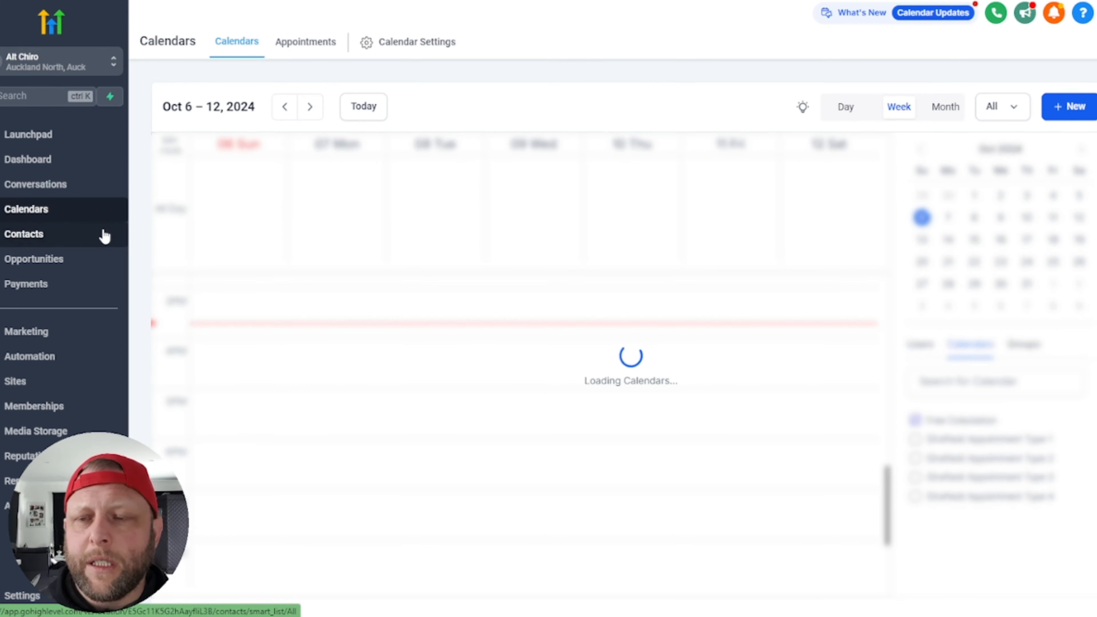
click(41, 241)
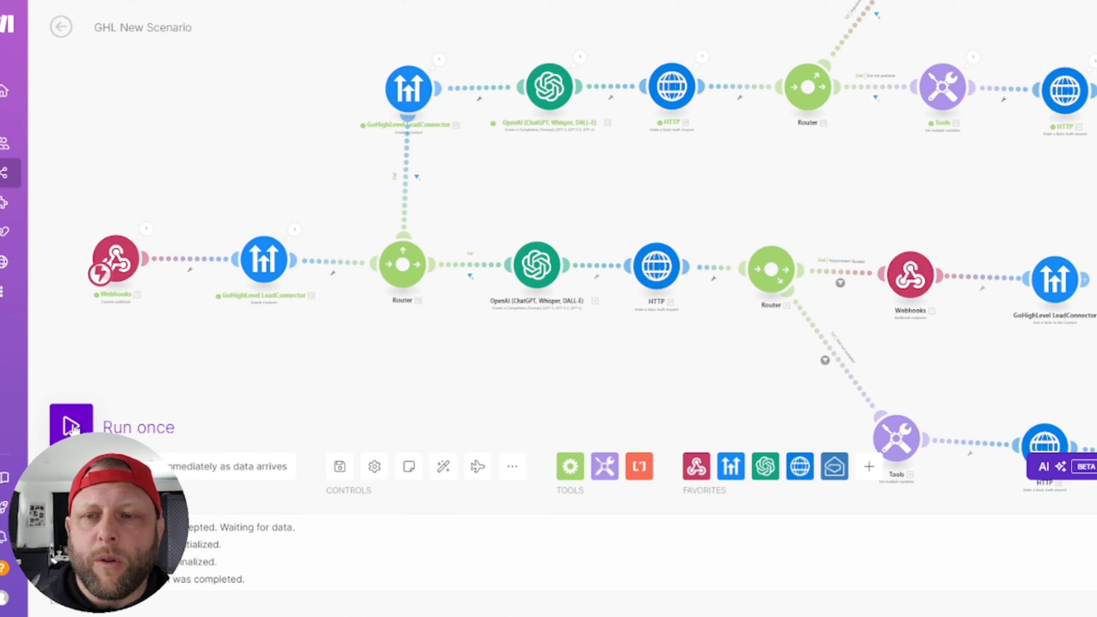
click(71, 427)
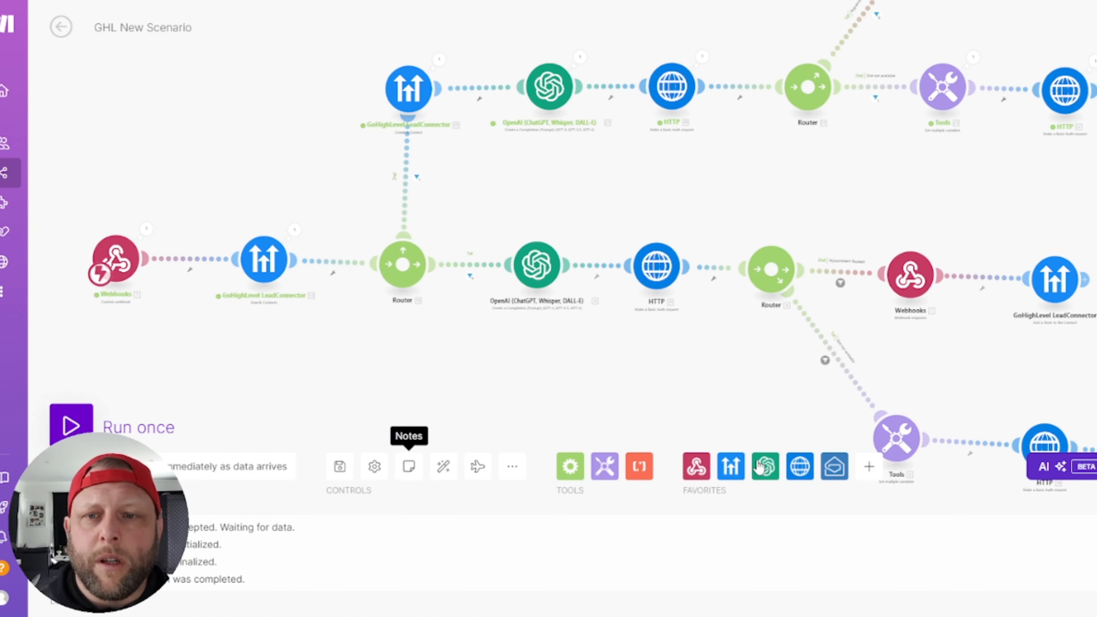
Step: Run the scenario once with 'Wait for new data' so it catches the next webhook call
click(312, 485)
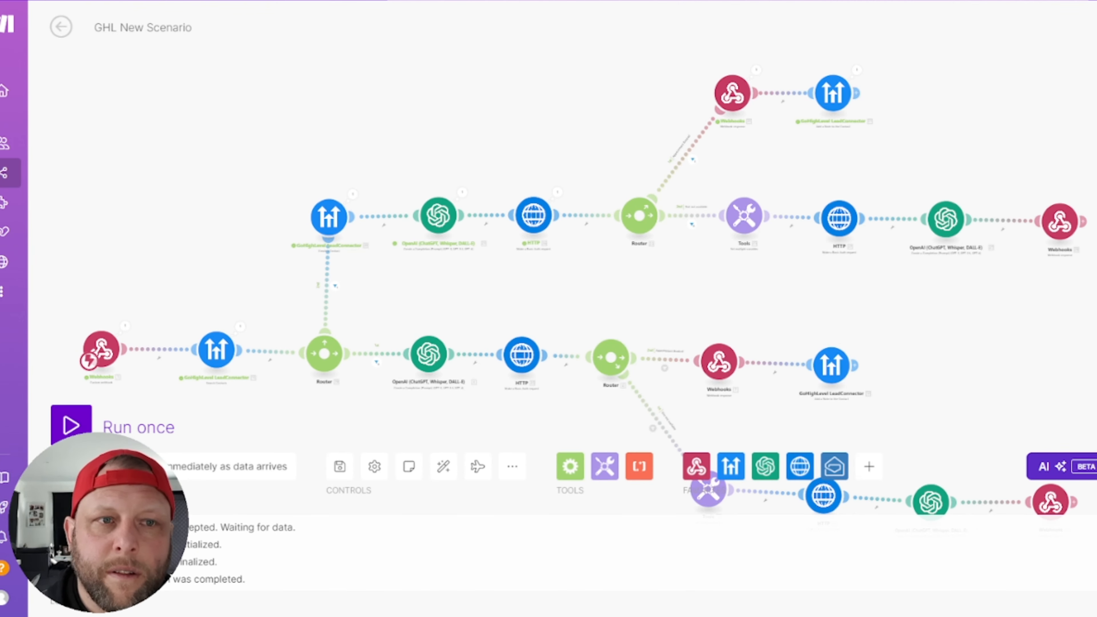
scroll(755, 156, up, 3)
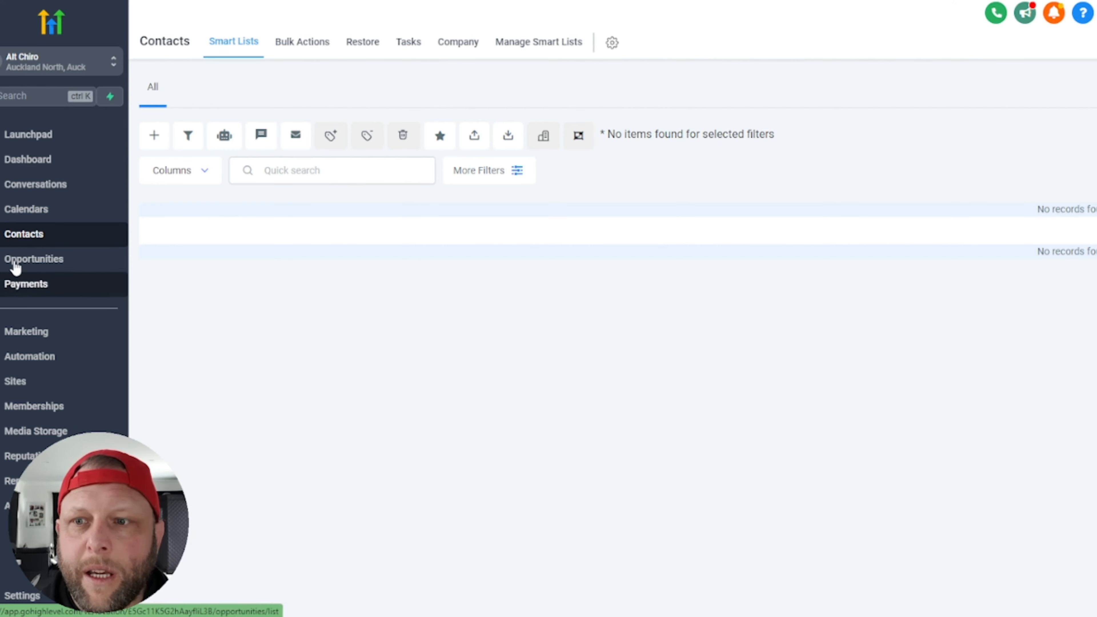
Step: Check the GoHighLevel calendar for the 3:00–3:30 PM Monday 7 October appointment, then return to Contacts
click(12, 216)
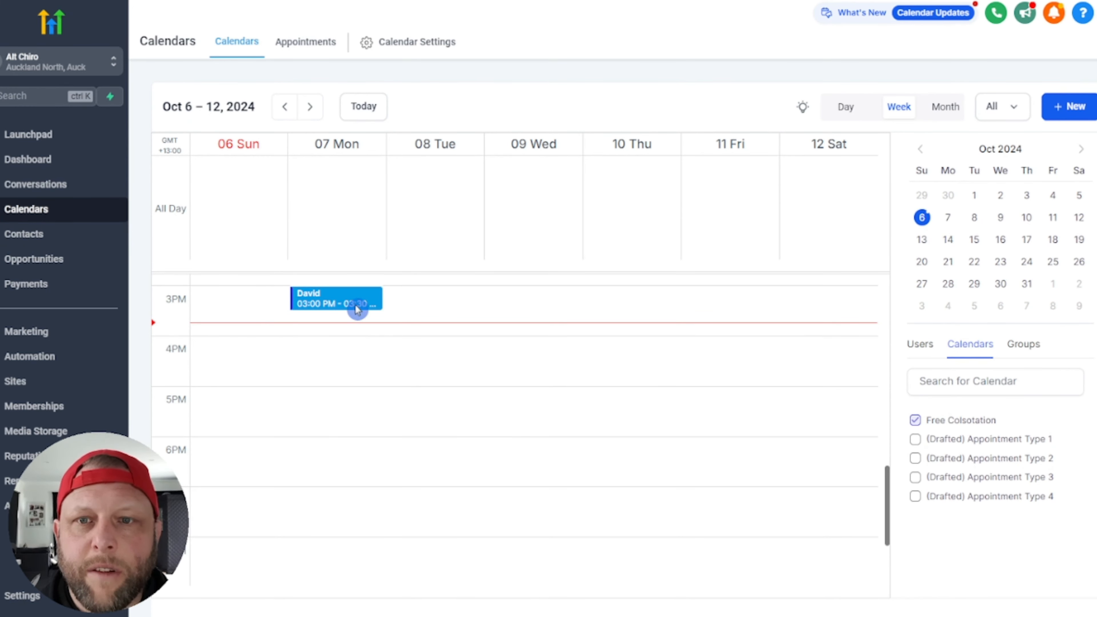
click(23, 234)
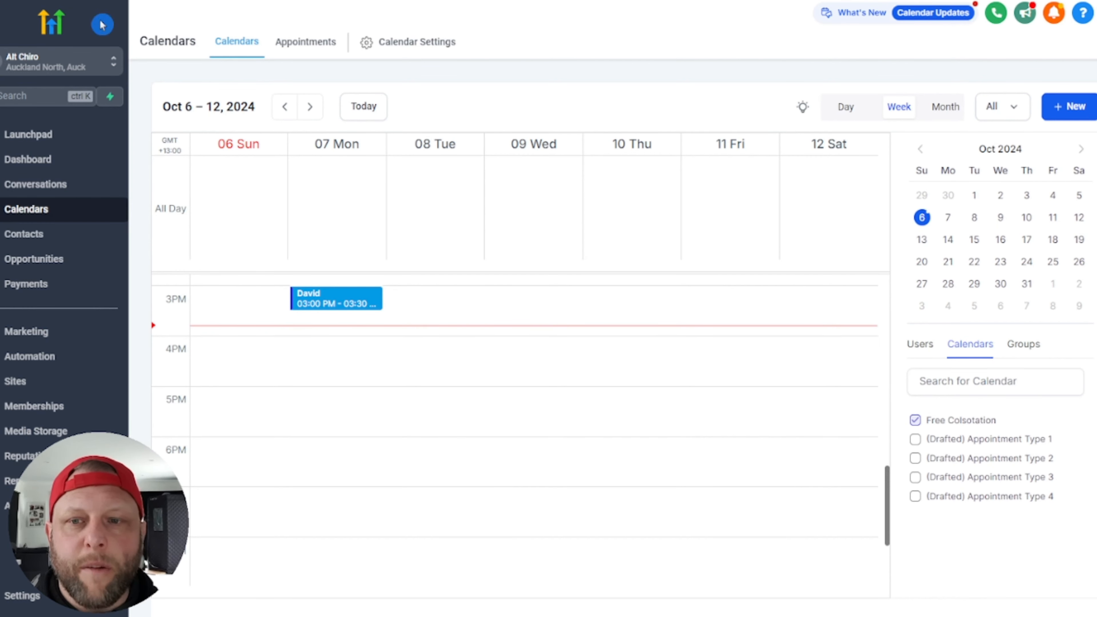
click(21, 235)
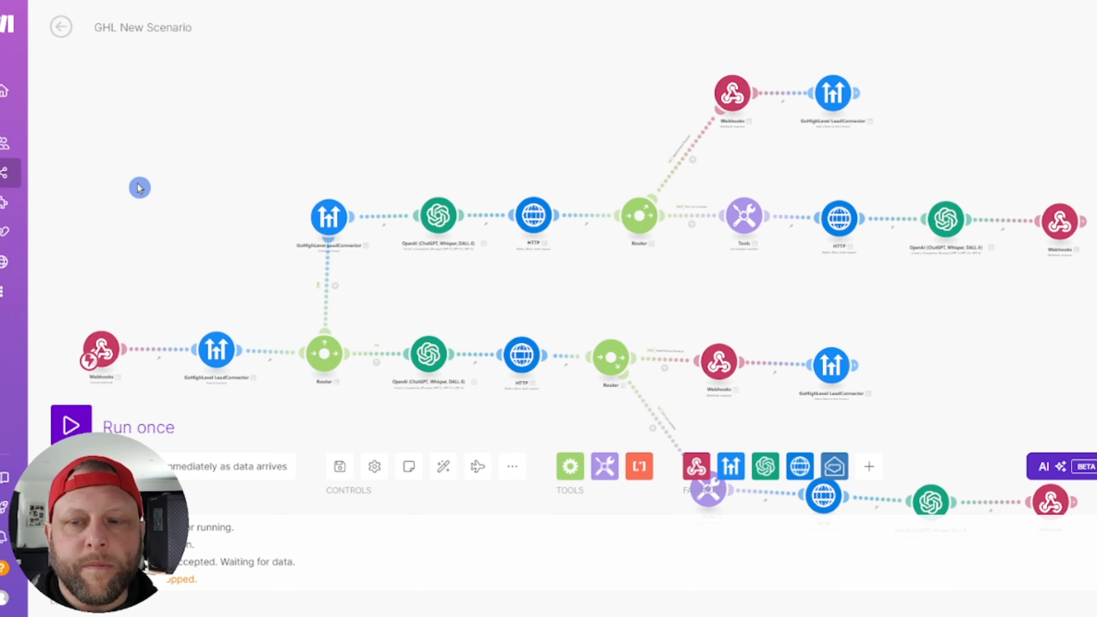
Step: Trigger Run once and choose 'Wait for new data' for the next incoming webhook
click(70, 426)
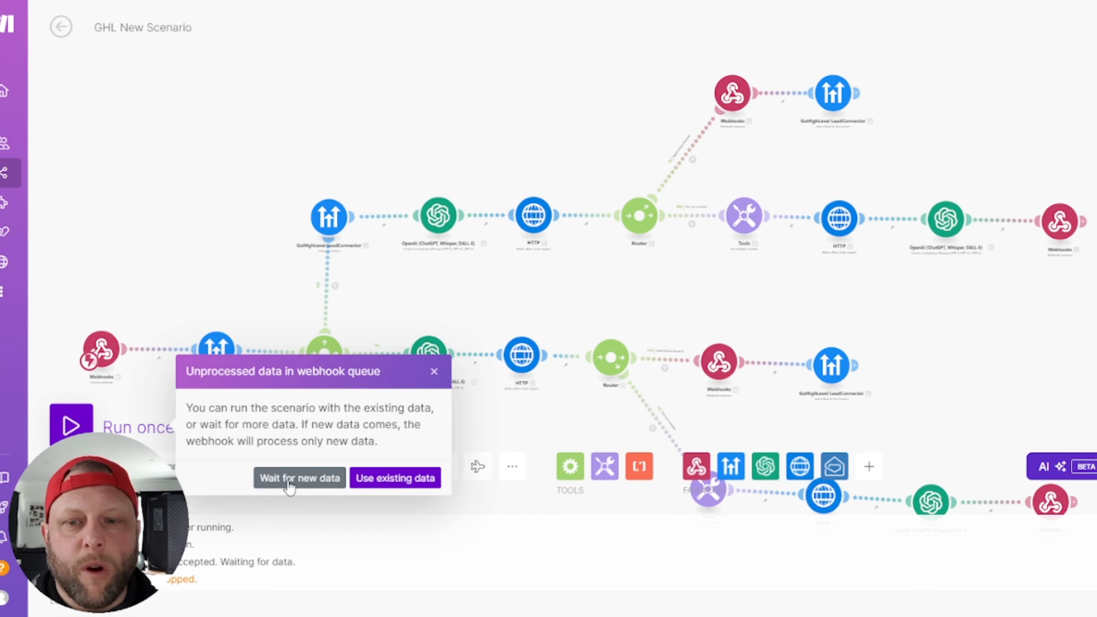
click(288, 480)
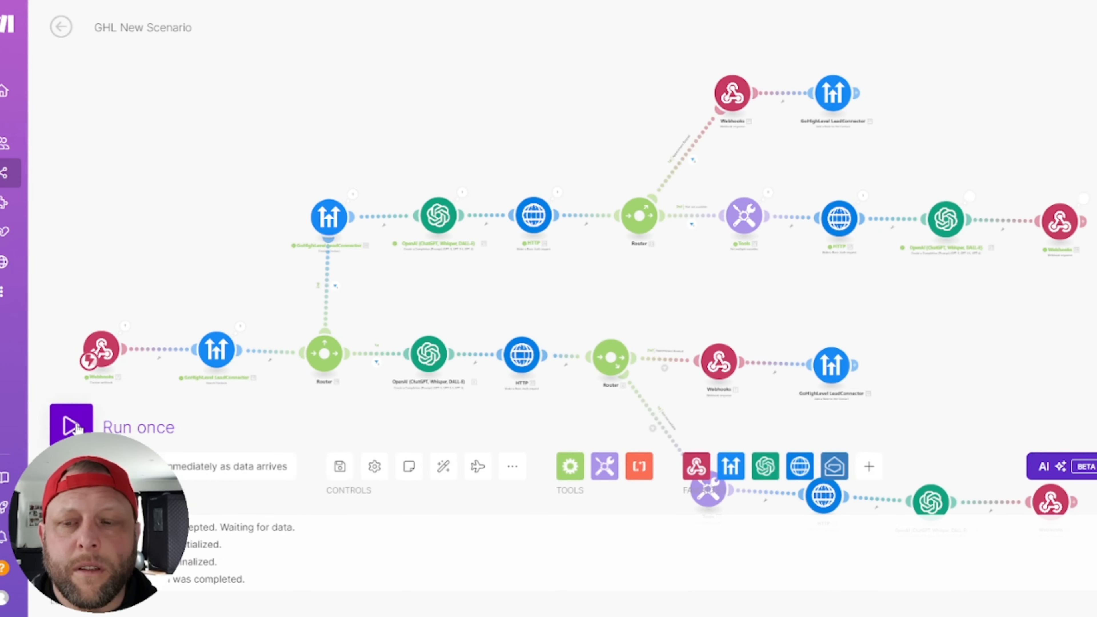
Step: Run the scenario once more, waiting for fresh webhook data
click(71, 427)
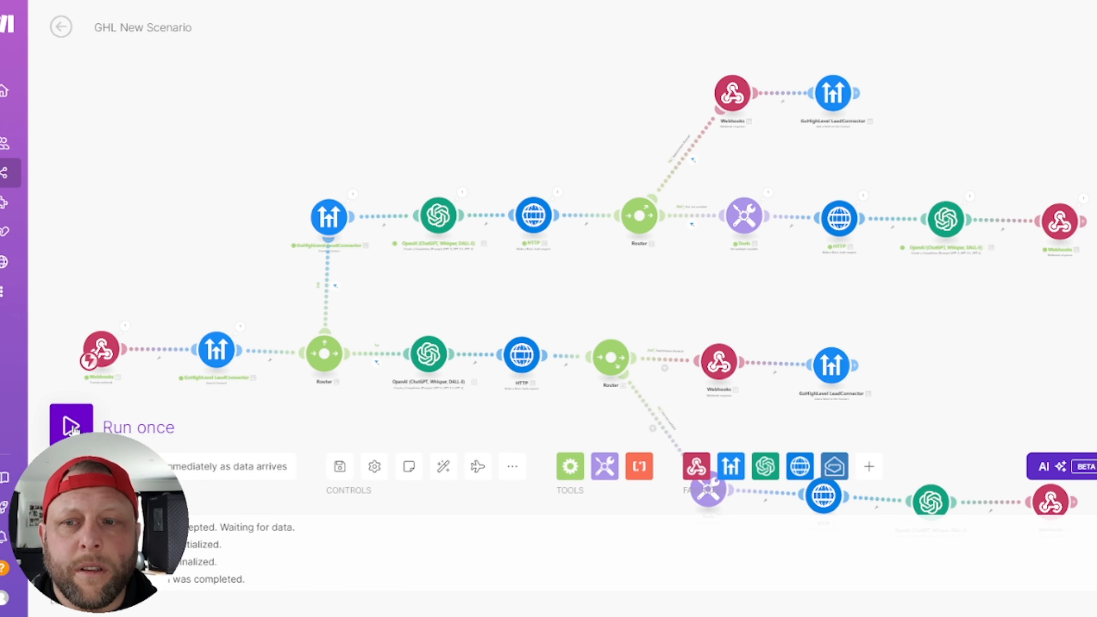
click(302, 480)
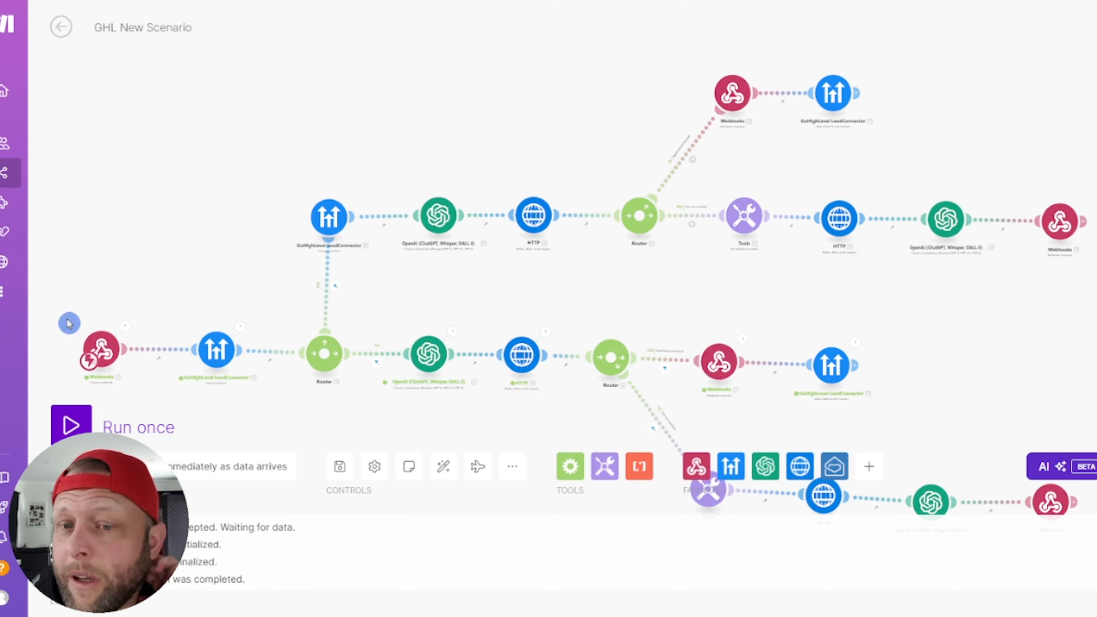
scroll(246, 316, up, 3)
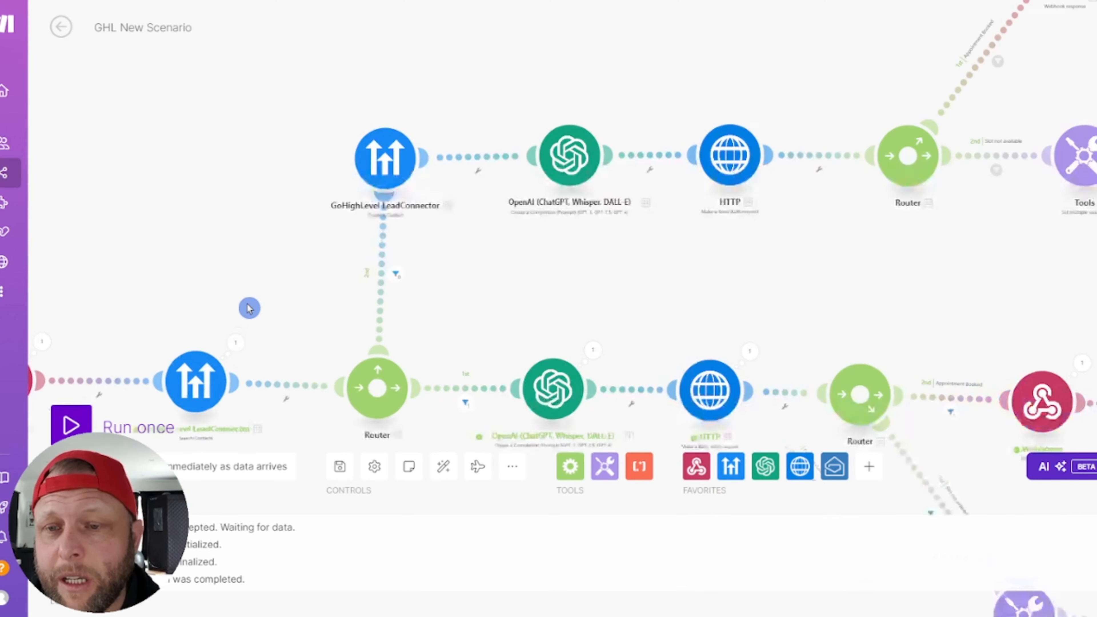
Step: Inspect the contact search output's found contact ID, then pan across the scenario's modules
click(235, 344)
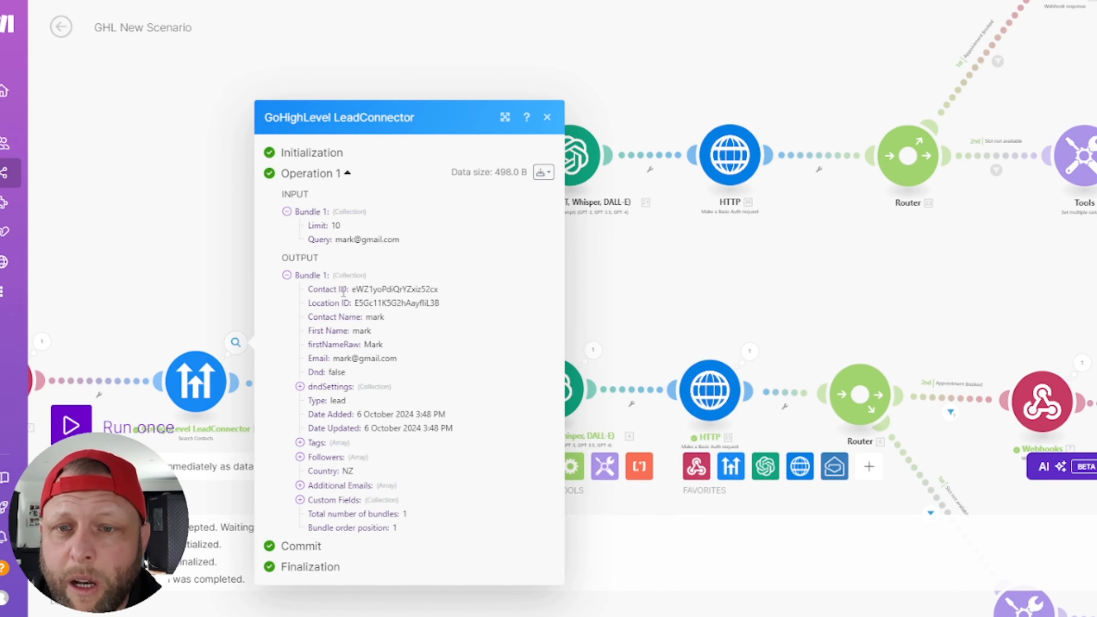
drag(351, 290, 455, 292)
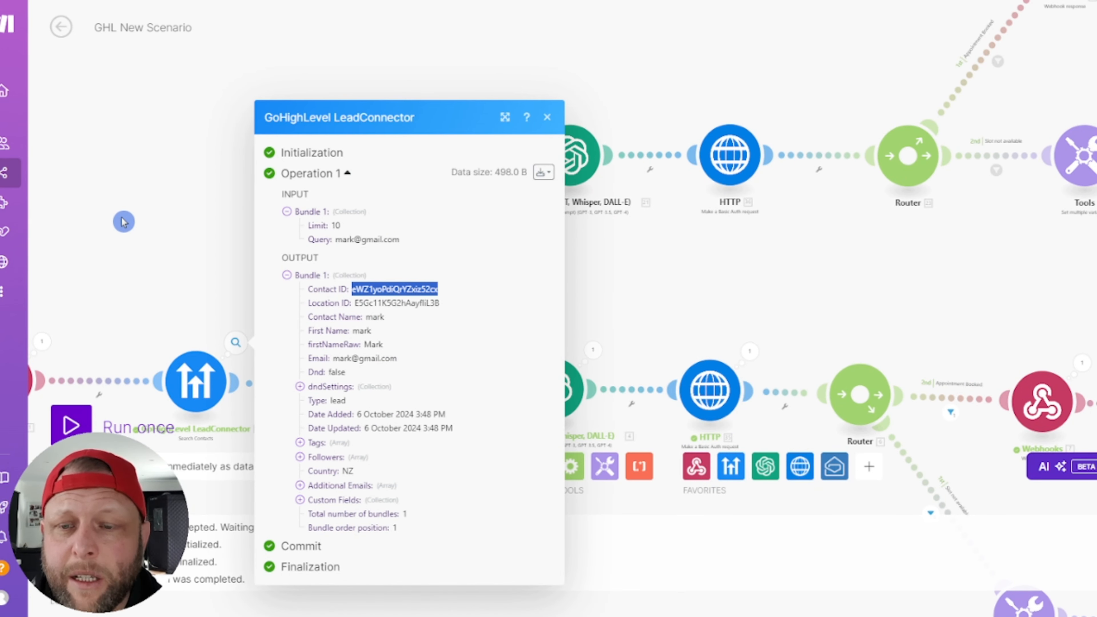
click(128, 231)
drag(260, 279, 201, 152)
scroll(588, 335, down, 4)
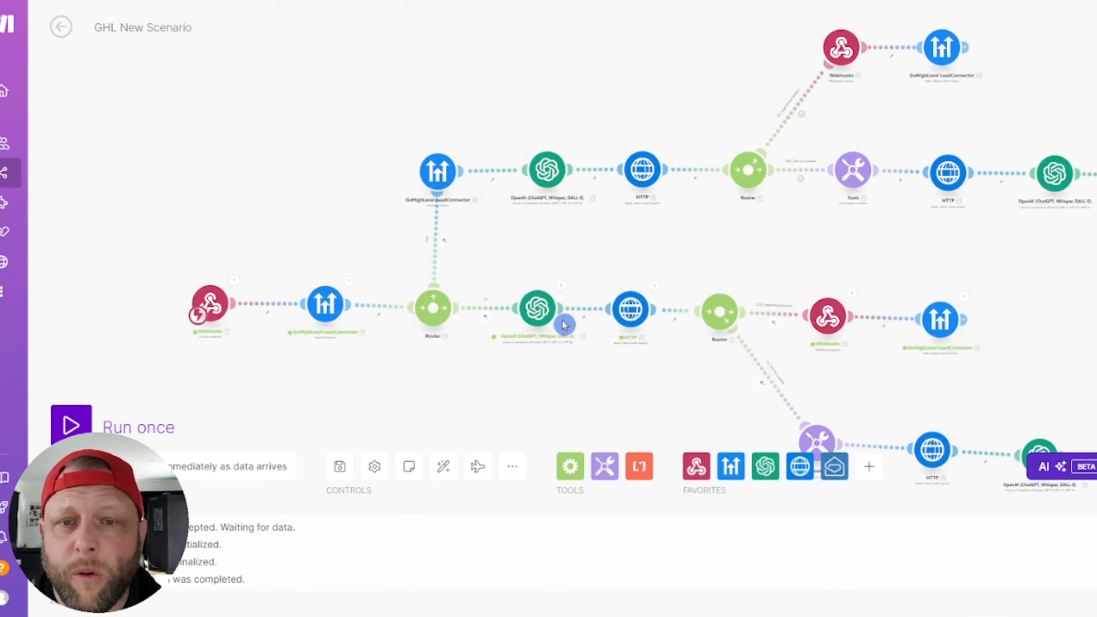
drag(960, 240, 834, 182)
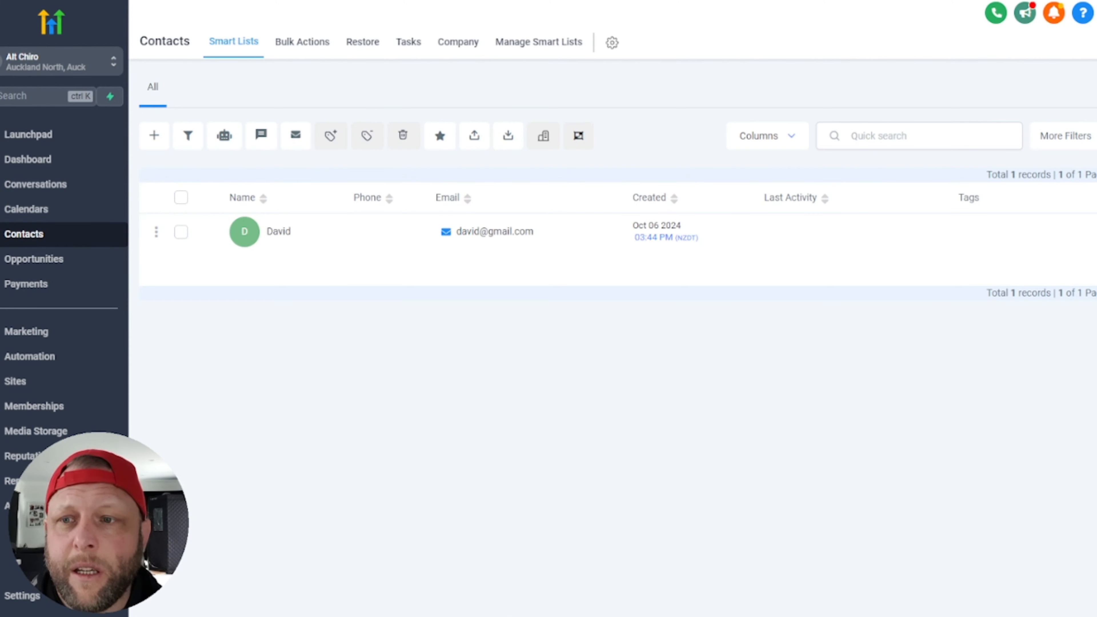
click(71, 211)
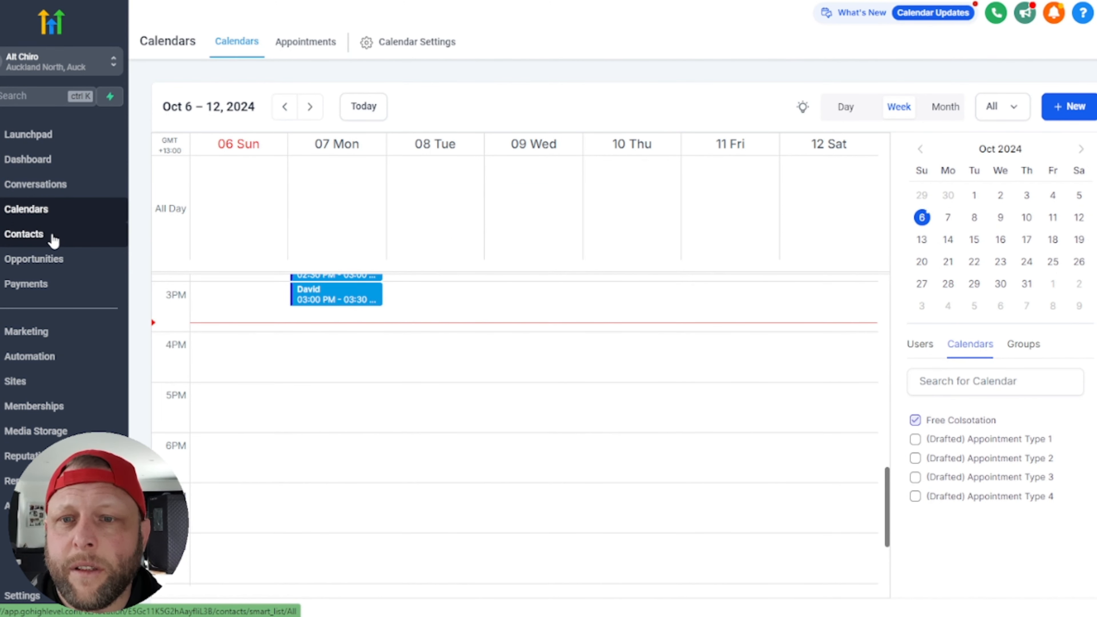
Step: Check the week view for the 2:30 PM 7 October booking and the new contact in Contacts
click(52, 237)
click(51, 214)
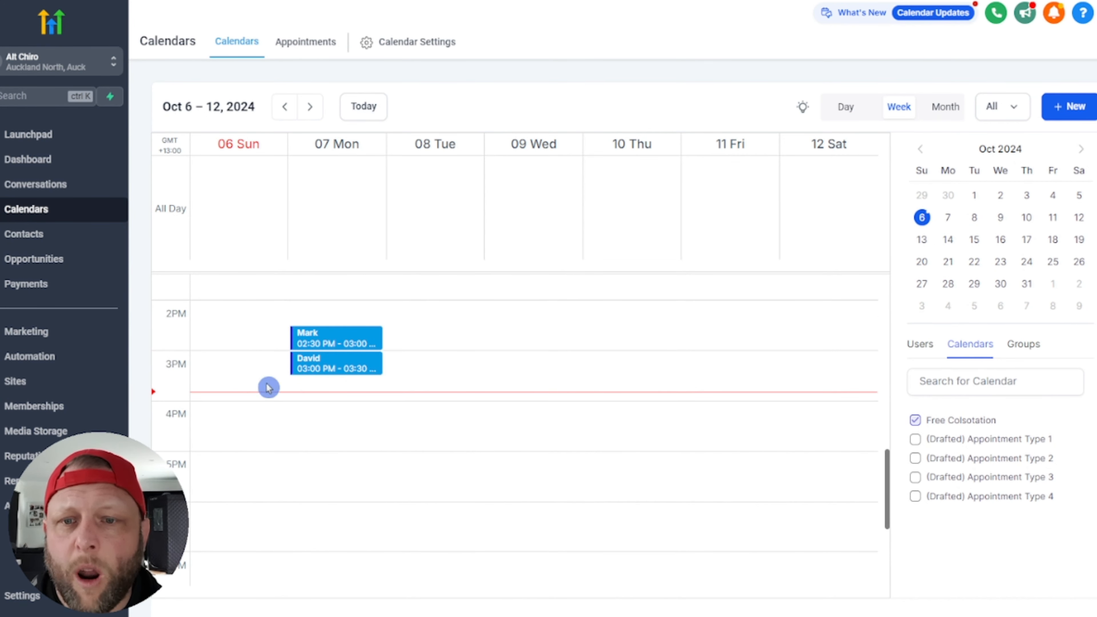
click(23, 242)
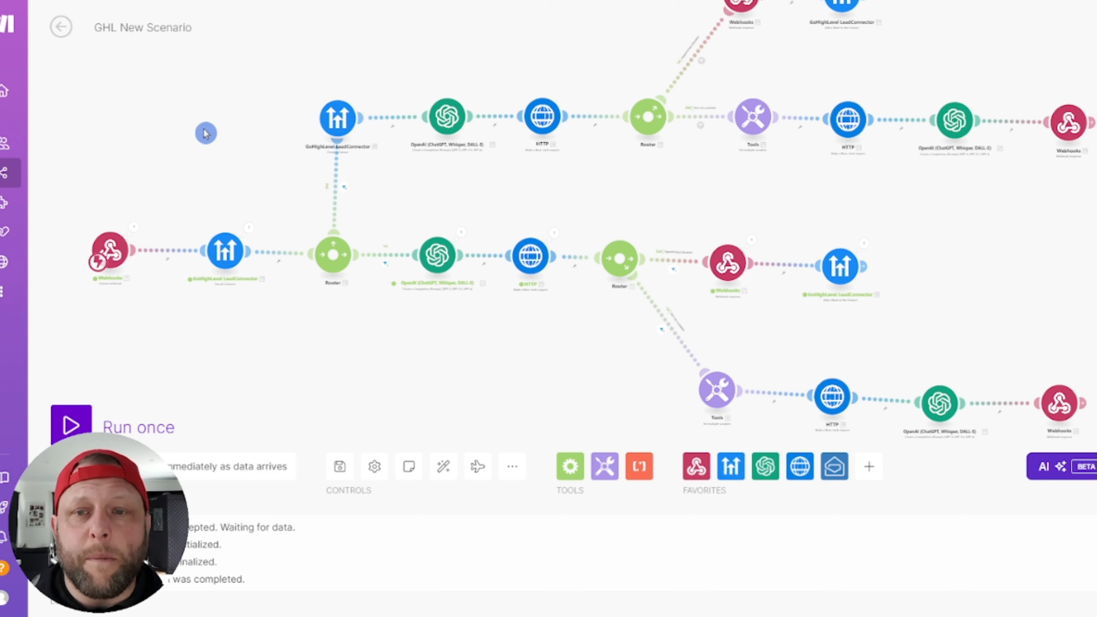
Step: Save the GHL New Scenario and recentre the diagram to show all its branches
mouse_move(206, 133)
mouse_down()
mouse_move(188, 149)
mouse_move(208, 147)
mouse_up()
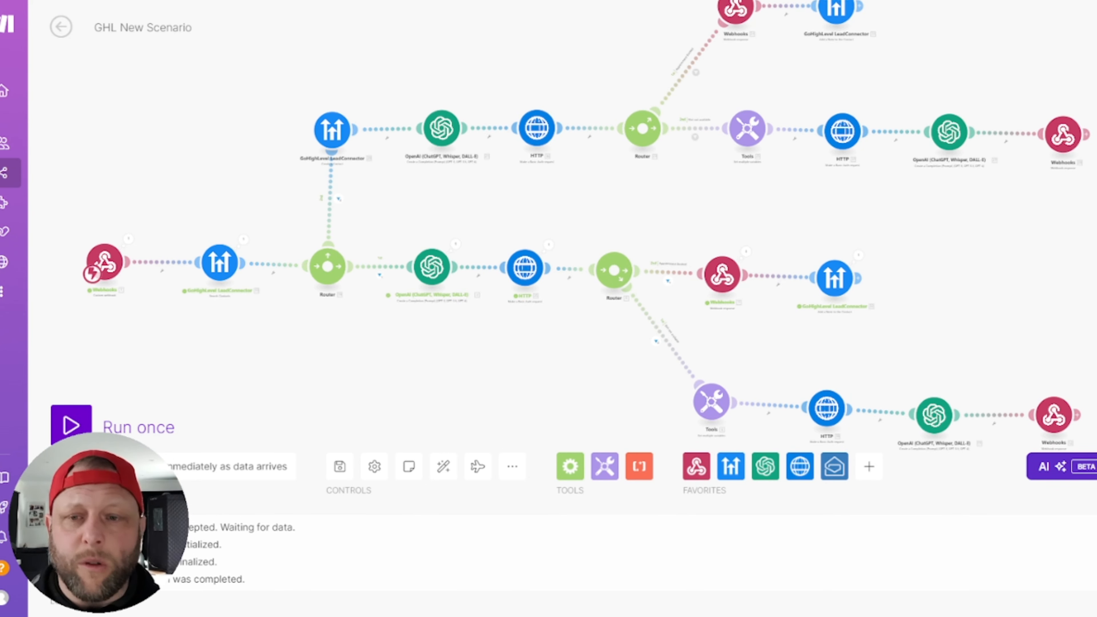
click(340, 468)
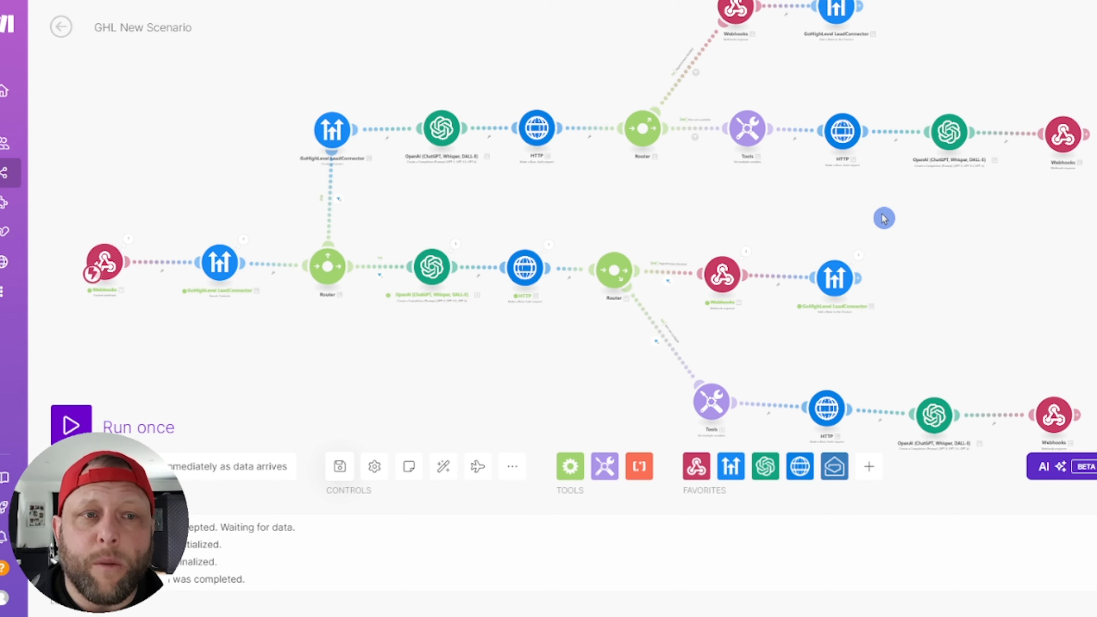
drag(933, 231, 873, 249)
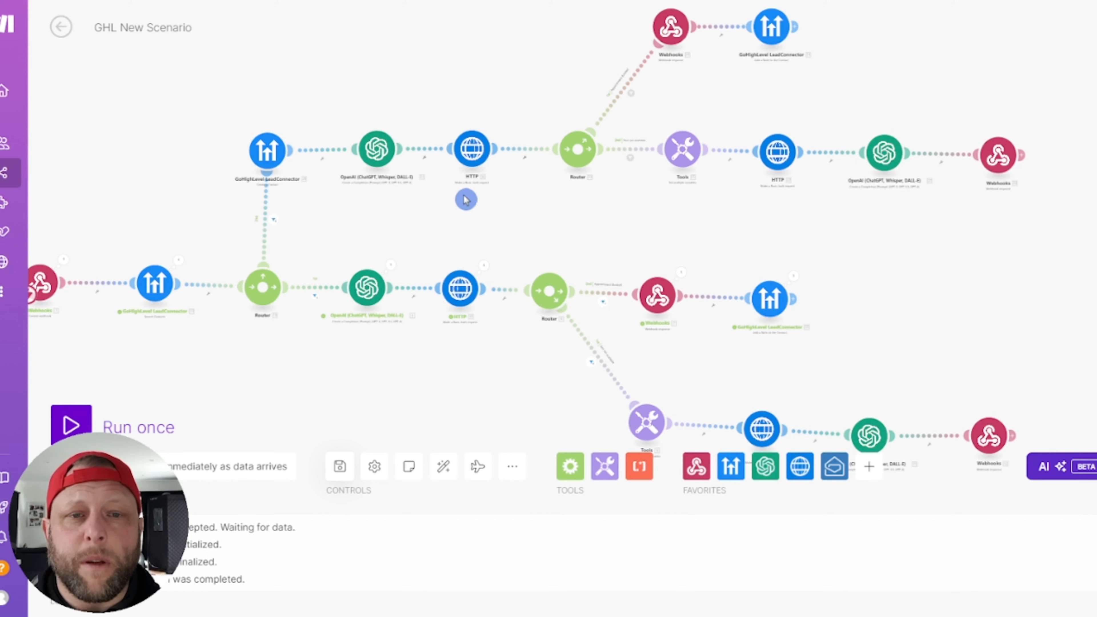
scroll(803, 416, down, 3)
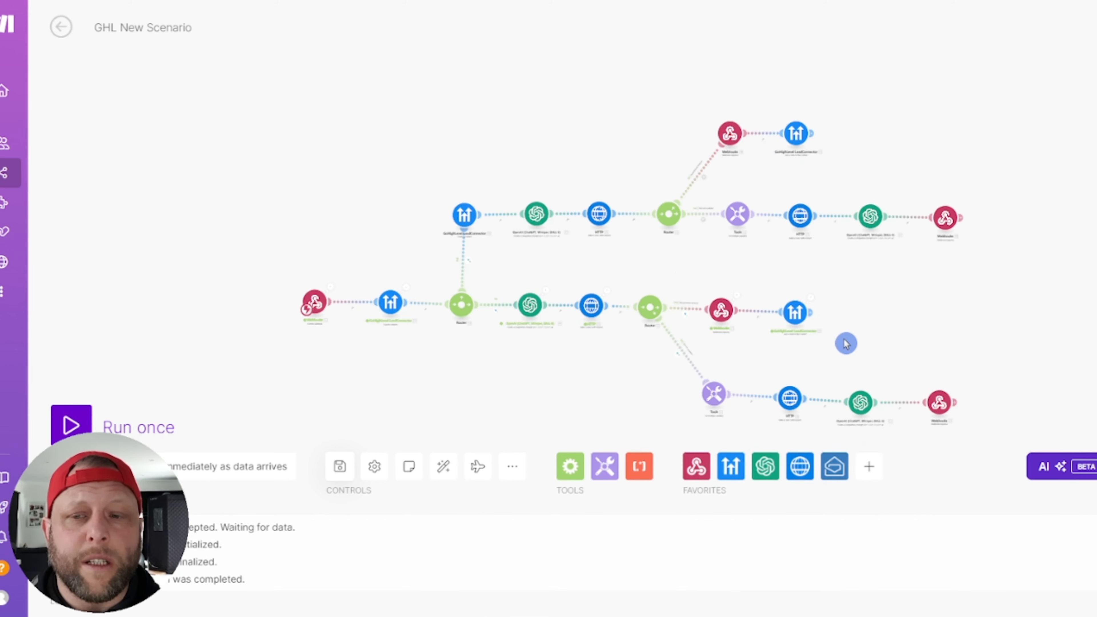
drag(778, 258, 783, 285)
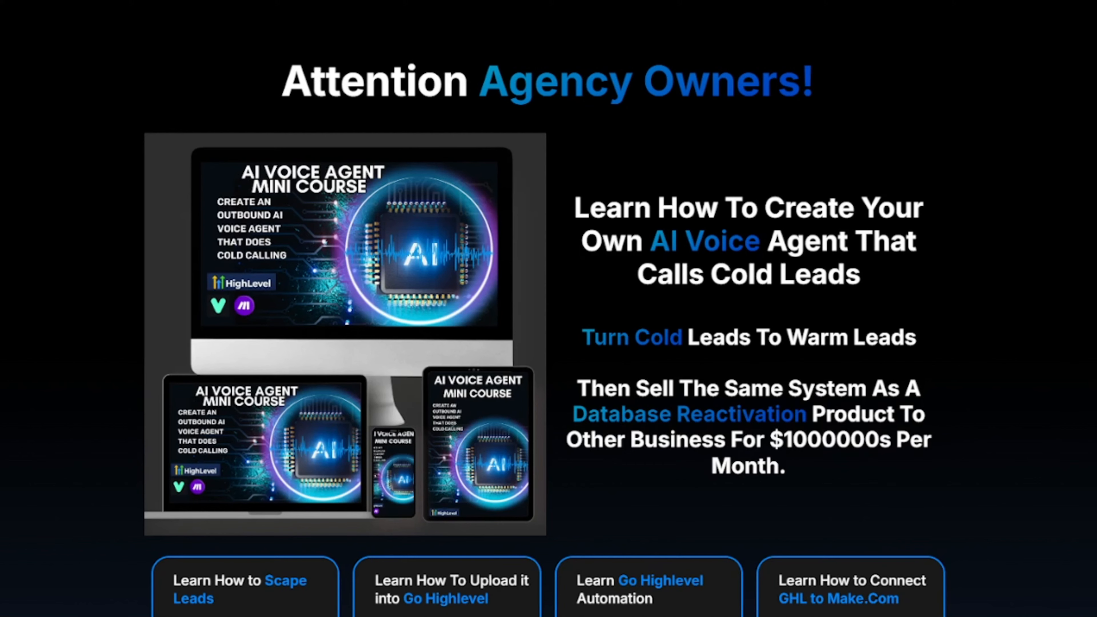
Step: Scroll down the AI Voice Agent sales page to the course outline video
scroll(776, 255, down, 1)
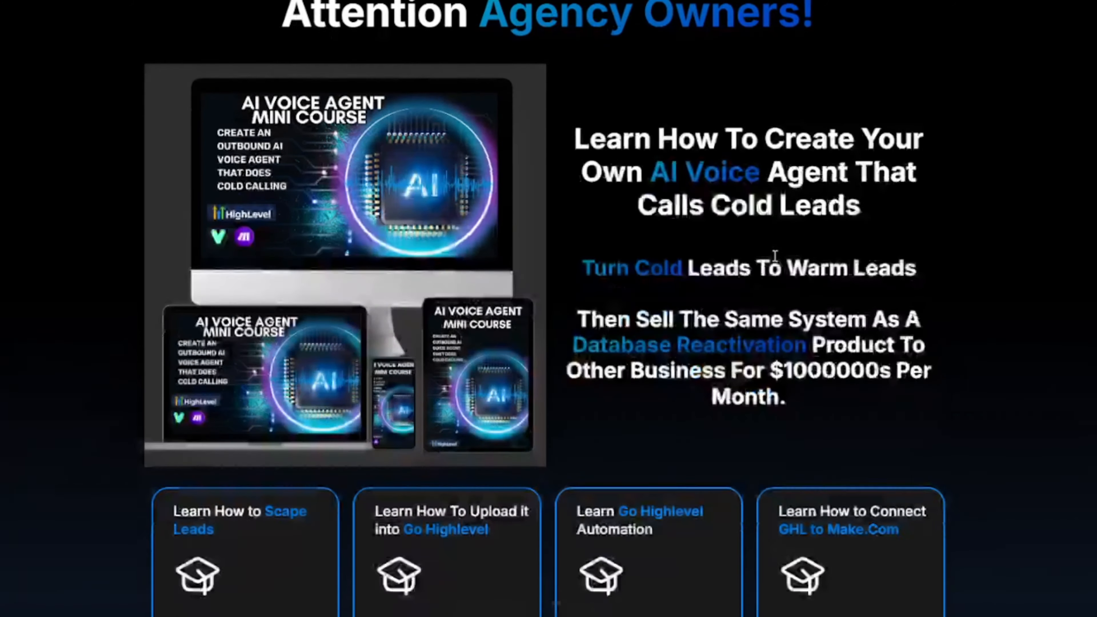
scroll(773, 255, up, 1)
scroll(772, 255, down, 4)
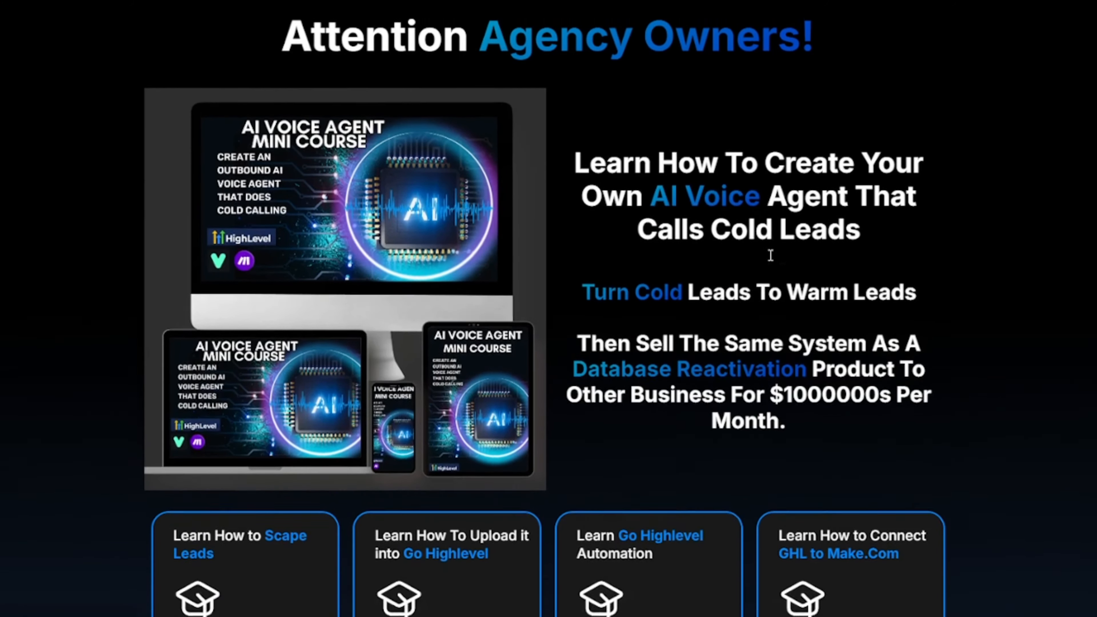
scroll(769, 256, down, 2)
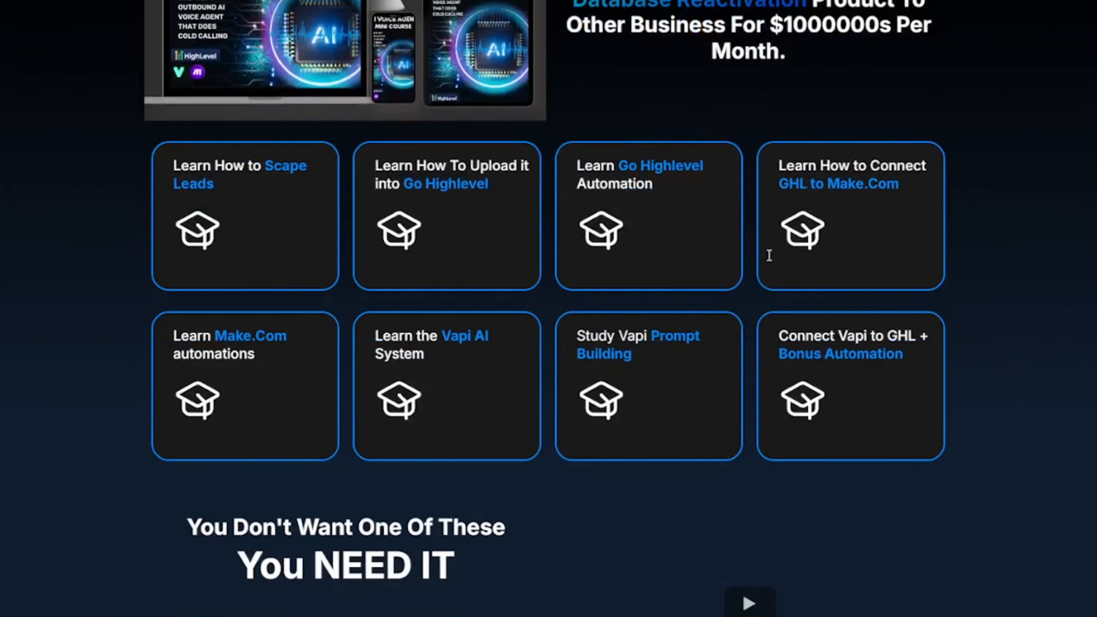
scroll(1064, 280, down, 5)
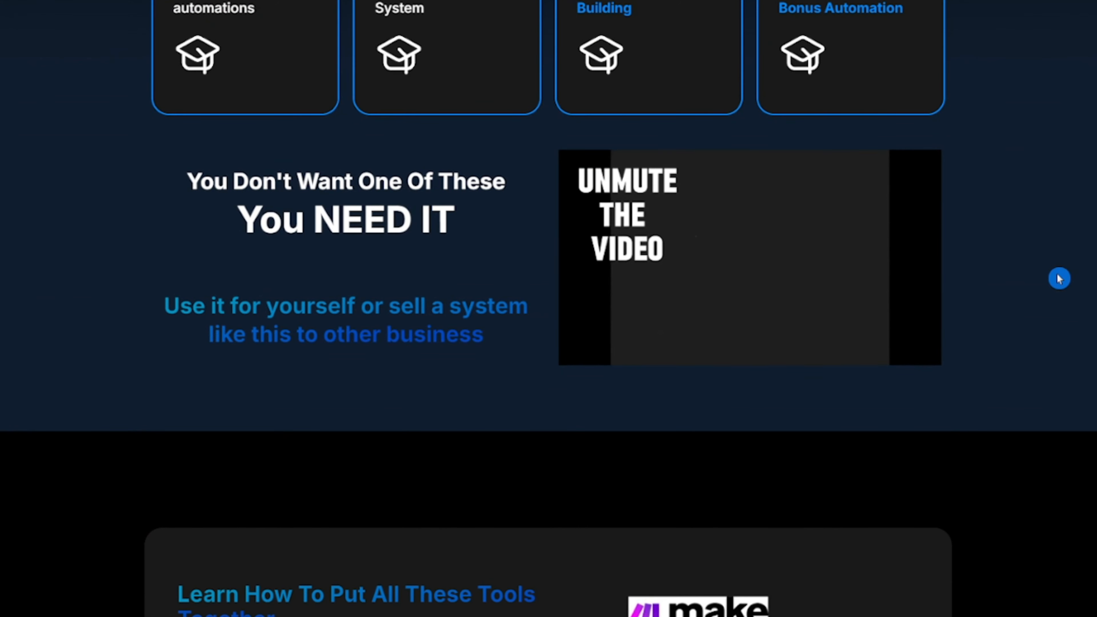
scroll(1060, 279, down, 4)
scroll(1060, 279, down, 1)
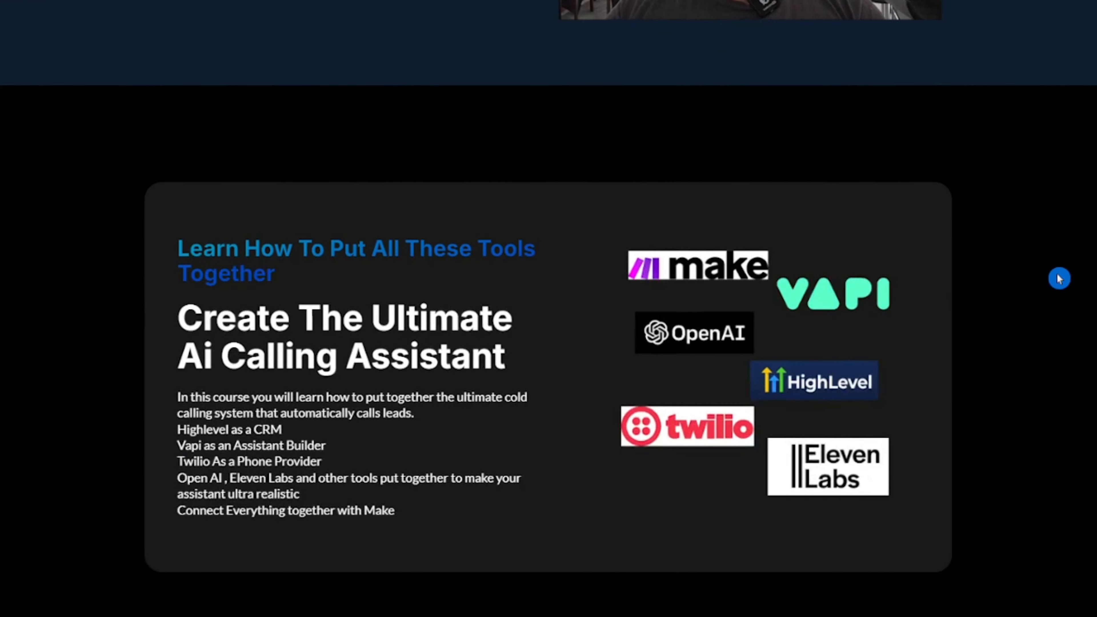
scroll(1059, 279, down, 1)
scroll(1060, 279, down, 2)
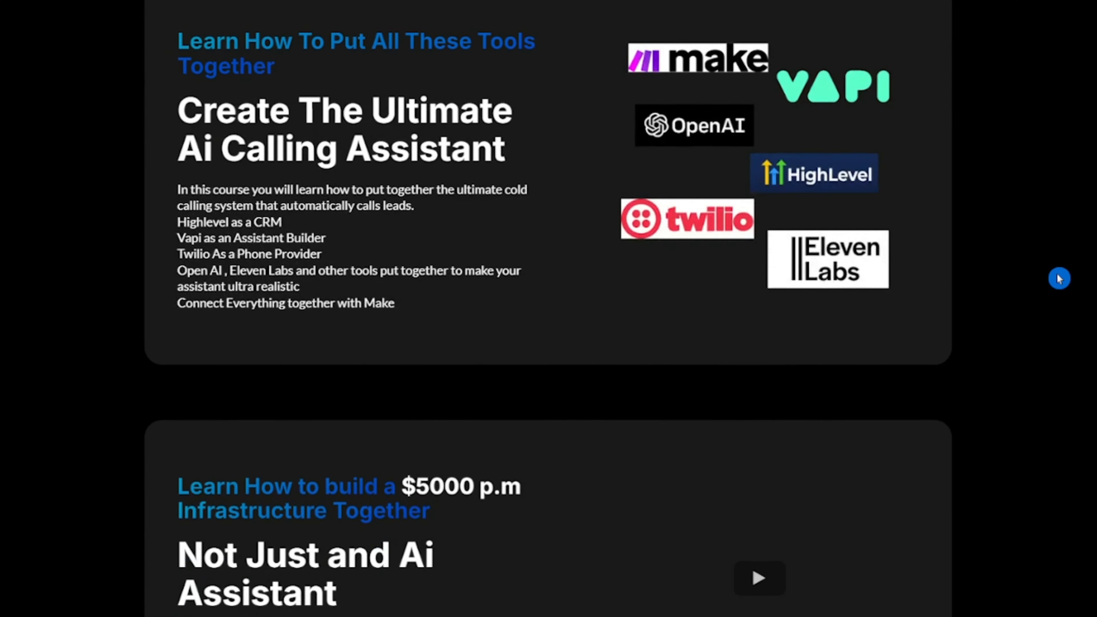
scroll(1059, 279, down, 2)
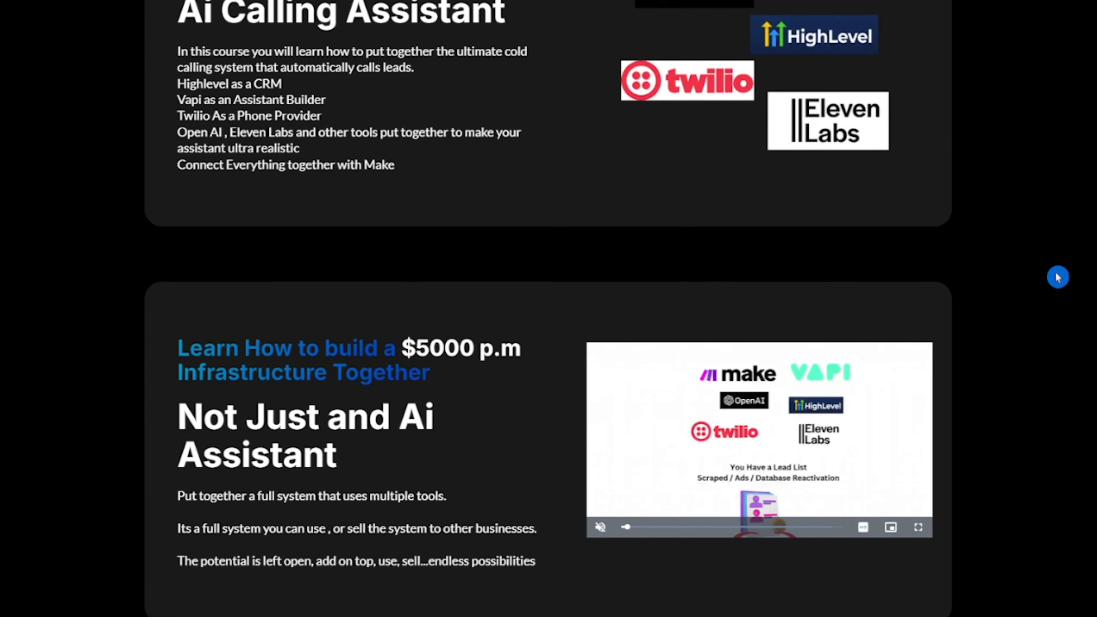
scroll(1058, 277, down, 3)
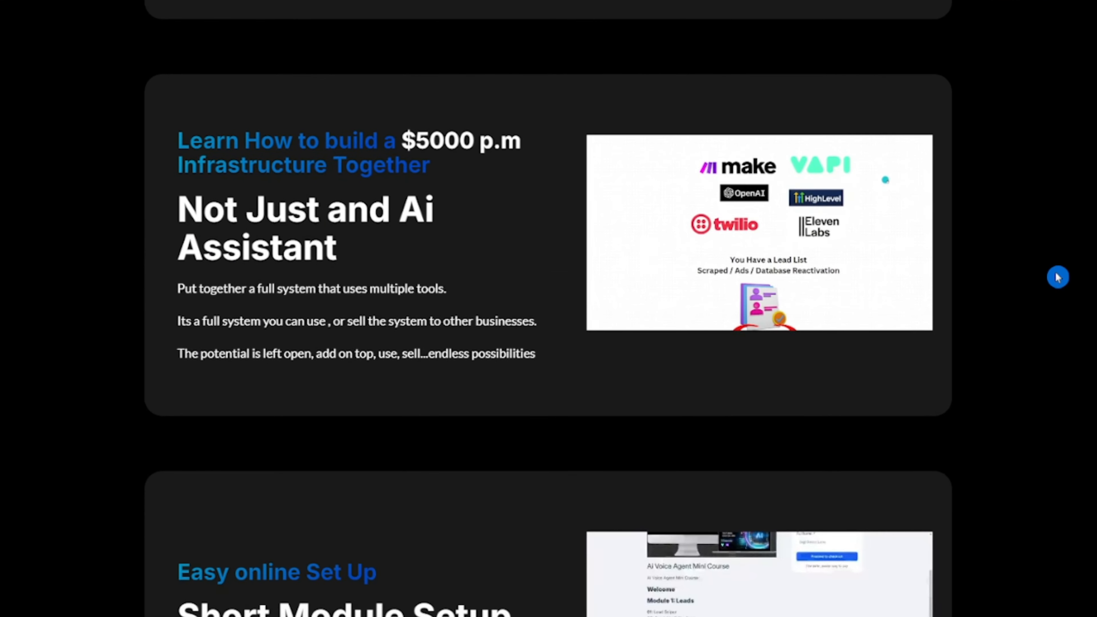
scroll(1058, 276, down, 5)
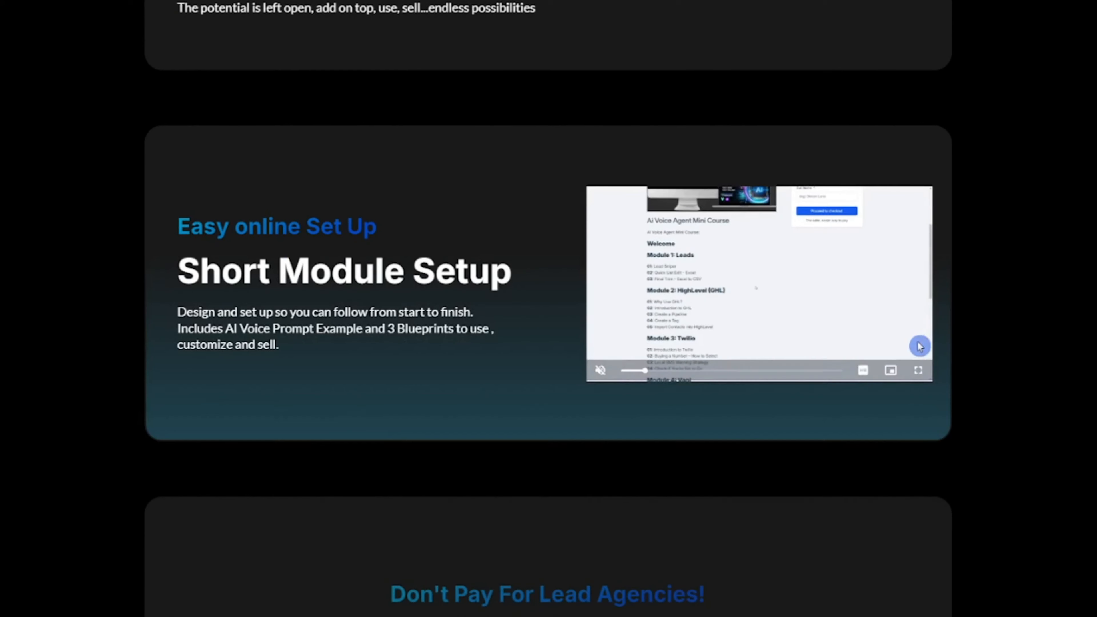
Step: Briefly view the course outline video fullscreen, then scroll to the $97 pricing card
click(919, 371)
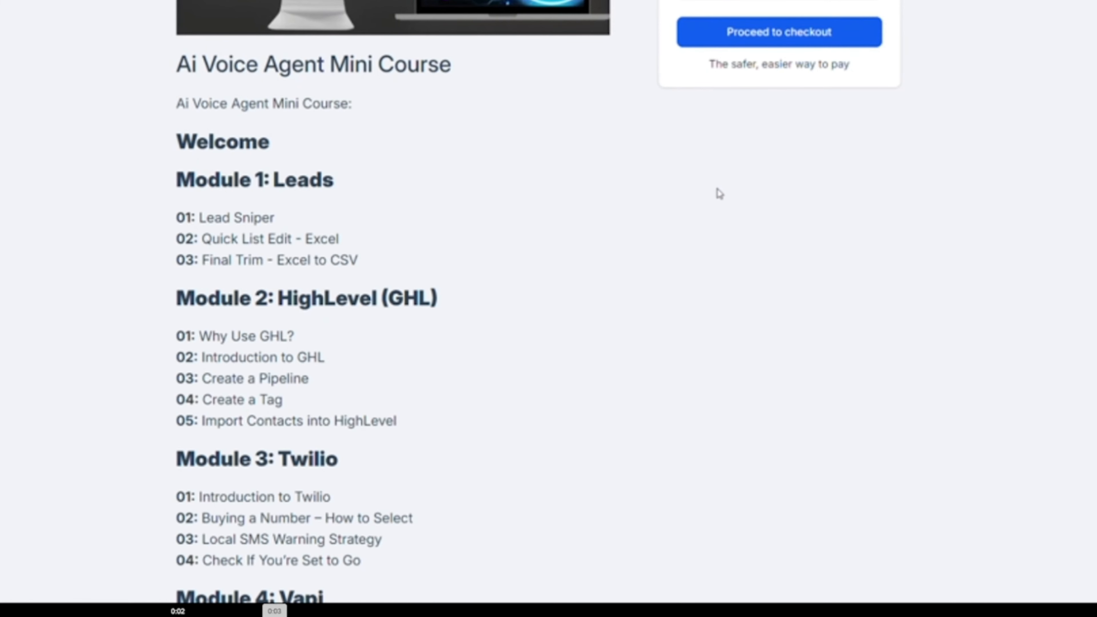
key(Escape)
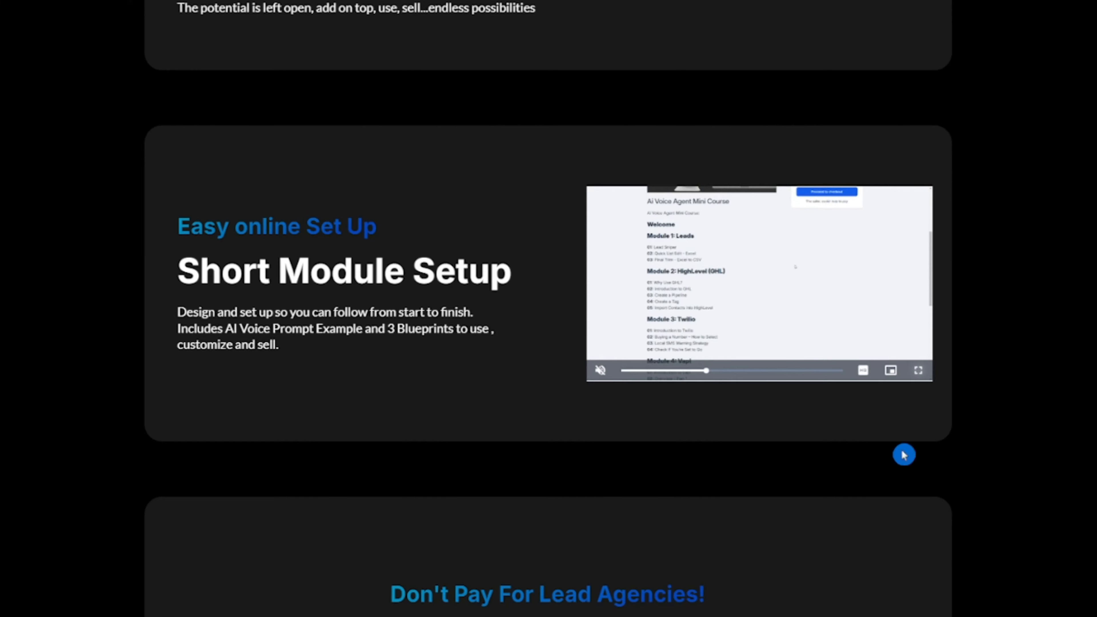
scroll(946, 329, down, 3)
scroll(946, 329, down, 2)
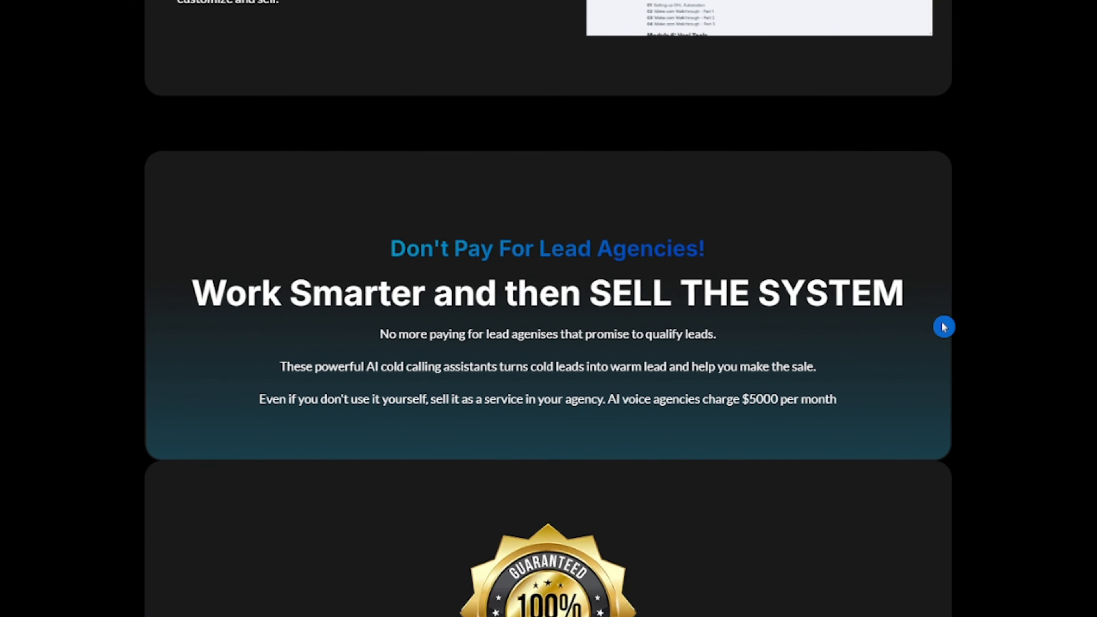
scroll(944, 327, down, 15)
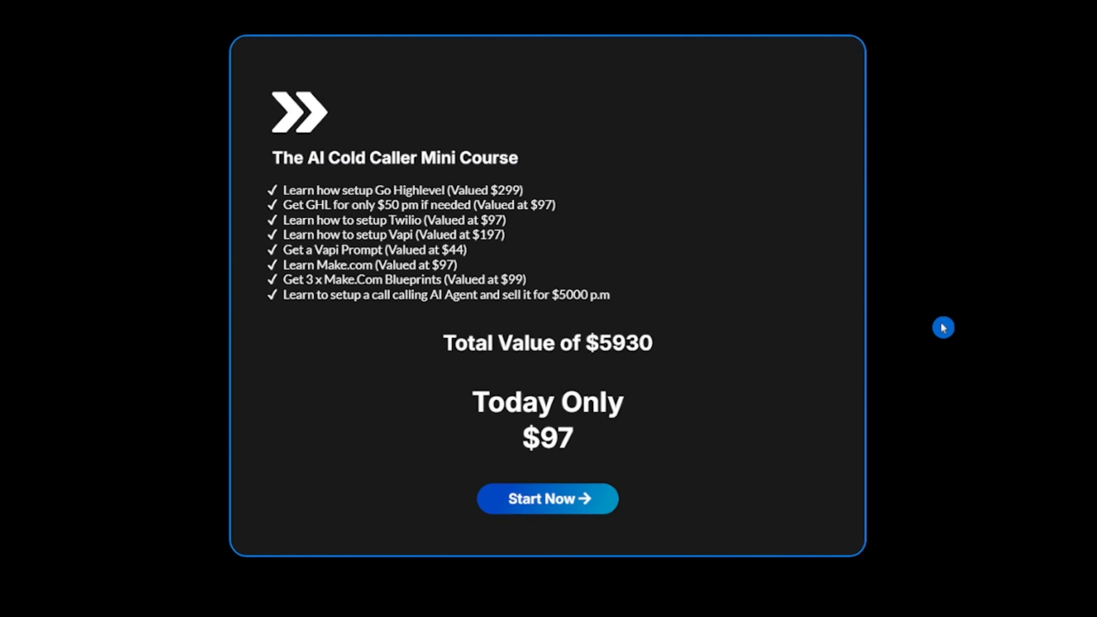